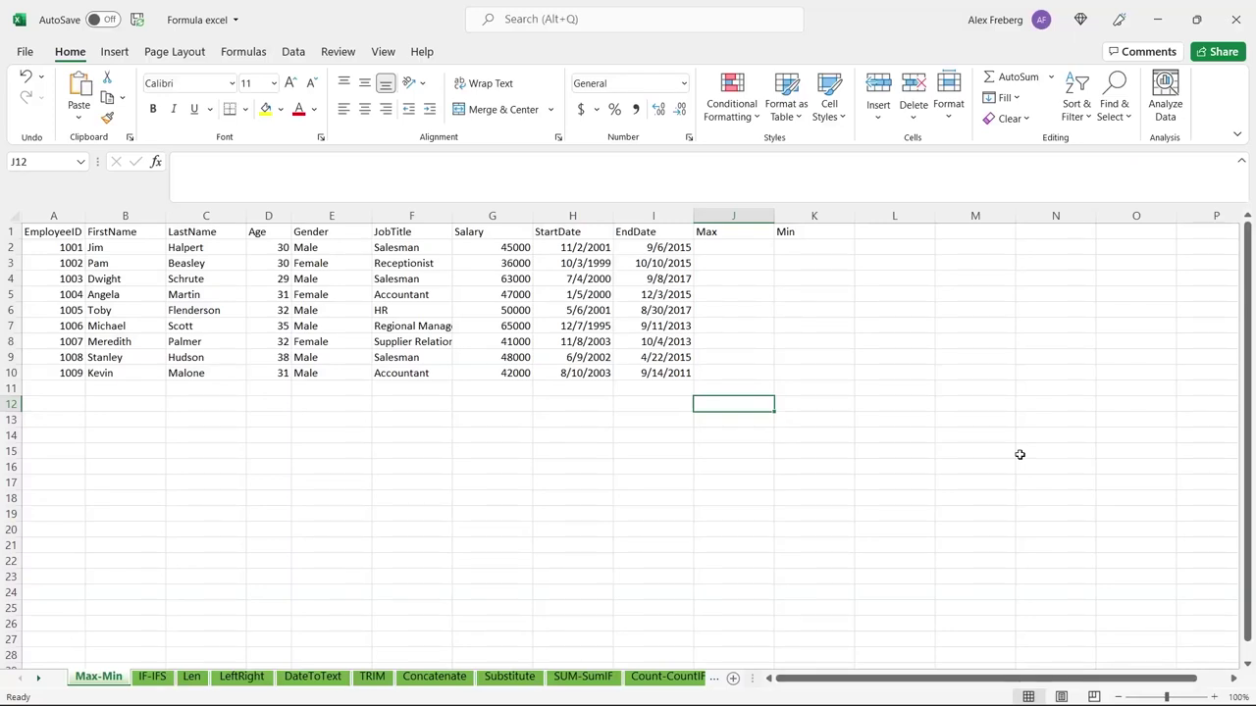
Look through the IF-IFS and Len sheets, clearing the selected LEN result cells.
click(157, 678)
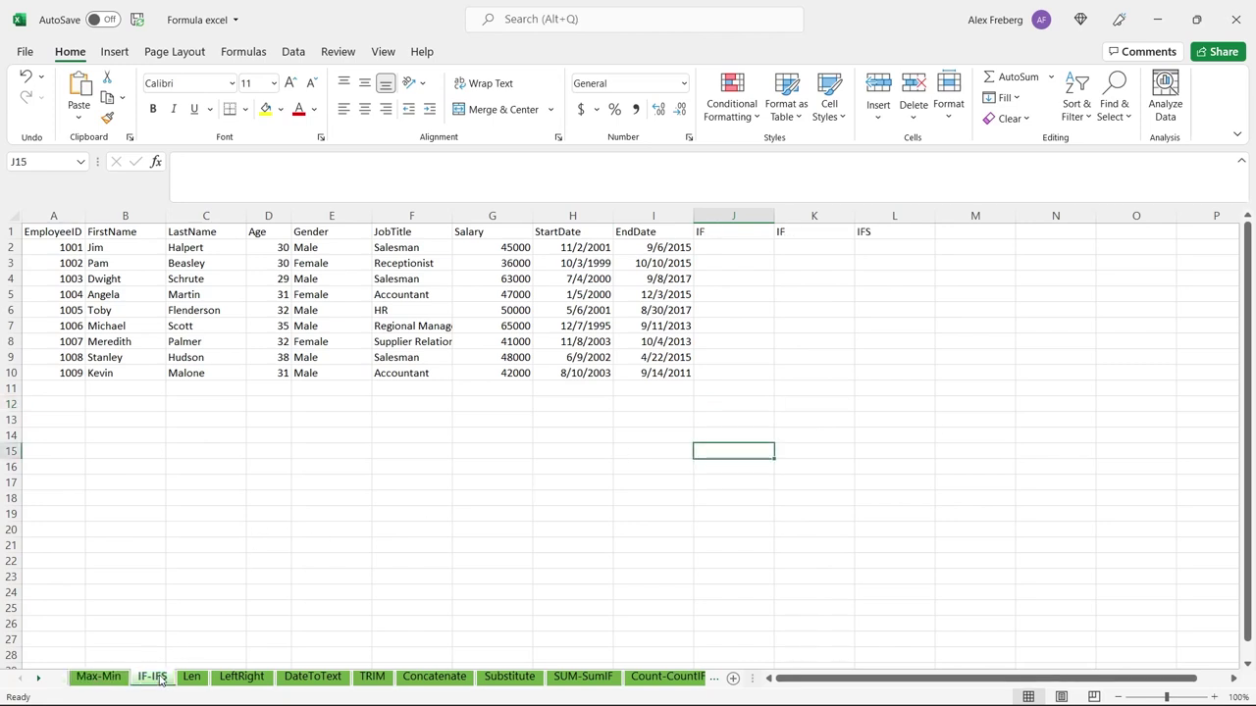
click(192, 679)
click(390, 565)
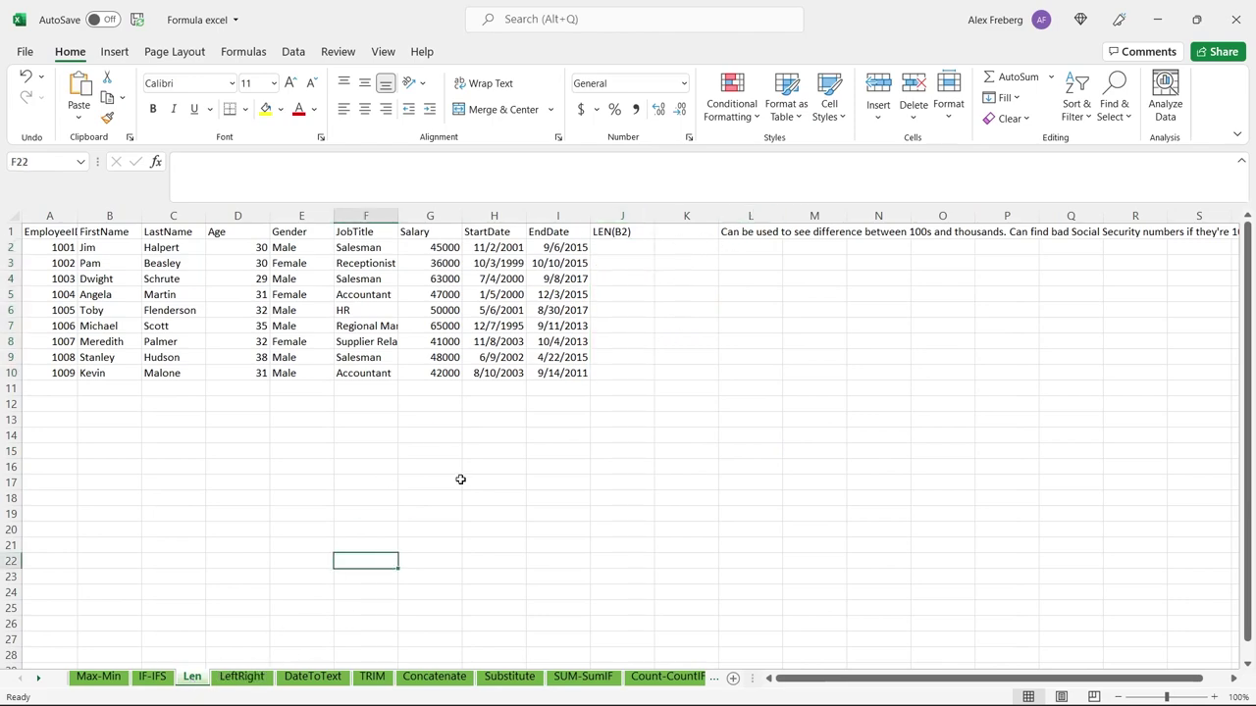
Go to the LeftRight sheet and select a cell beside the Email column.
click(241, 679)
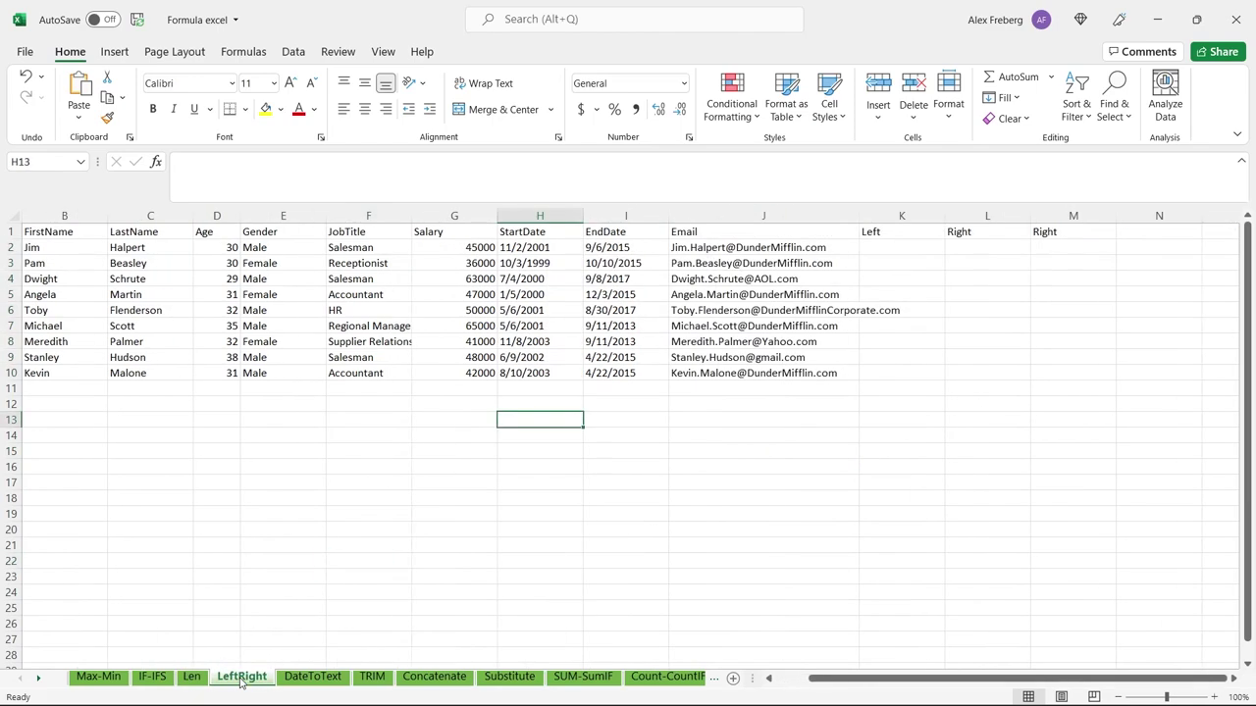
click(39, 678)
click(40, 678)
click(39, 678)
click(20, 679)
click(21, 679)
click(21, 679)
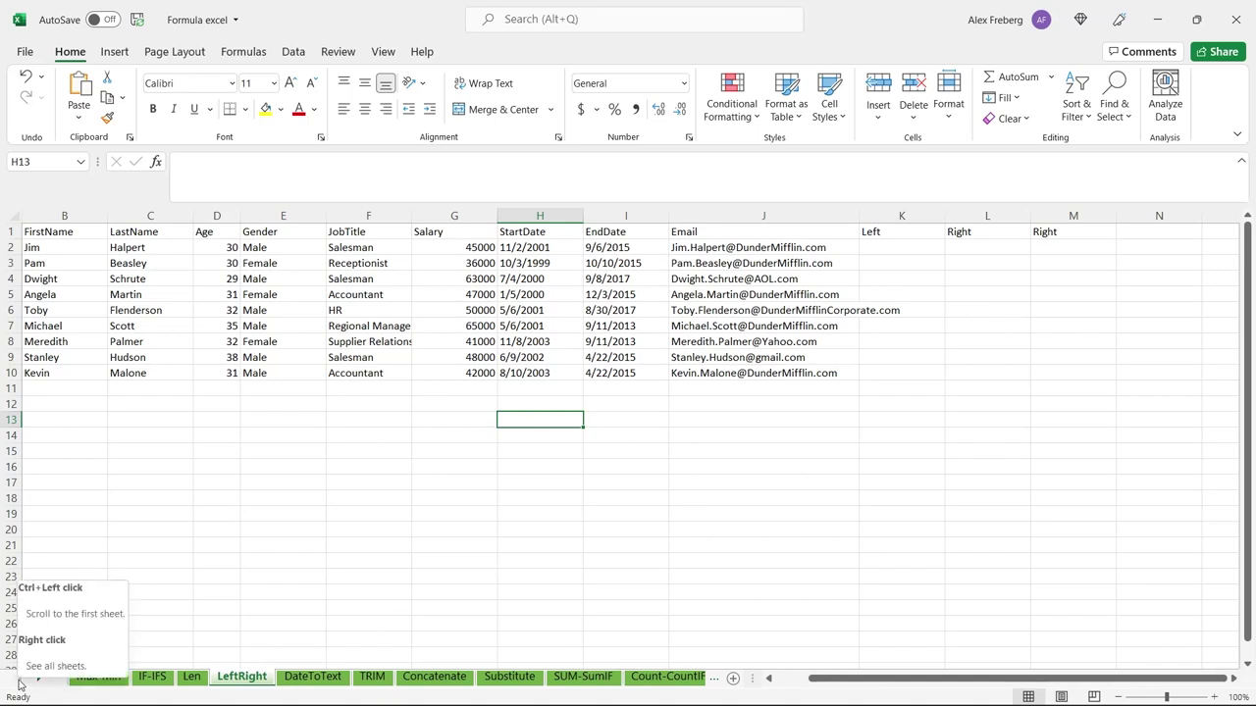
click(612, 407)
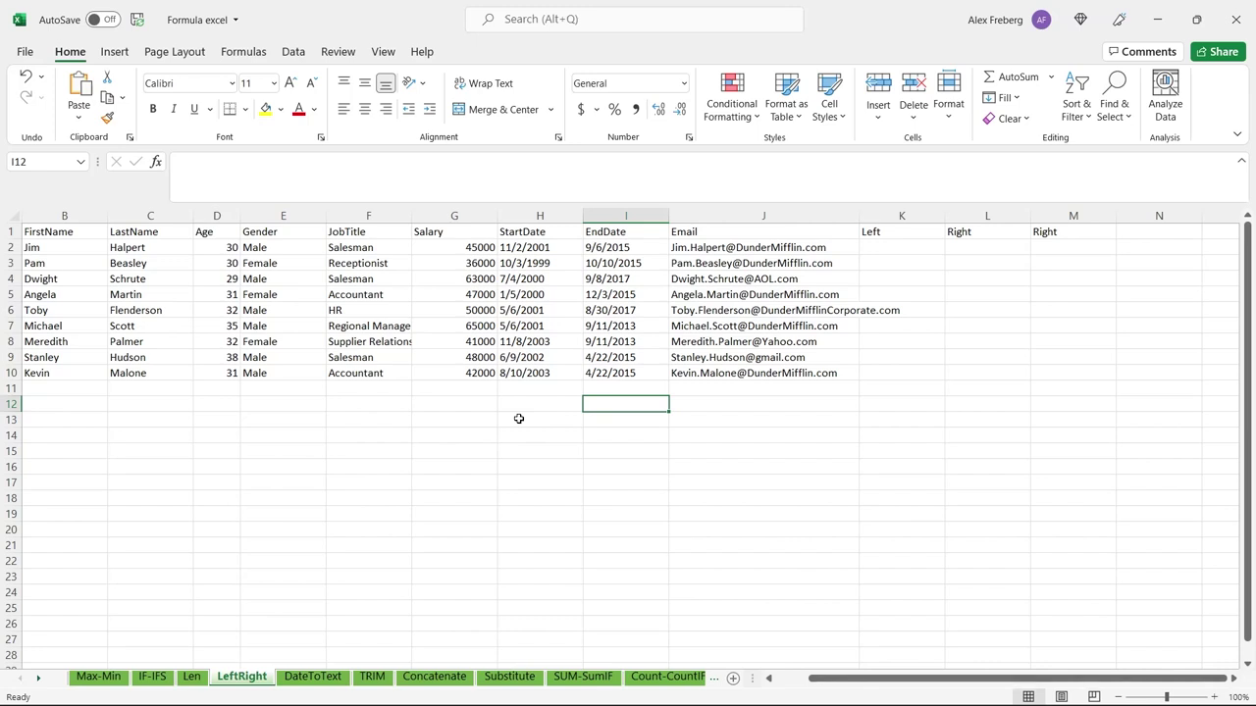
Go back to the Max-Min sheet with its empty Max and Min columns.
click(98, 679)
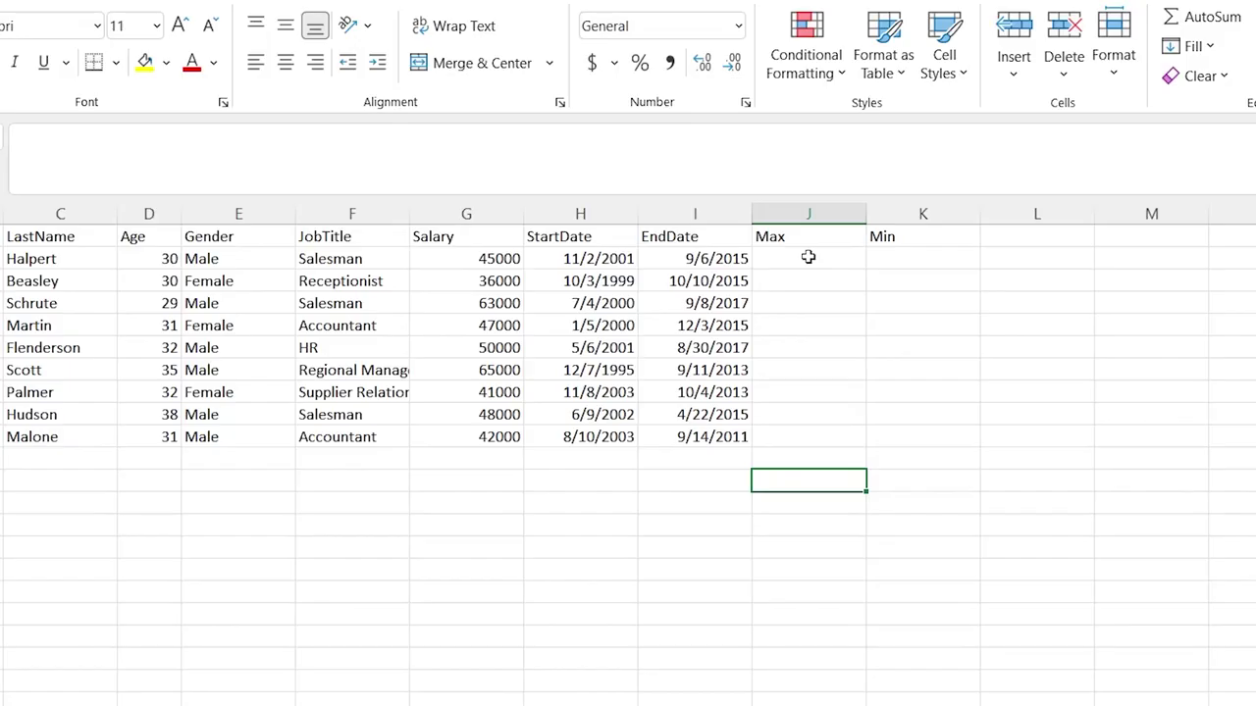
Enter =MAX(H2:H10) in J2 to return the latest start date.
click(733, 247)
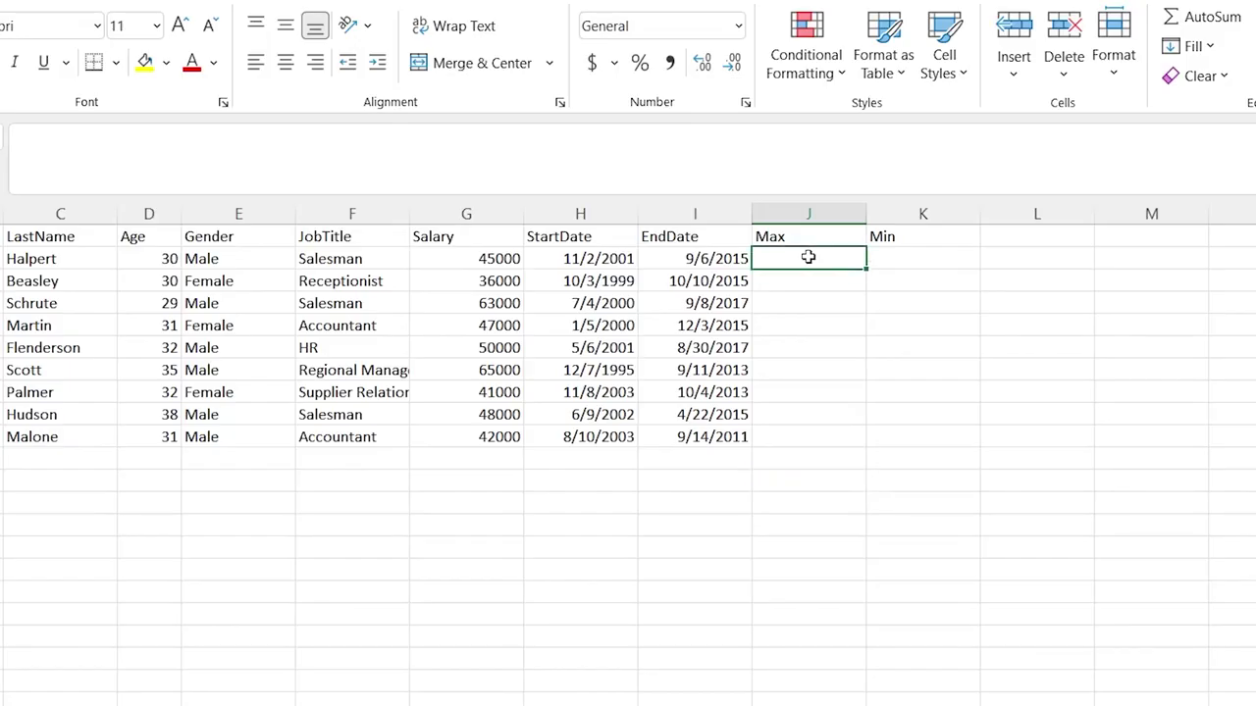
text(=)
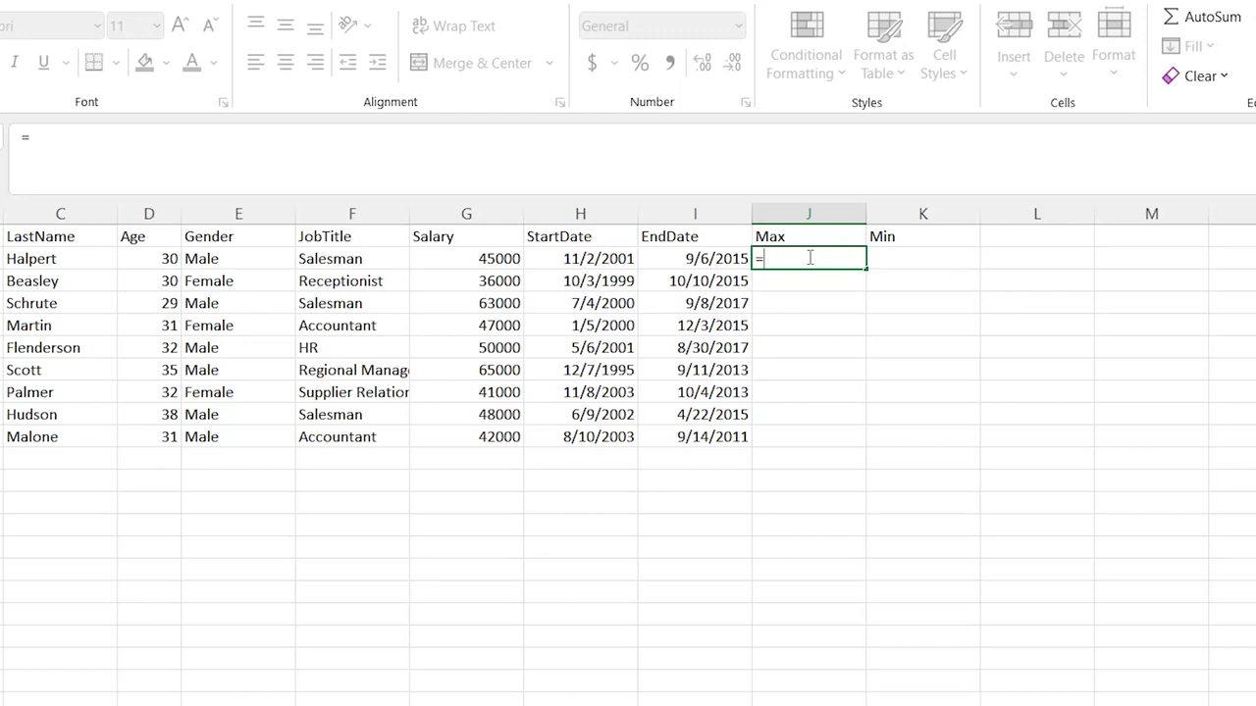
text(M)
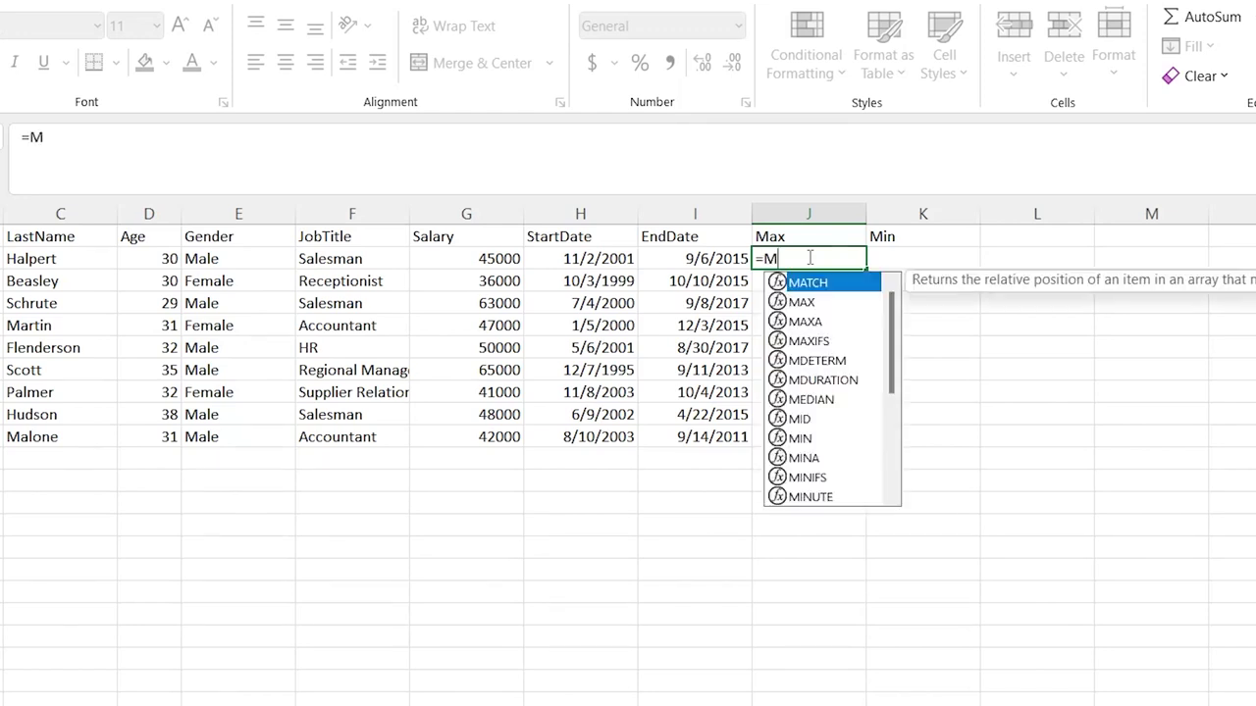
text(ax)
key(Tab)
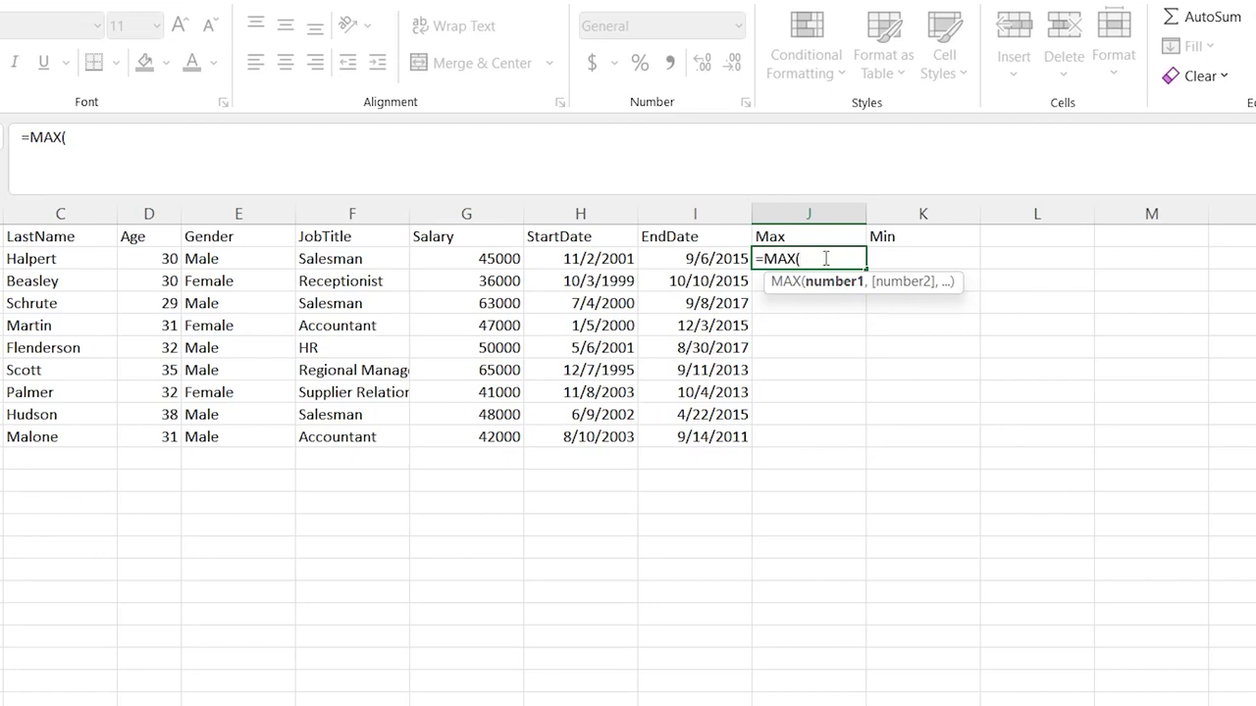
drag(602, 258, 571, 438)
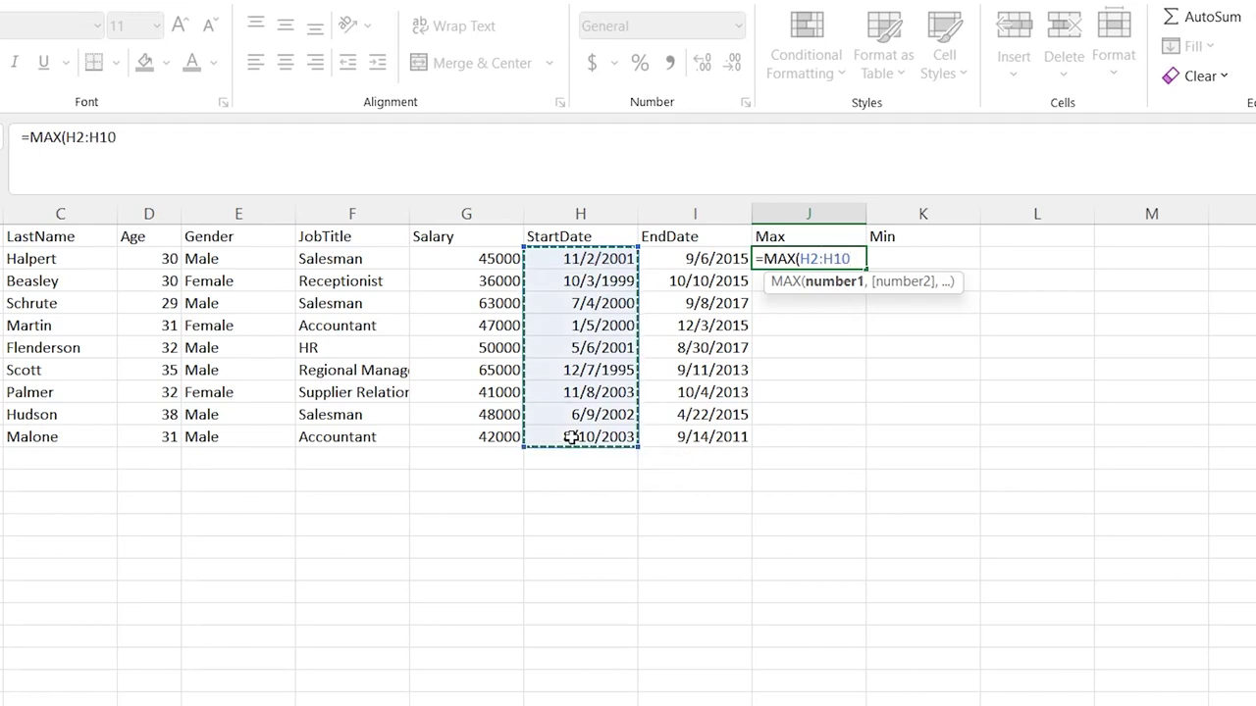
text())
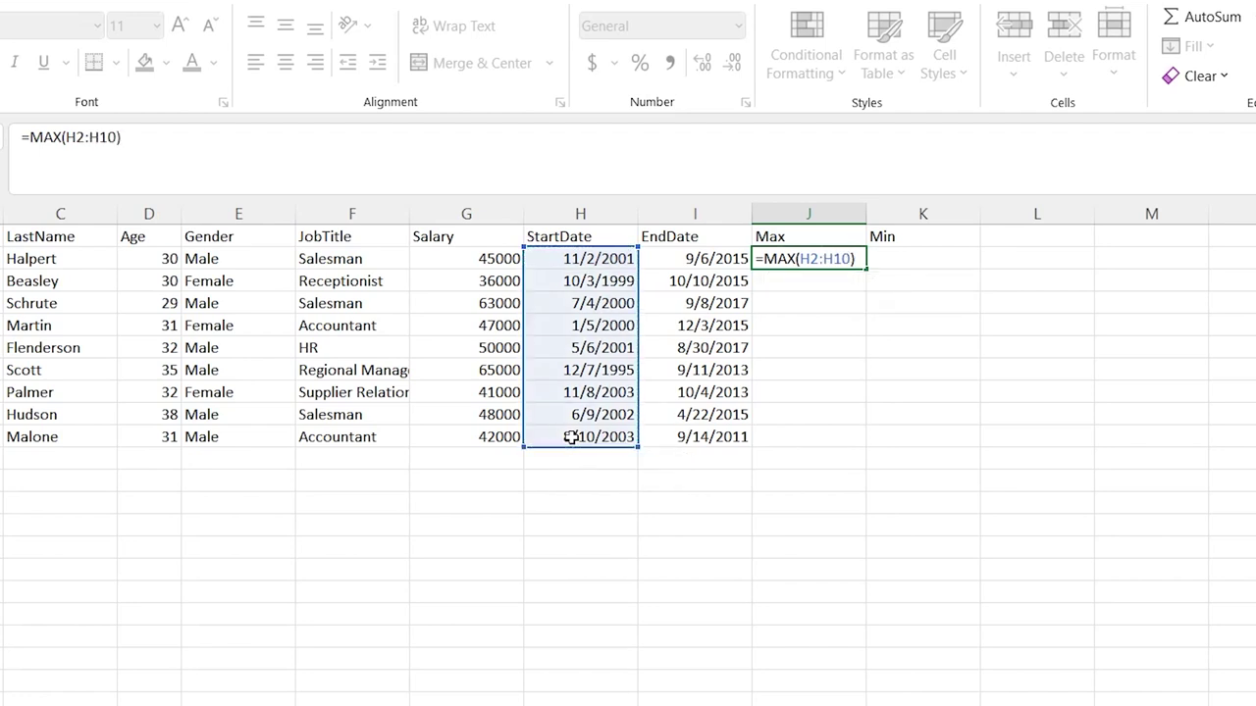
key(Return)
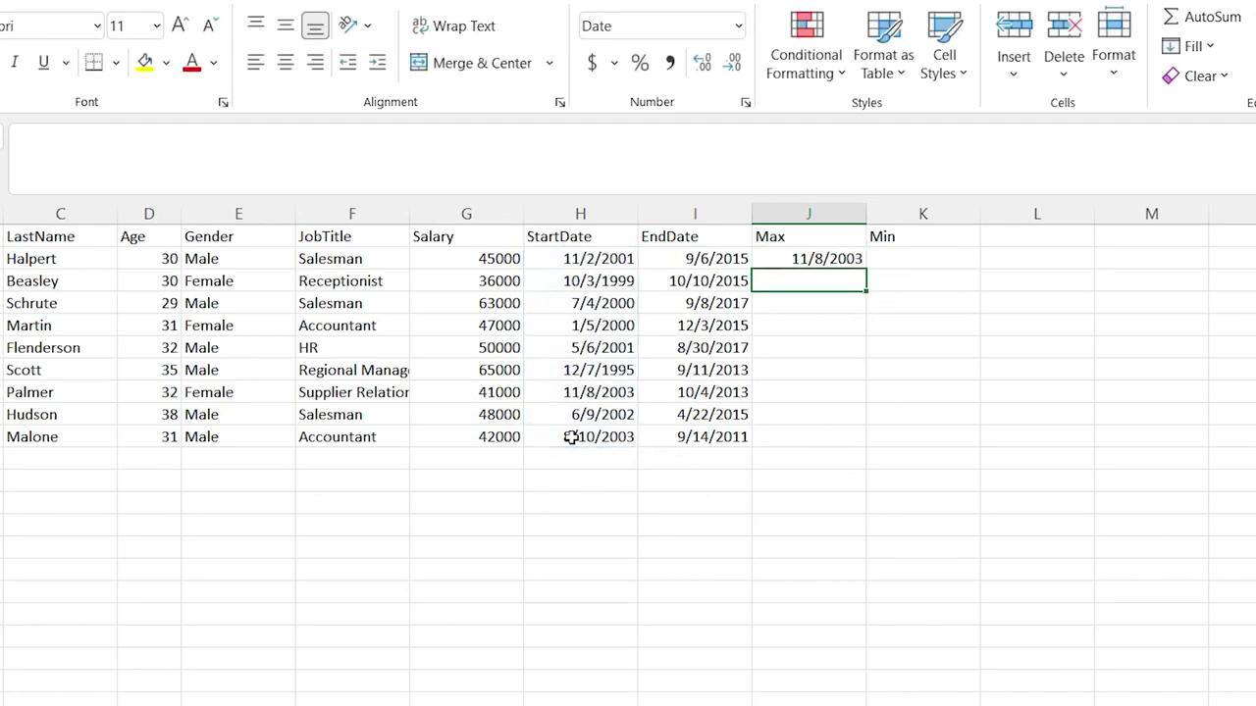
Check the 11/8/2003 Max result against the StartDate column.
click(800, 258)
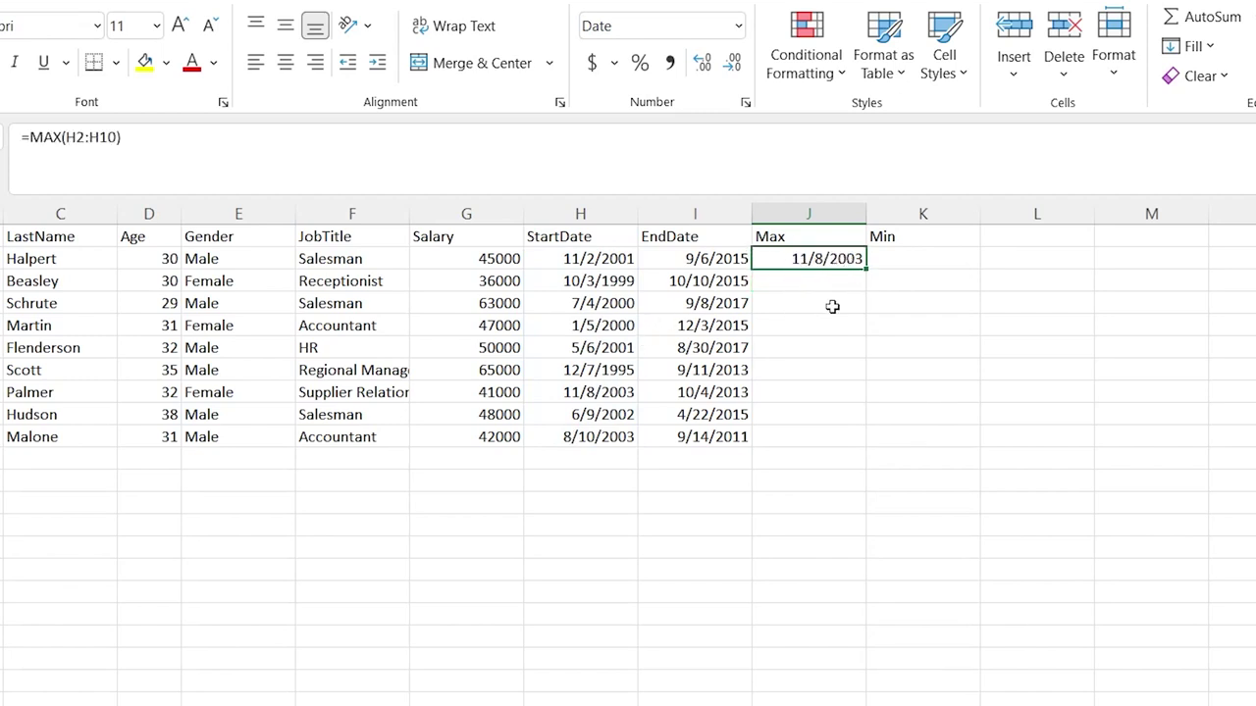
click(605, 238)
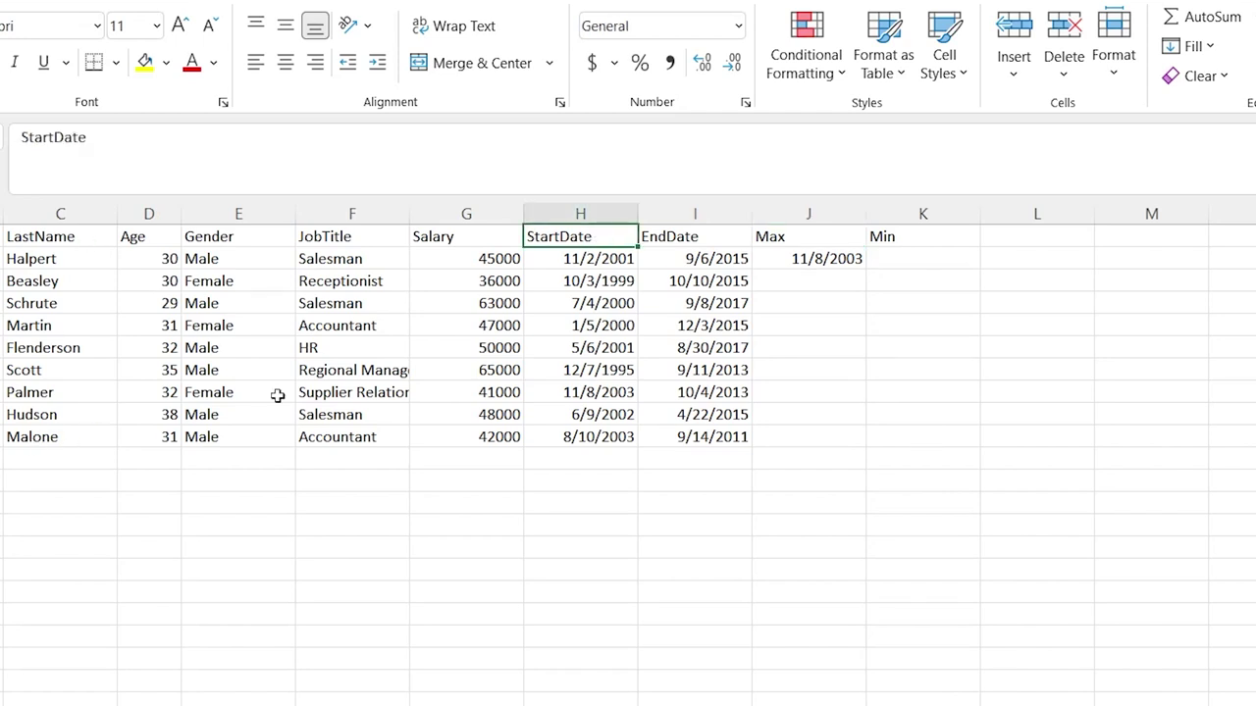
drag(612, 257, 614, 441)
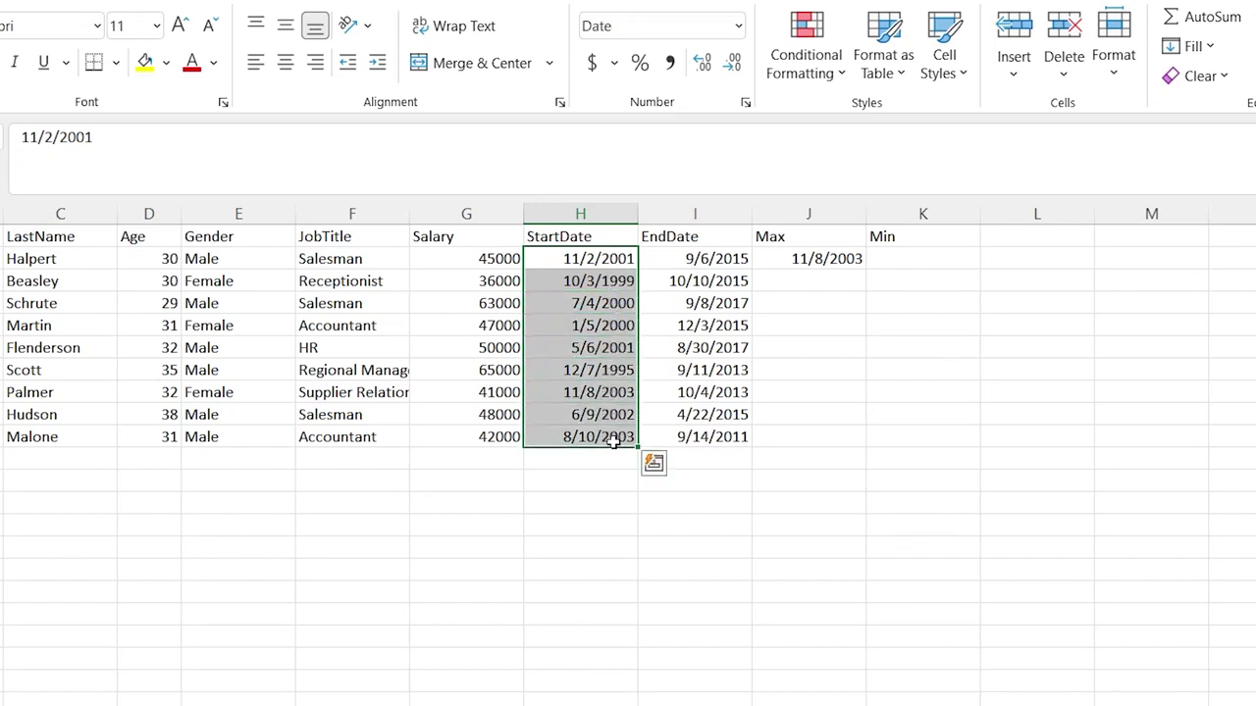
click(615, 439)
click(607, 392)
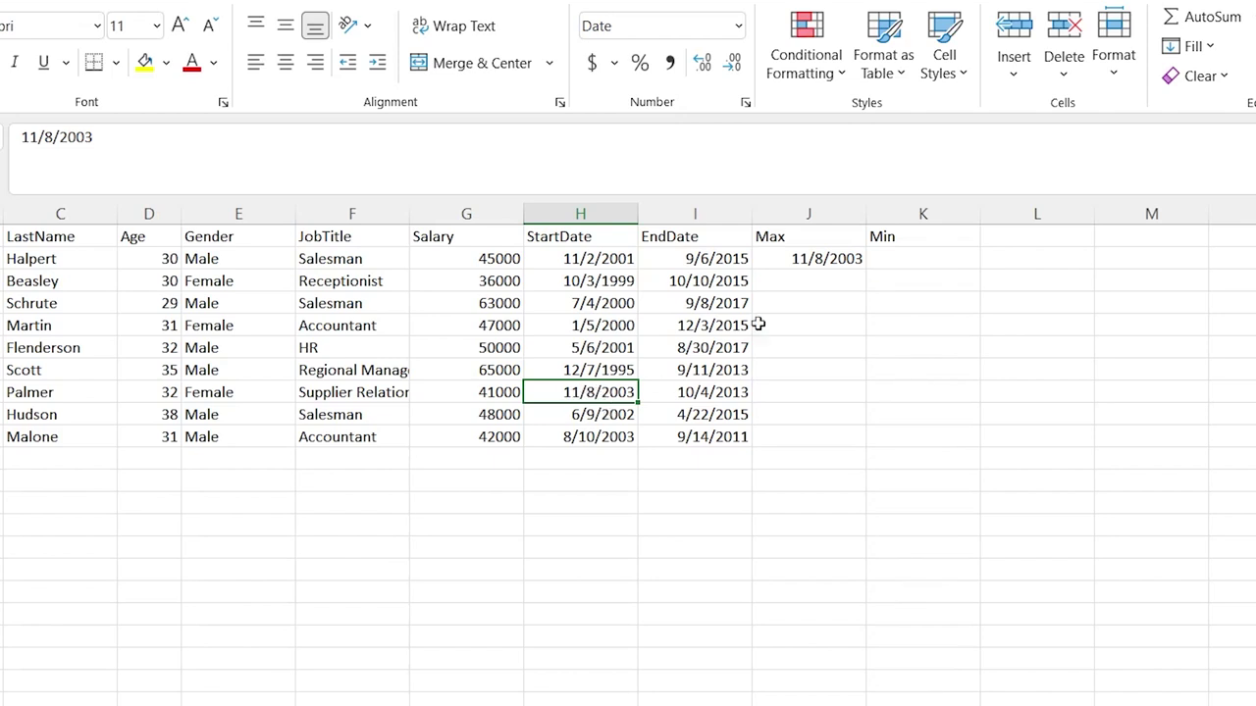
click(829, 256)
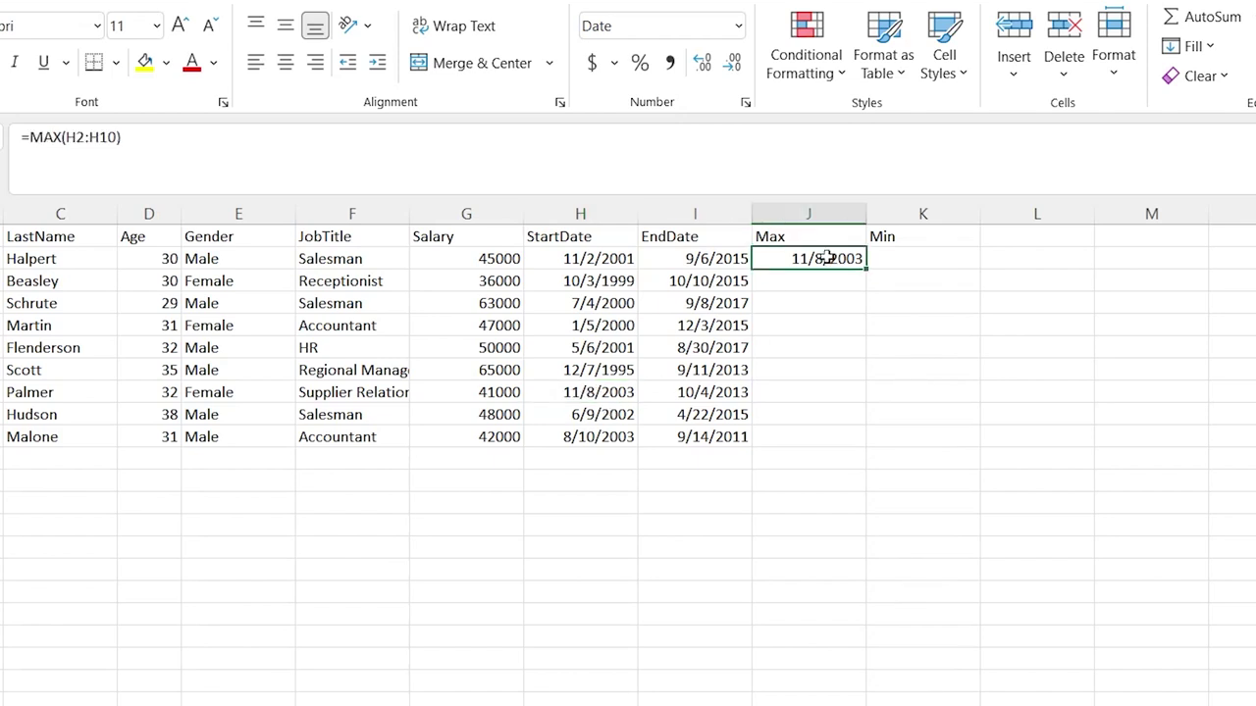
click(925, 263)
Enter =MIN(H2:H10) in K2 to return the earliest start date.
text(=)
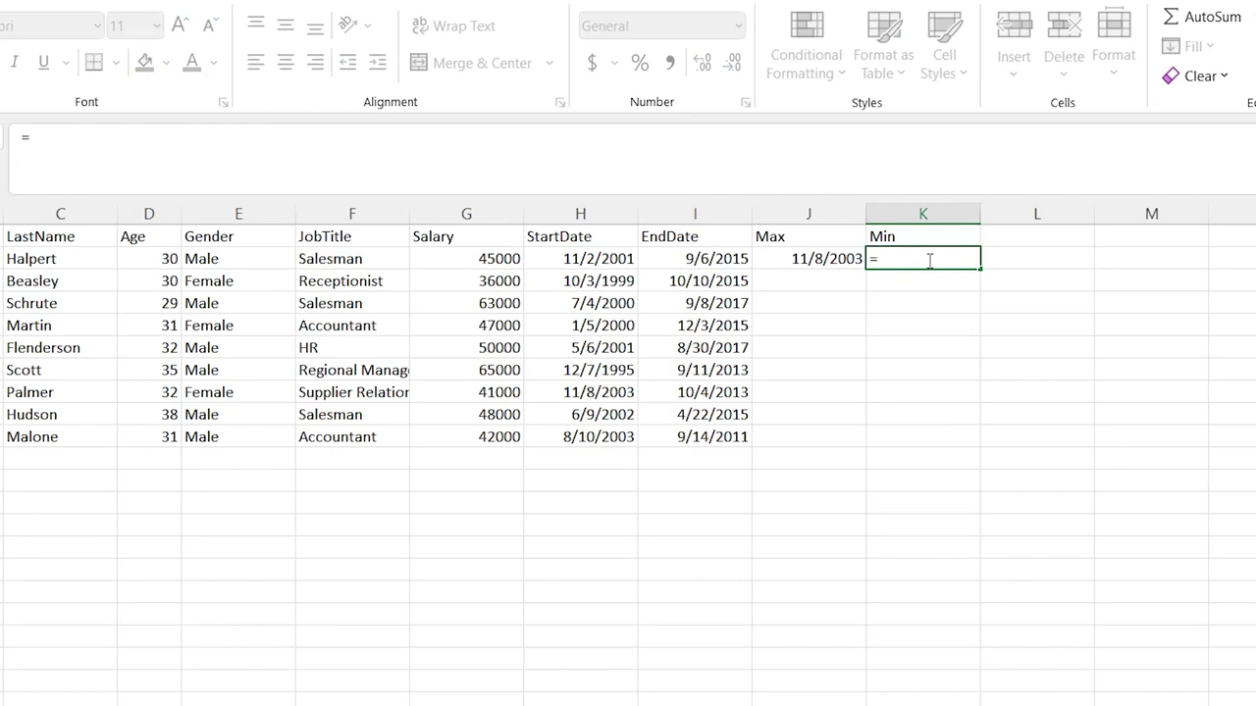
text(MIN()
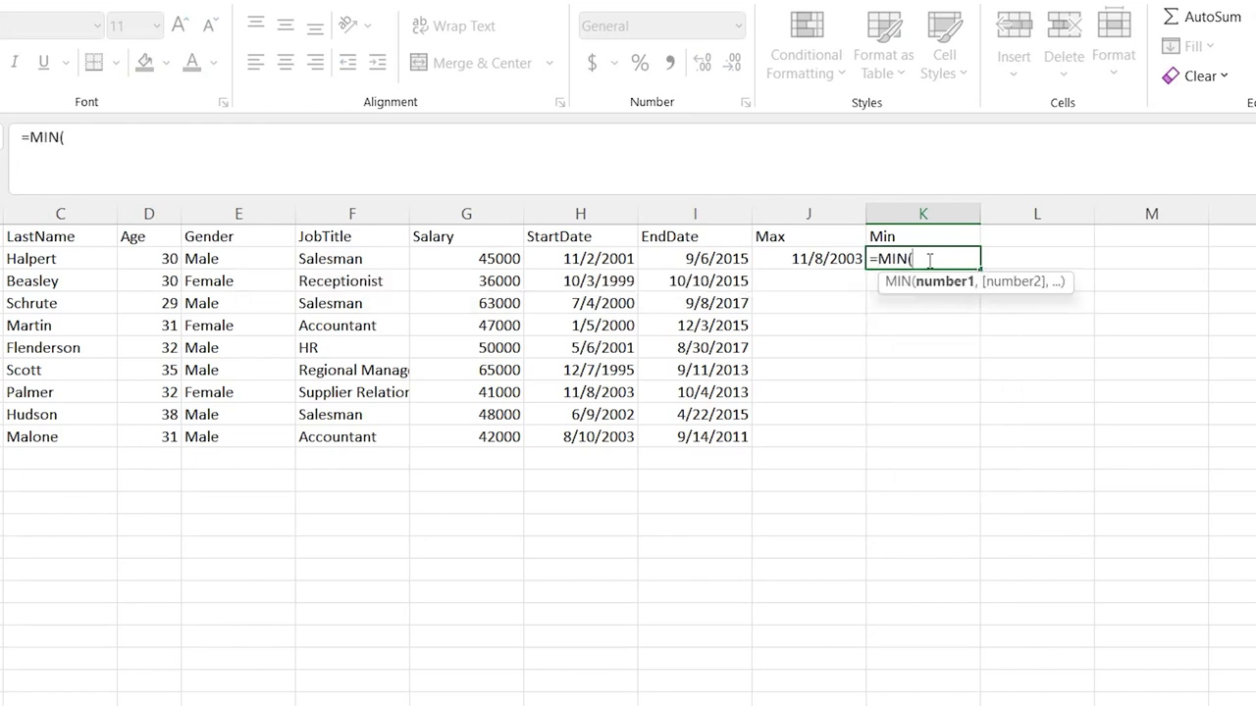
click(596, 258)
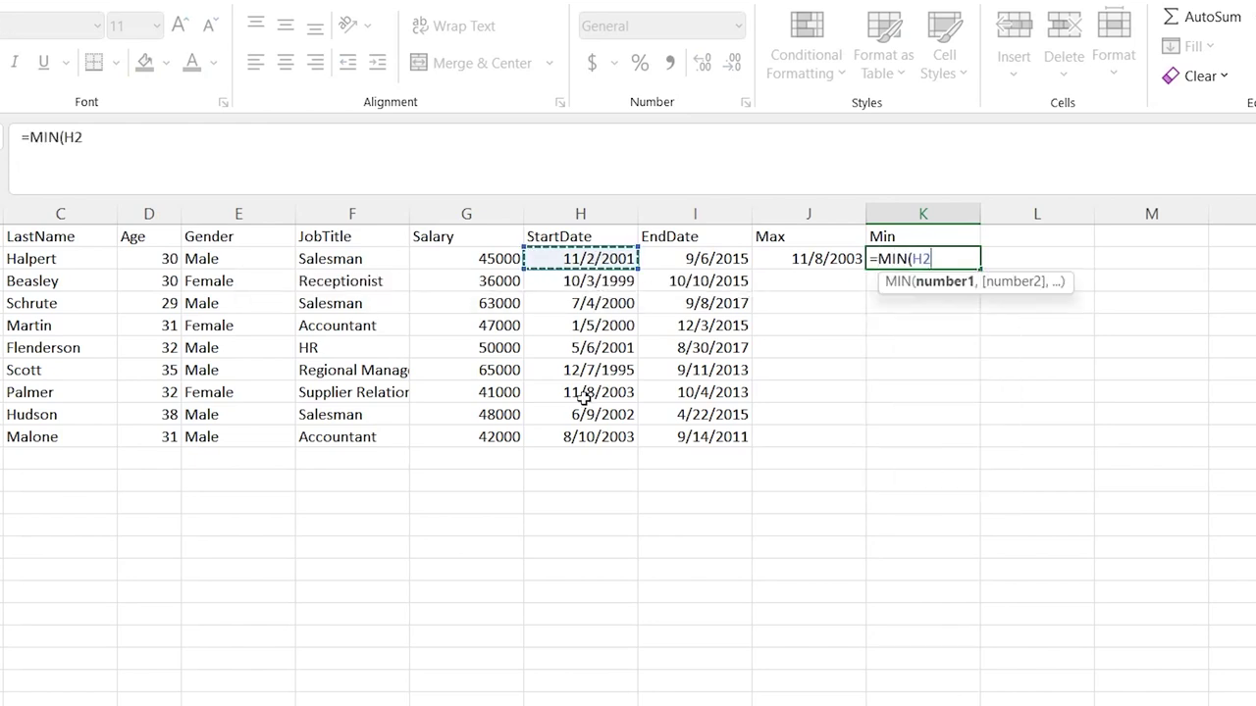
shift+click(577, 437)
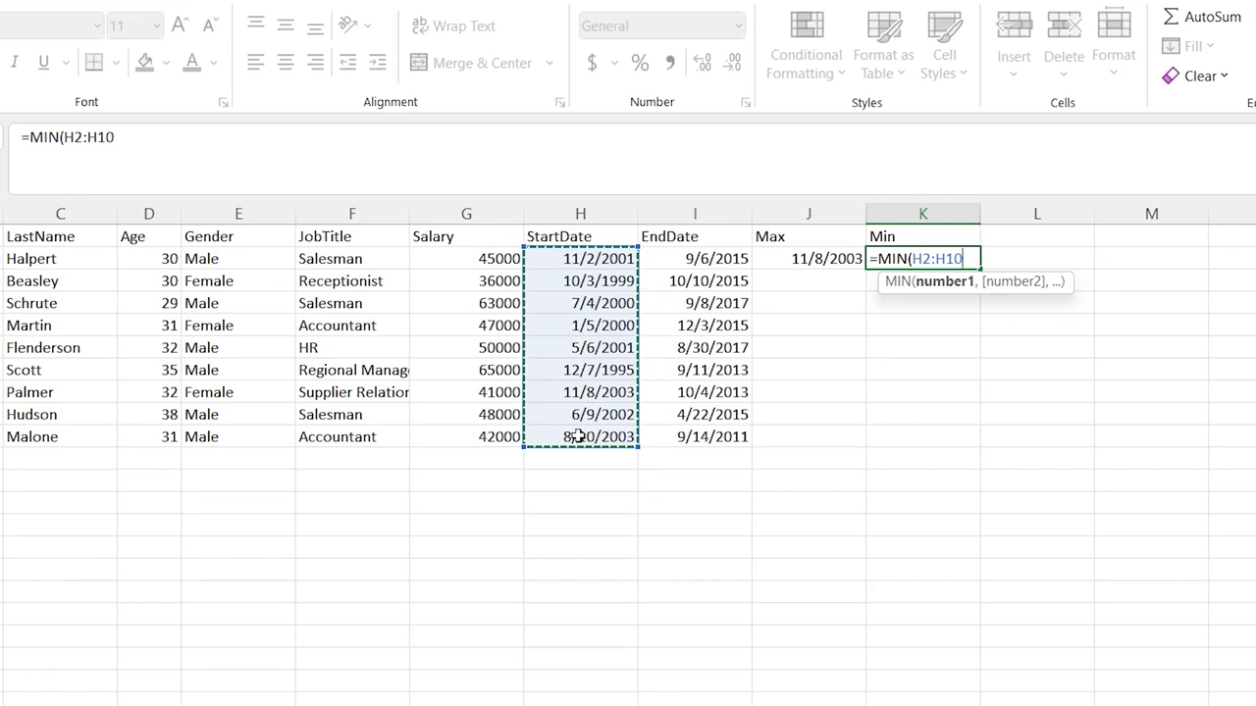
text())
key(Return)
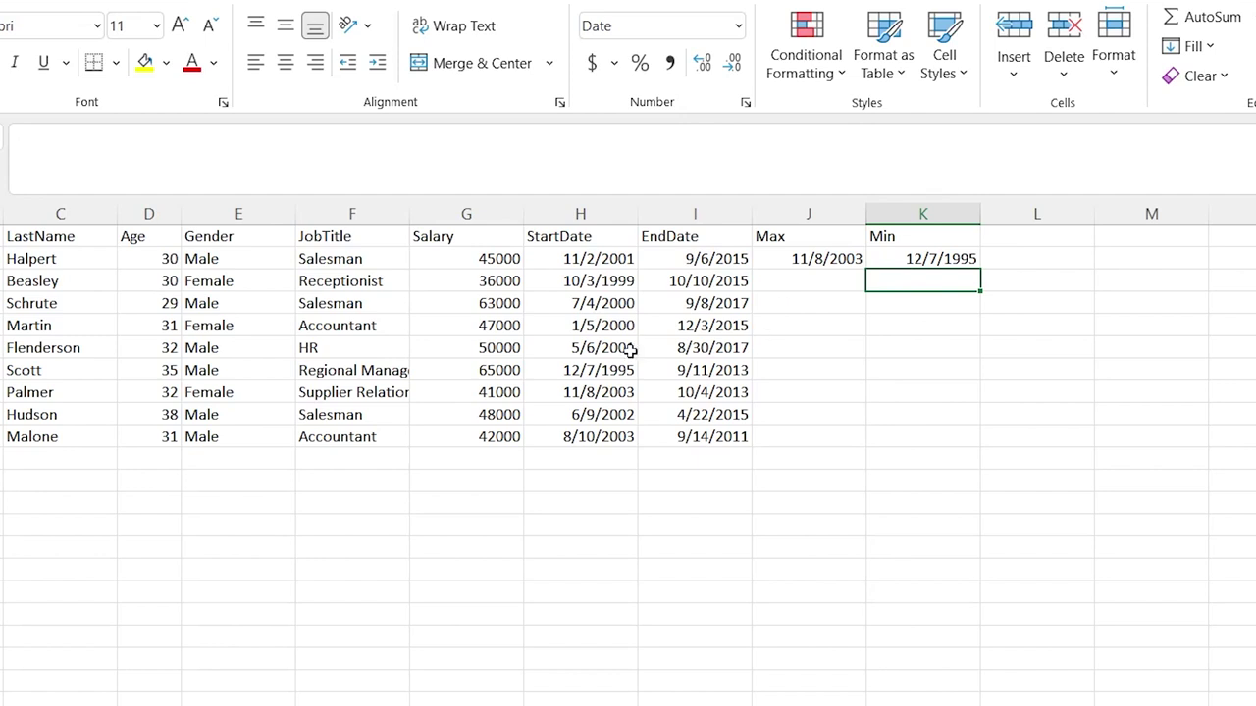
Confirm 12/7/1995 is the earliest start date and find which employee it belongs to.
click(608, 371)
click(16, 364)
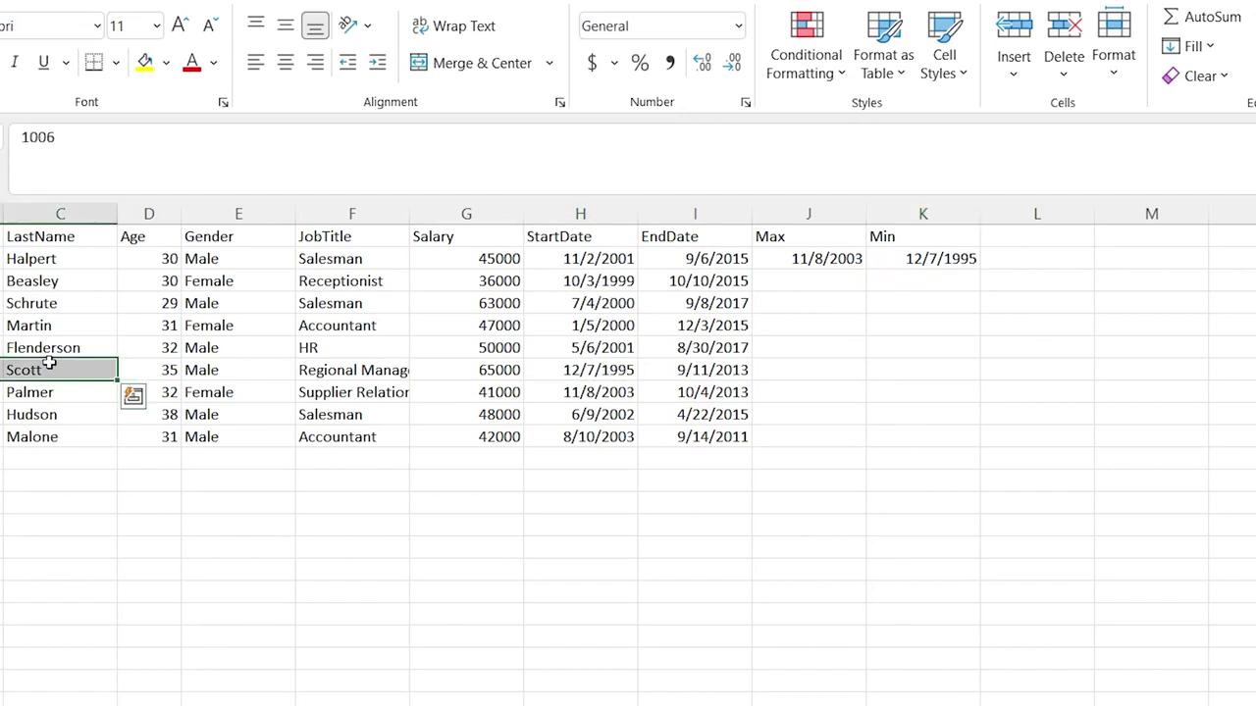
click(584, 371)
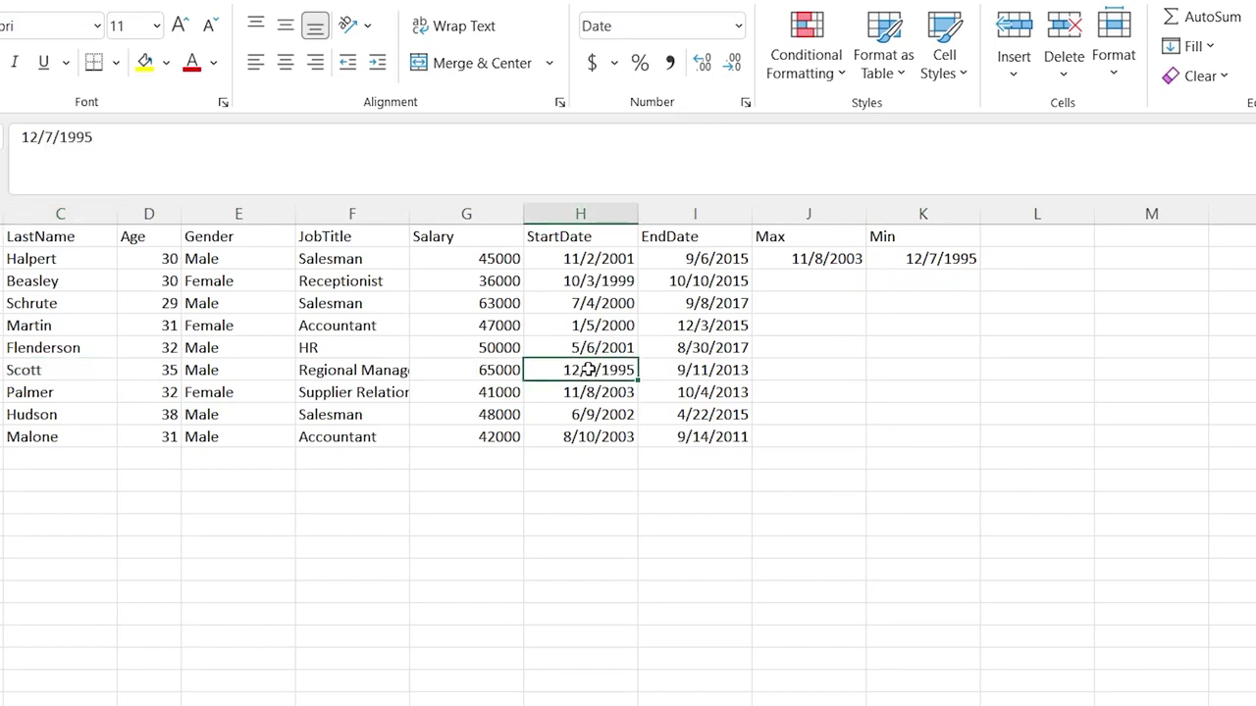
click(818, 281)
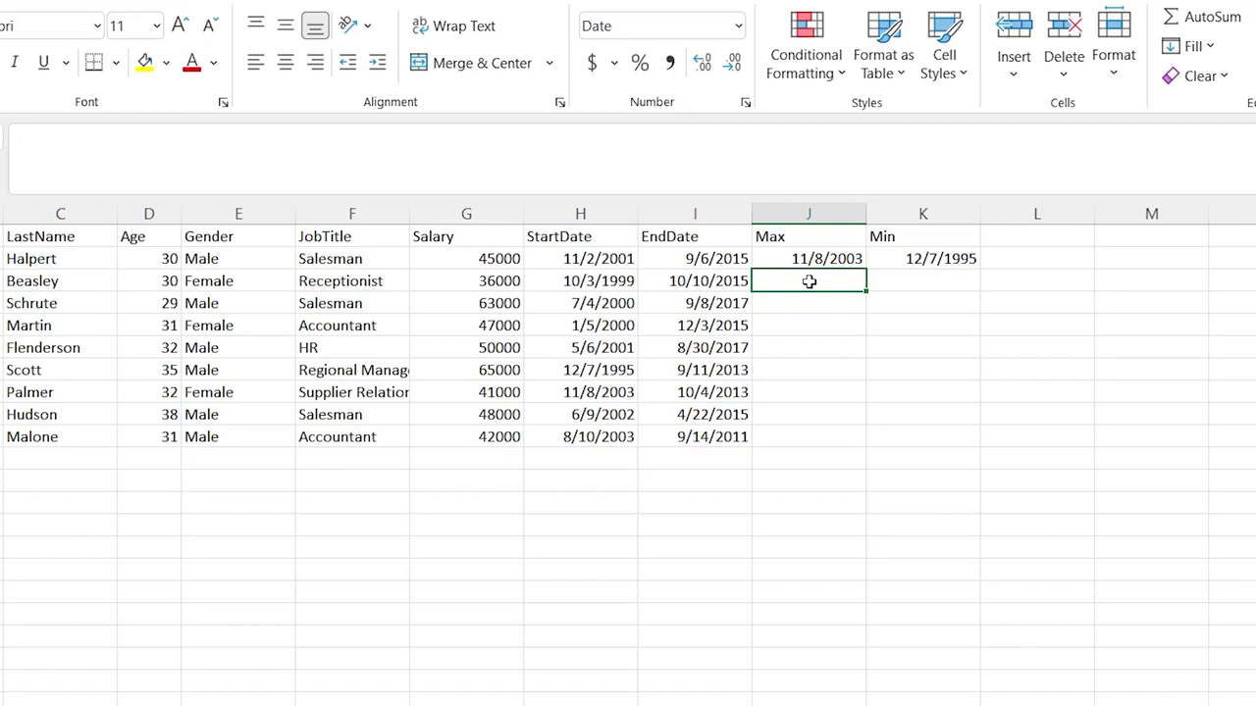
Enter =MAX(G2:G10) in J3 for the highest salary.
text(=MAX()
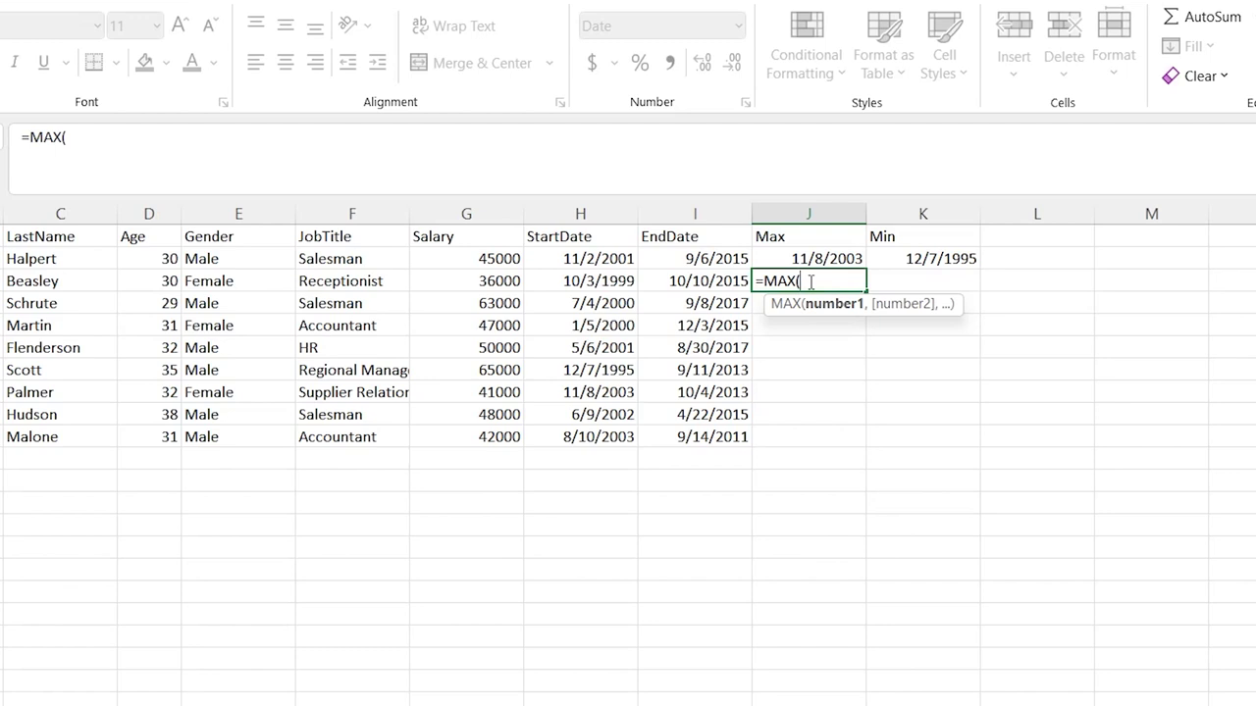
drag(482, 260, 481, 441)
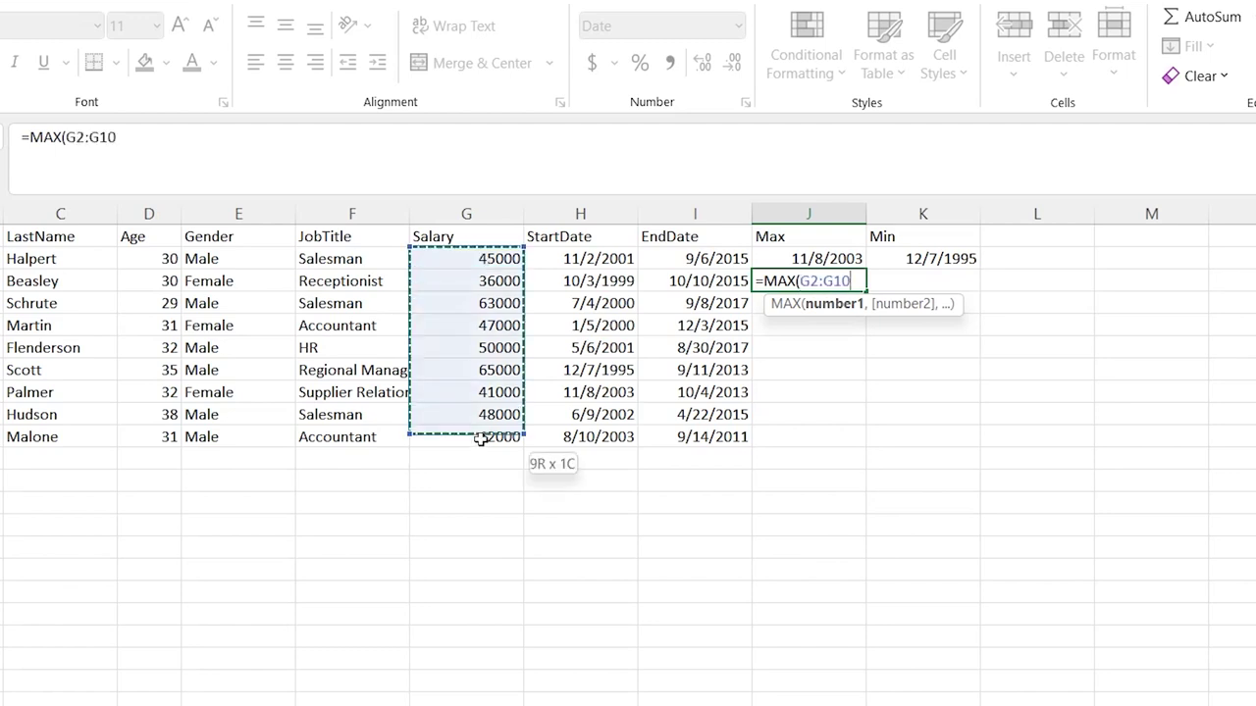
text())
key(Return)
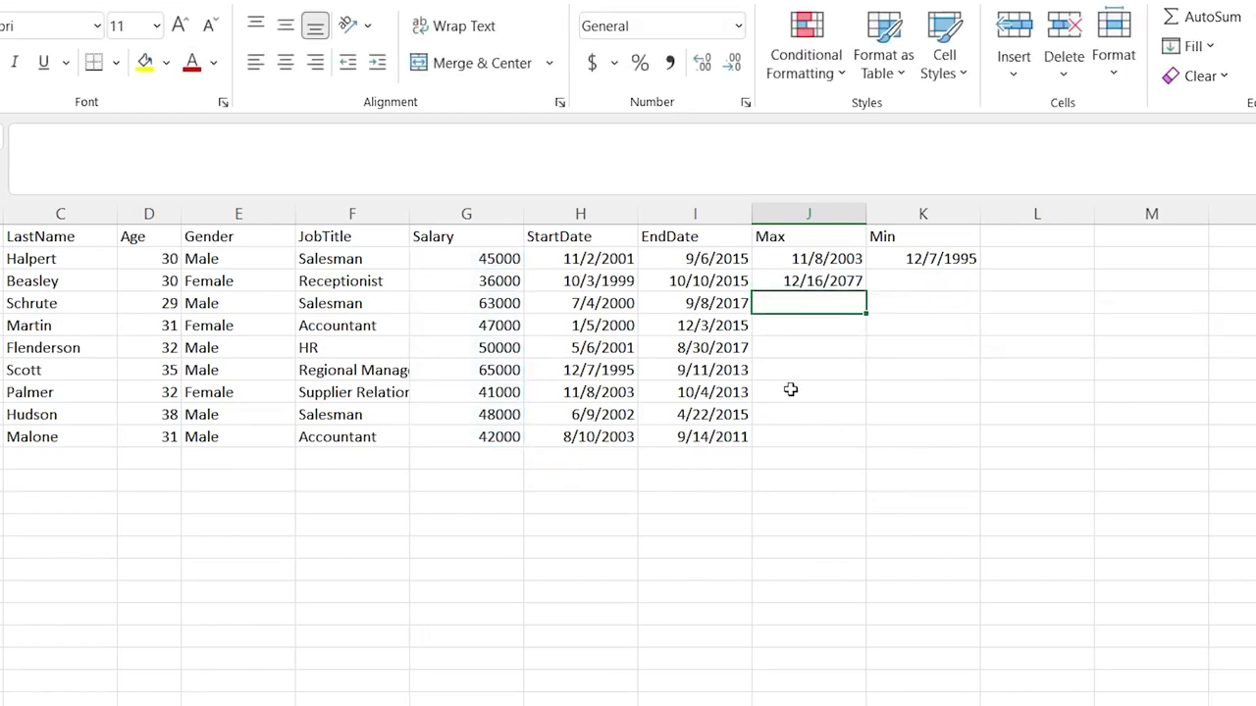
click(808, 282)
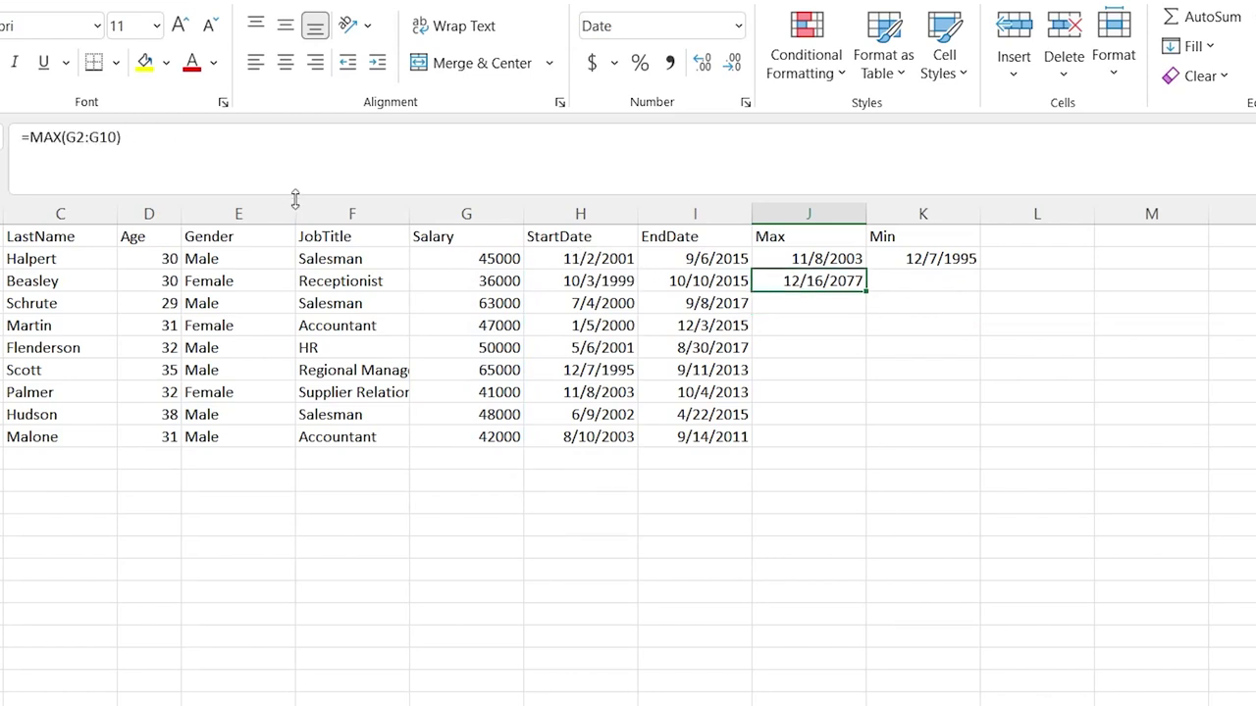
Format J3 and K3 as General so the maximum salary shows as 65000.
click(737, 27)
click(736, 65)
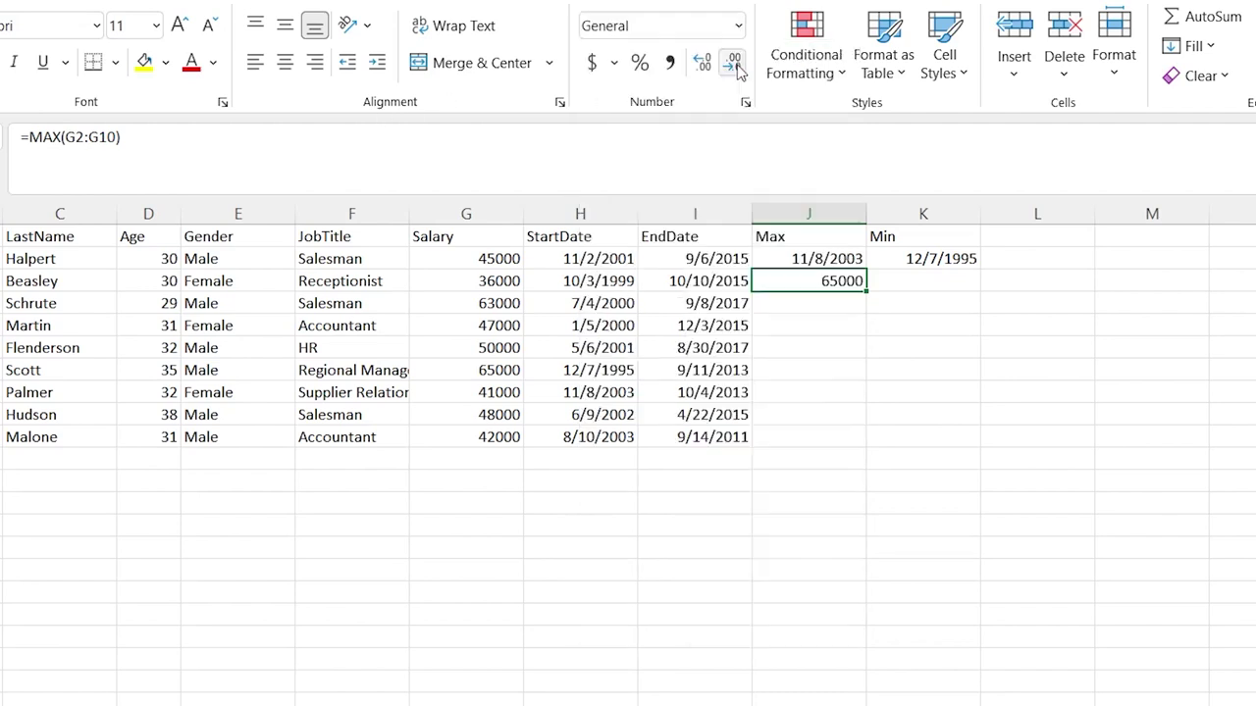
click(823, 314)
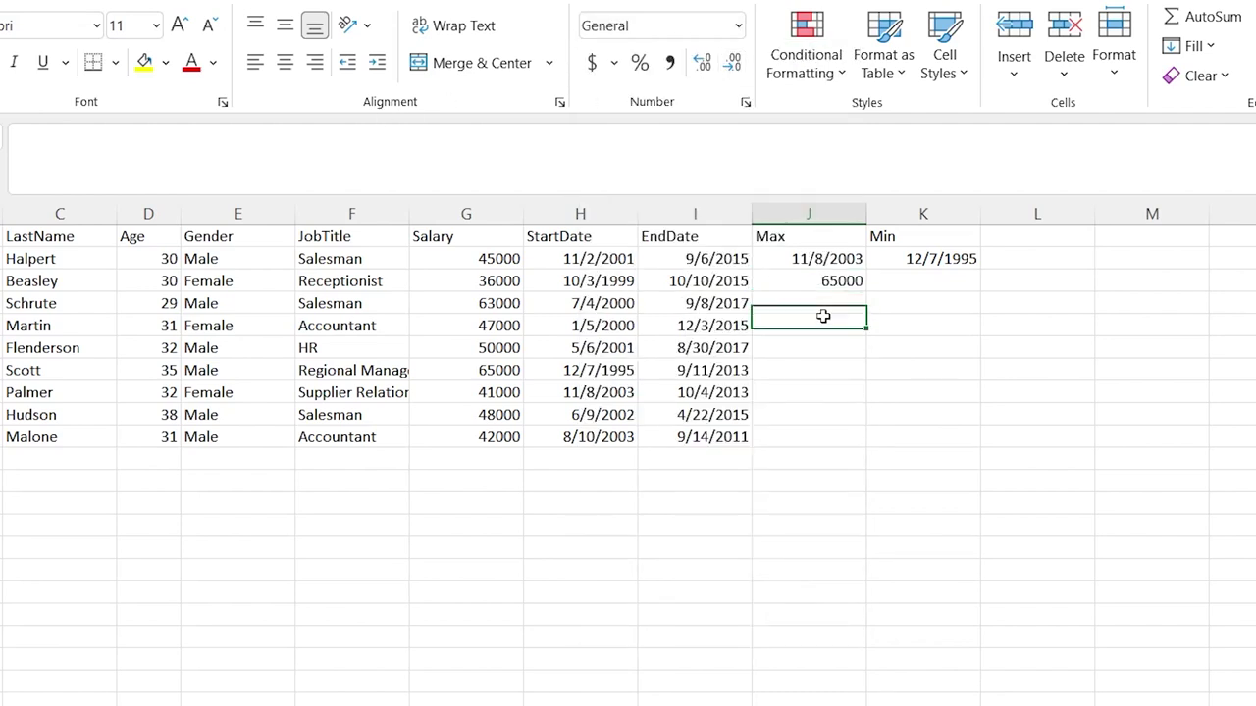
click(891, 279)
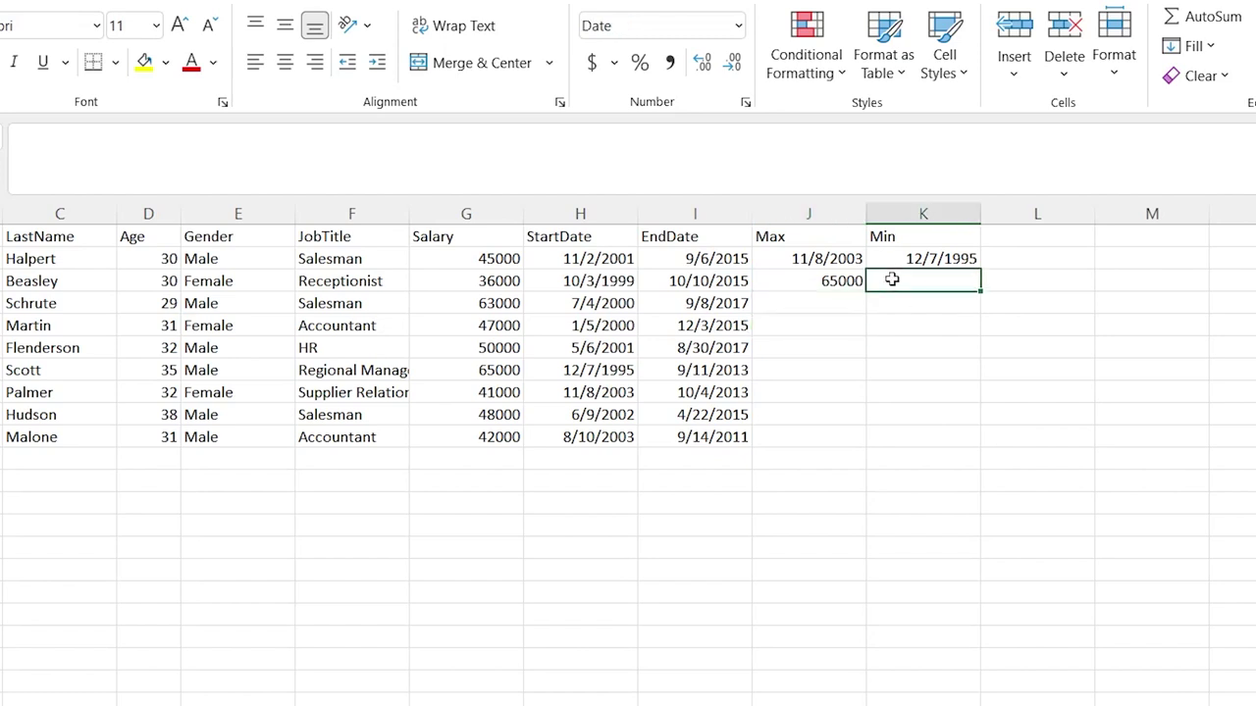
click(739, 27)
click(721, 64)
Enter =MIN(G2:G10) in K3 to return the lowest salary, 36000.
text(=MIN()
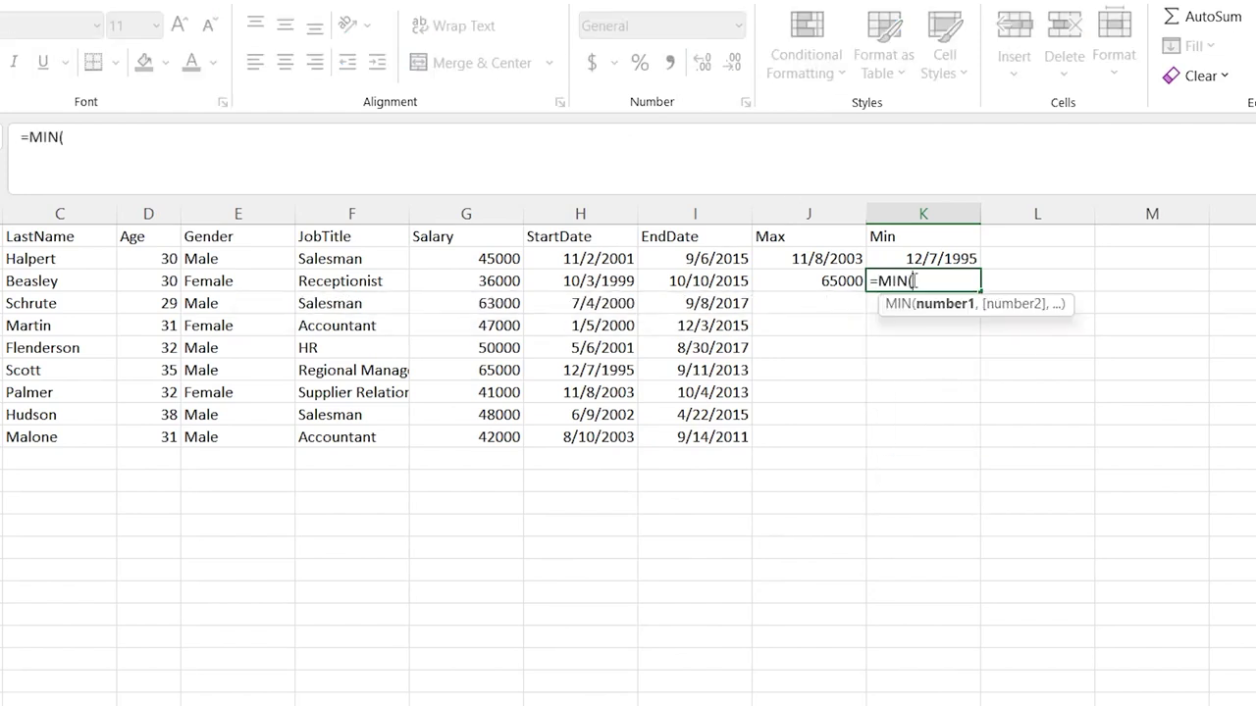
drag(505, 258, 483, 438)
key(Return)
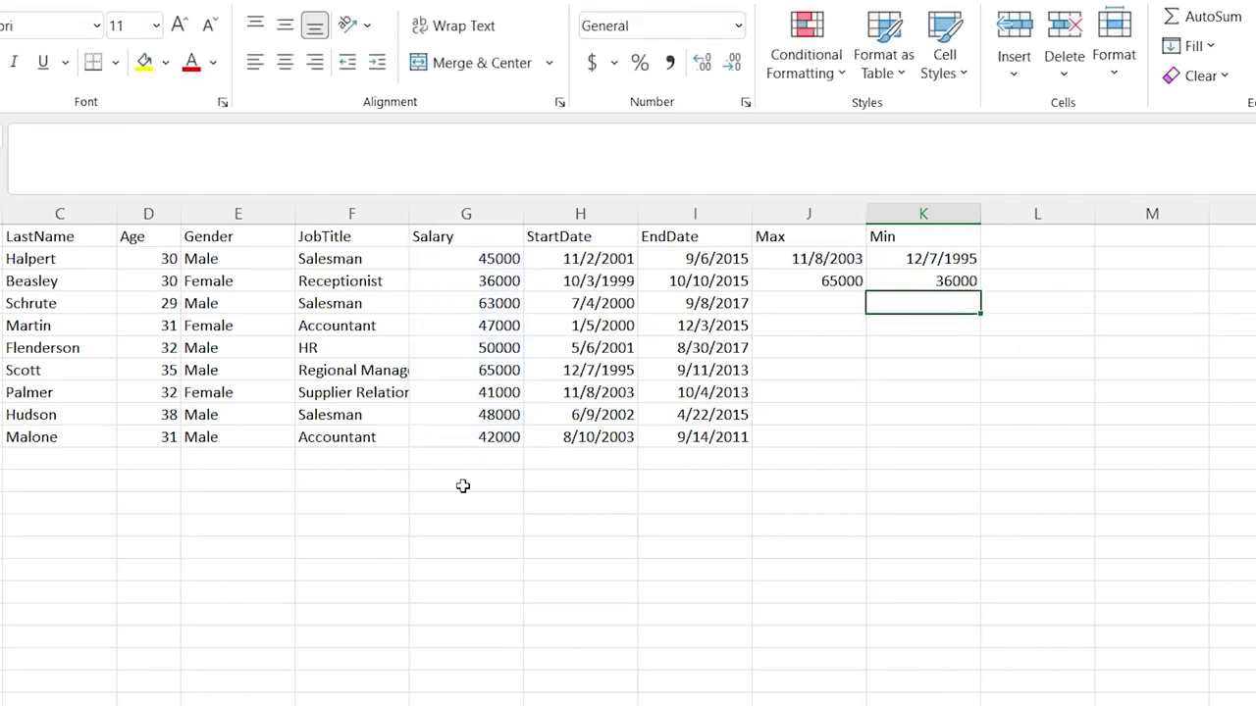
Highlight rows 3 and 7 to compare the lowest and highest salaries.
click(497, 283)
drag(2, 281, 499, 281)
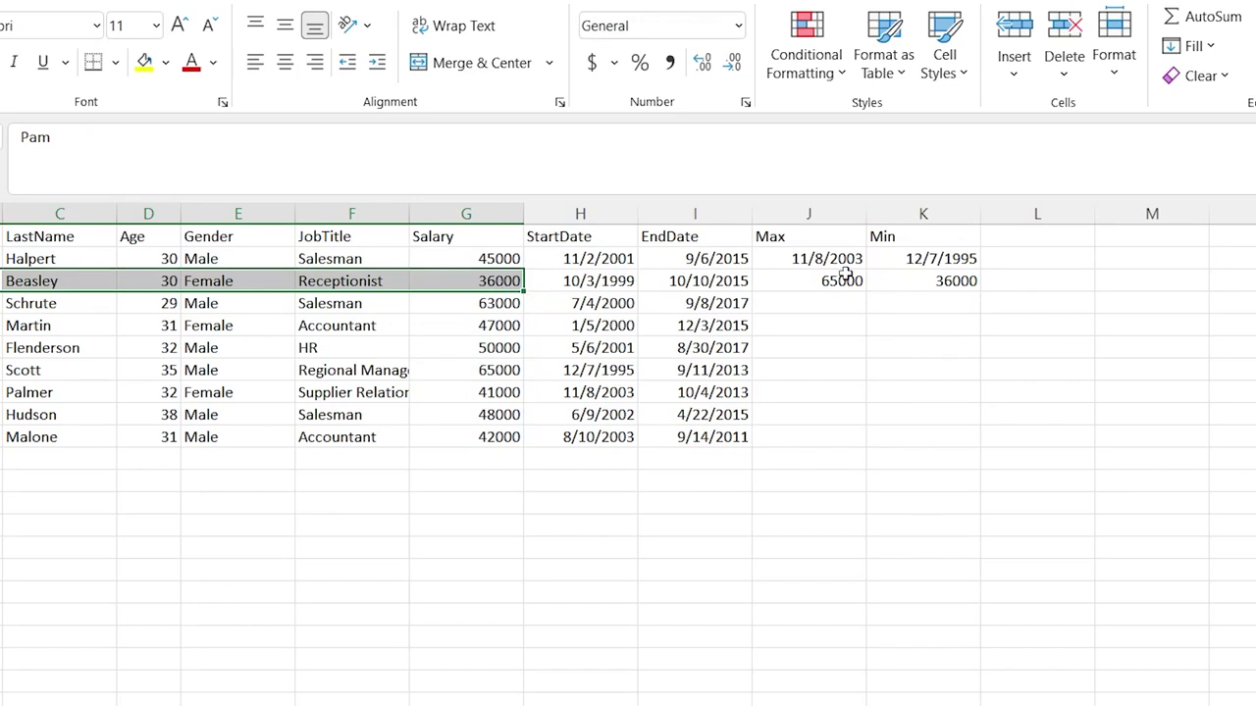
drag(488, 370, 23, 369)
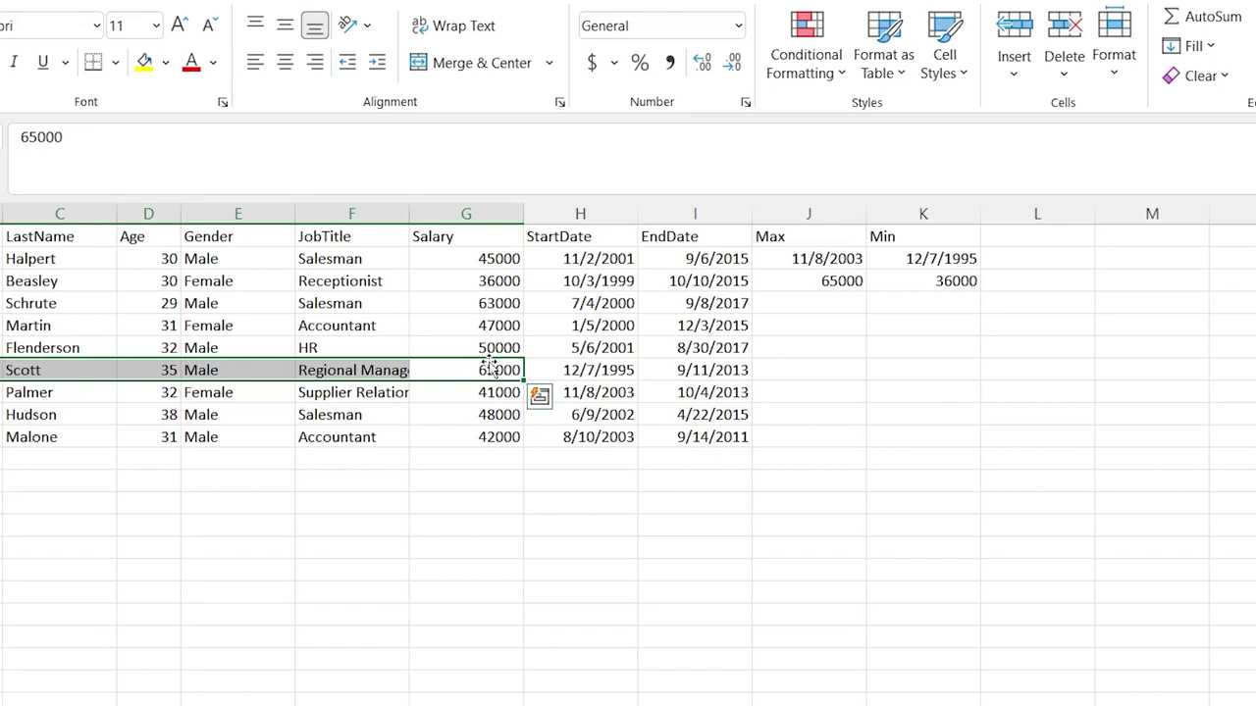
click(862, 349)
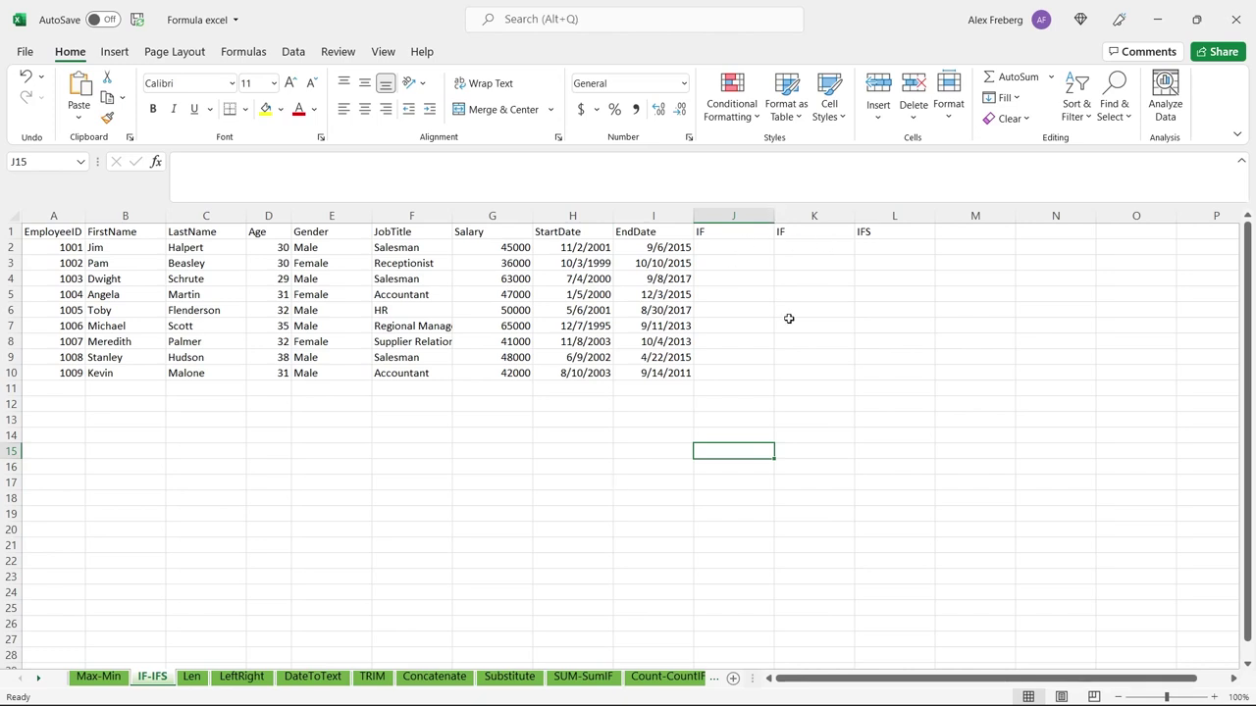
Enter =IF(D2:D10 > 30, "Old", "Young") in J2 so labels spill down nine rows.
double_click(734, 247)
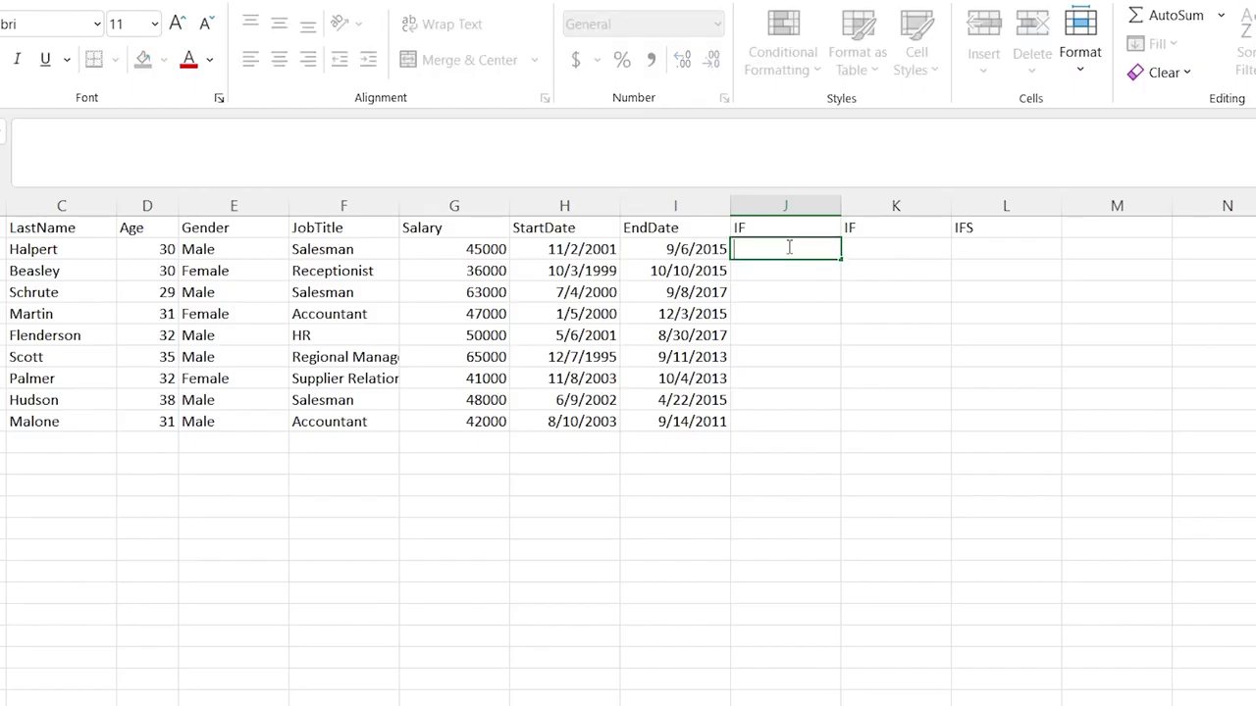
text(=IF()
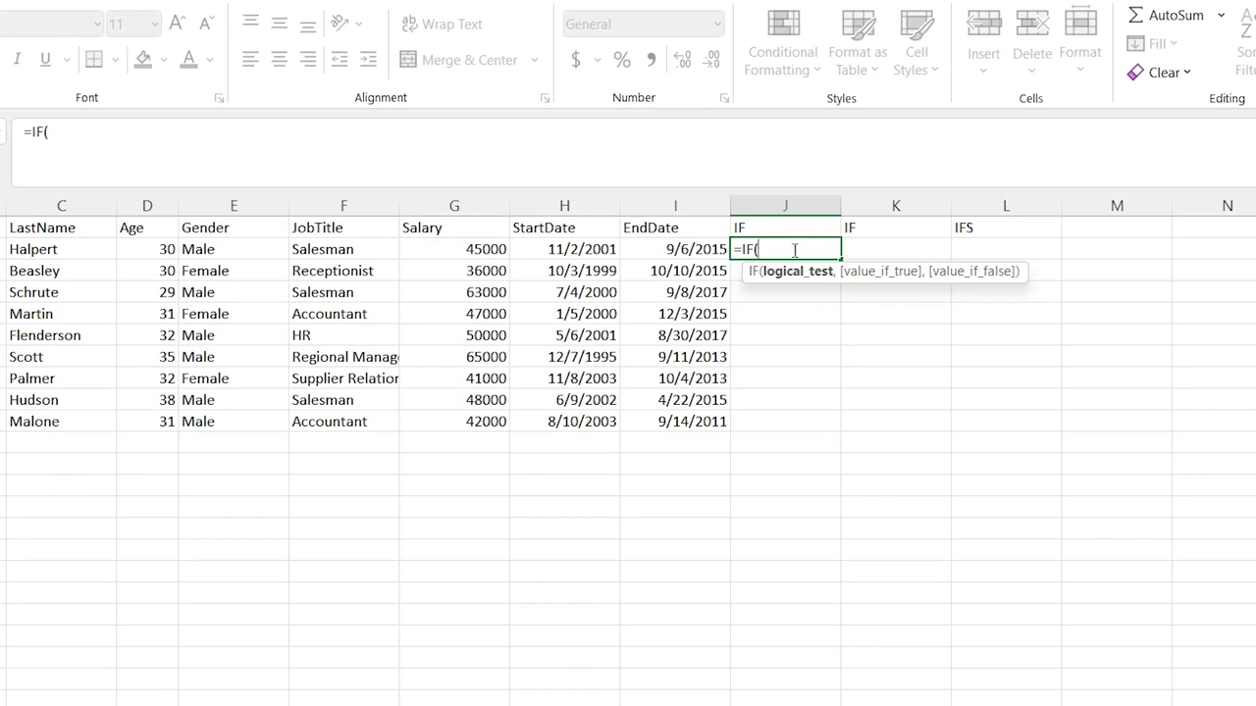
click(222, 251)
click(159, 250)
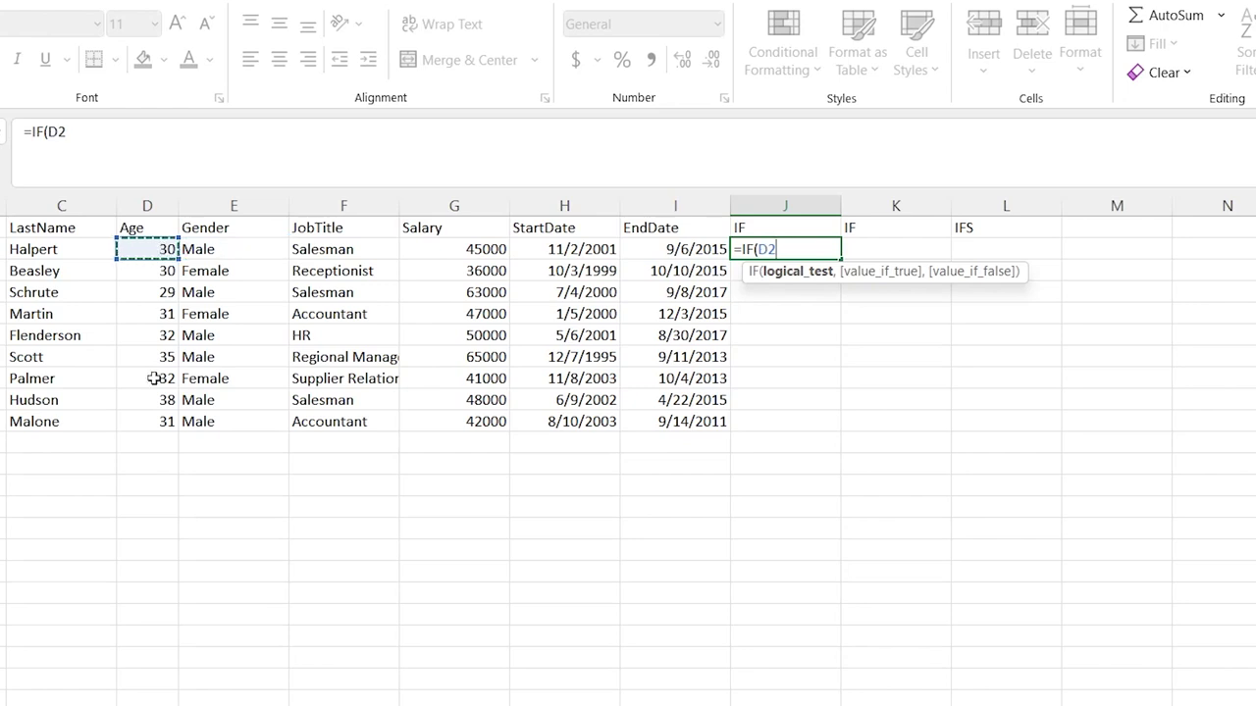
shift+click(157, 415)
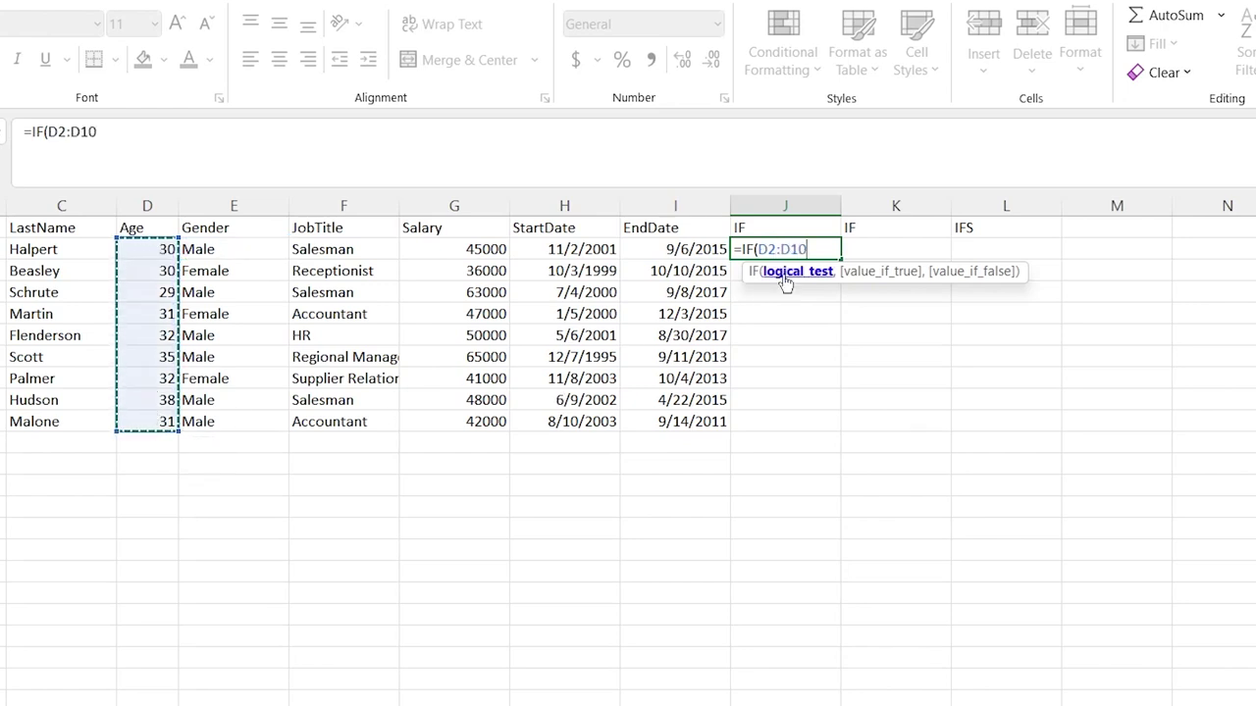
click(816, 248)
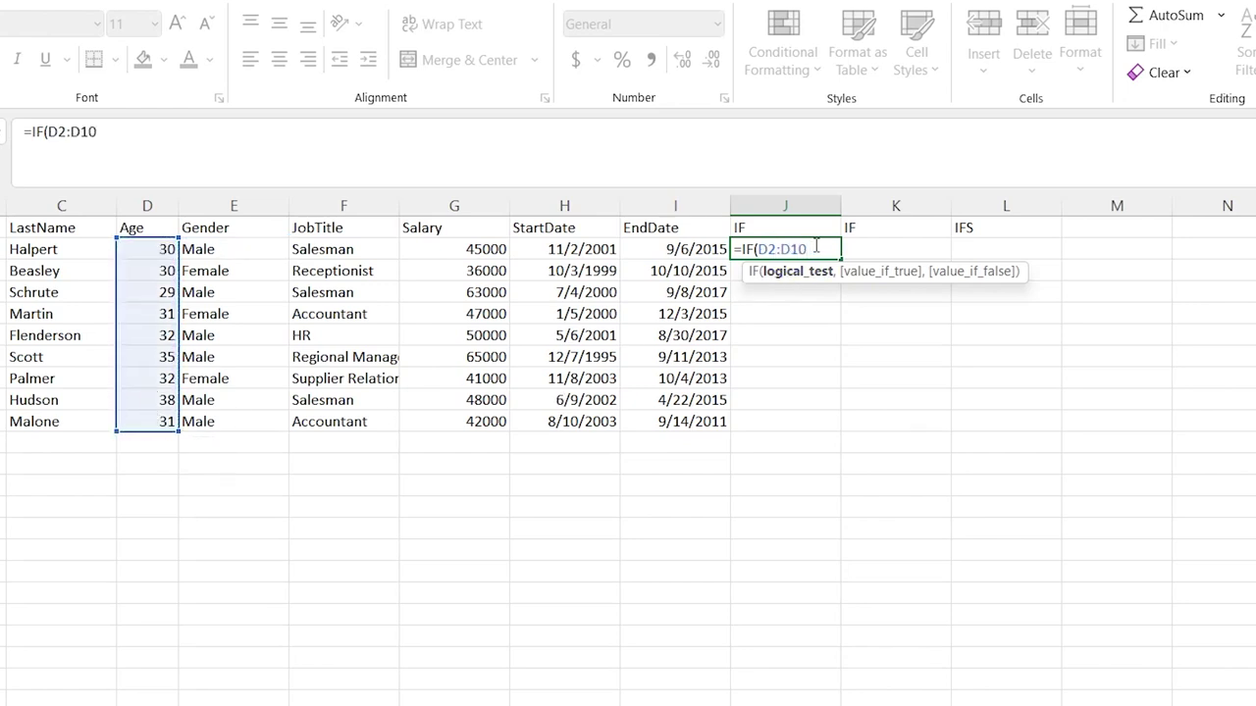
text(> 30,)
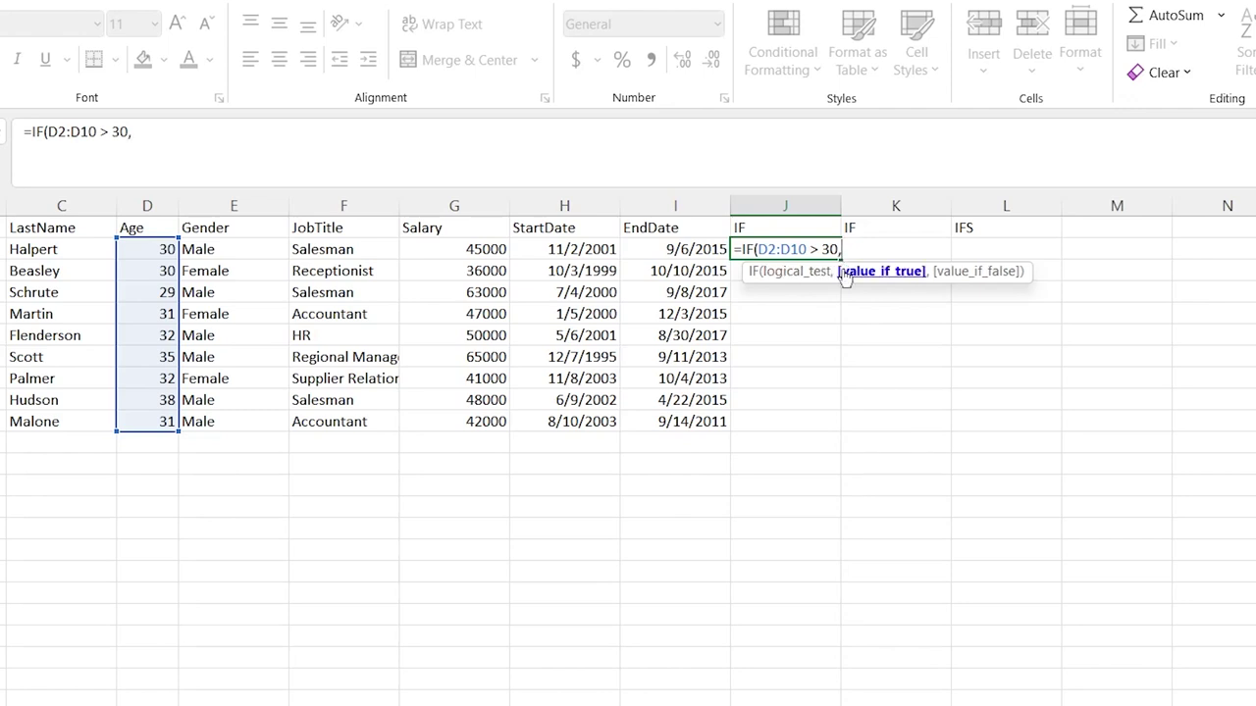
text( "Old",)
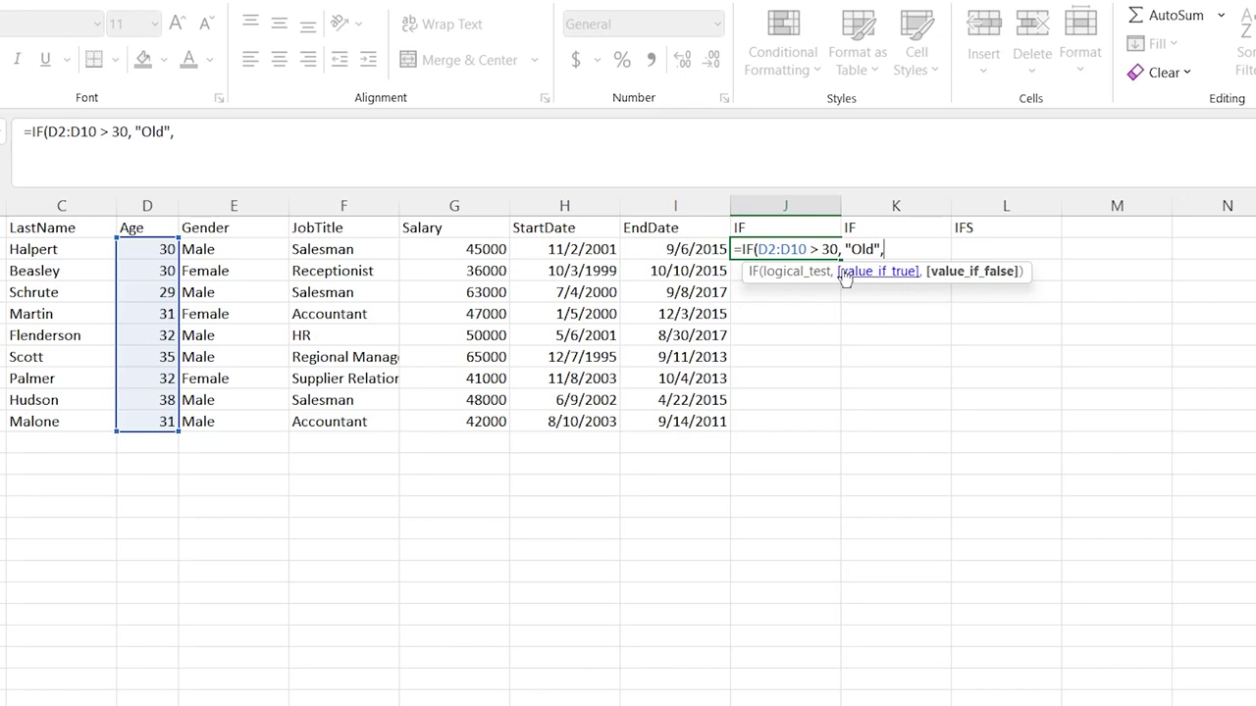
text( "Young"))
key(Return)
click(787, 478)
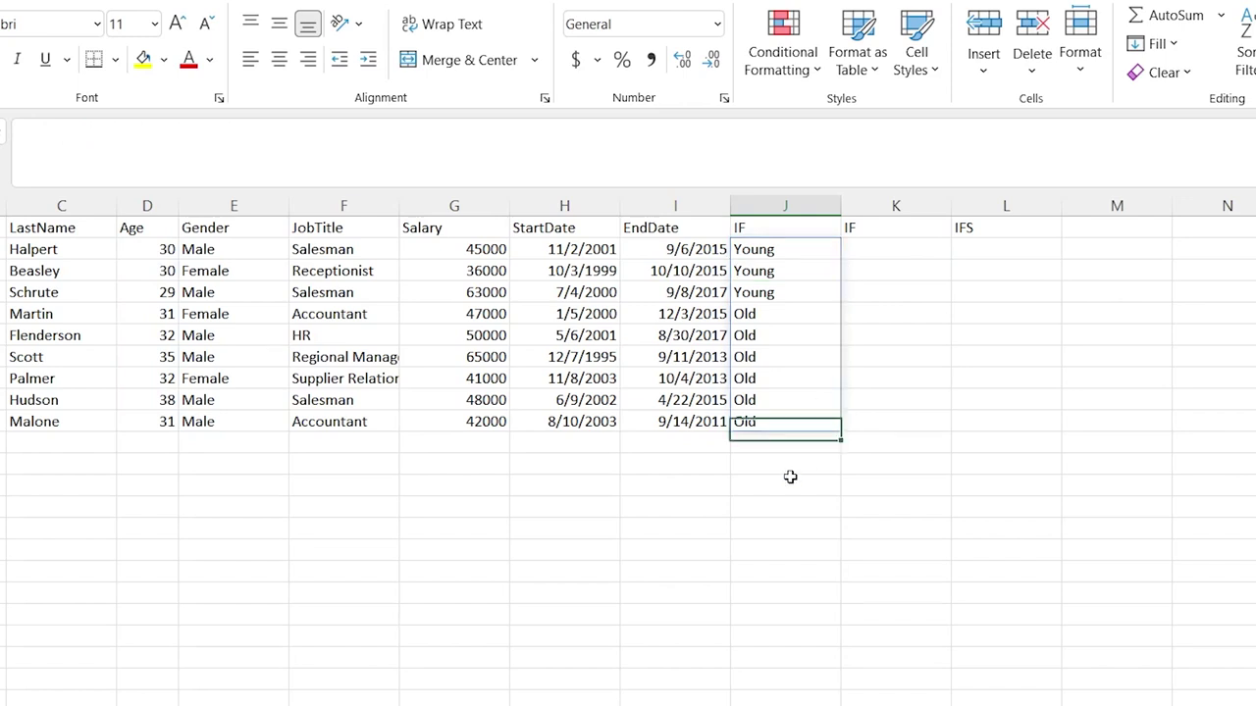
drag(779, 251, 785, 292)
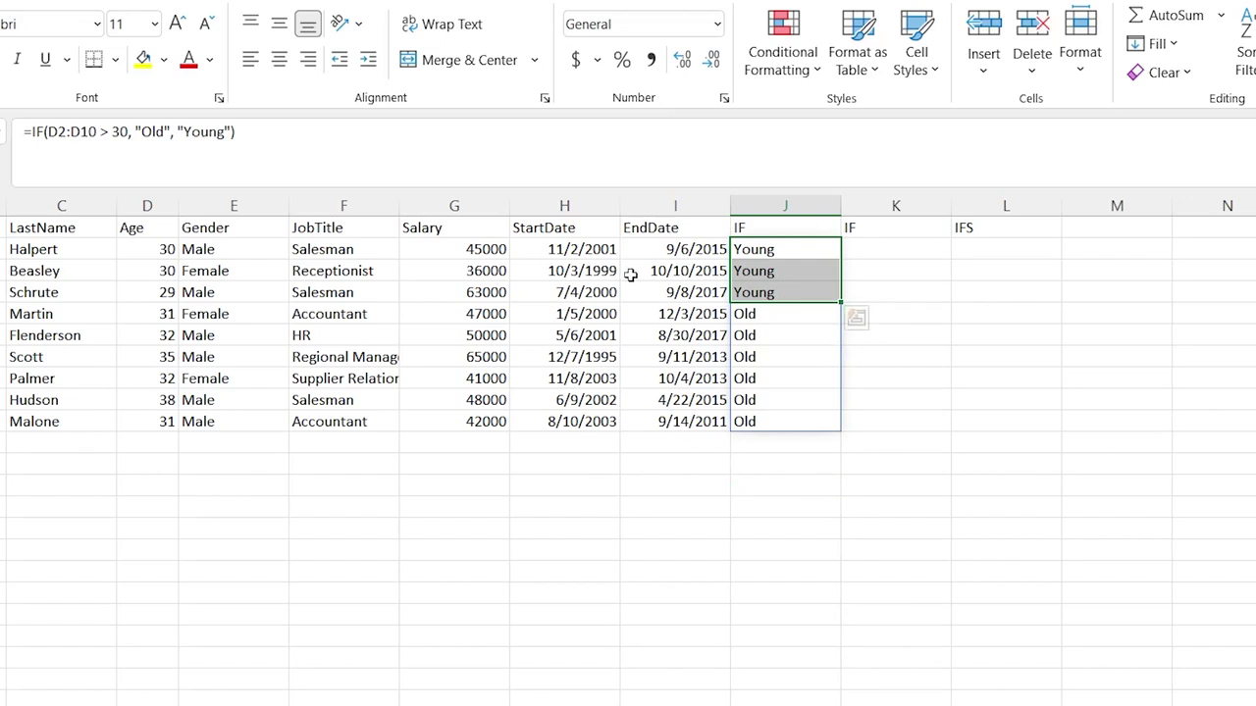
drag(138, 252, 142, 293)
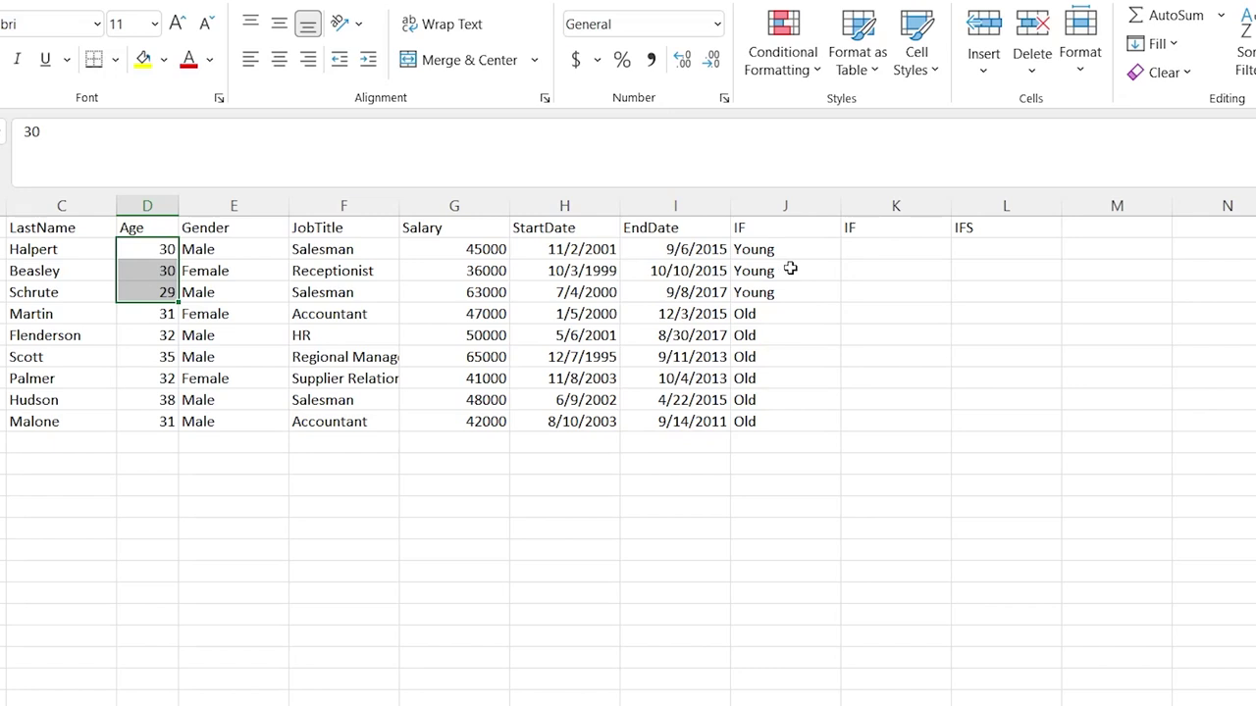
click(762, 252)
double_click(768, 251)
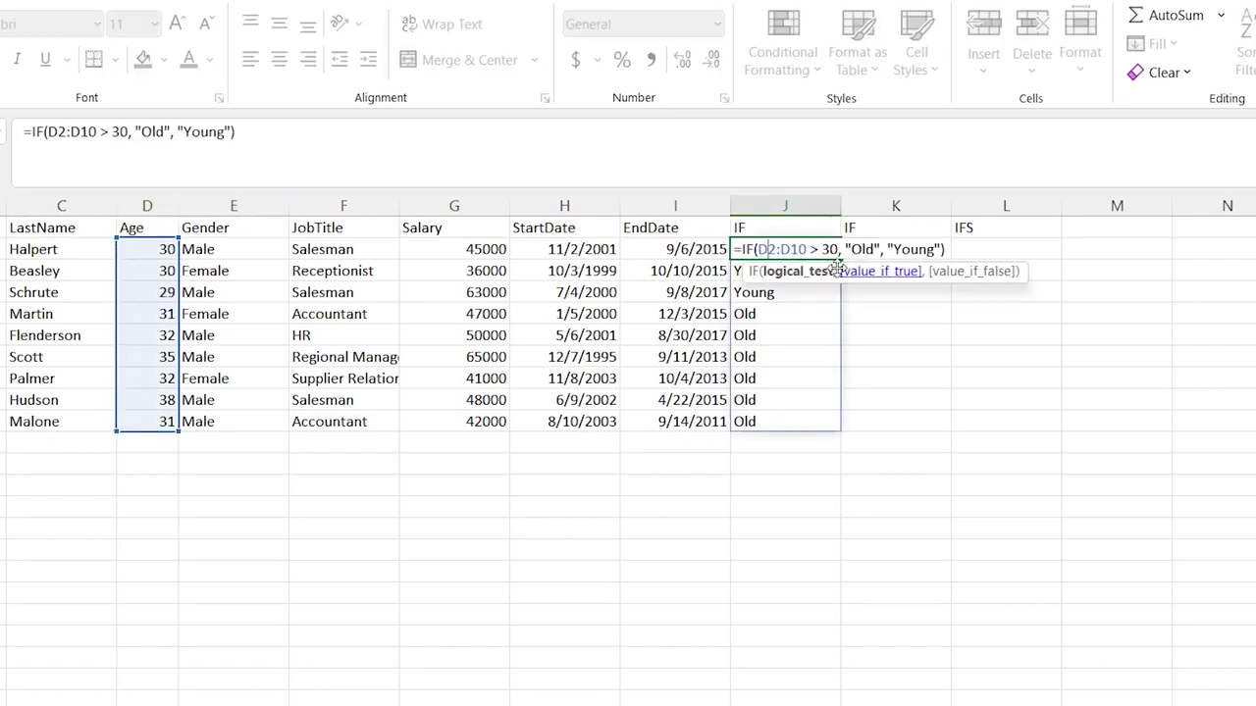
key(Escape)
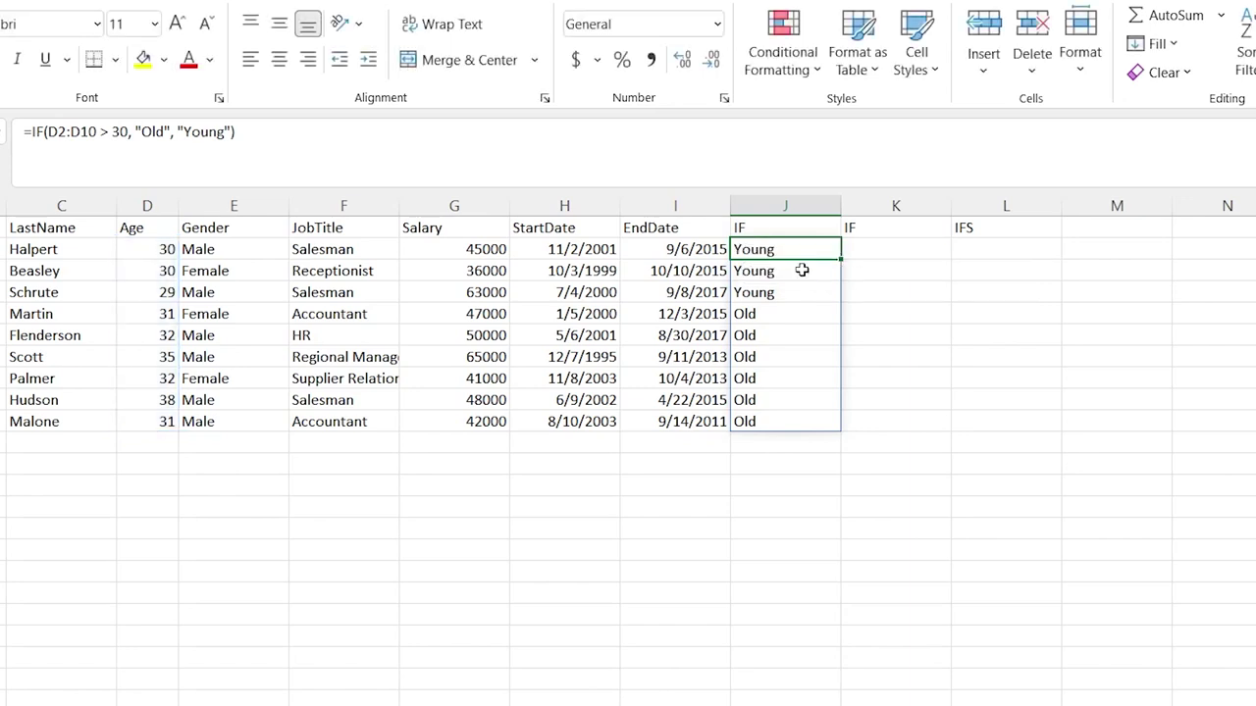
click(893, 249)
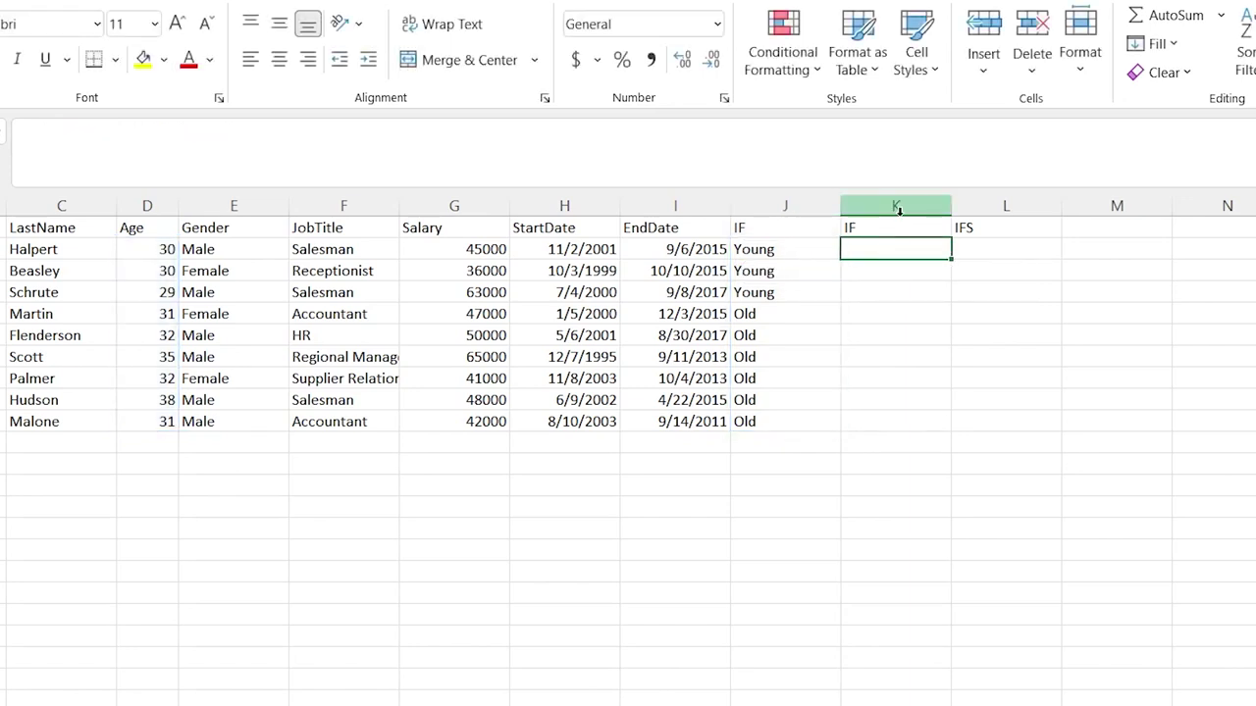
Delete the duplicate IF column K so IFS sits beside the IF results.
right_click(907, 209)
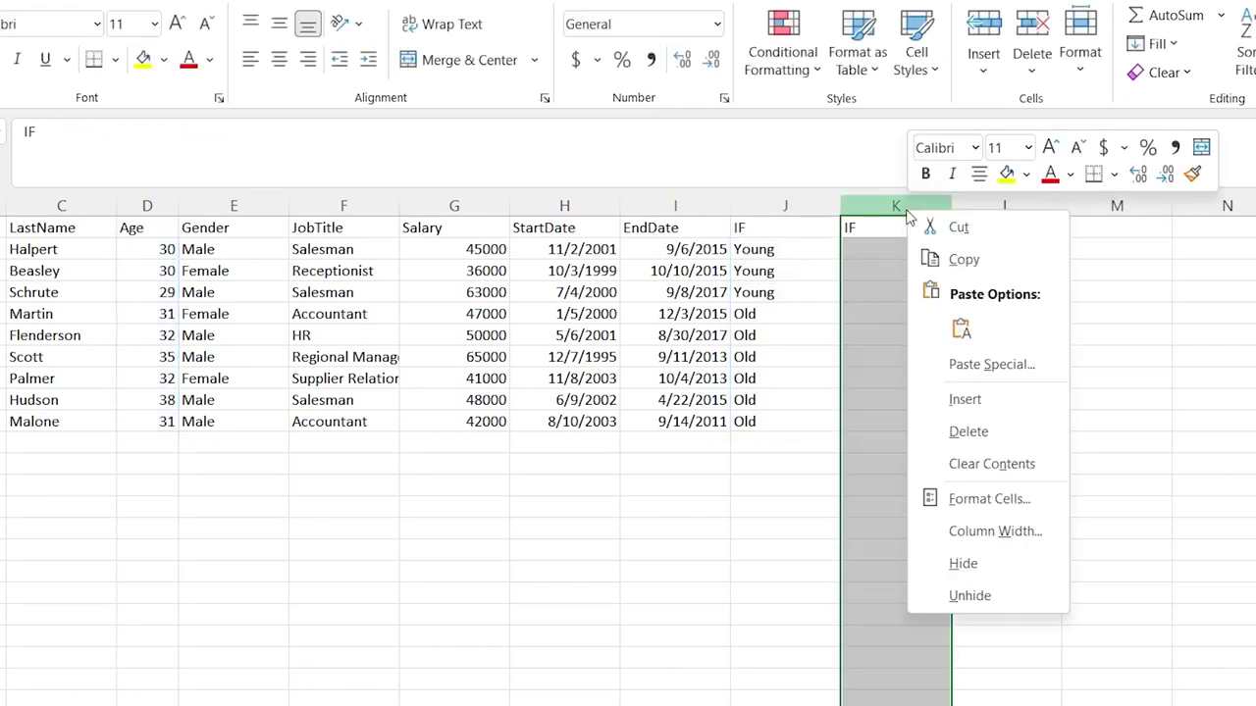
click(970, 431)
click(875, 244)
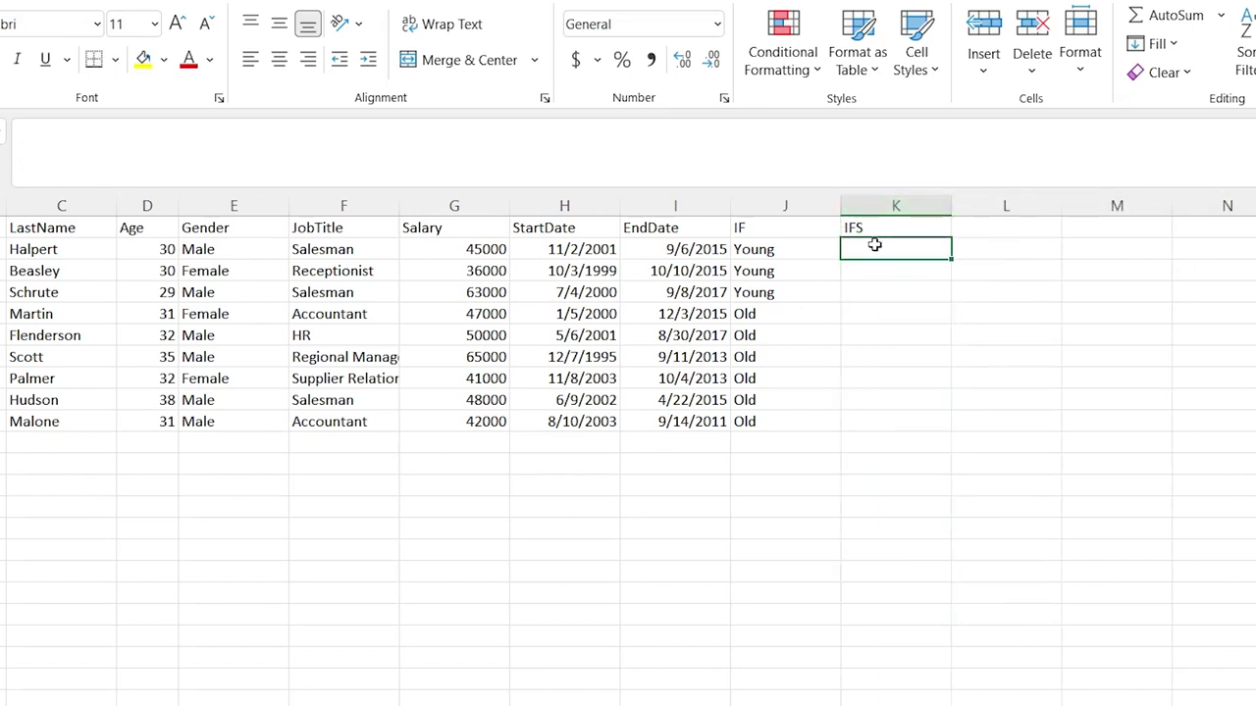
Try an IFS formula in K2, cancel it, and review the IF formula in J2.
text(=)
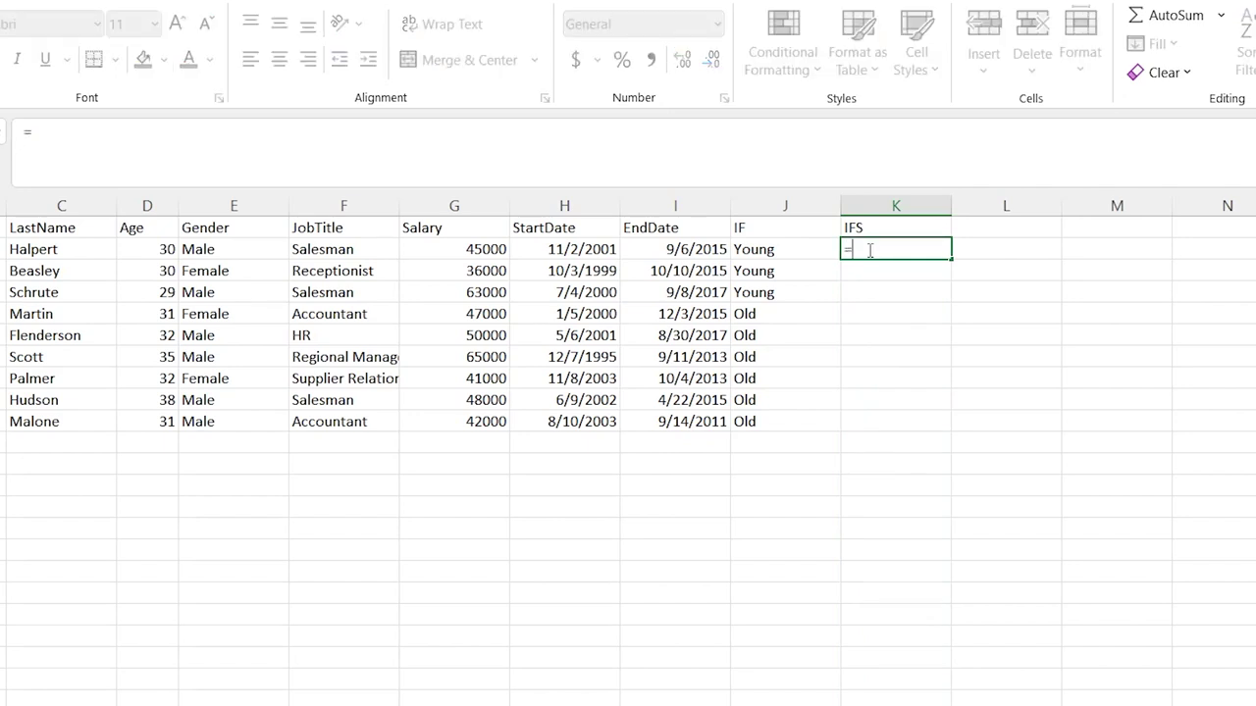
text(IFS()
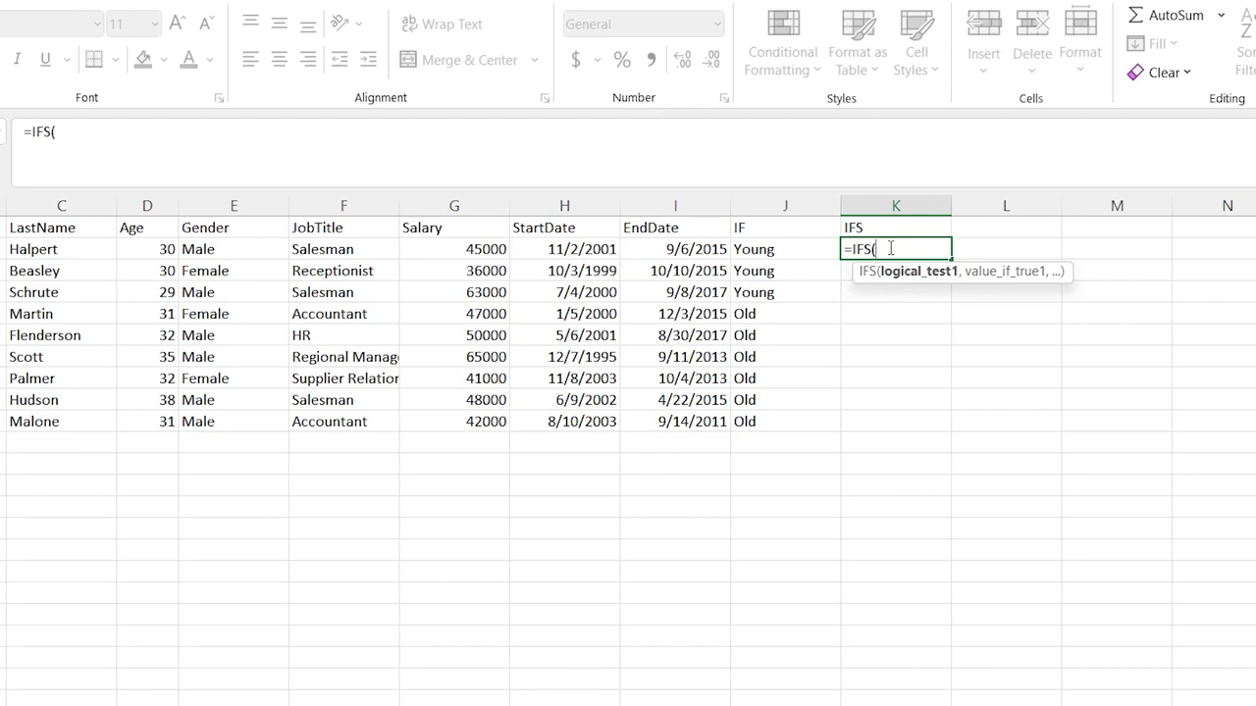
click(788, 245)
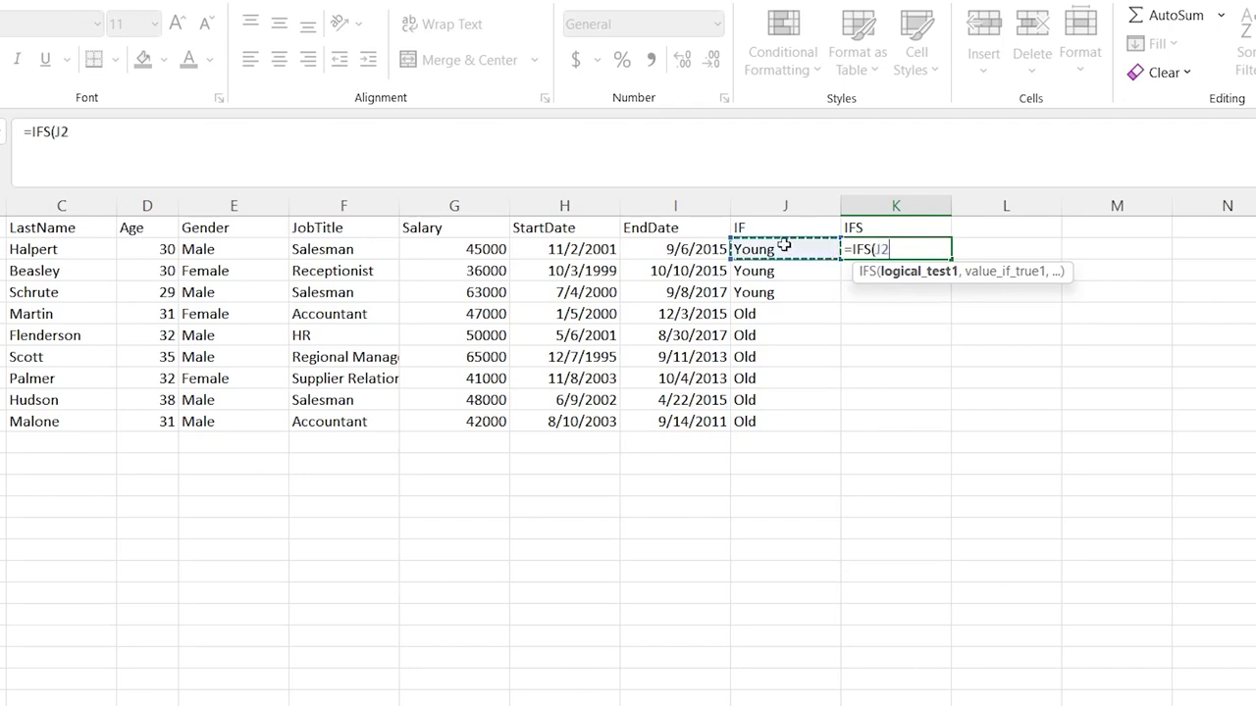
key(Escape)
double_click(785, 248)
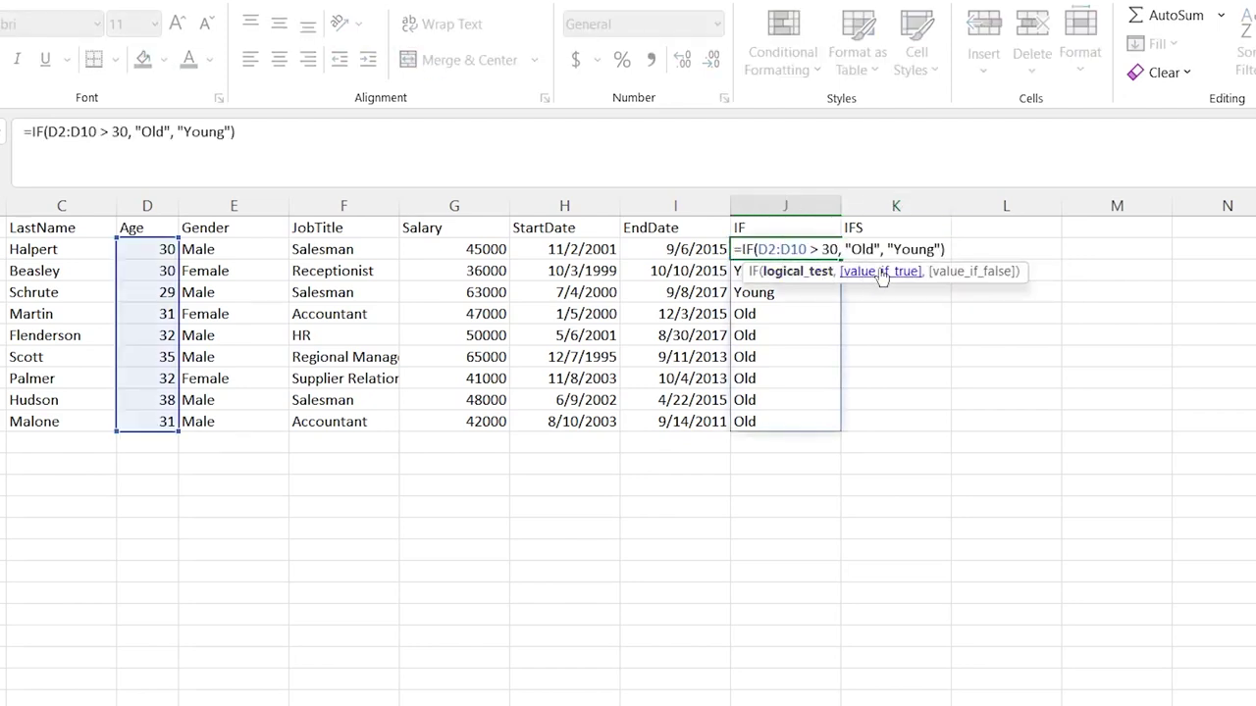
key(Escape)
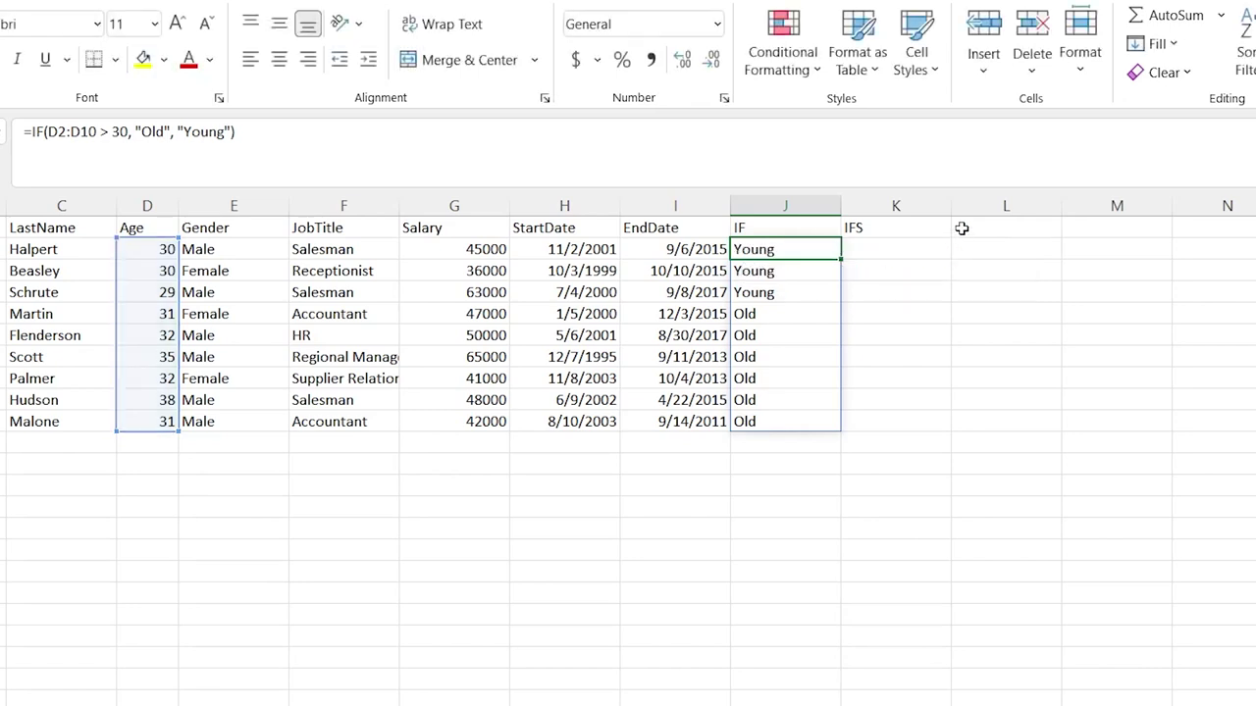
click(895, 250)
double_click(895, 250)
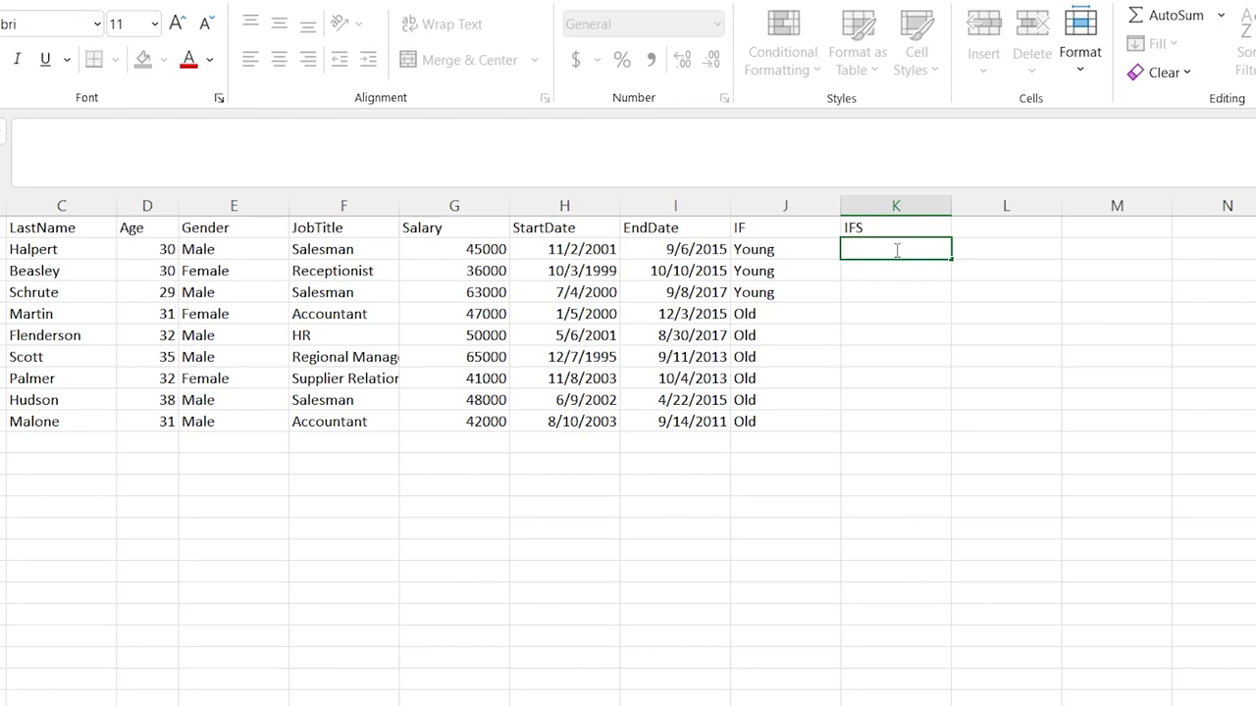
Begin the IFS formula in K2 with F2:F10 = "Salesman" returning "Sales".
text(=)
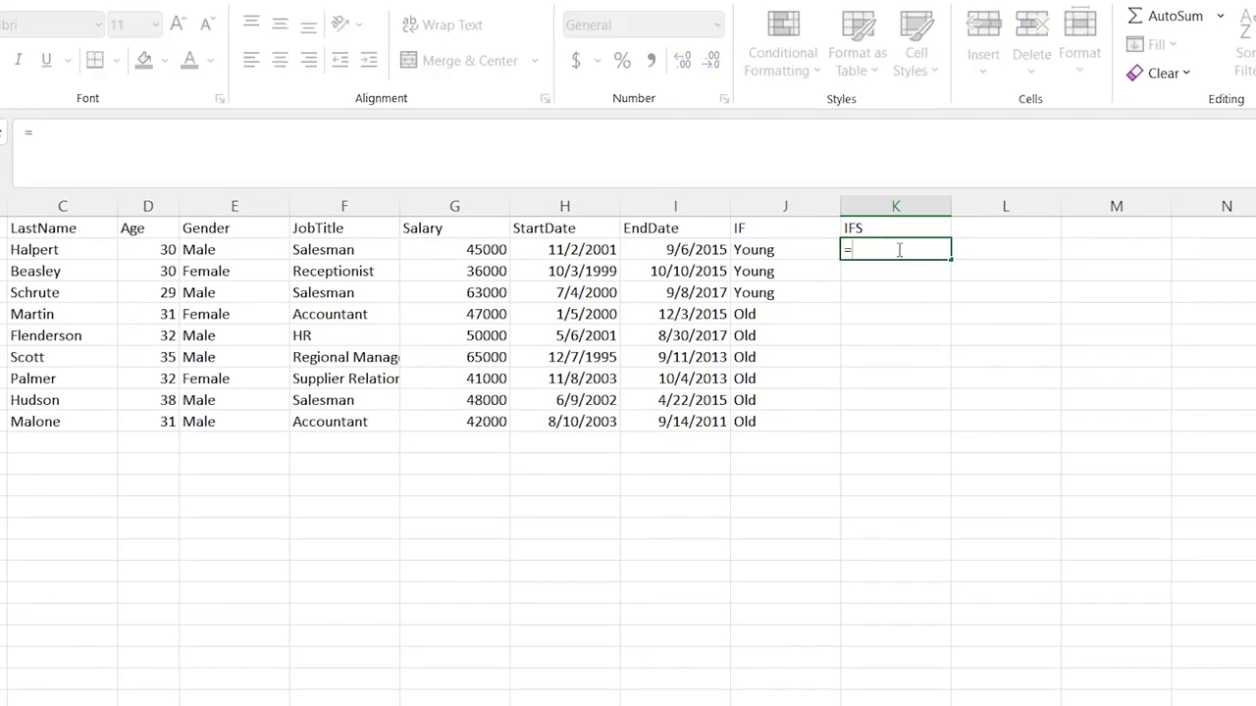
text(IFS()
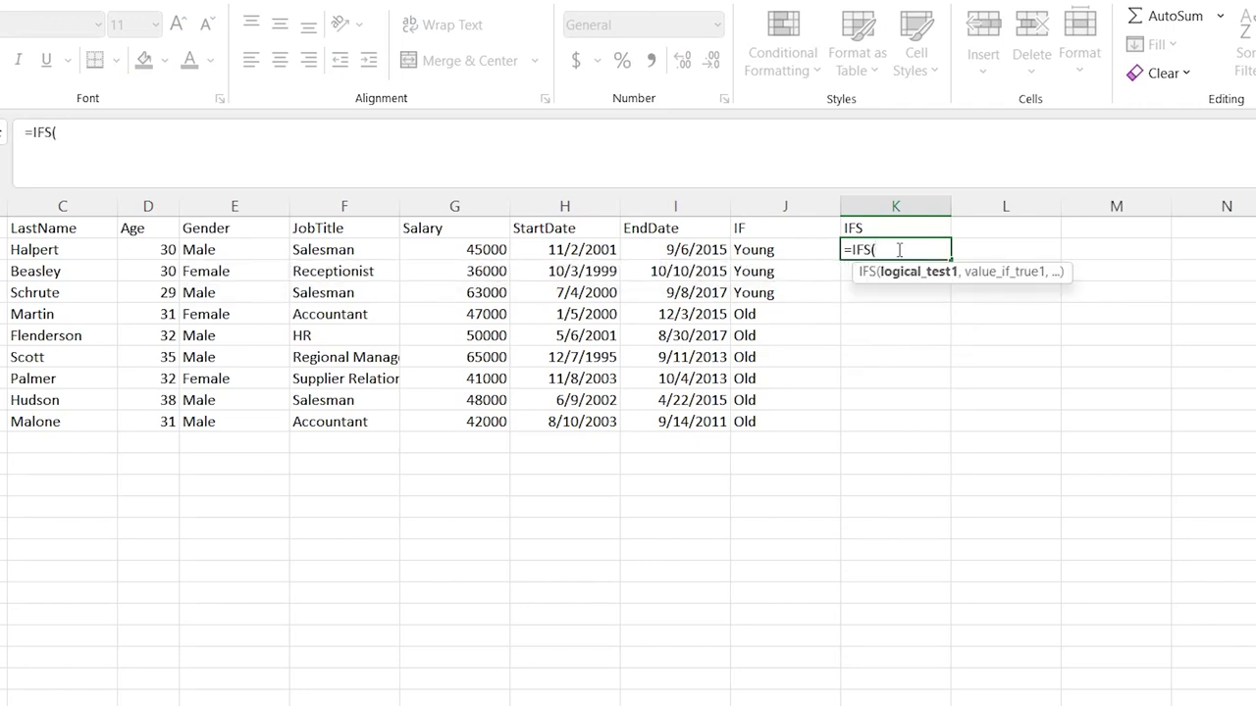
click(351, 251)
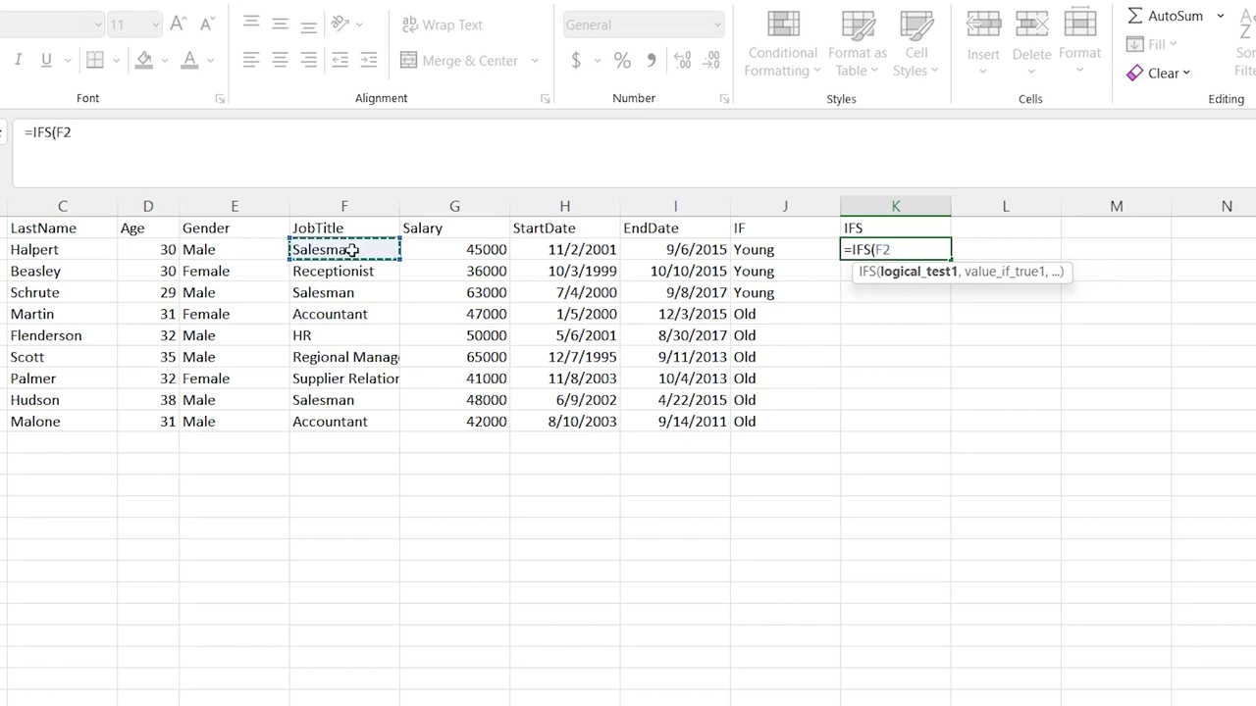
shift+click(347, 420)
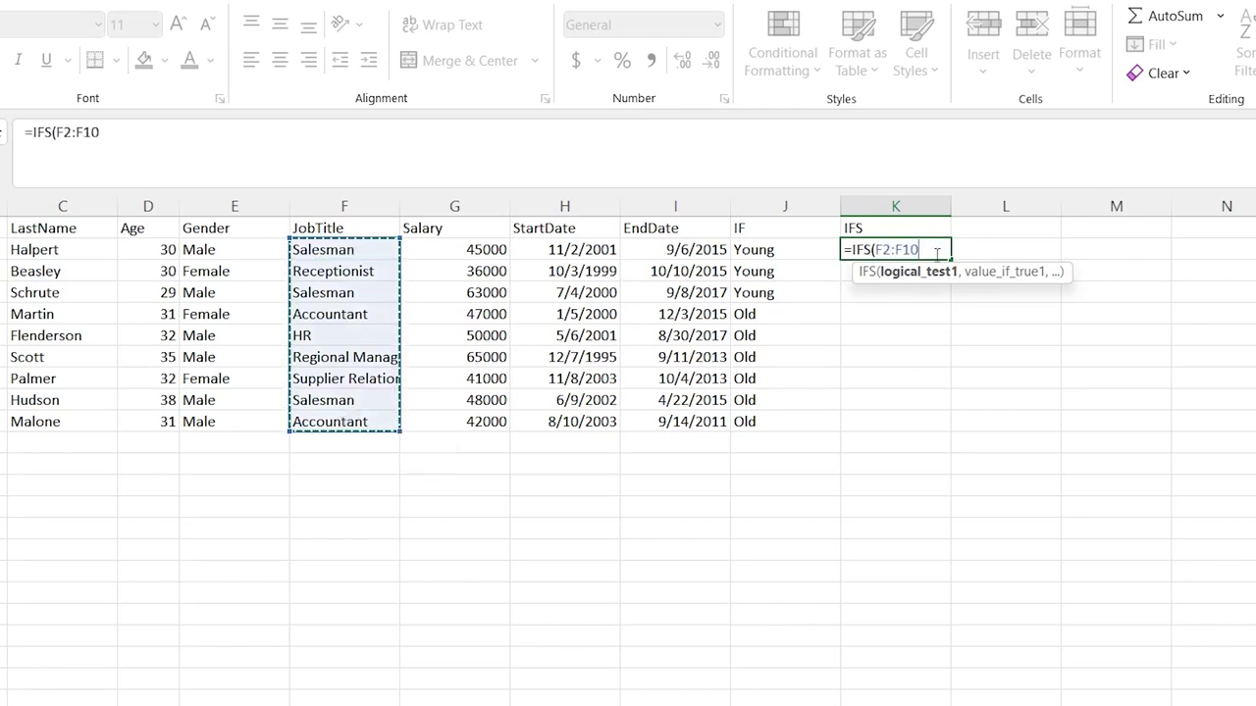
text(= "Salesman", "Sale)
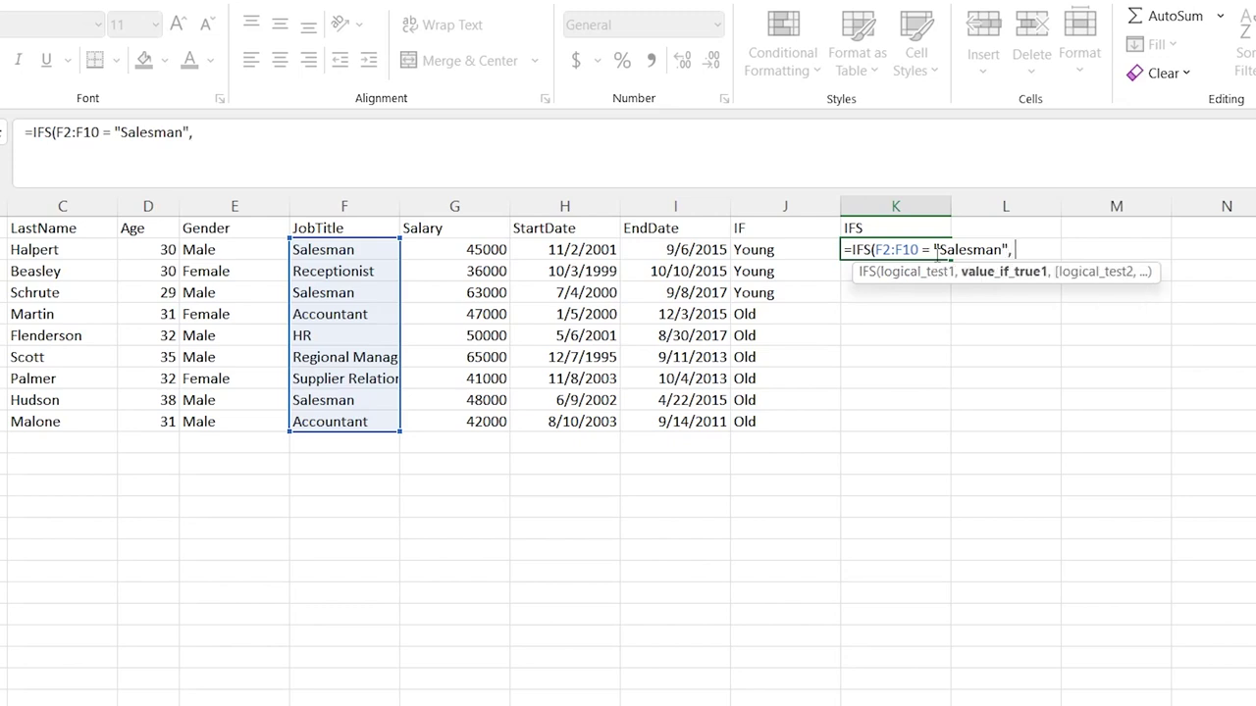
text(s)
drag(875, 250, 1007, 250)
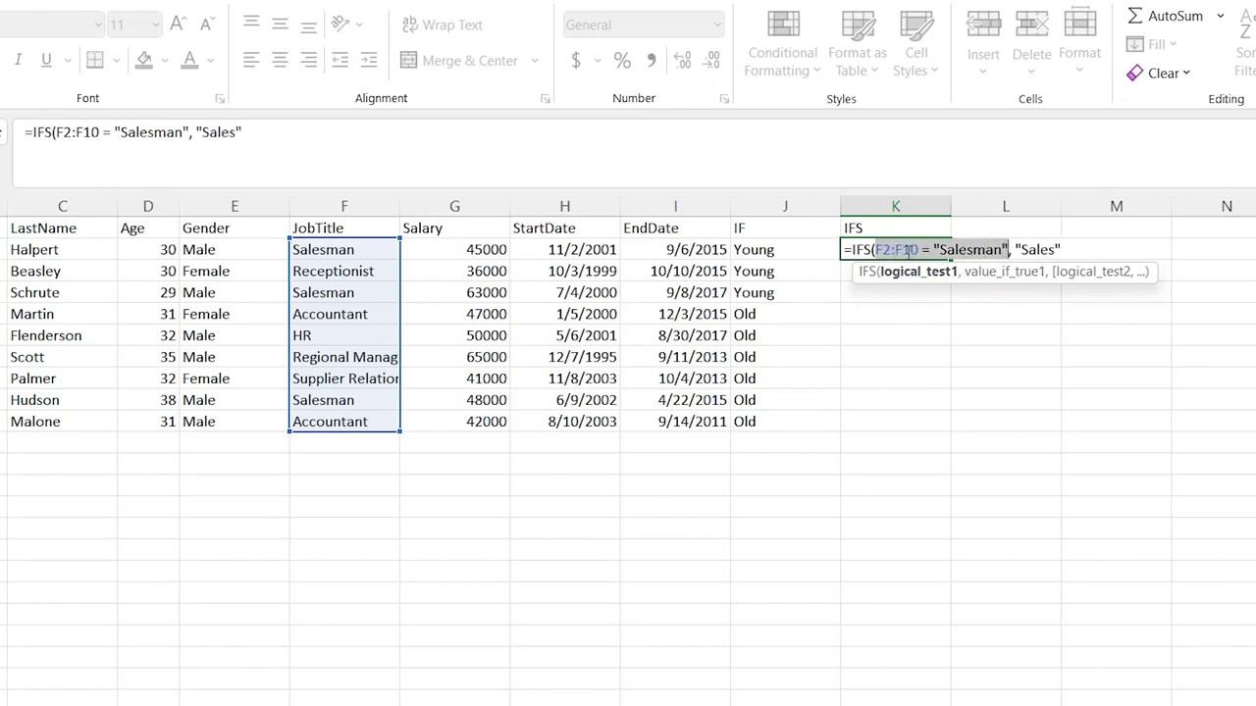
click(1062, 250)
text(,)
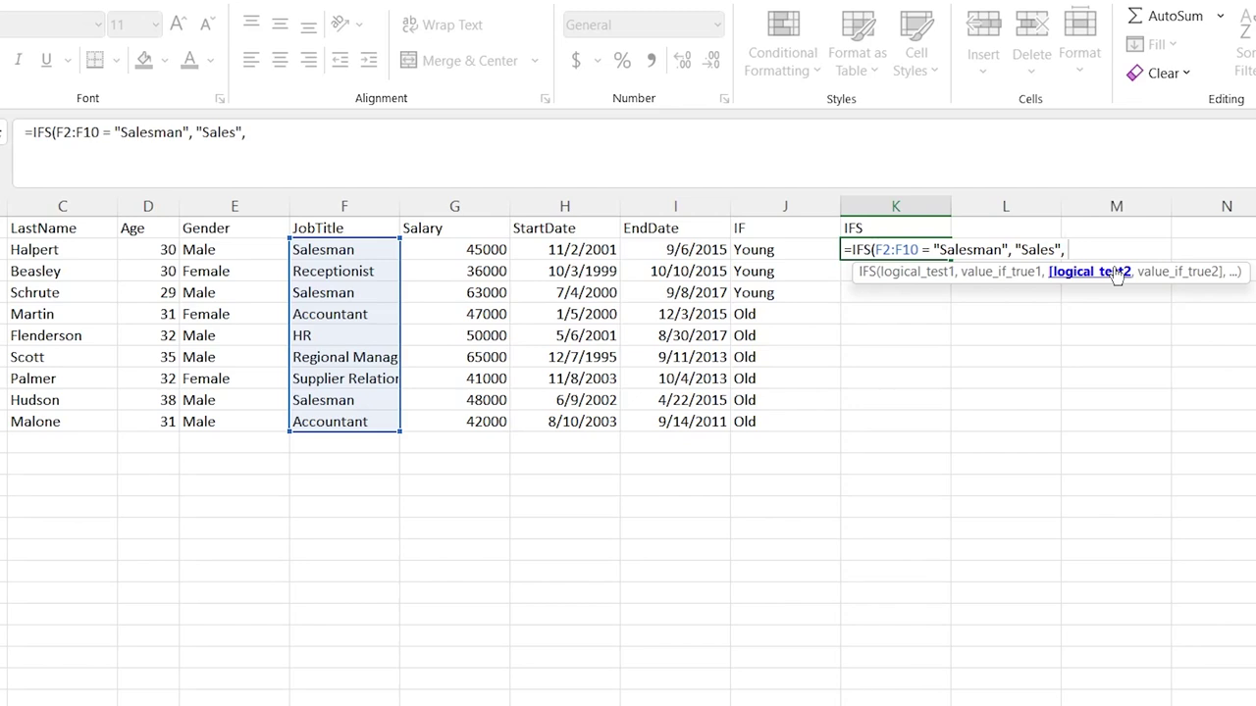
Add IFS tests mapping HR to "Fire Immediately" and Regional Manager to "Give Christmas Bonus".
click(359, 252)
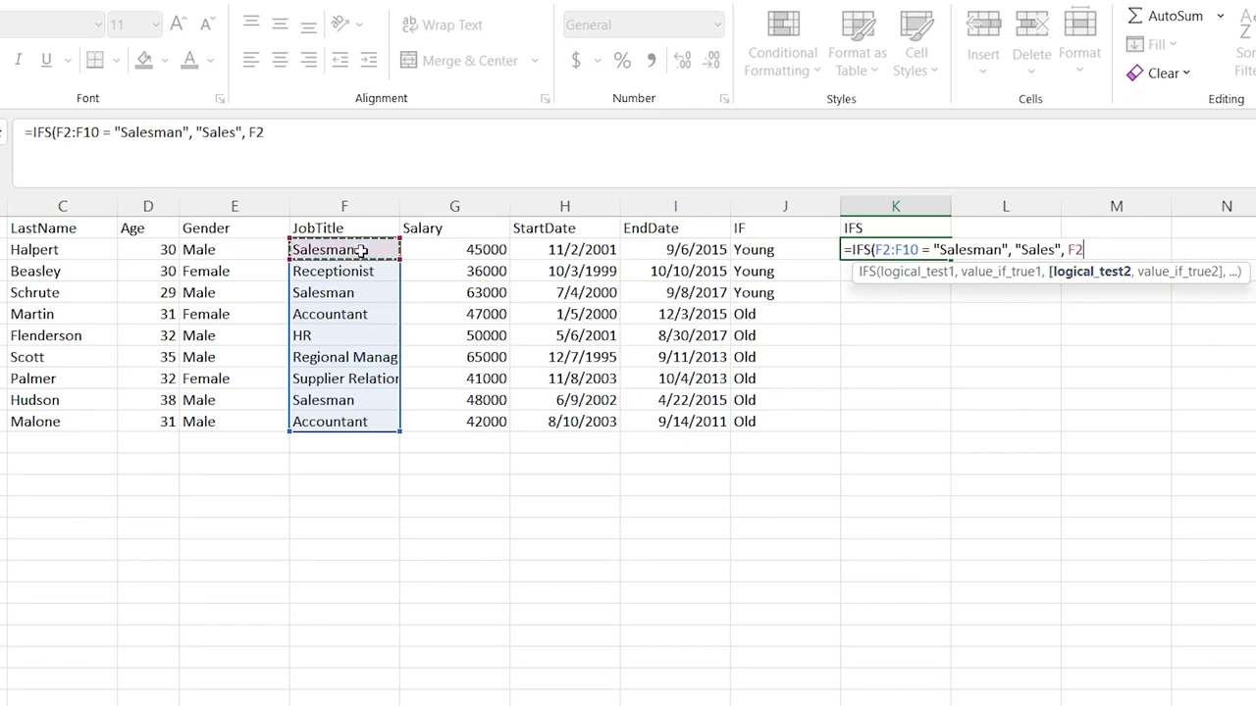
shift+click(359, 420)
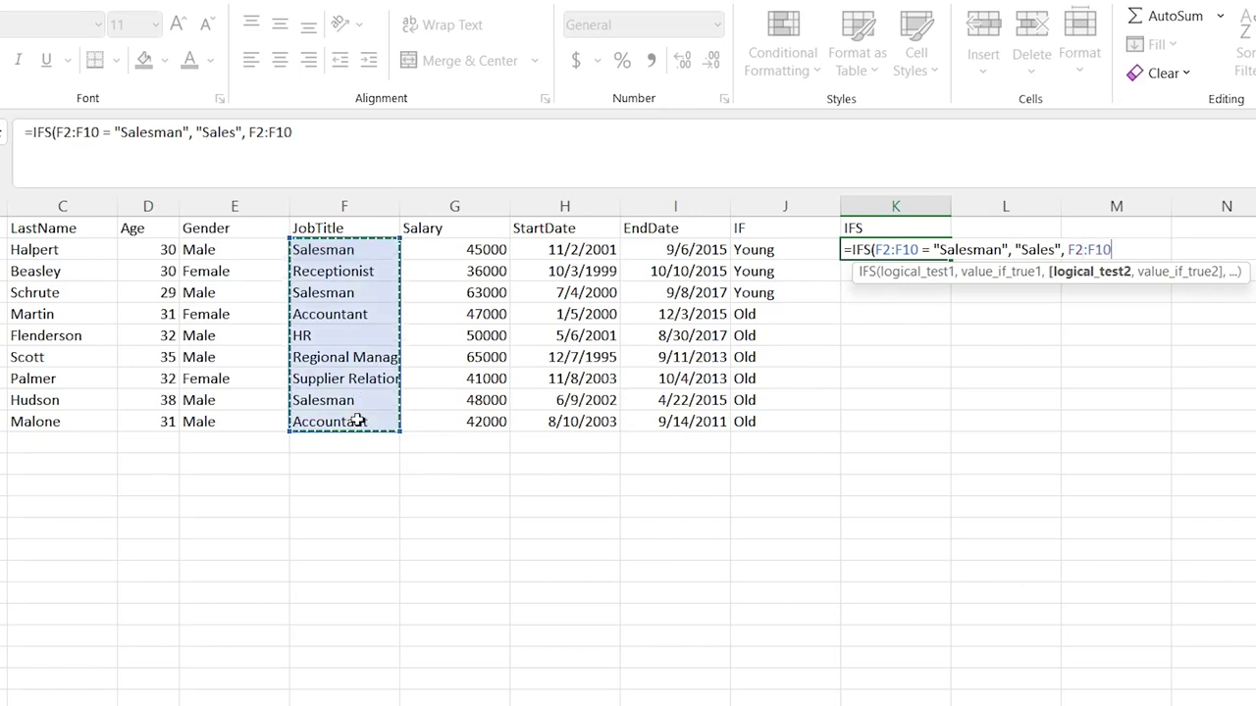
text(= "HR", "Fire Immediately")
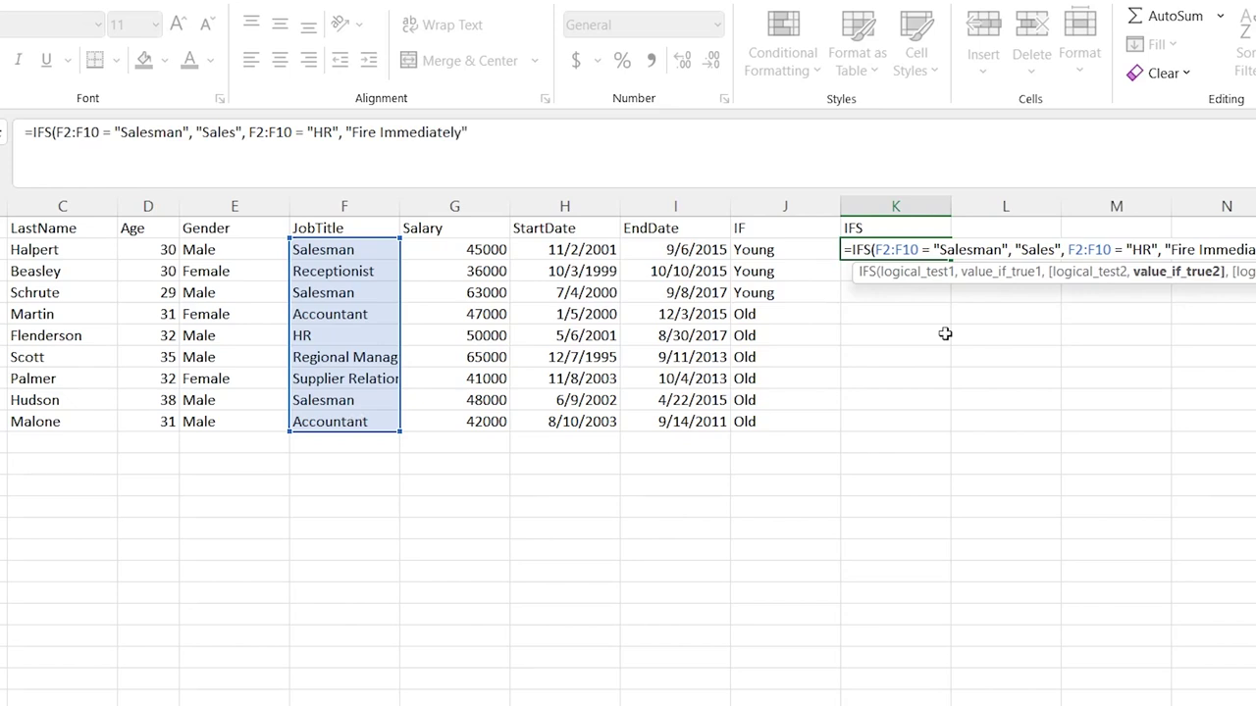
text(,)
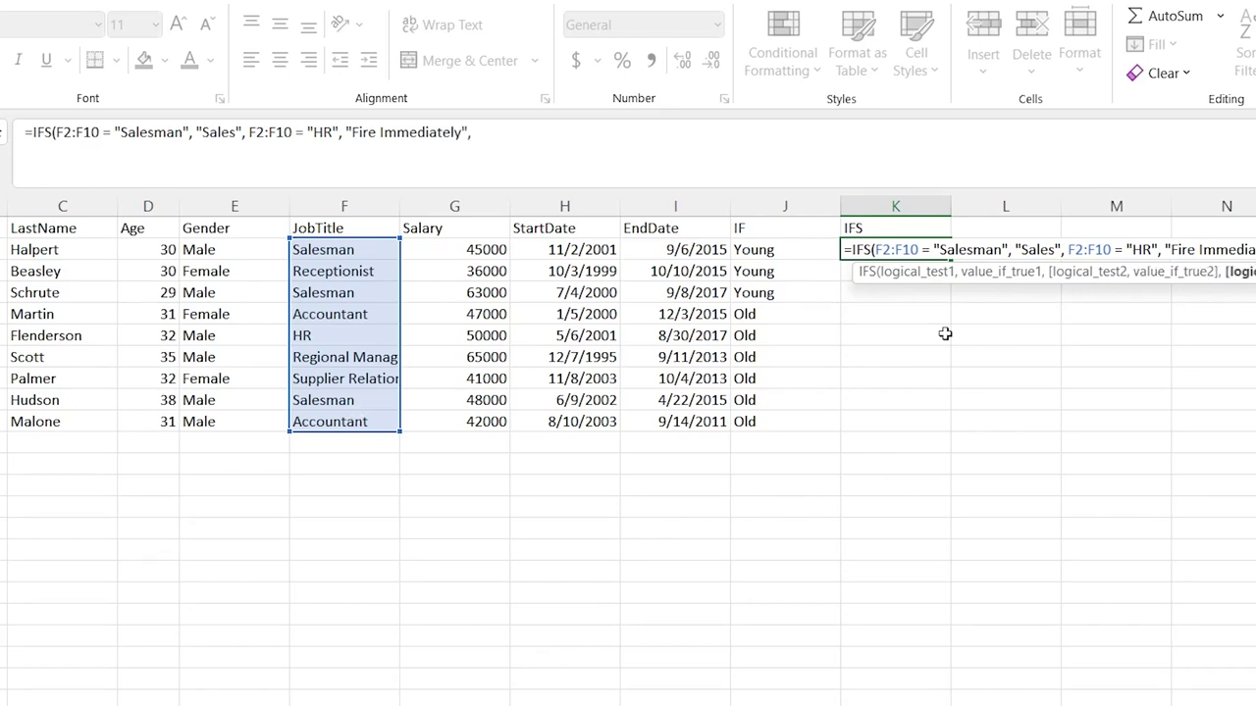
click(340, 250)
mouse_move(361, 402)
mouse_down()
mouse_move(364, 435)
mouse_move(359, 420)
mouse_up()
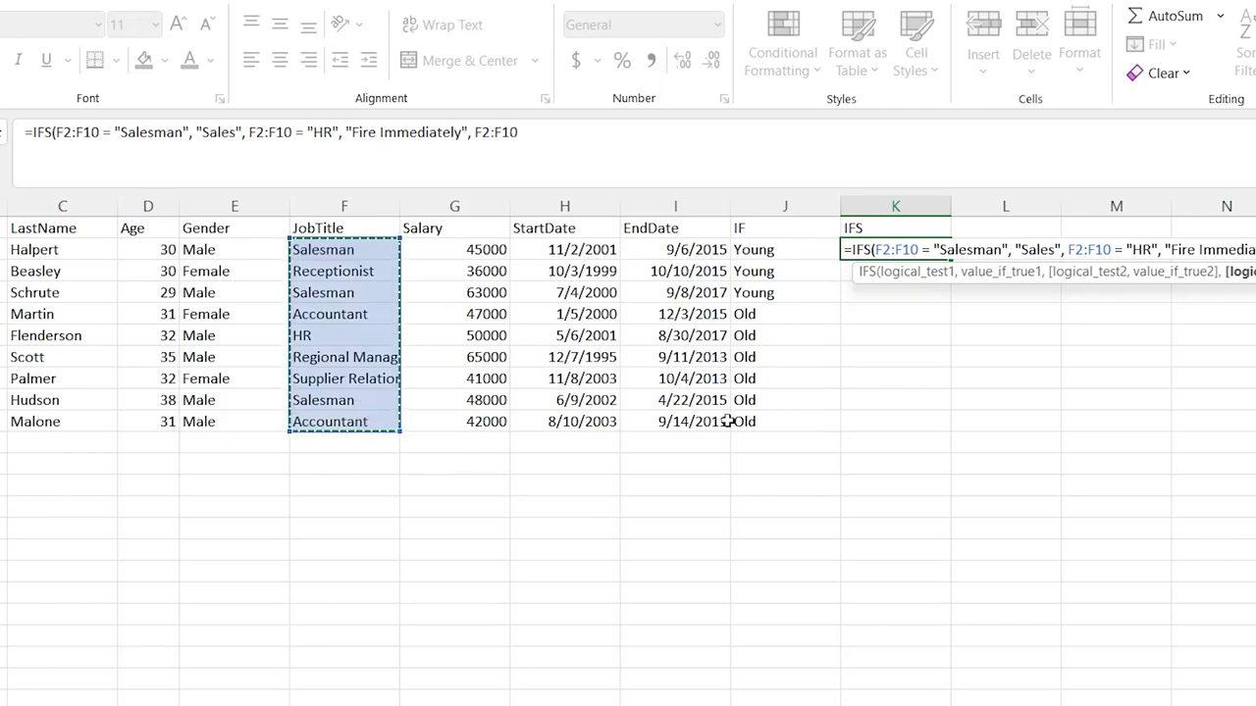
text(= "Regional Manager)
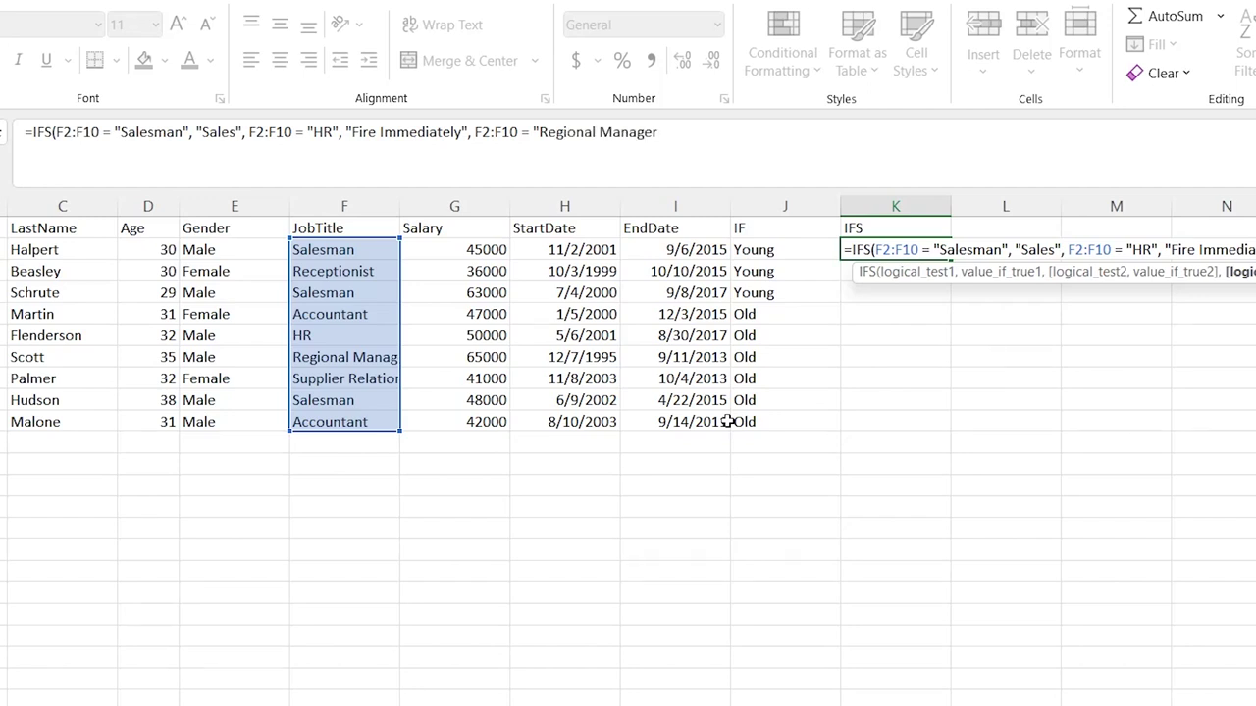
text(", "Give Christmas Bonus"))
Commit the IFS formula and widen column K to fit its results.
key(Return)
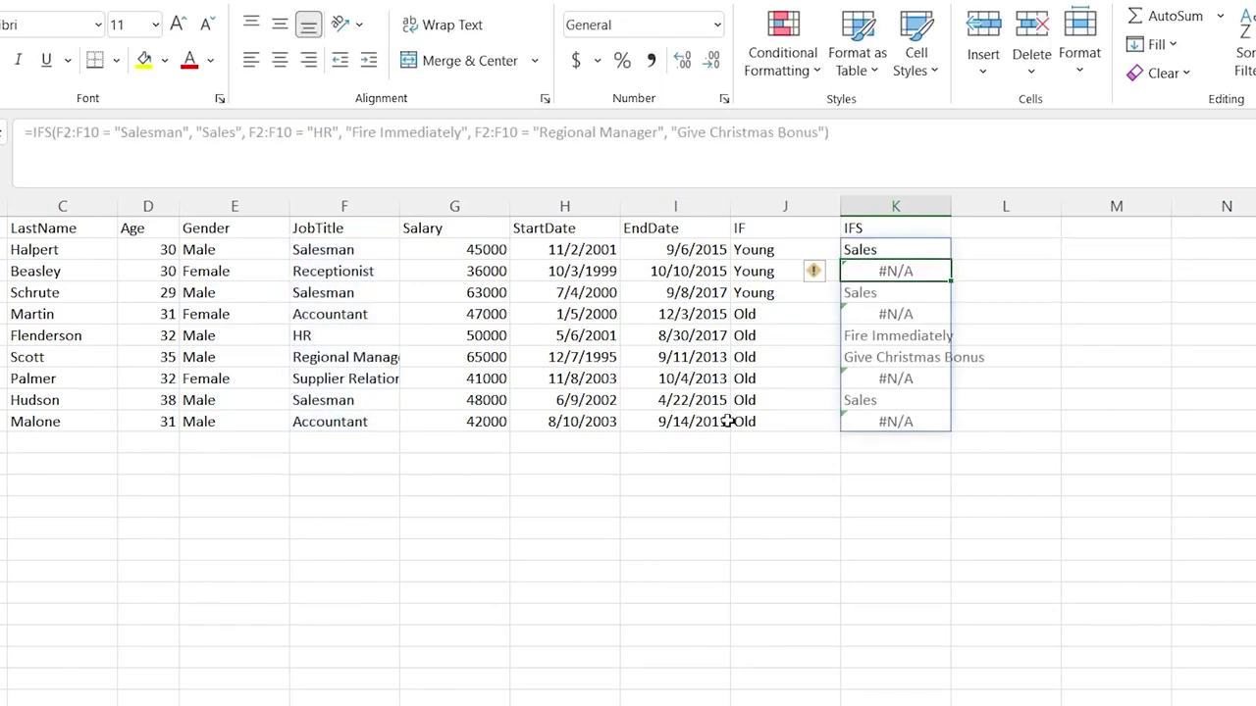
click(1026, 340)
drag(950, 206, 993, 204)
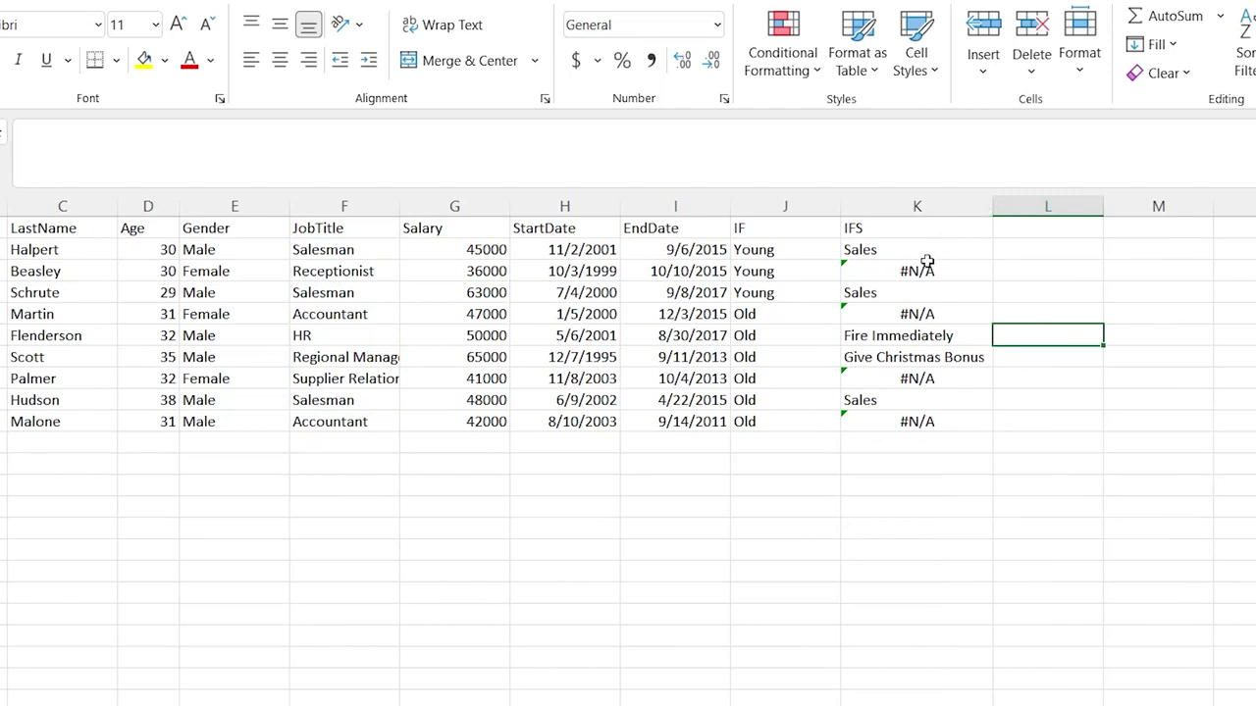
Inspect the IF formula and the #N/A IFS result in row 8, then open Len.
click(780, 271)
double_click(793, 250)
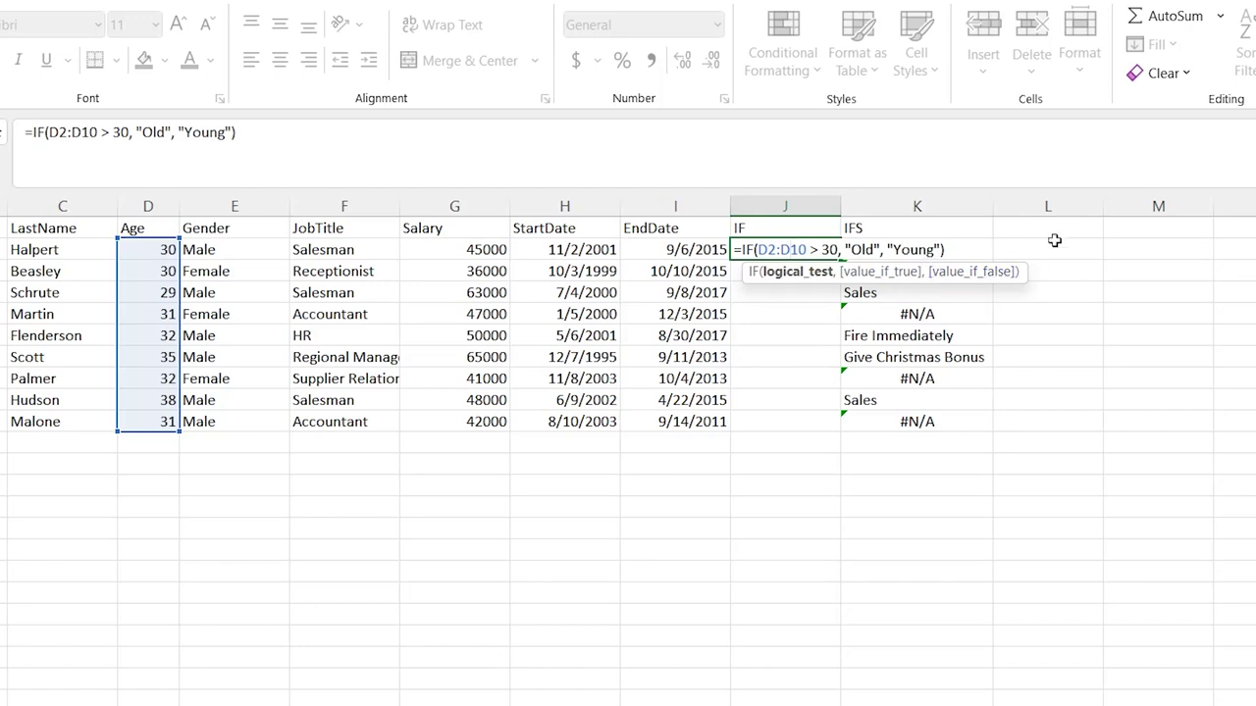
click(1055, 240)
click(927, 271)
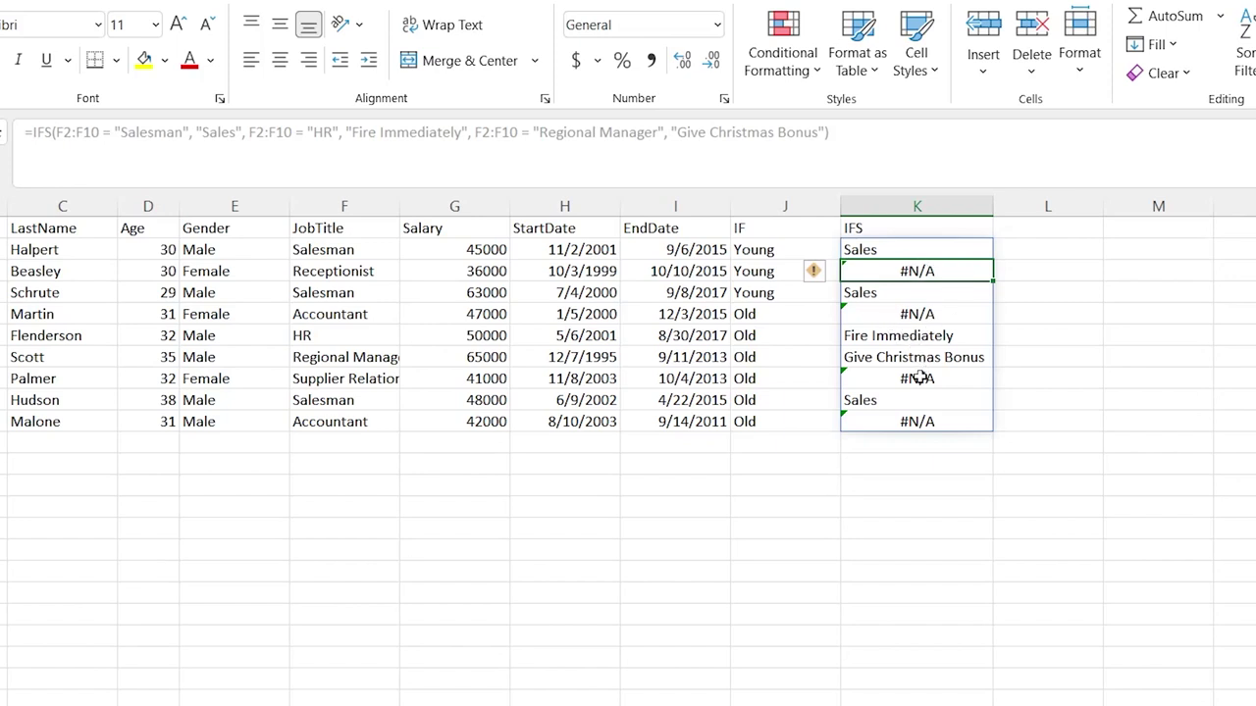
drag(917, 378, 383, 398)
click(692, 459)
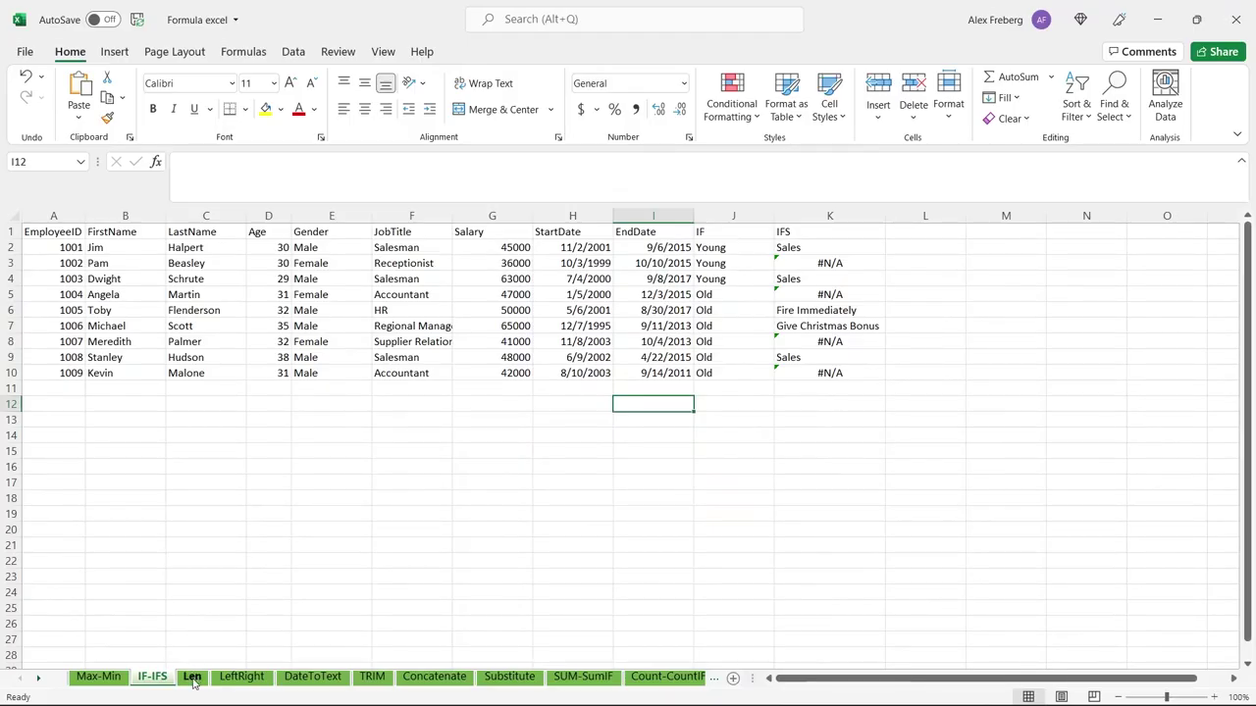
click(191, 677)
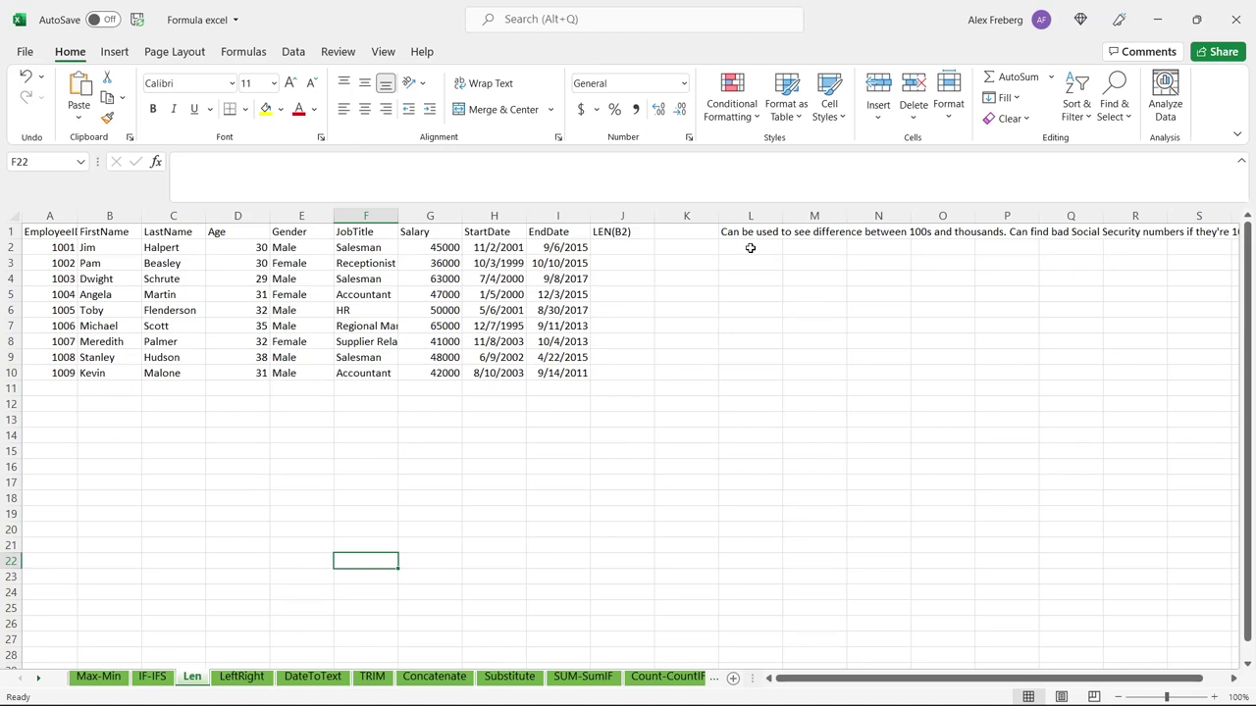
Autofit column A to the EmployeeID header, then select the LEN note in L1.
double_click(75, 215)
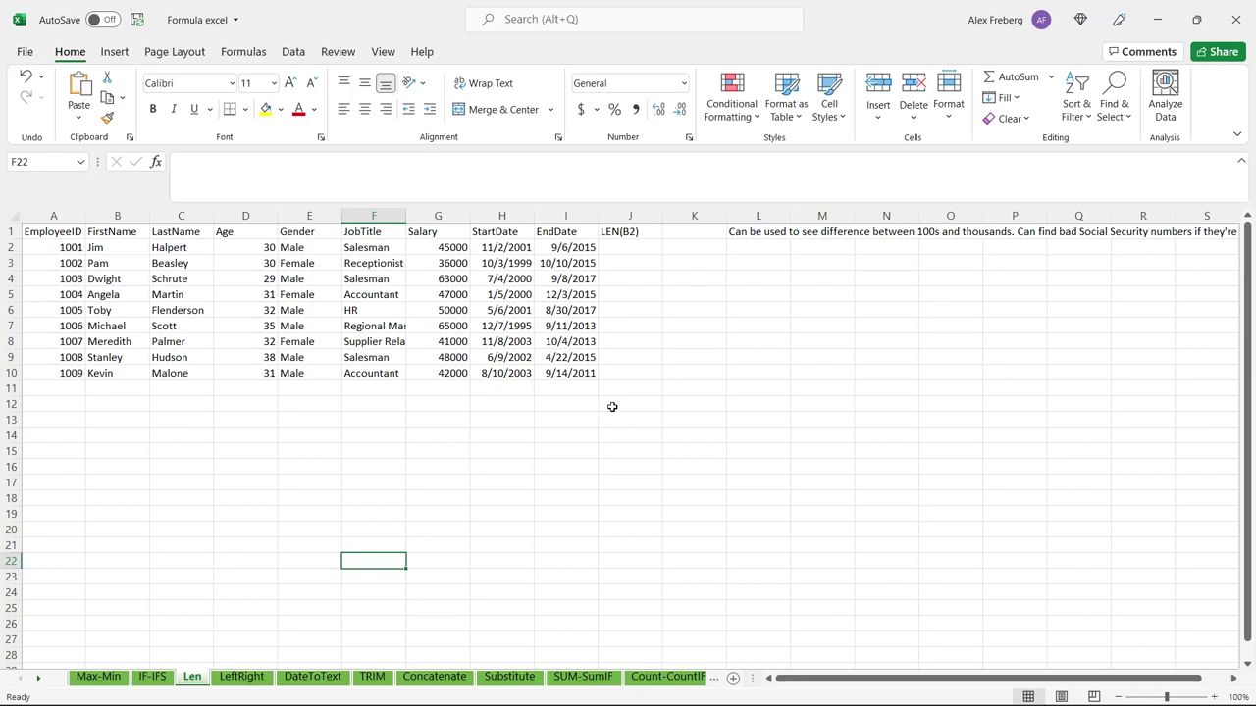
click(755, 231)
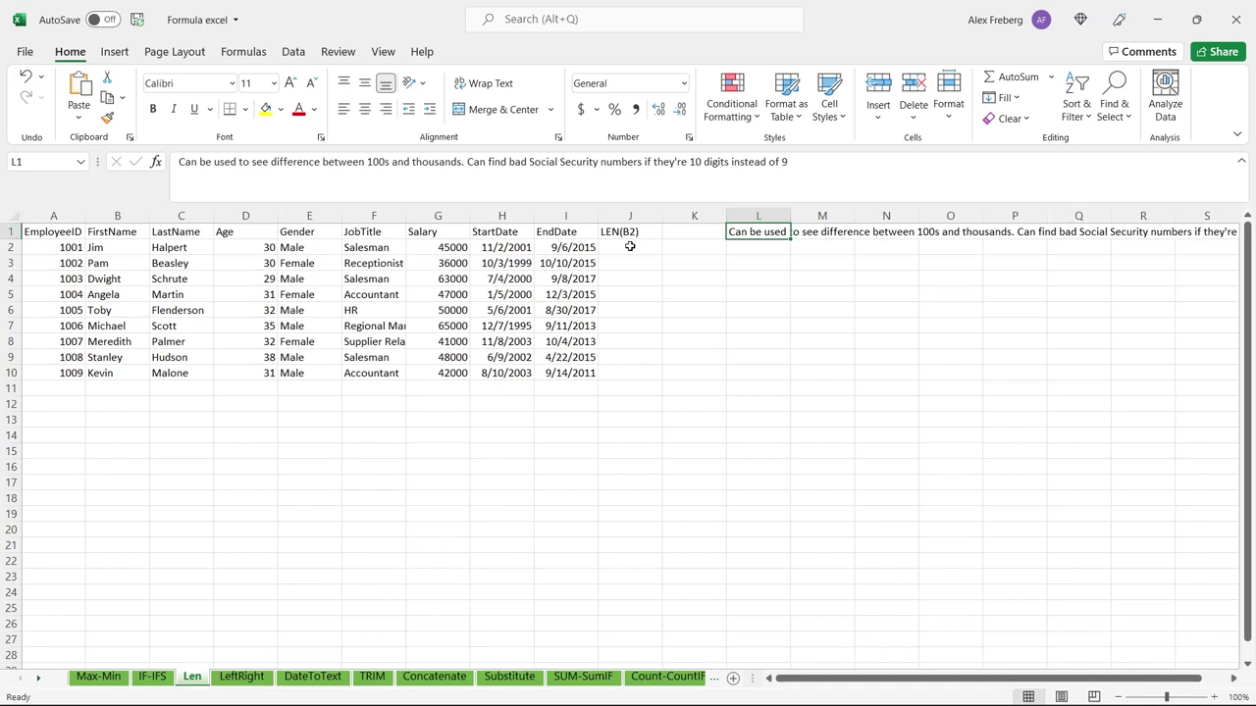
Undo the stray entry accidentally committed in L1.
text(=)
key(Tab)
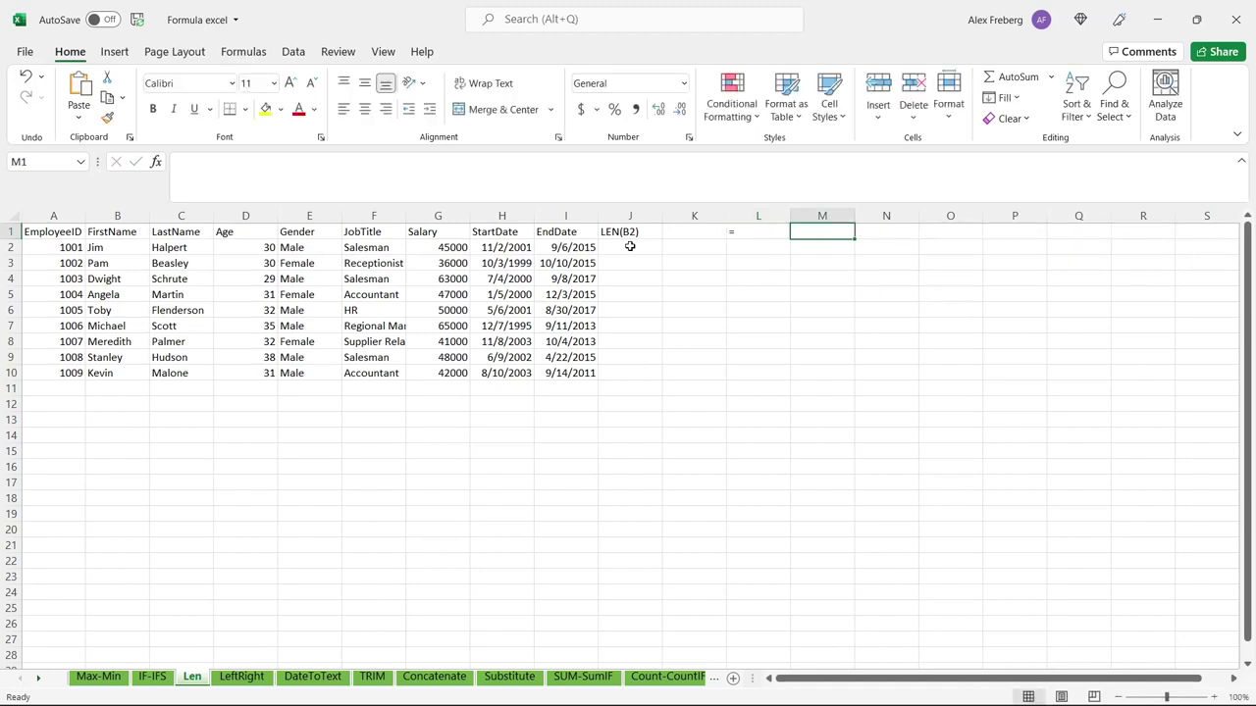
key(ctrl+z)
Enter =LEN(C2:C10) in J2 to count last-name letters, then go to the LeftRight sheet.
click(628, 248)
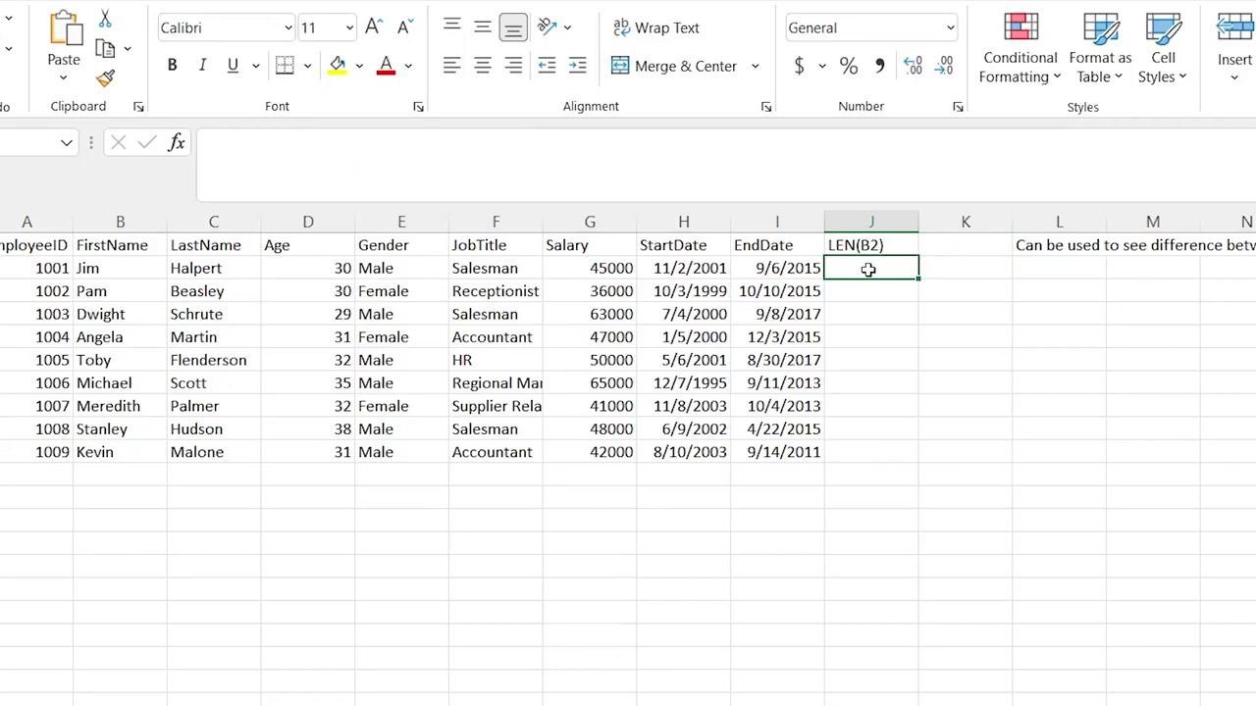
text(=LEN)
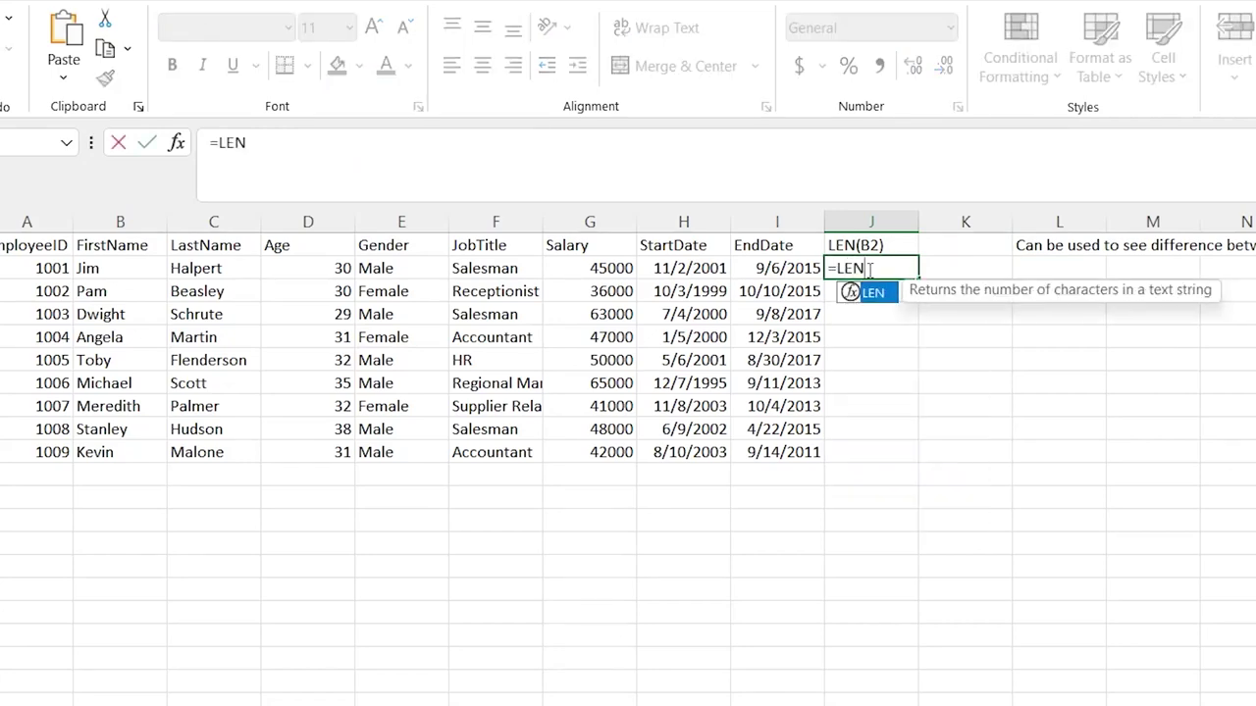
text(()
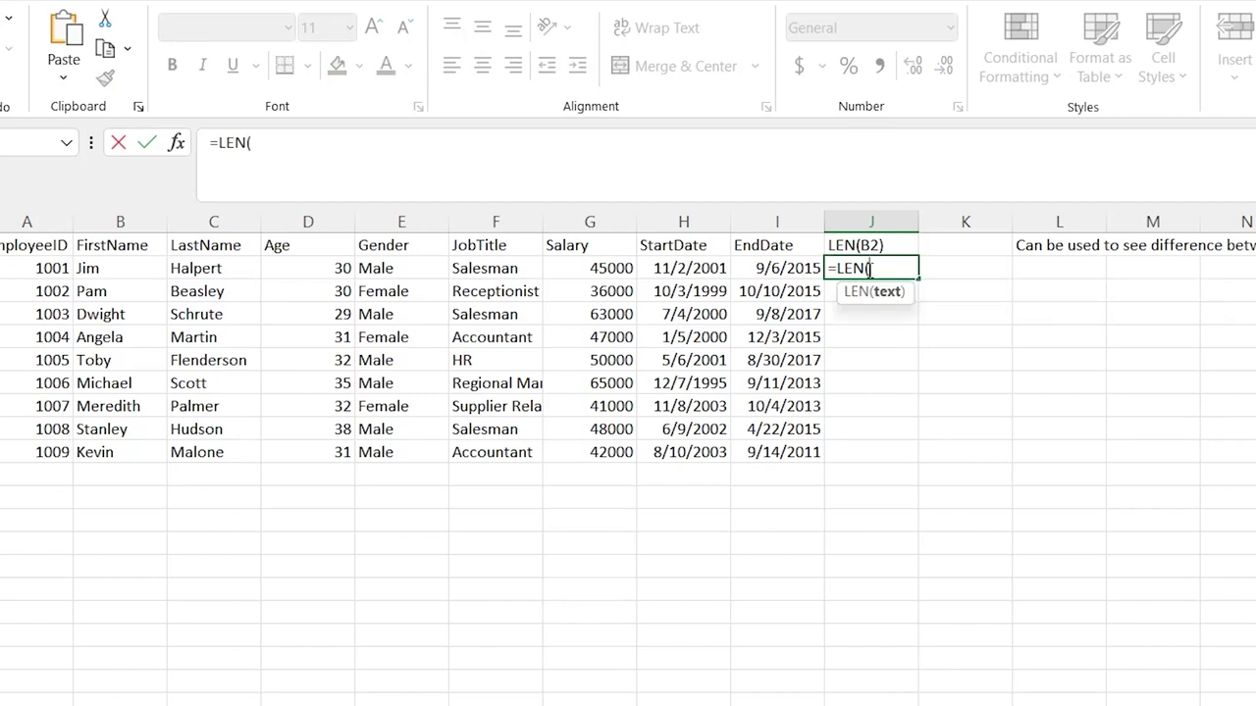
key(BackSpace)
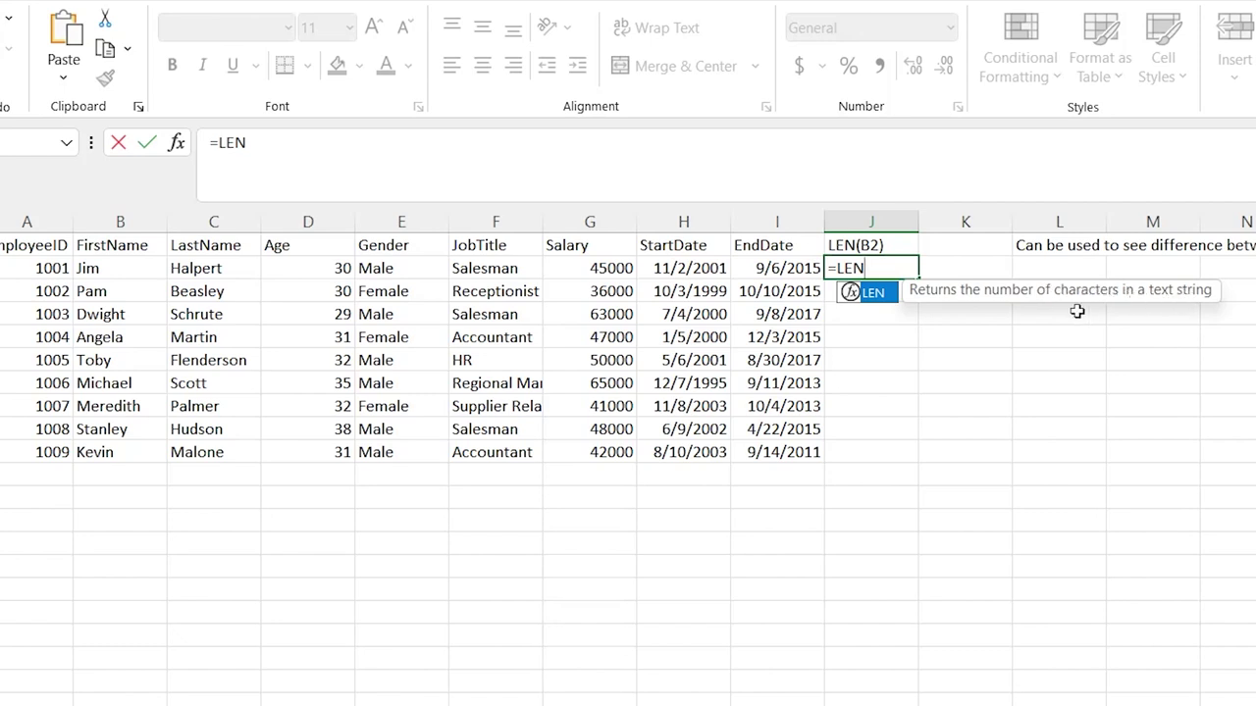
text(()
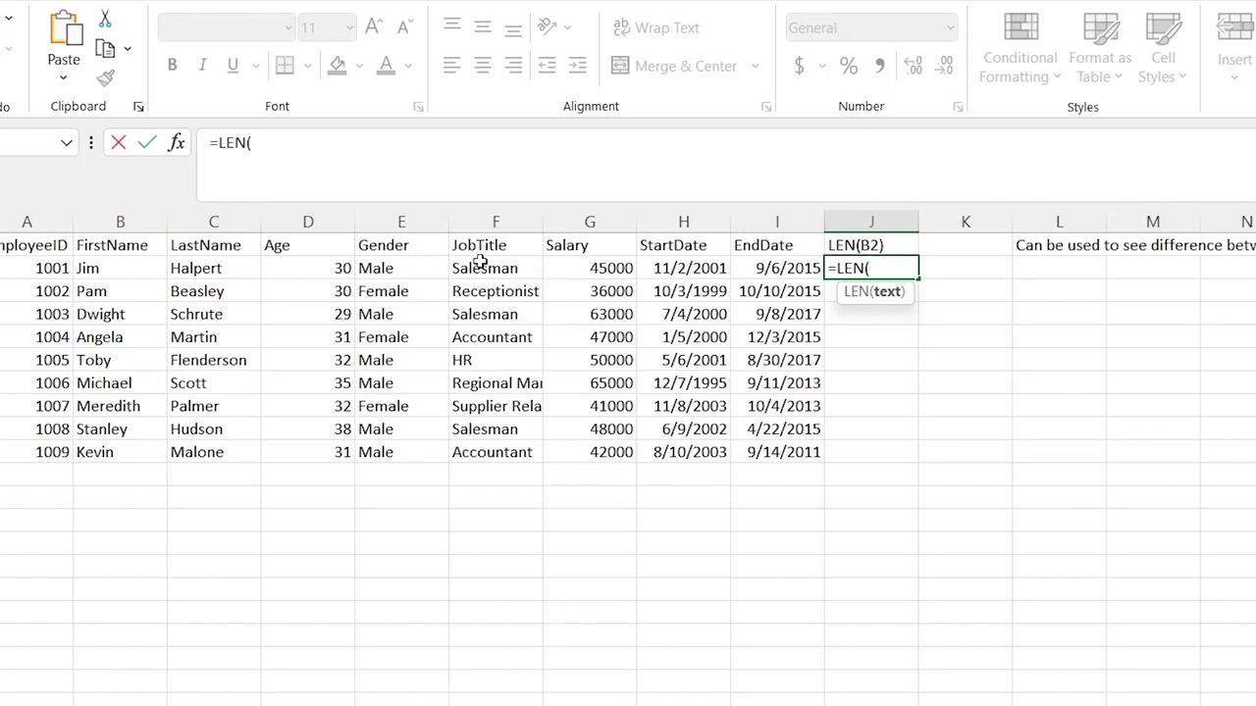
click(250, 270)
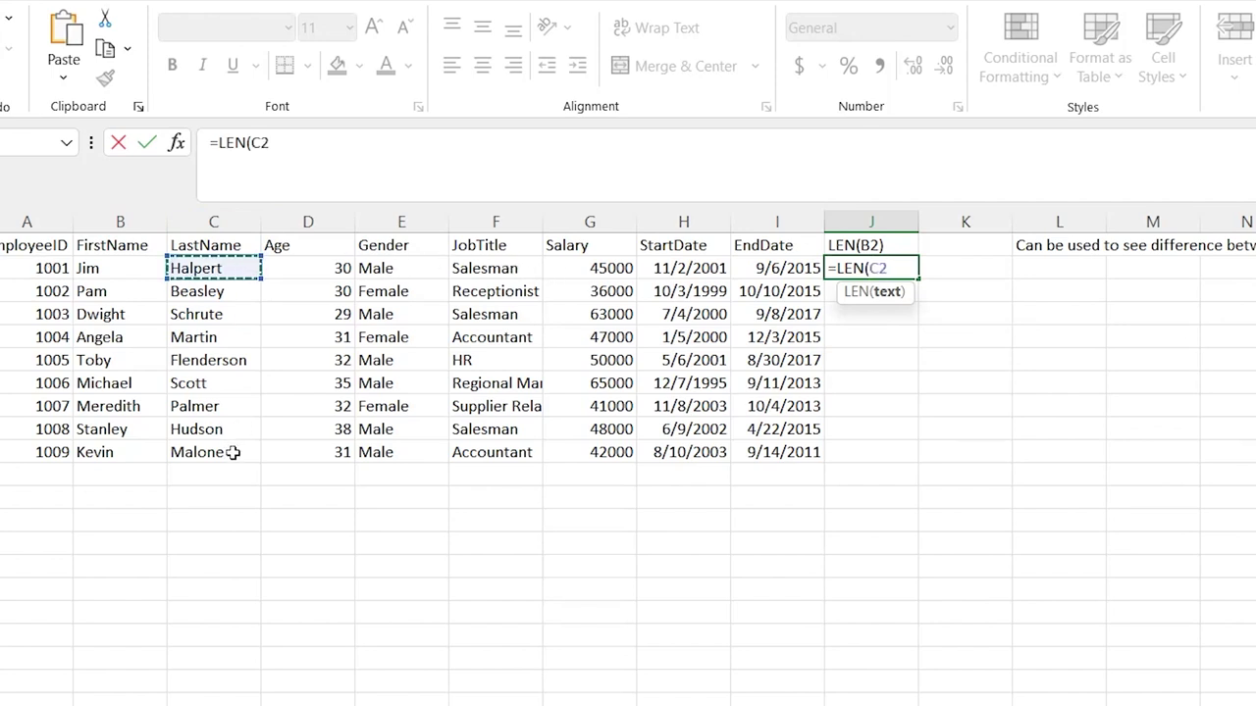
shift+click(235, 452)
text())
key(Return)
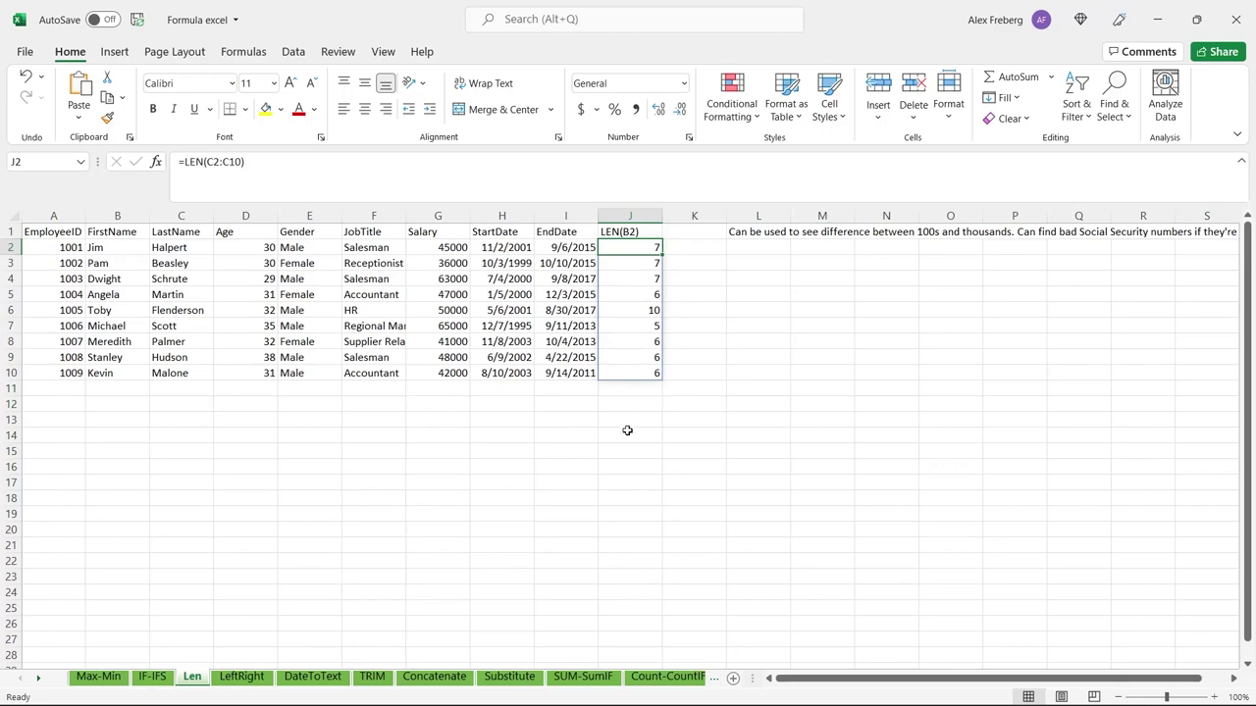
click(868, 535)
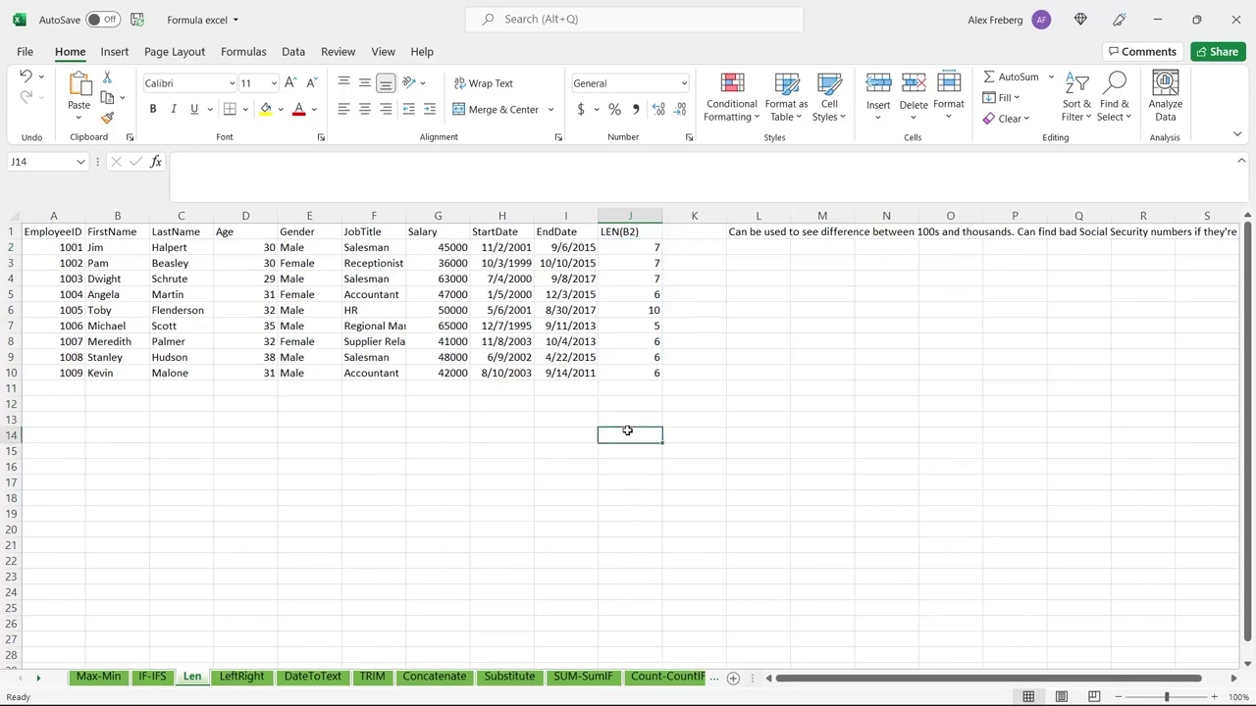
click(249, 678)
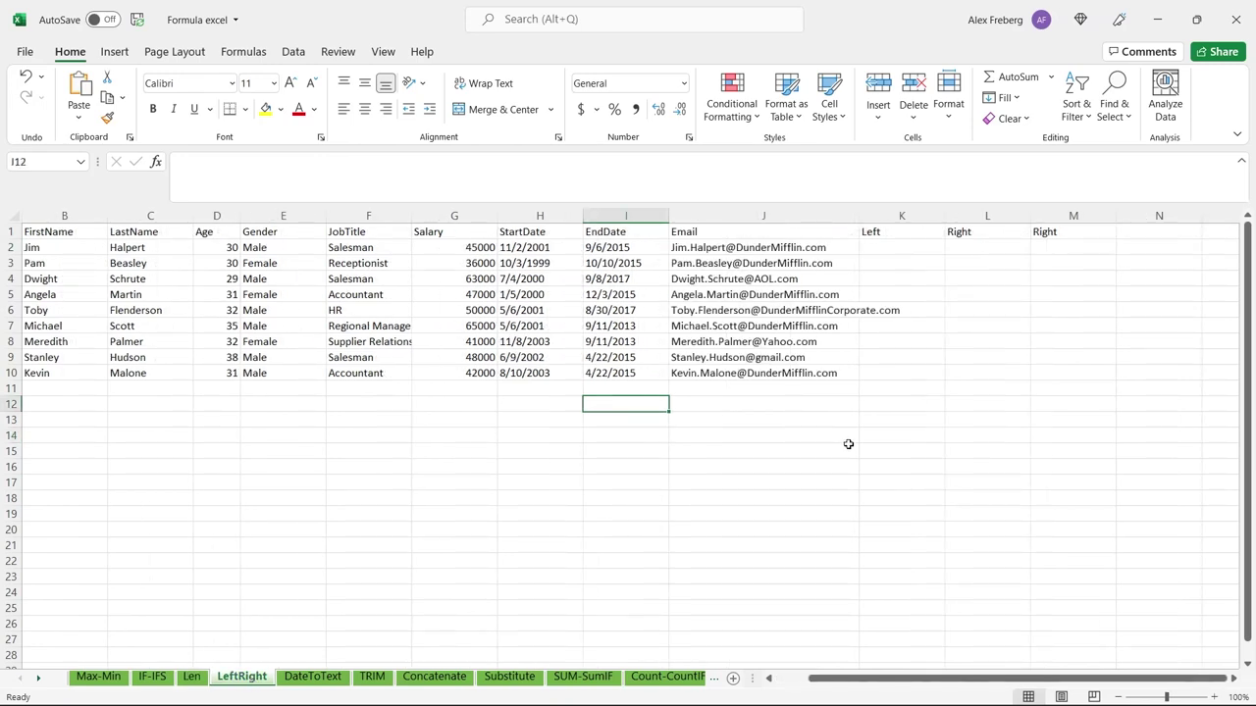
In K2 under Left, back out the =subs entry to a bare equals sign.
click(903, 247)
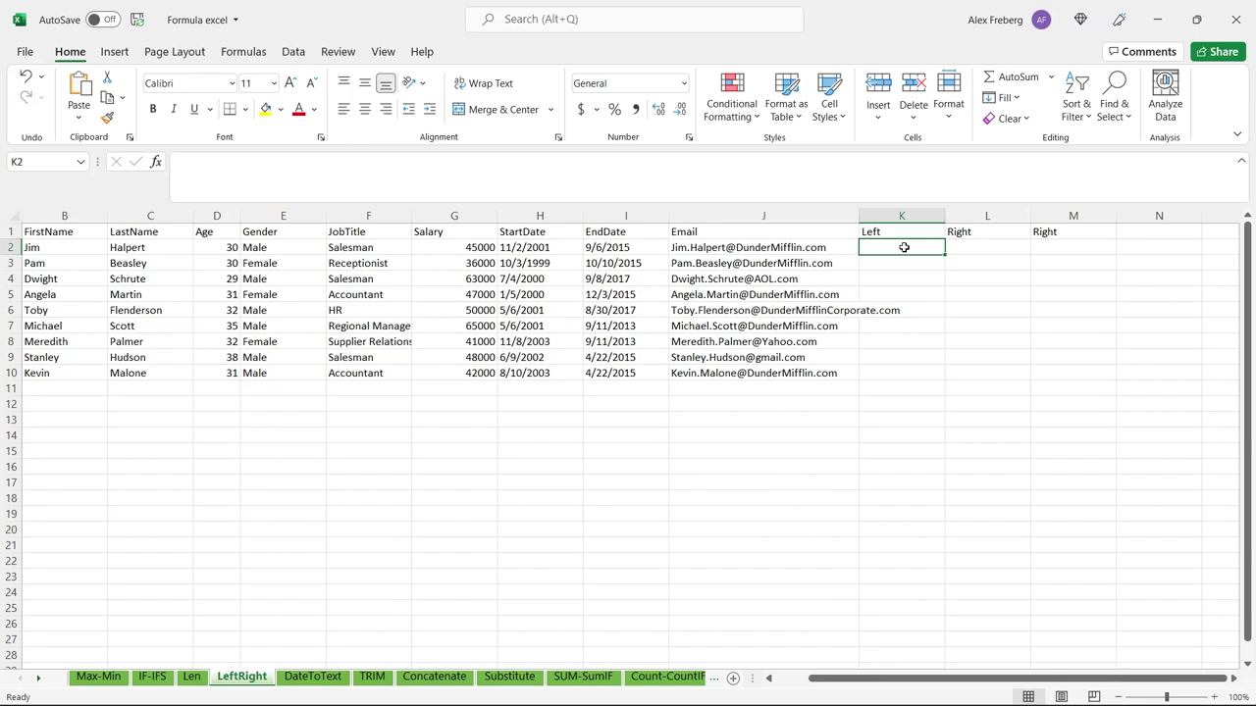
text(=subs)
key(BackSpace)
key(BackSpace)
key(BackSpace)
key(BackSpace)
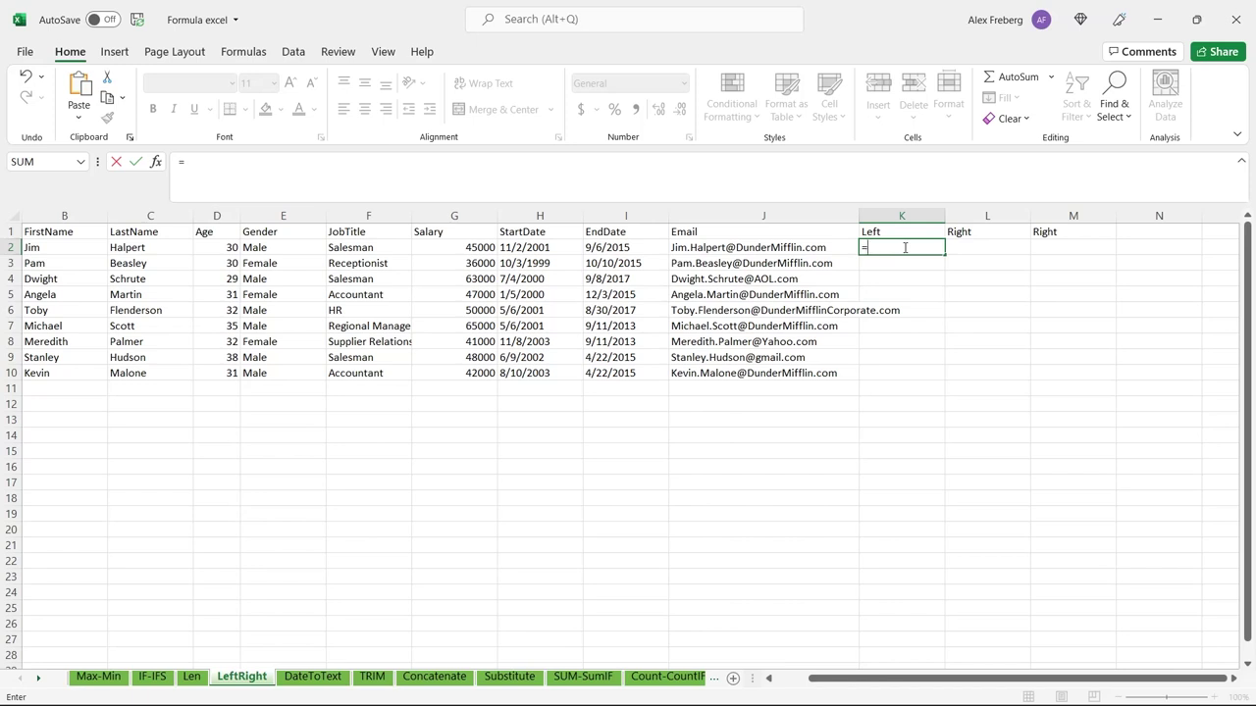
Enter =LEFT(B2:B10, 3) in K2 to spill the first three letters of each first name.
text(LE)
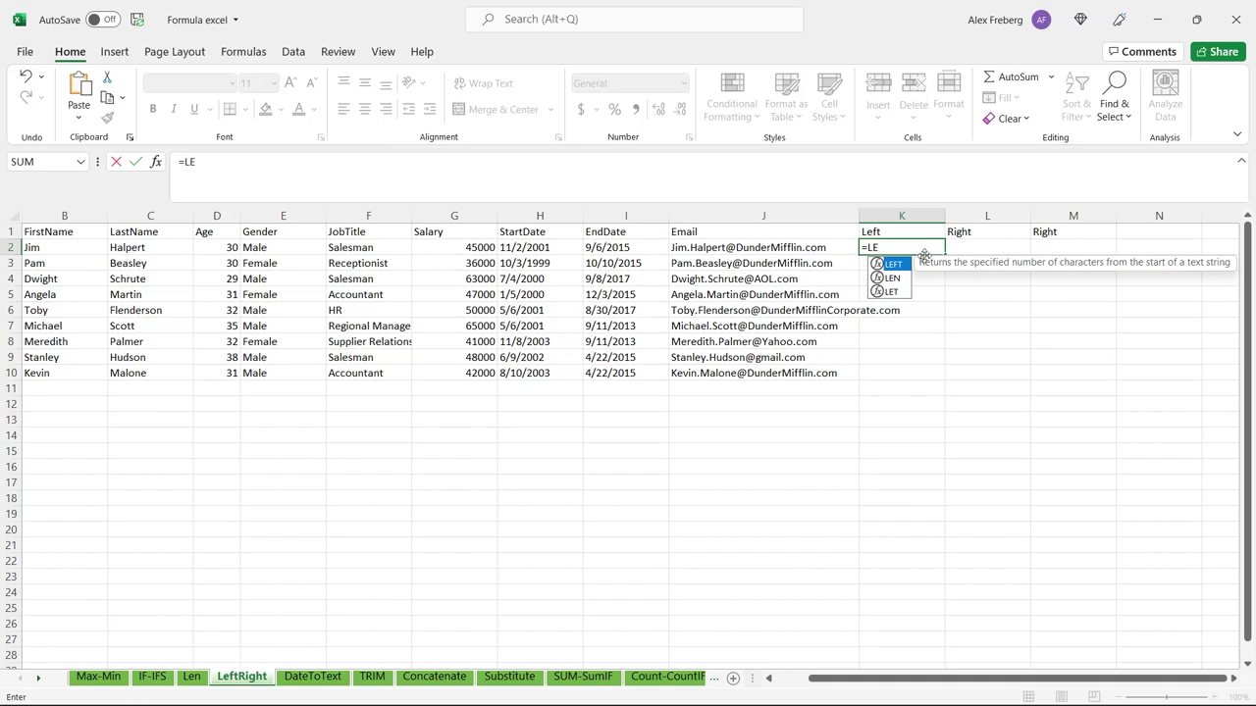
key(Tab)
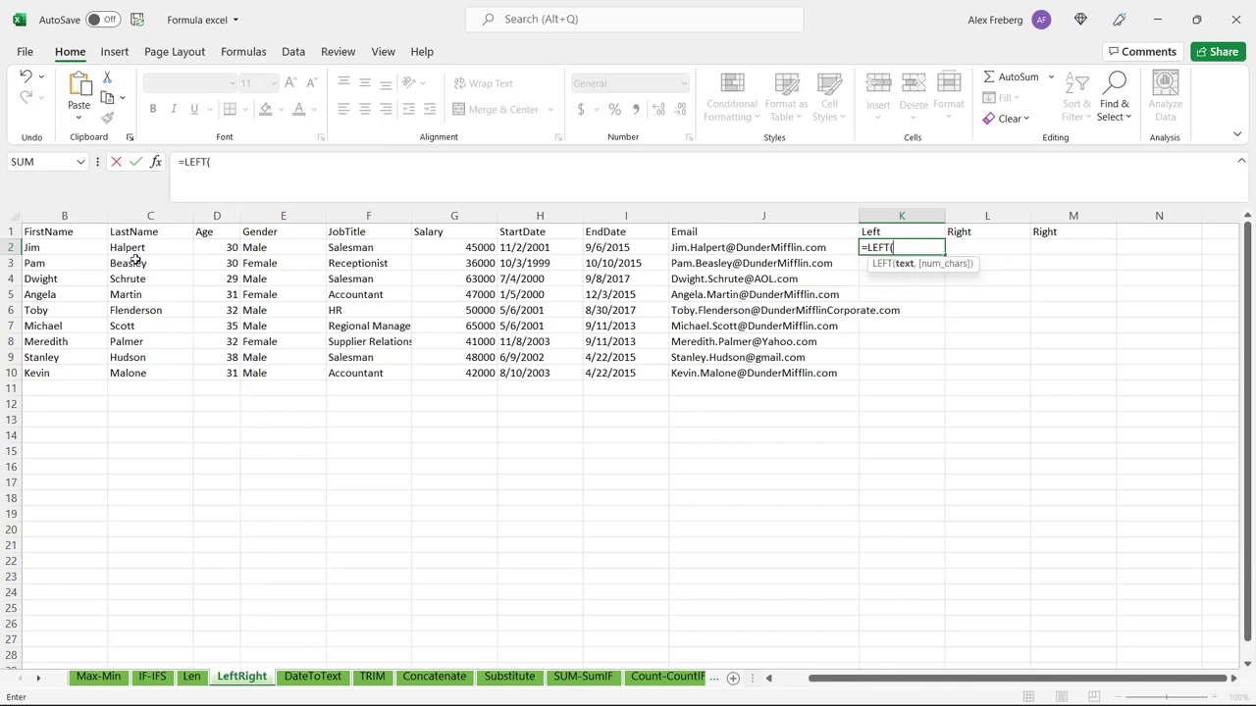
click(79, 249)
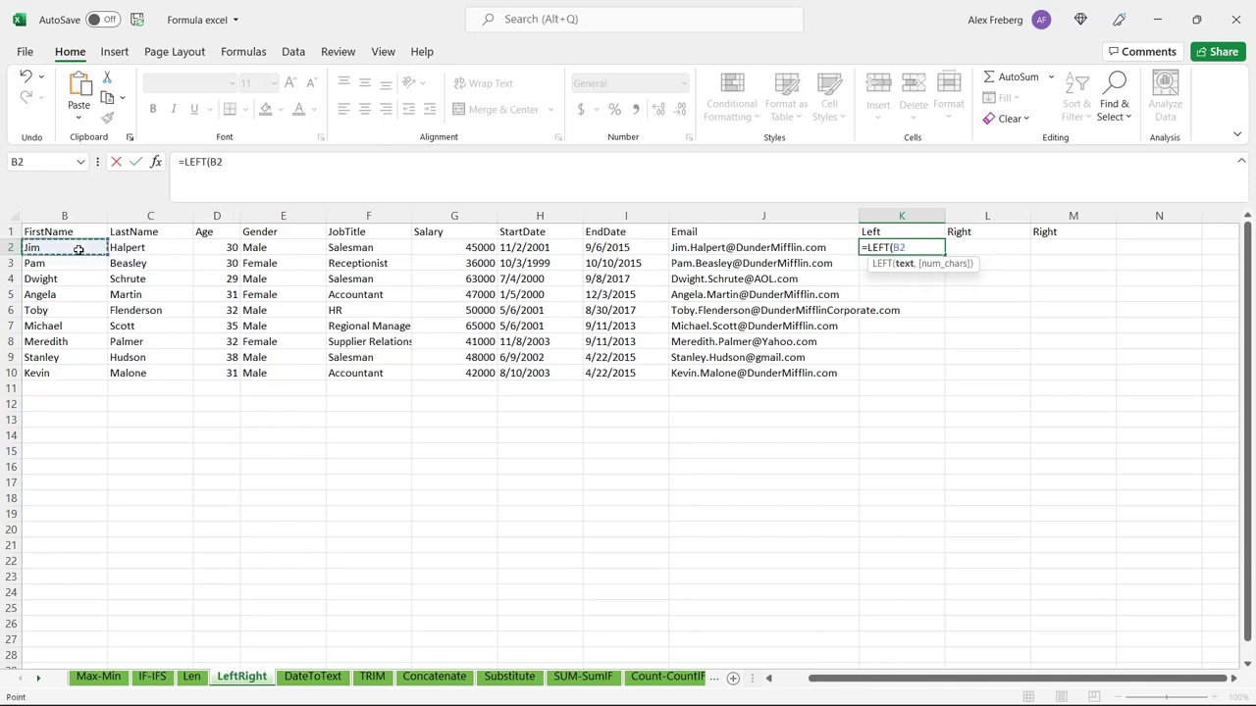
shift+click(74, 374)
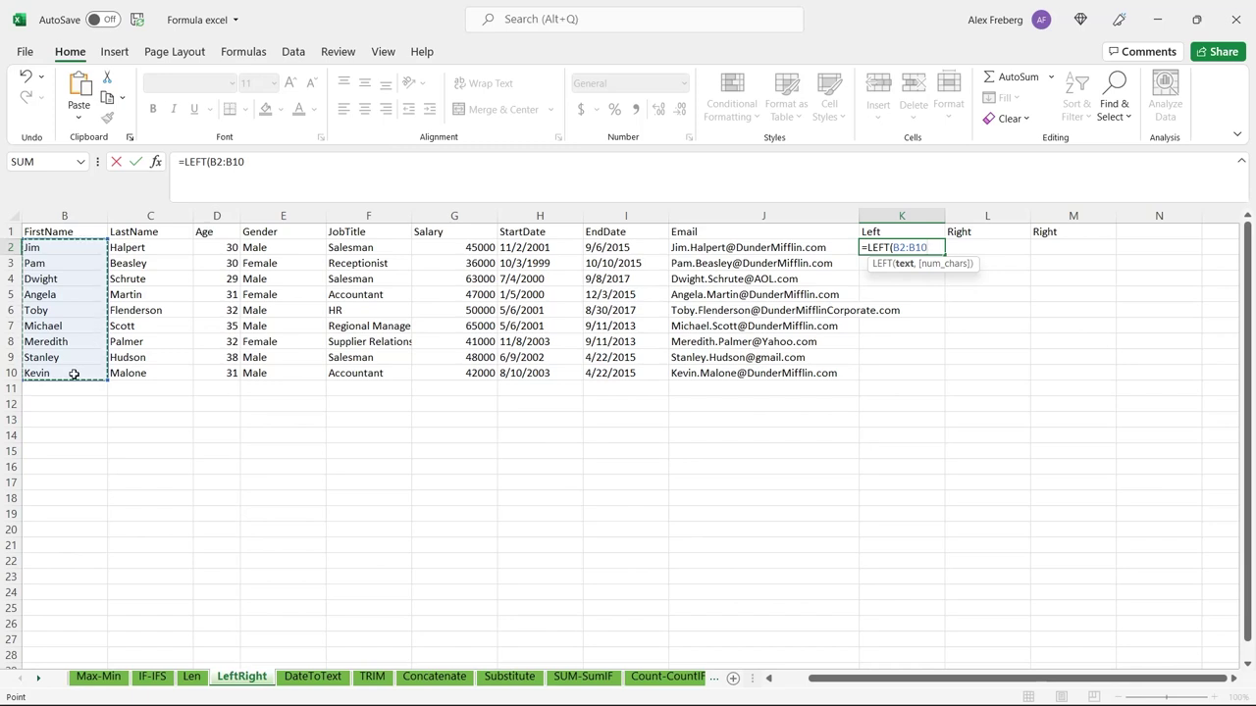
text(,)
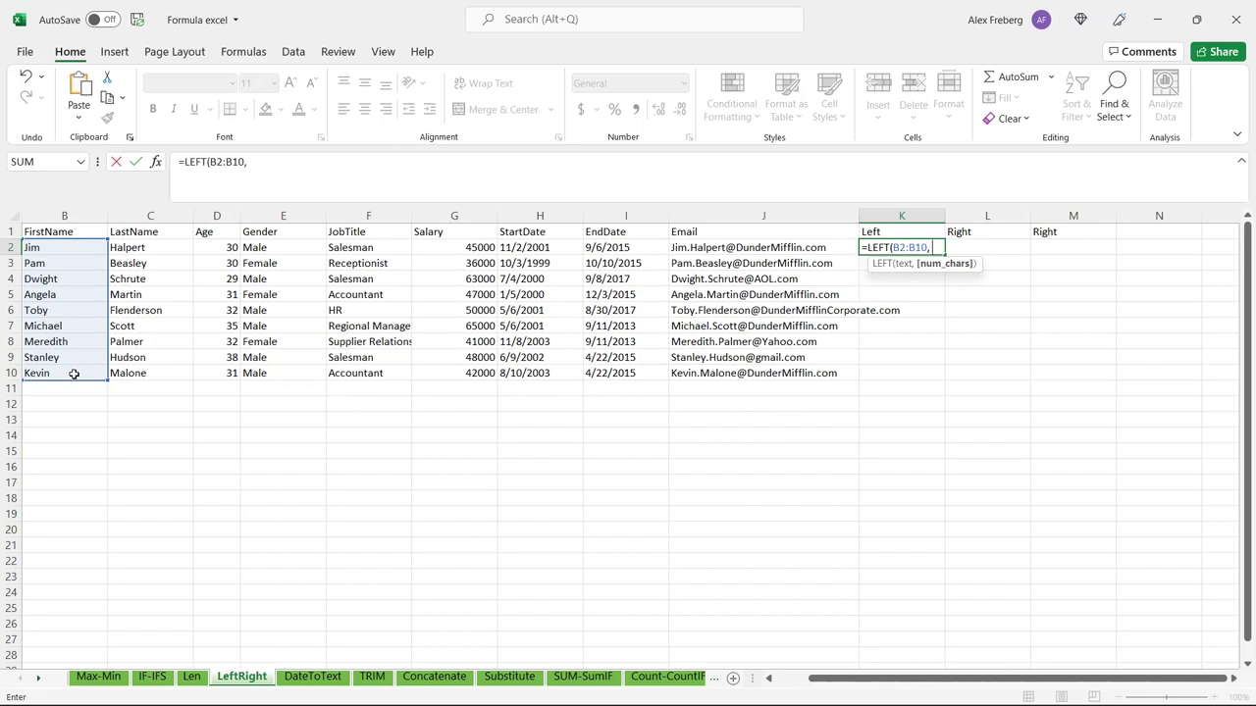
text( 3))
key(Return)
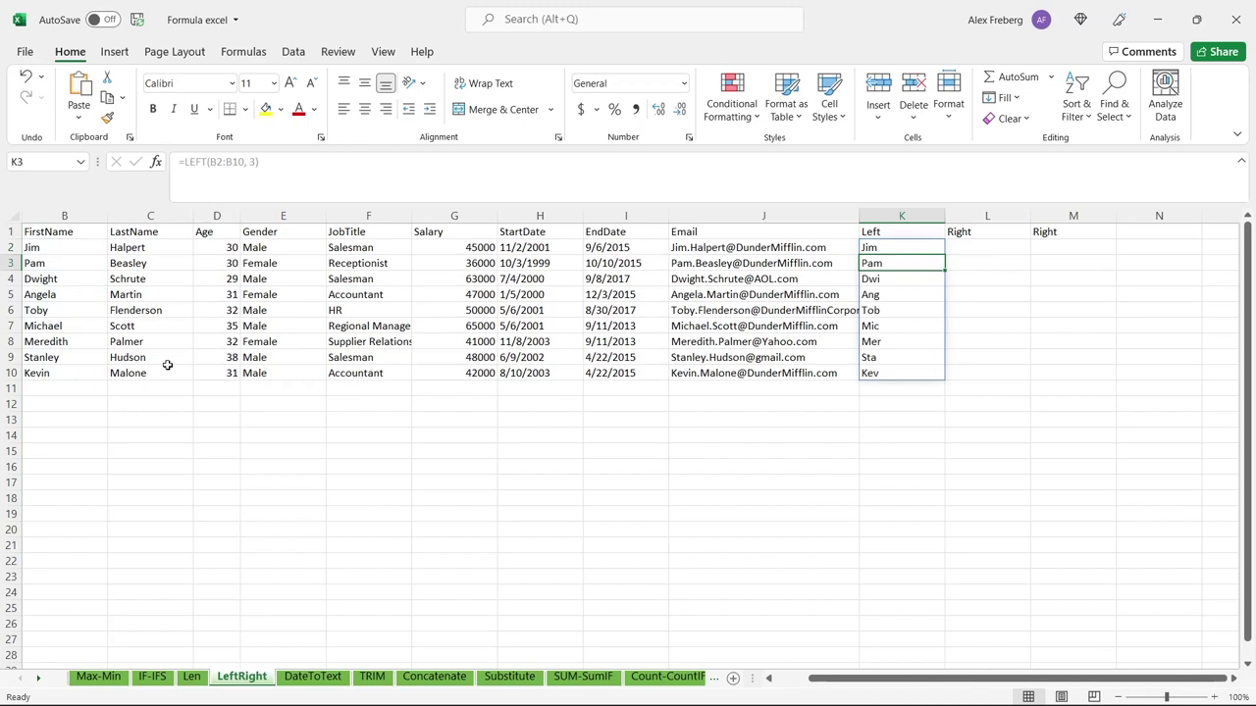
Check the spilled LEFT results in K2 through K6.
click(893, 247)
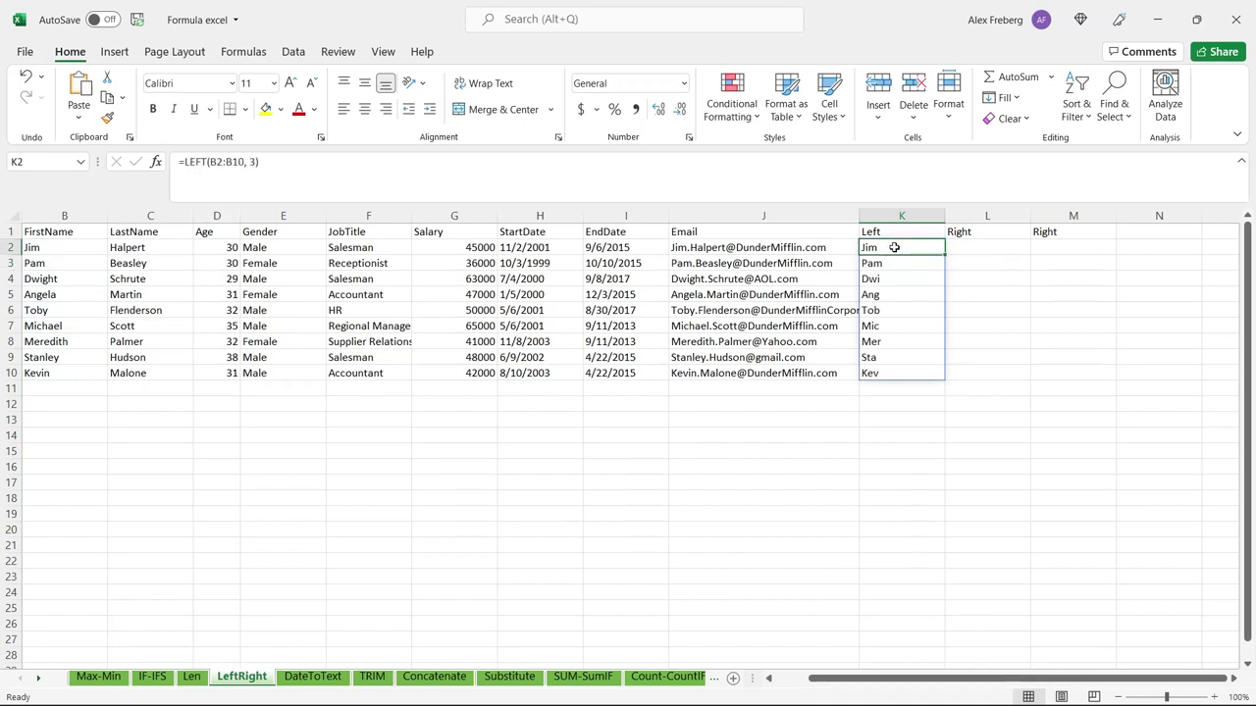
click(895, 259)
click(891, 279)
click(891, 294)
click(892, 309)
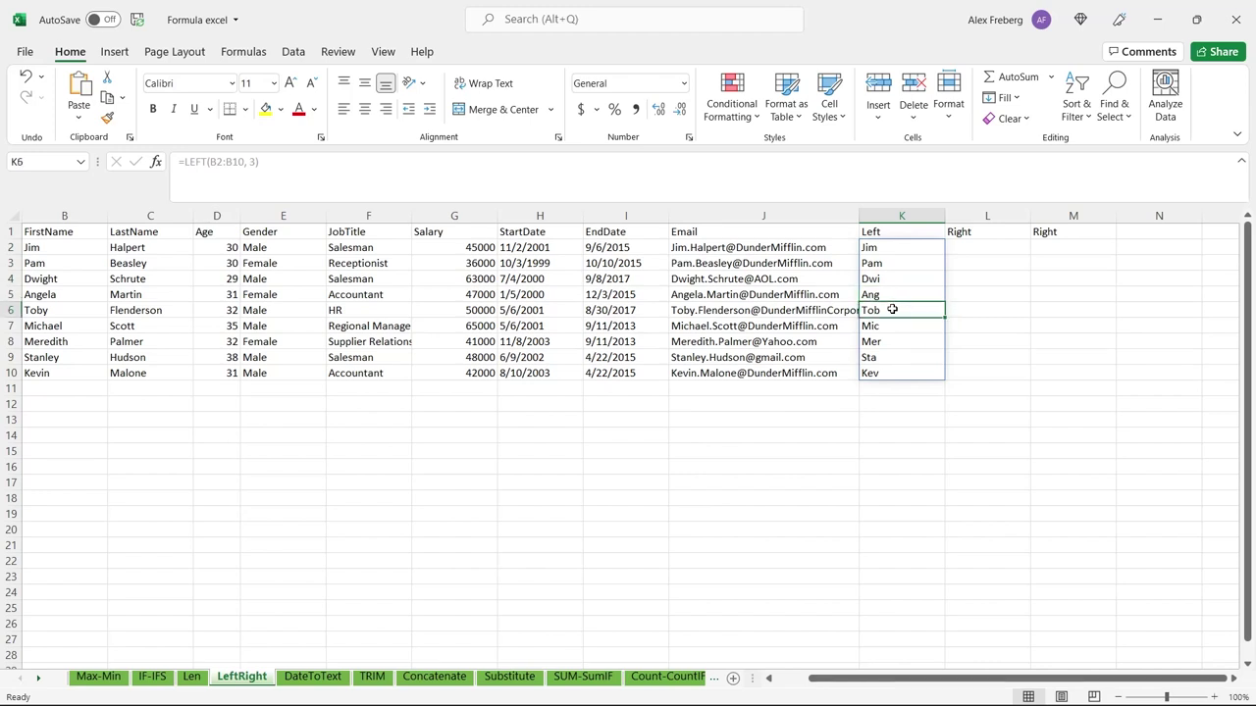
click(977, 247)
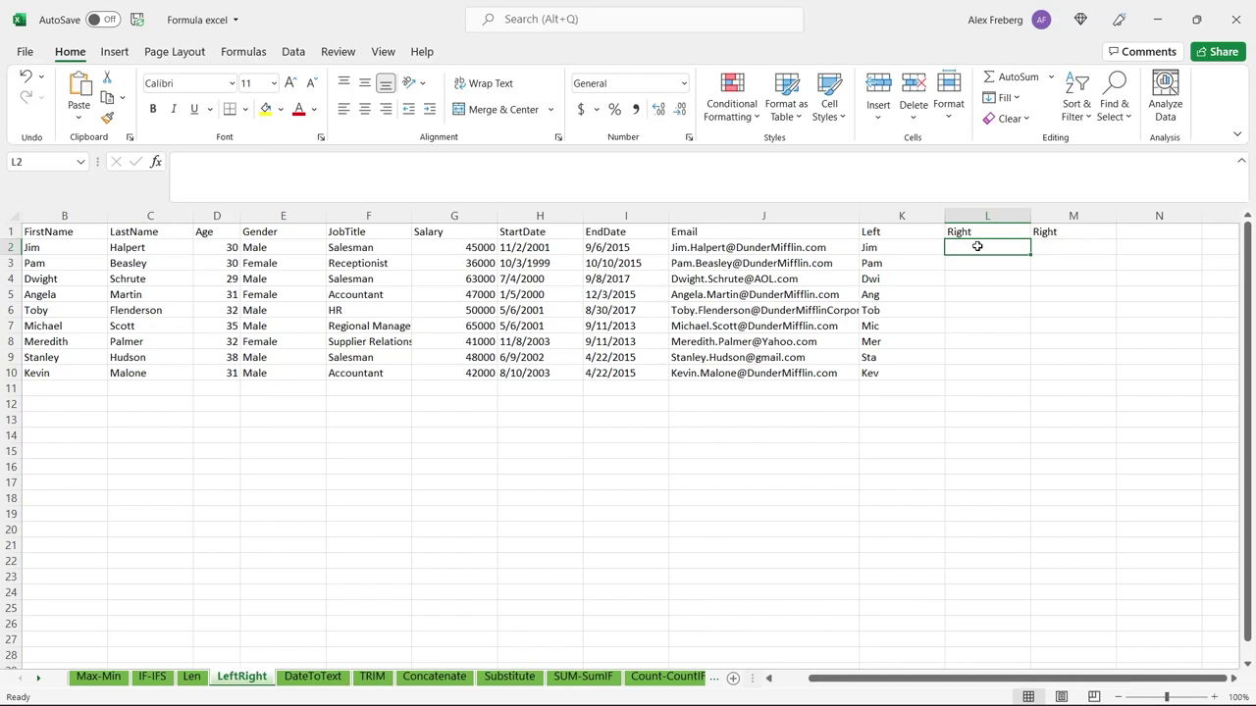
Enter =RIGHT(A2:A10,1) in L2 to spill each EmployeeID's last digit.
text(=RIGHT()
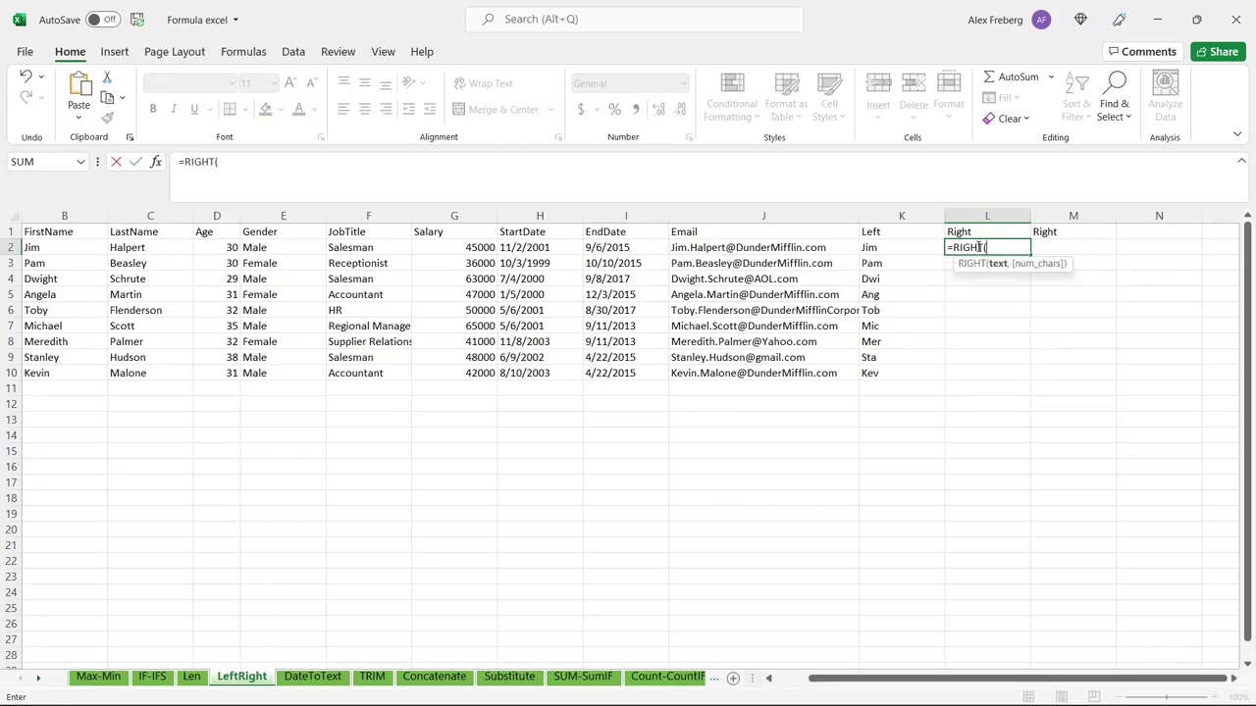
scroll(730, 336, left, 1)
click(91, 243)
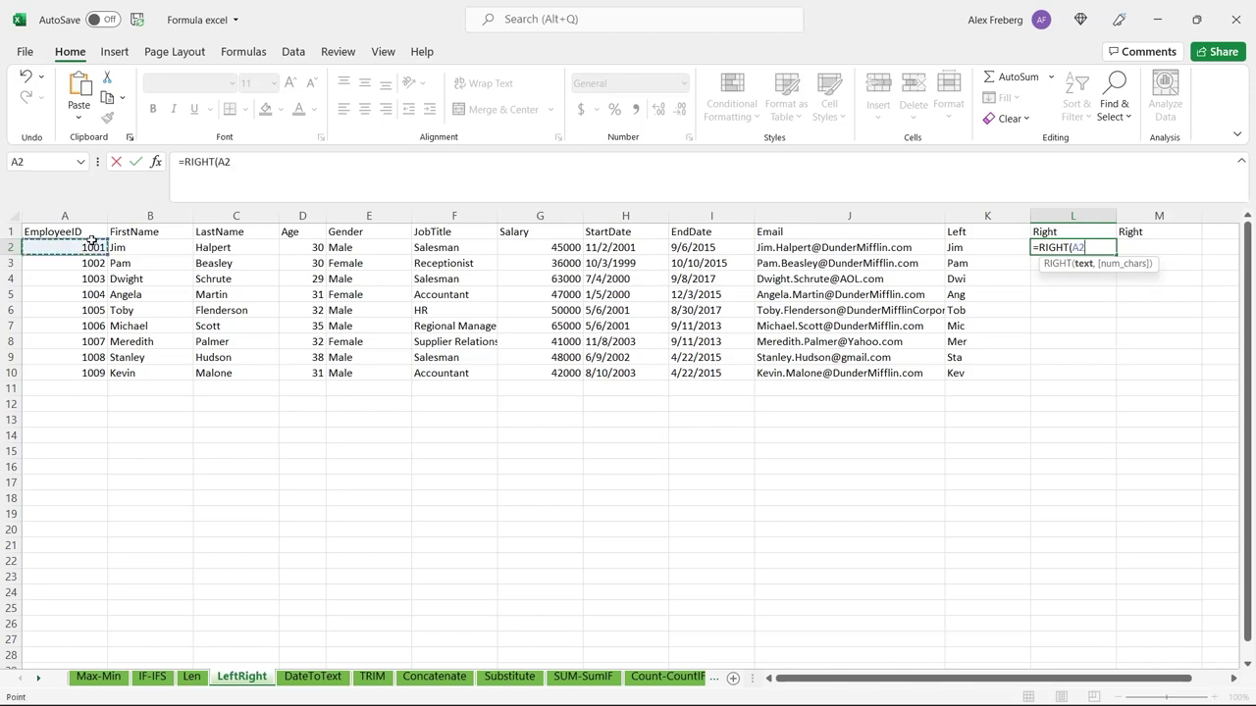
shift+click(93, 370)
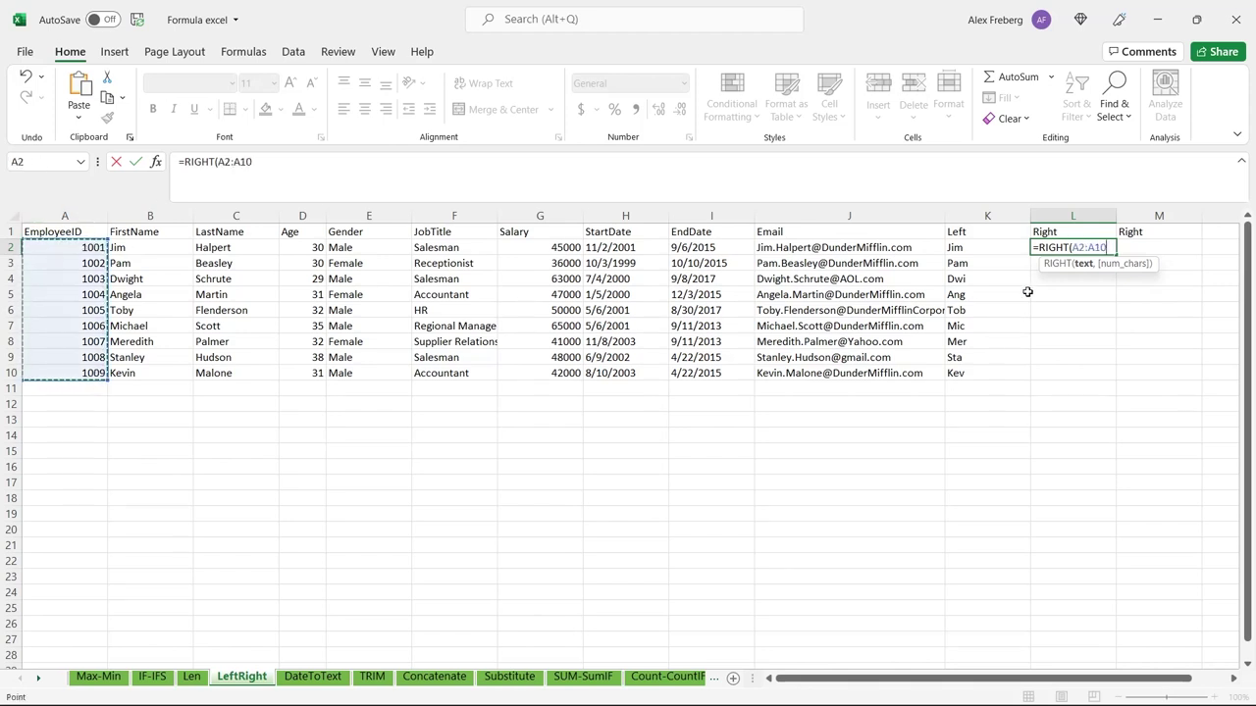
text(,1)
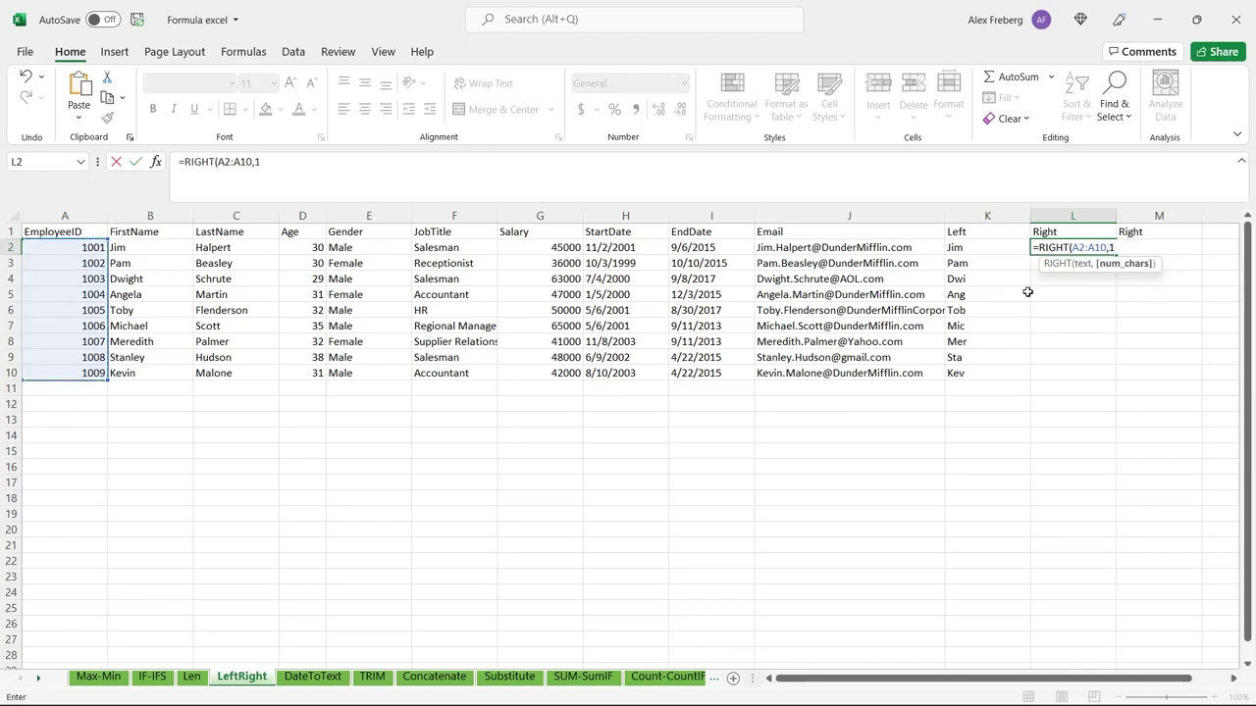
text())
key(Return)
Review the RIGHT formula in L2 and leave it unchanged.
click(1090, 243)
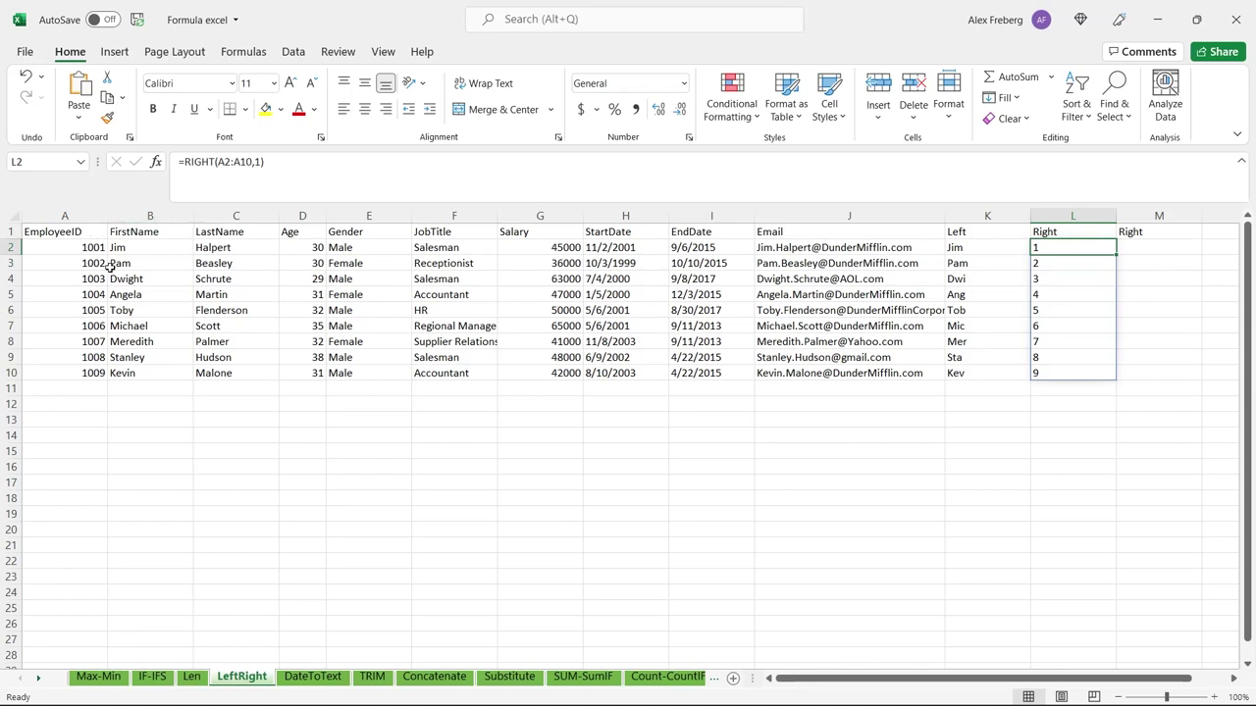
double_click(1075, 247)
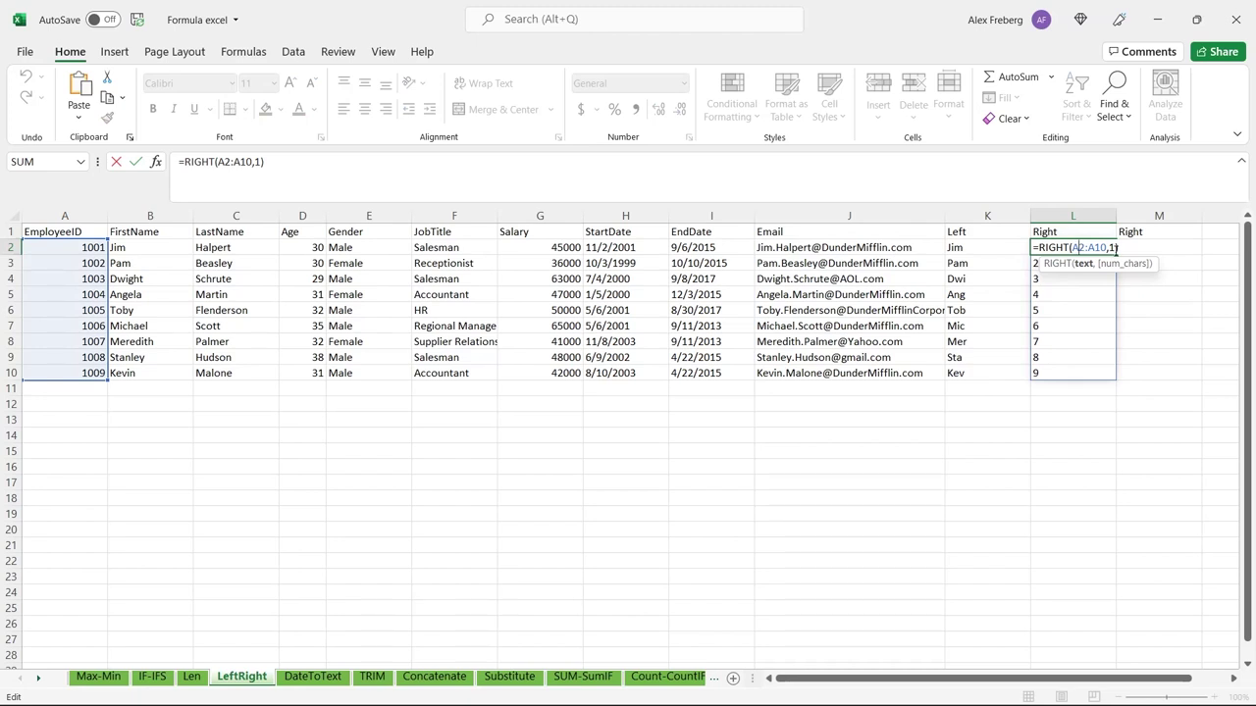
key(Escape)
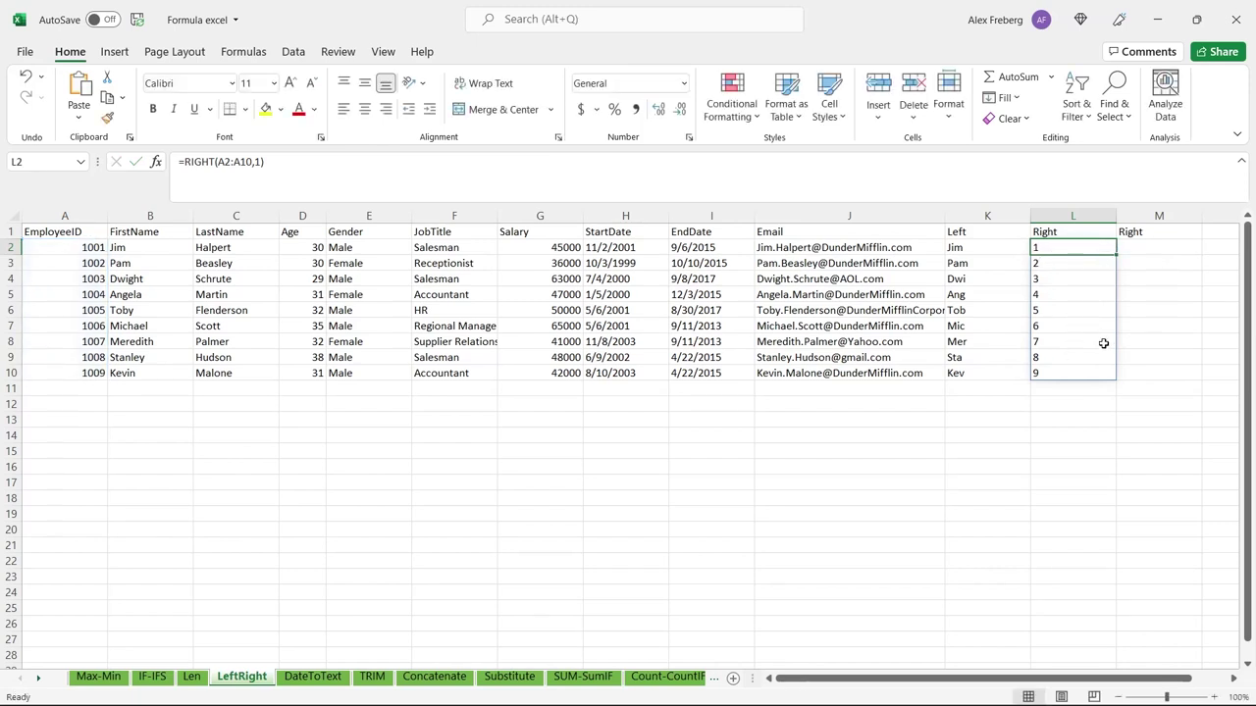
double_click(1162, 248)
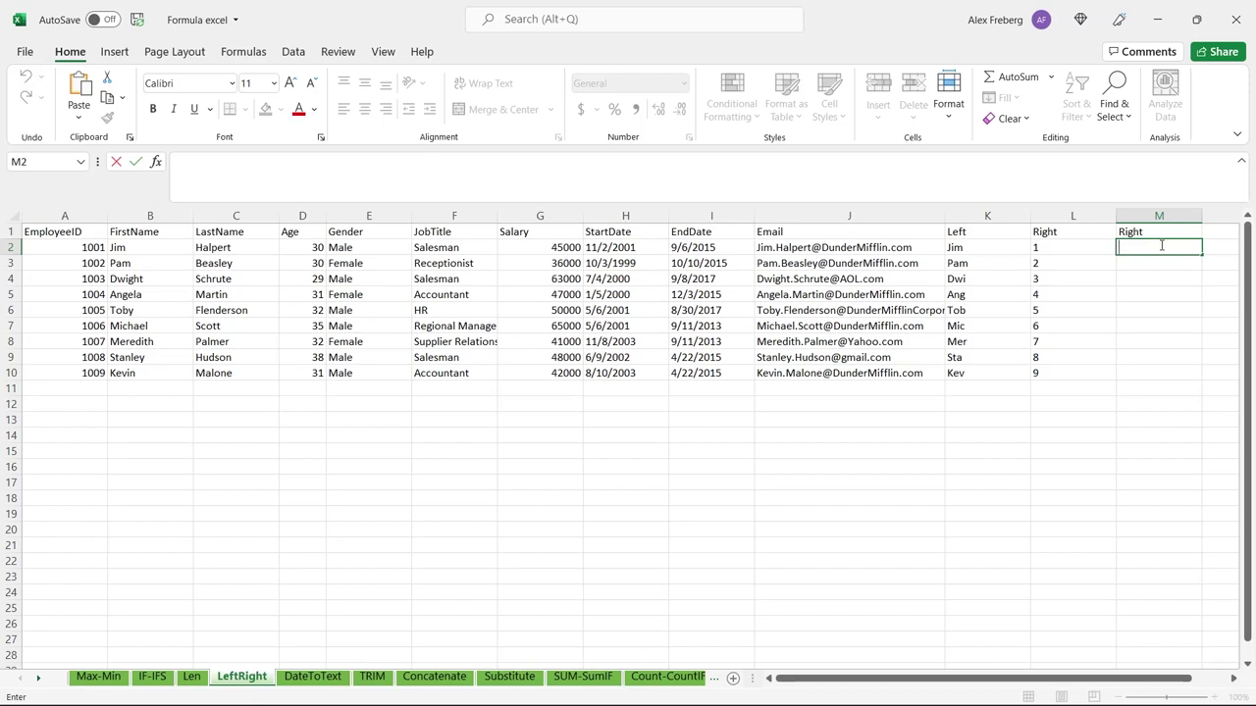
Enter a RIGHT formula in M2 over StartDates H2:H10 to extract four-digit years.
text(=R)
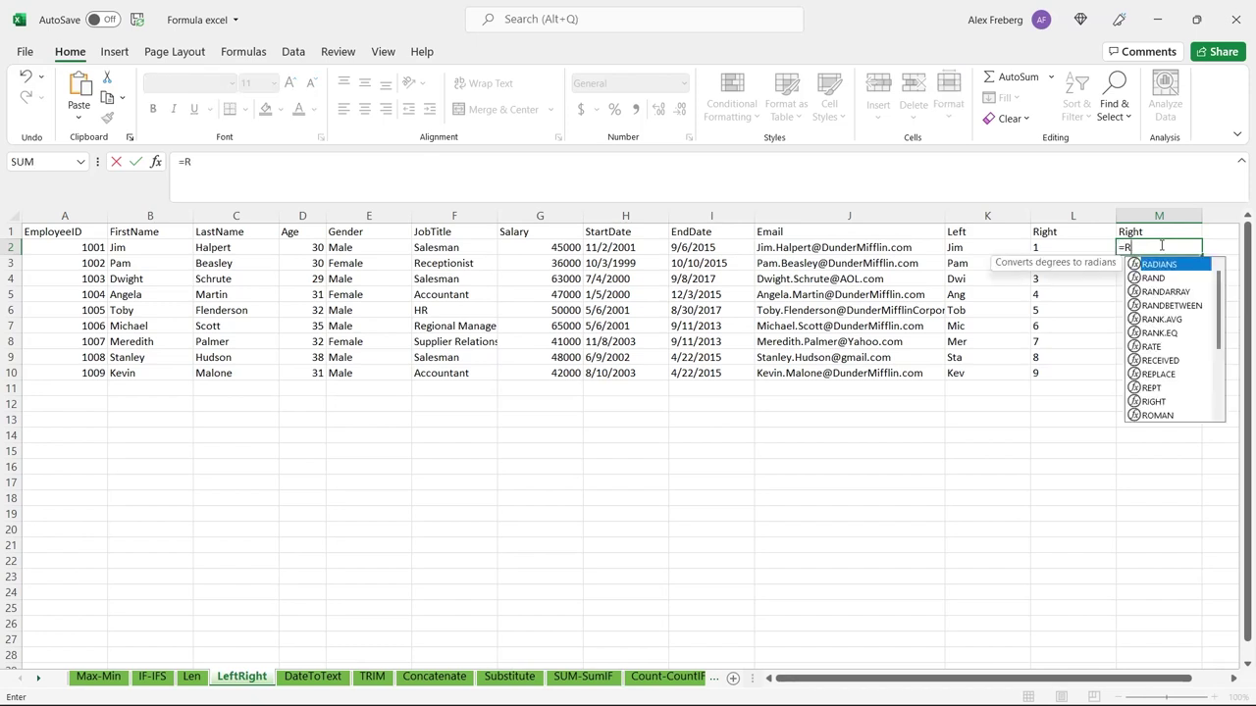
text(IGHT()
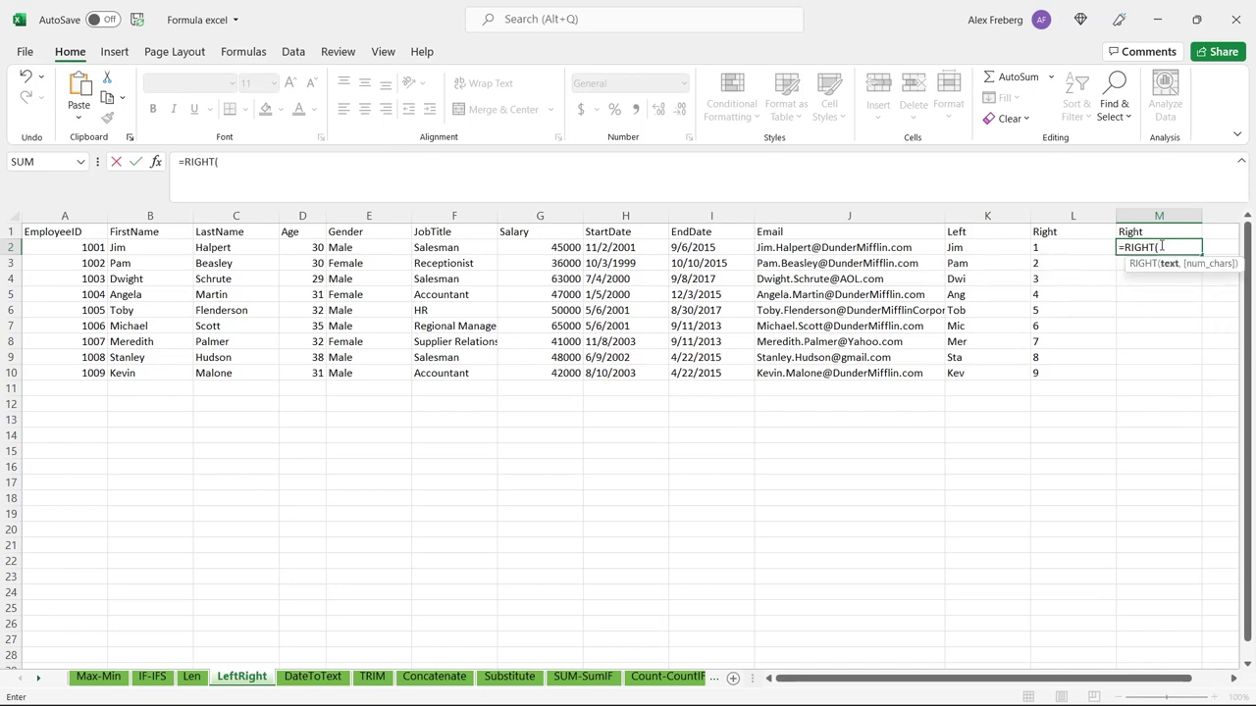
click(648, 247)
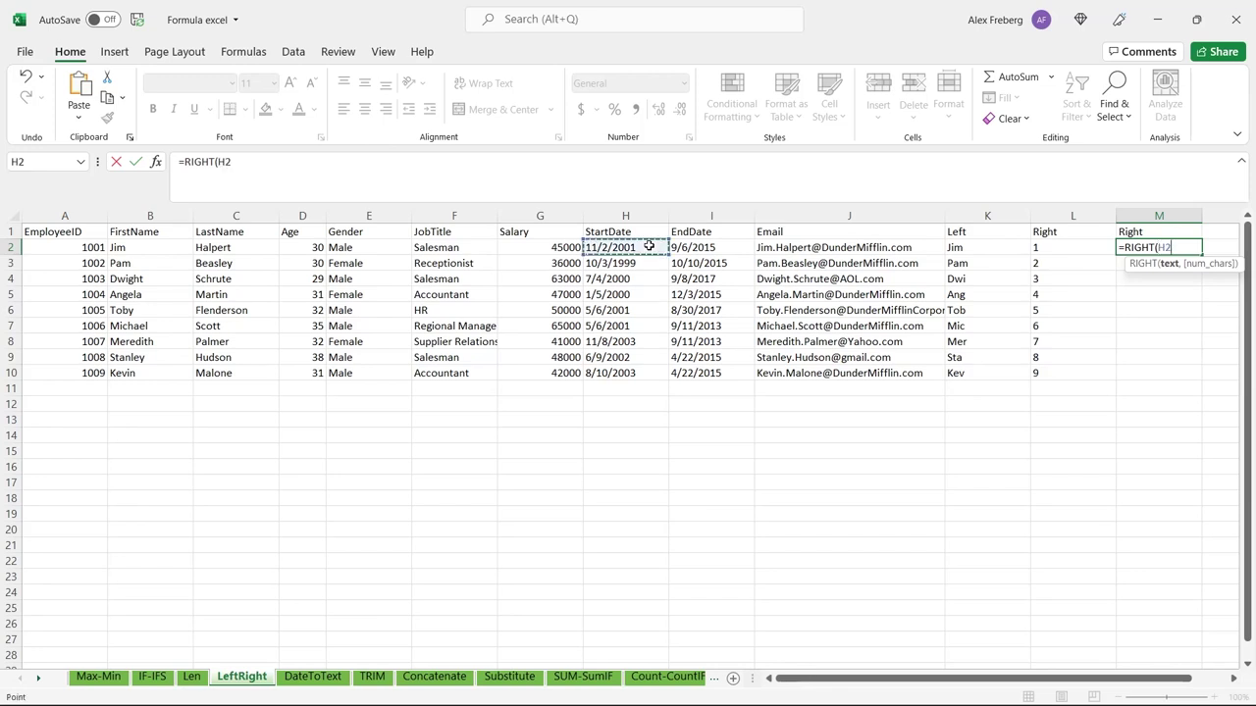
click(636, 373)
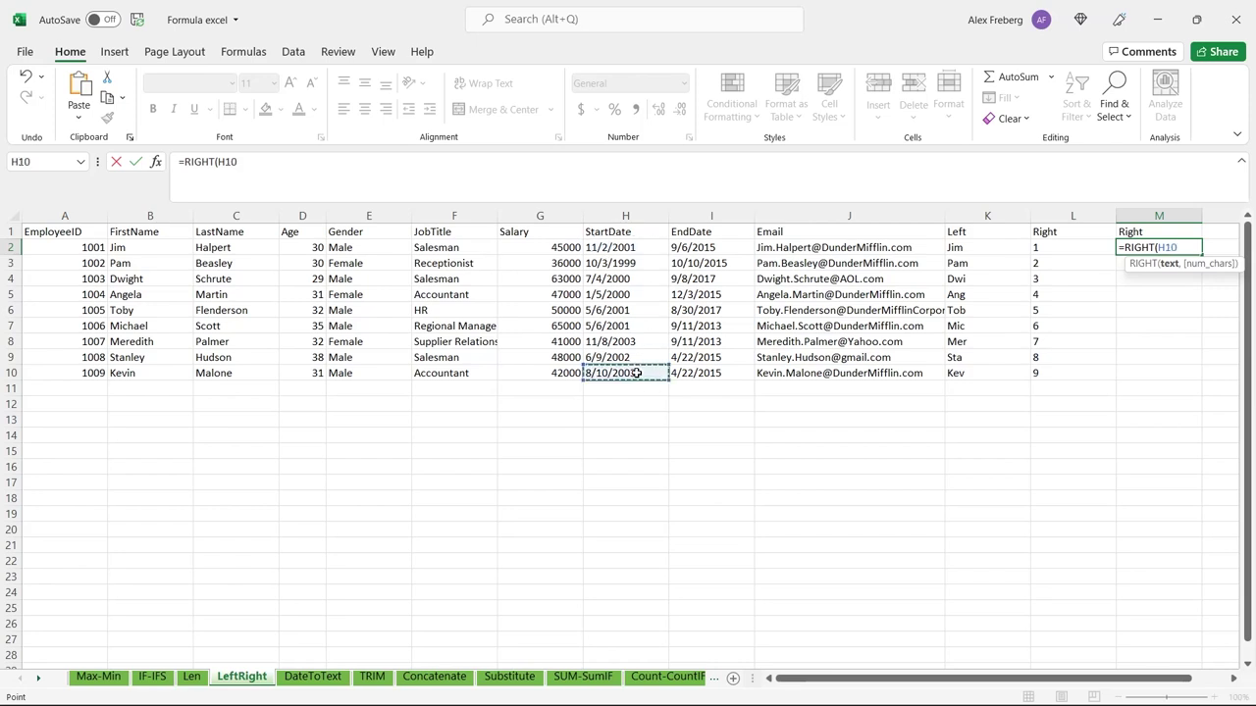
shift+click(640, 250)
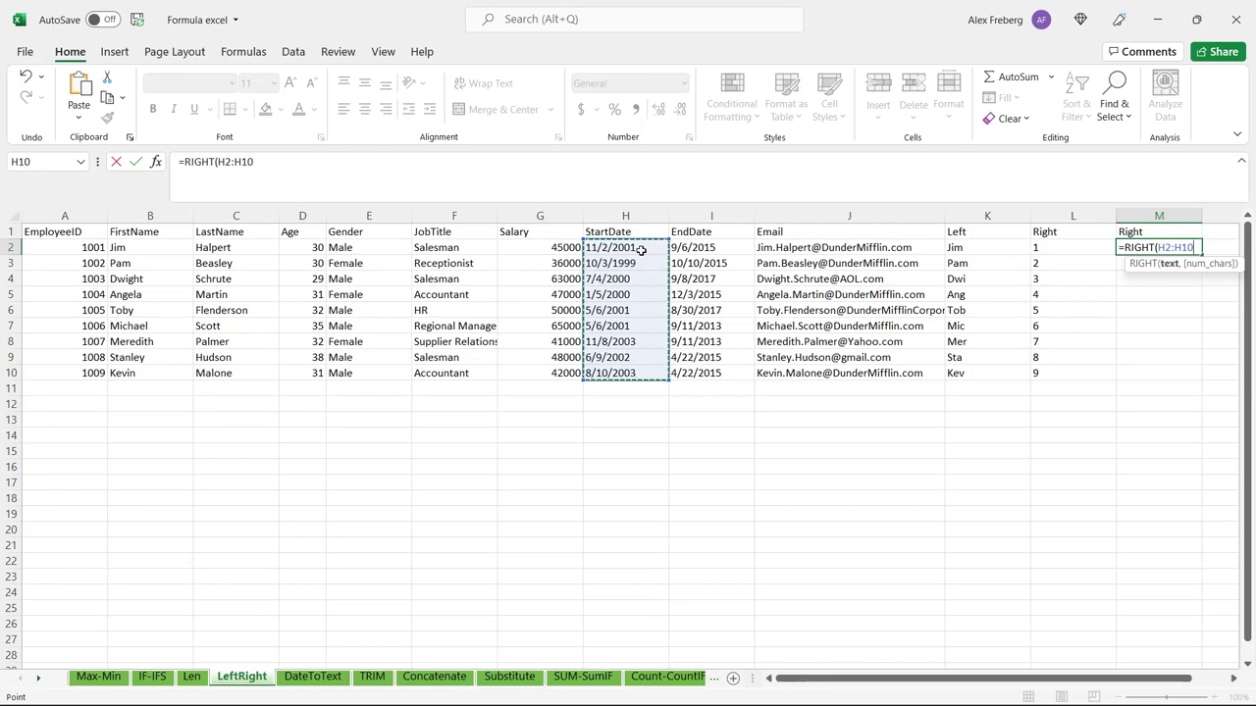
text(, 4)
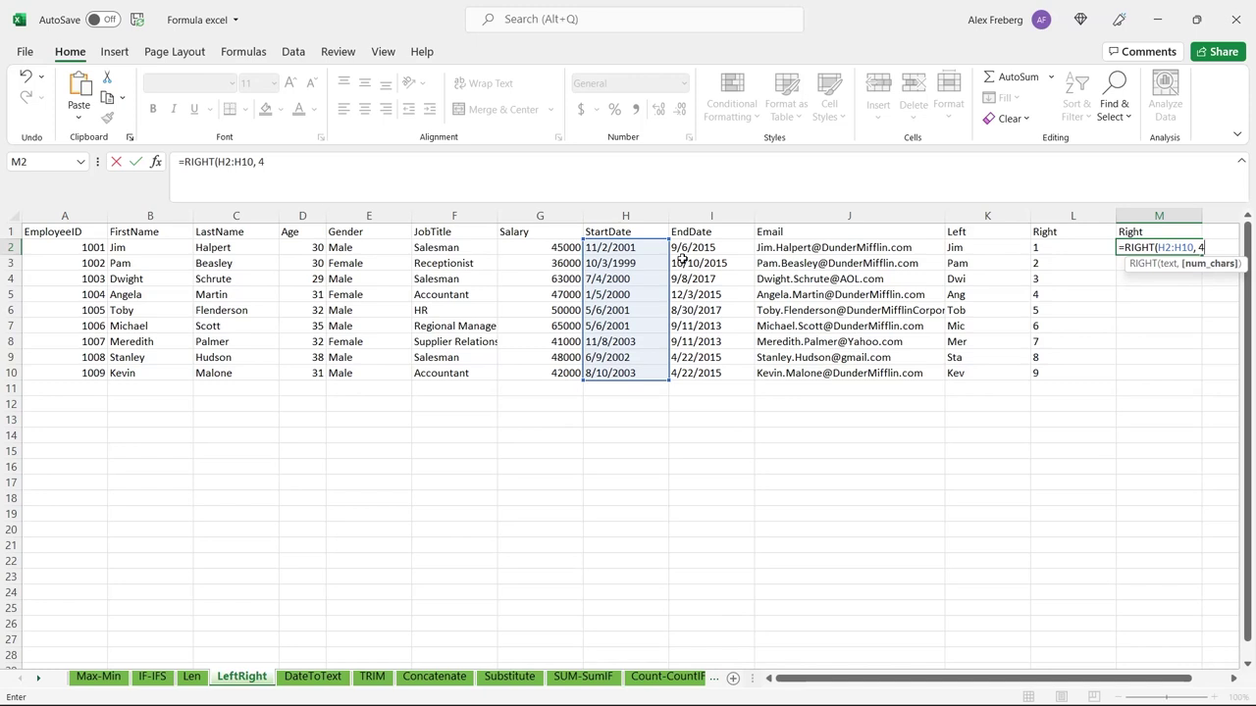
key(Return)
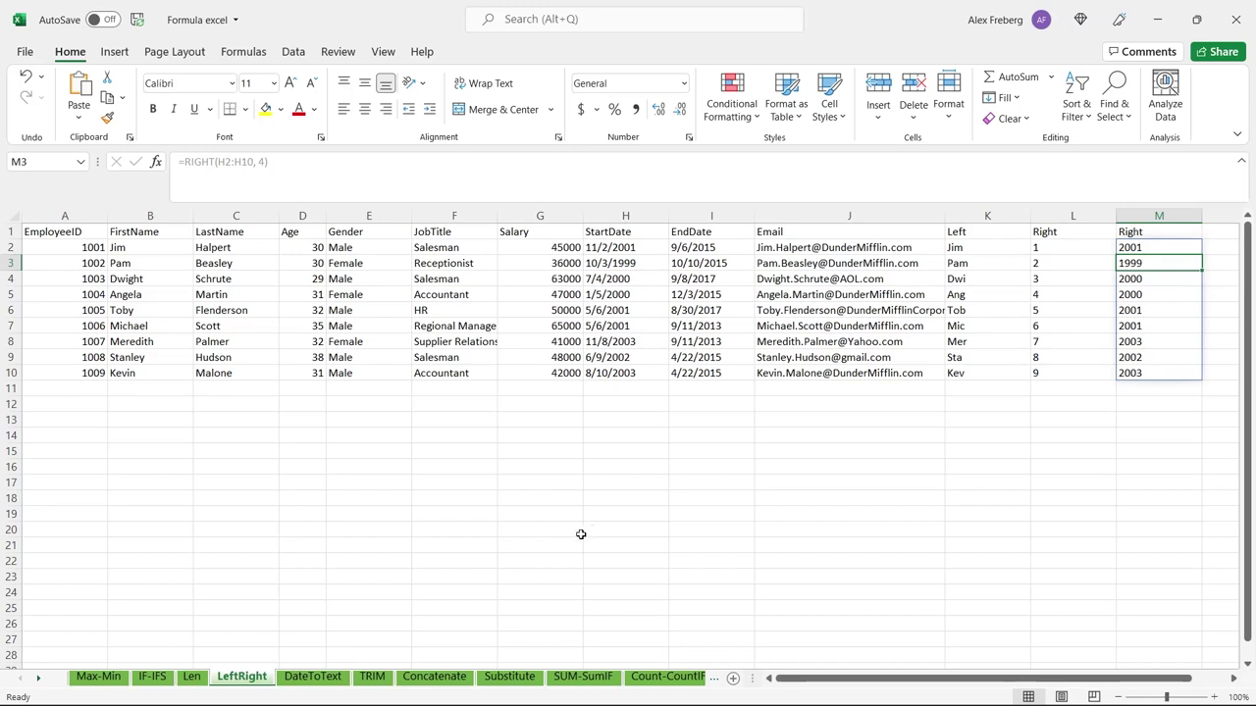
Compare StartDate and EndDate values on LeftRight, then select J2 on DateToText.
click(314, 677)
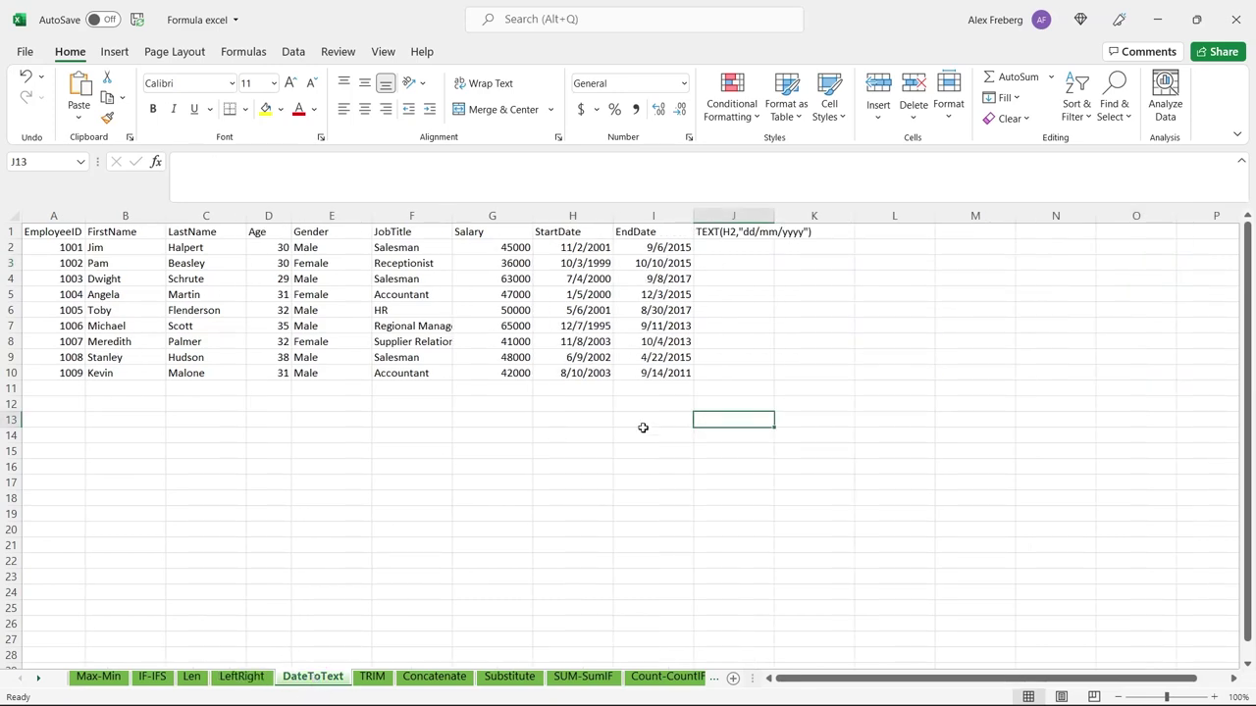
click(552, 306)
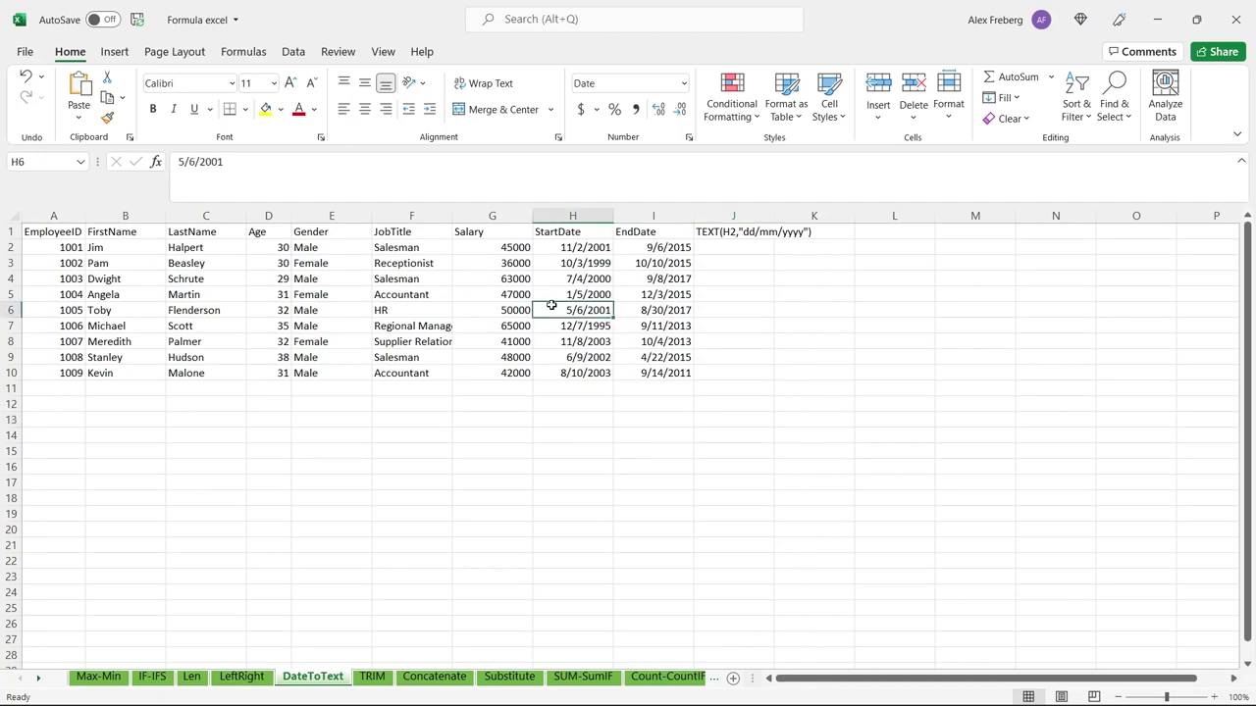
click(240, 678)
click(595, 296)
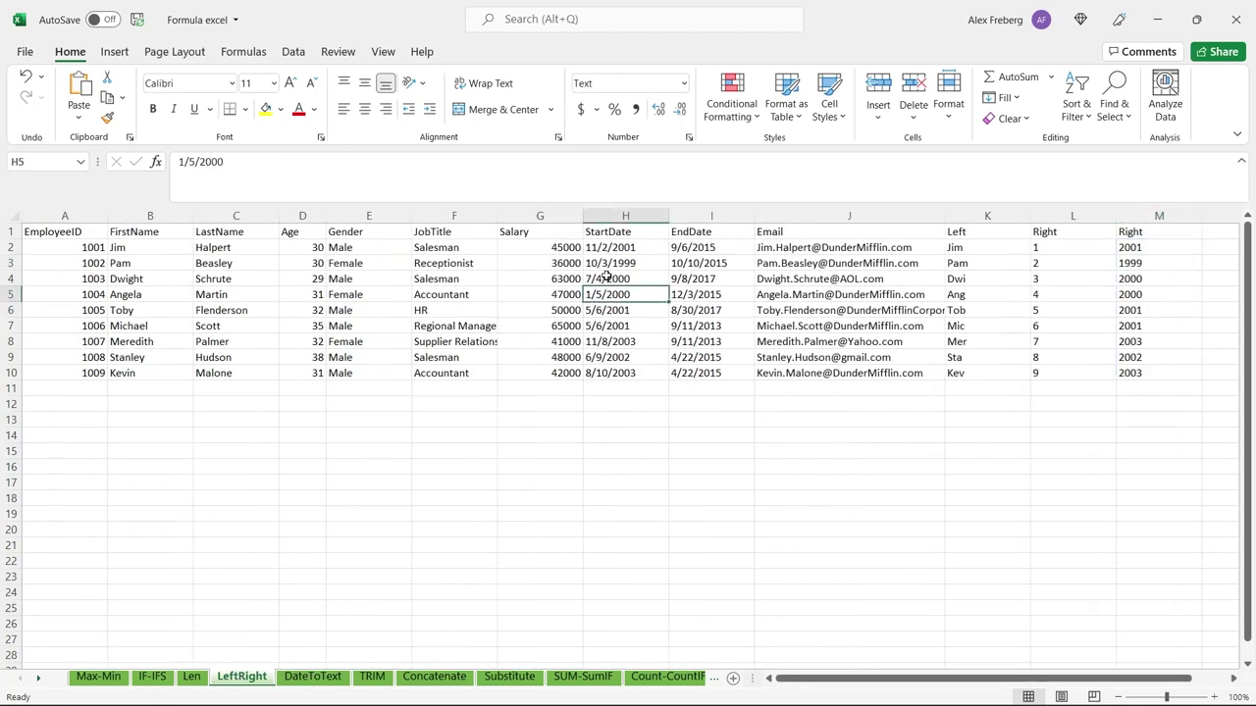
click(701, 292)
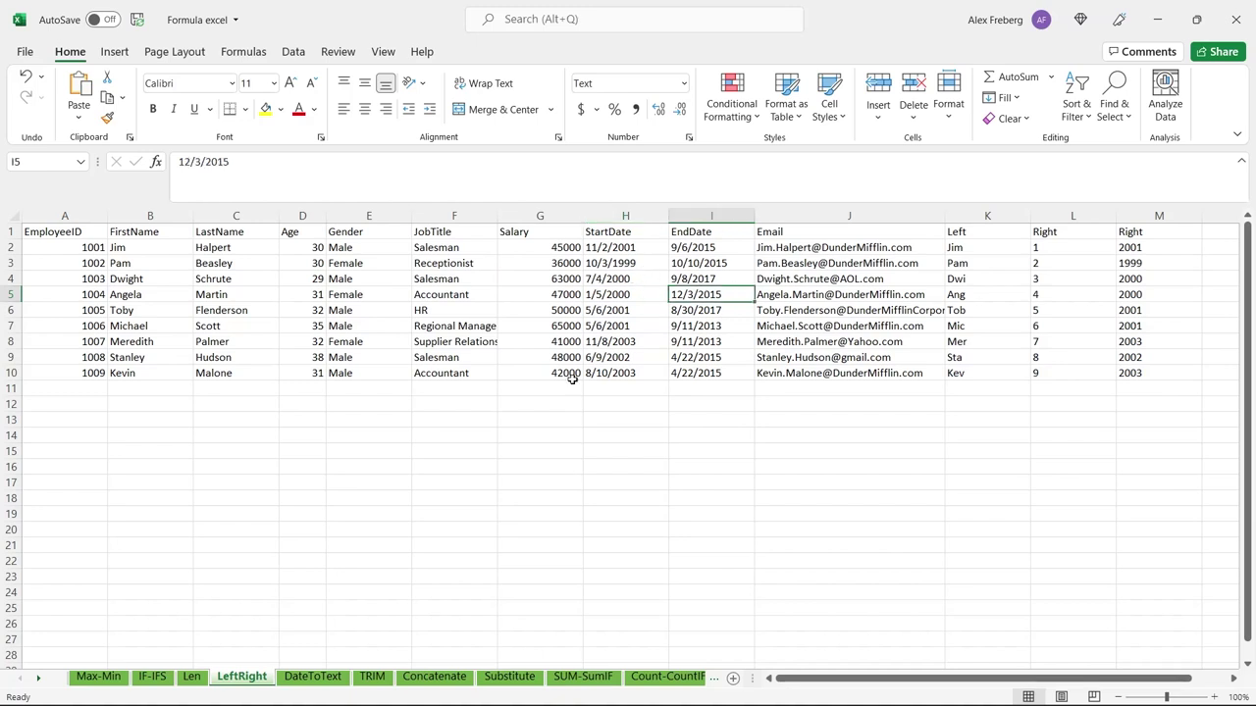
click(650, 281)
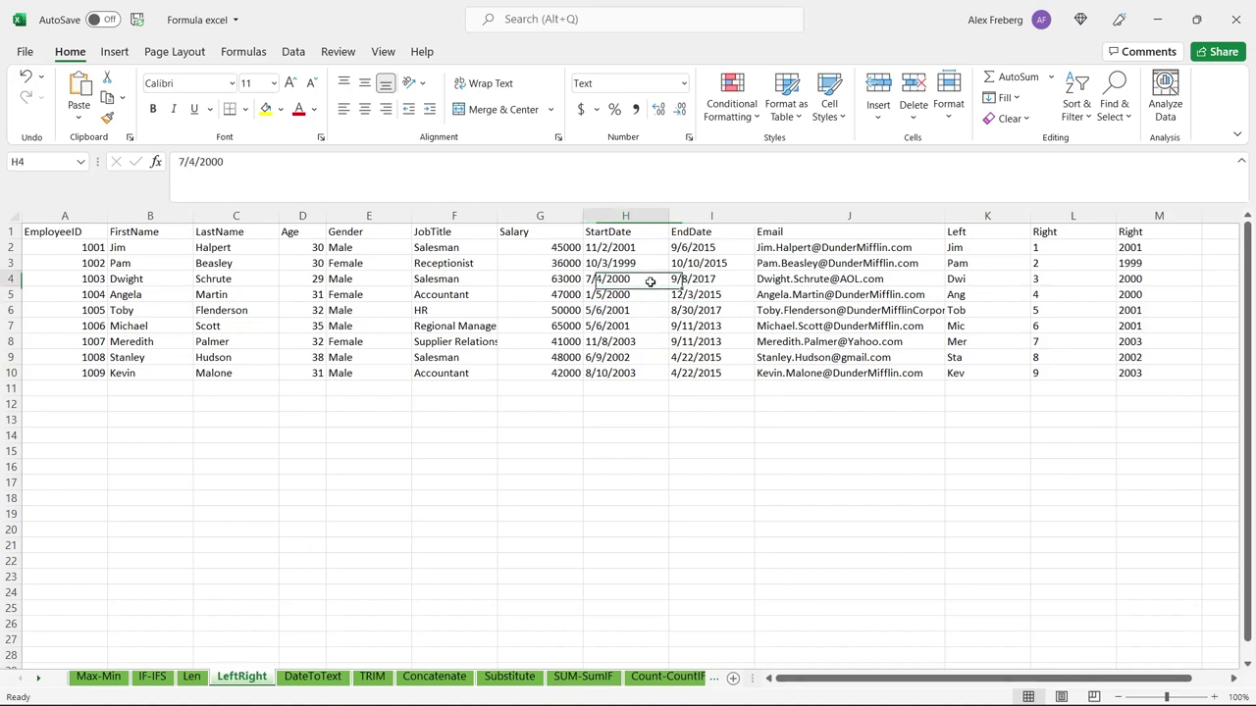
click(700, 279)
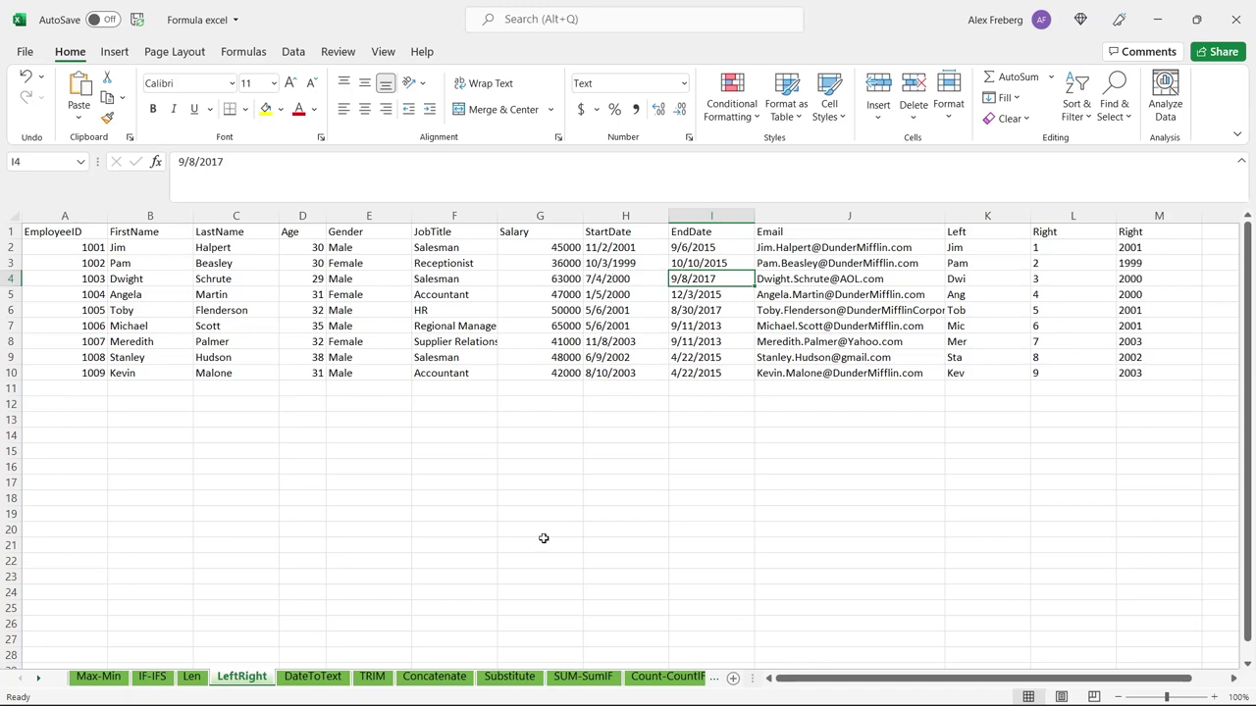
click(647, 295)
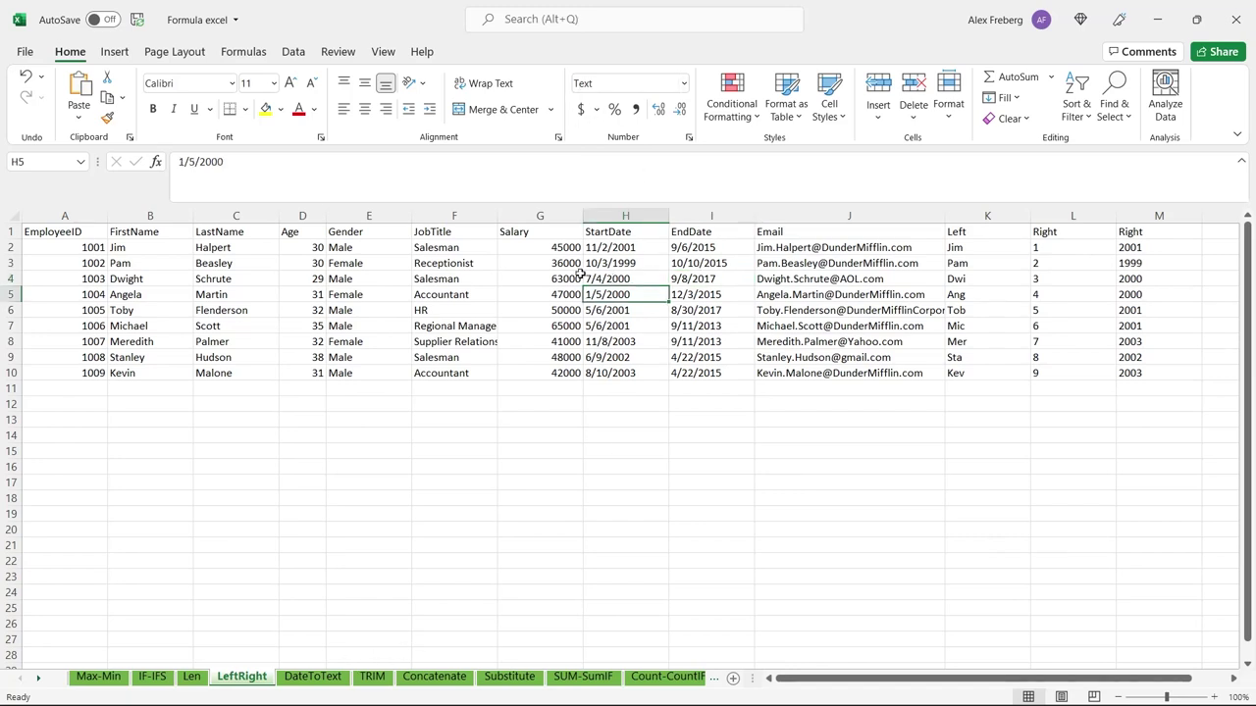
click(319, 676)
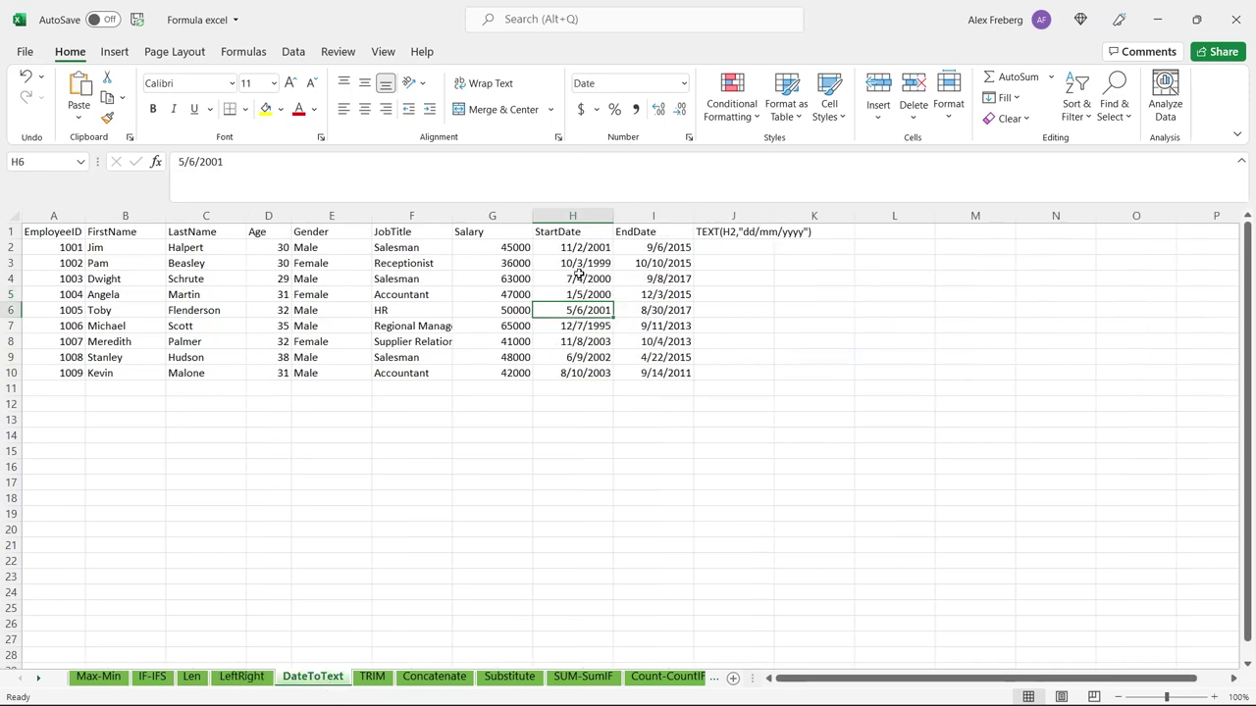
click(723, 247)
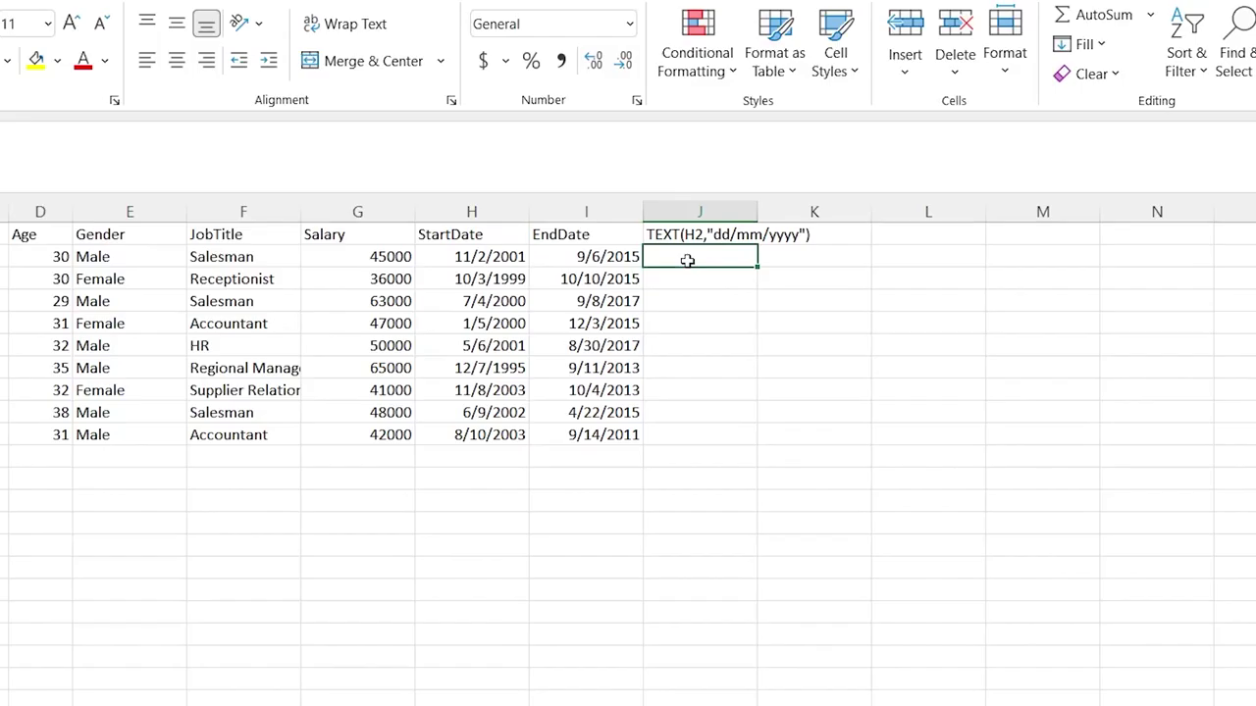
Enter =RIGHT(I2:I10,4) in J2 to spill the last four characters of each EndDate.
text(=)
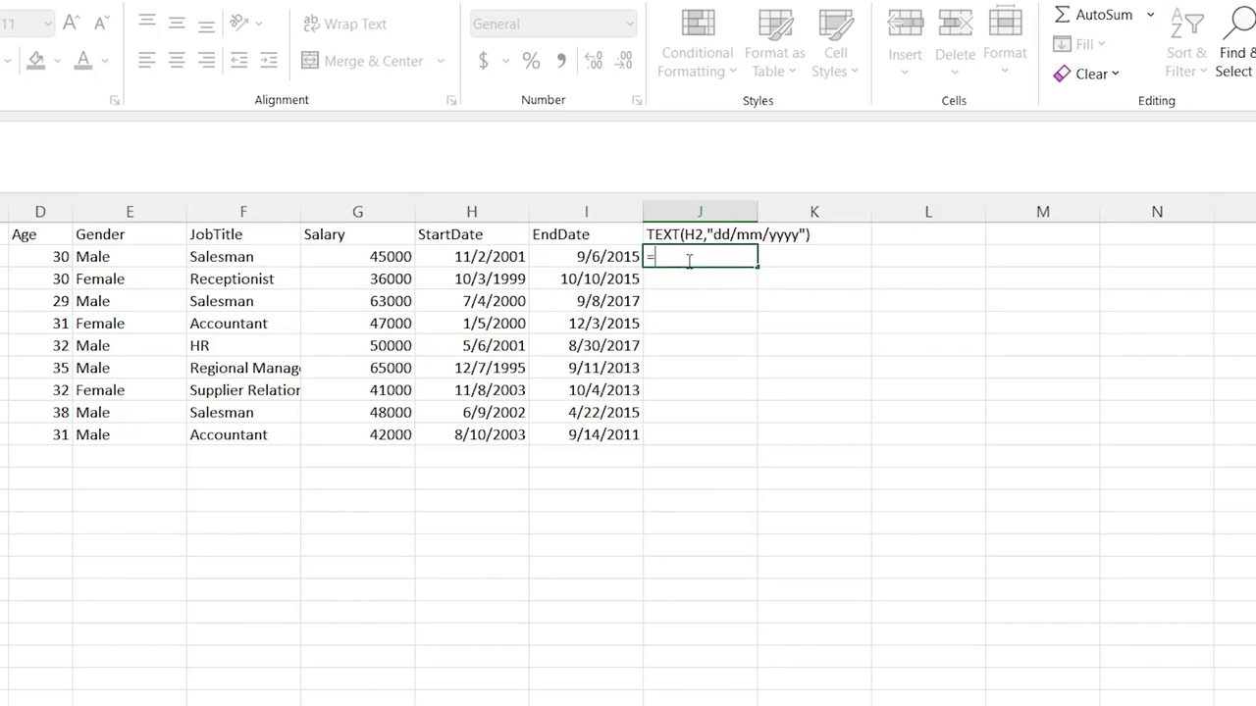
text(RIGHT()
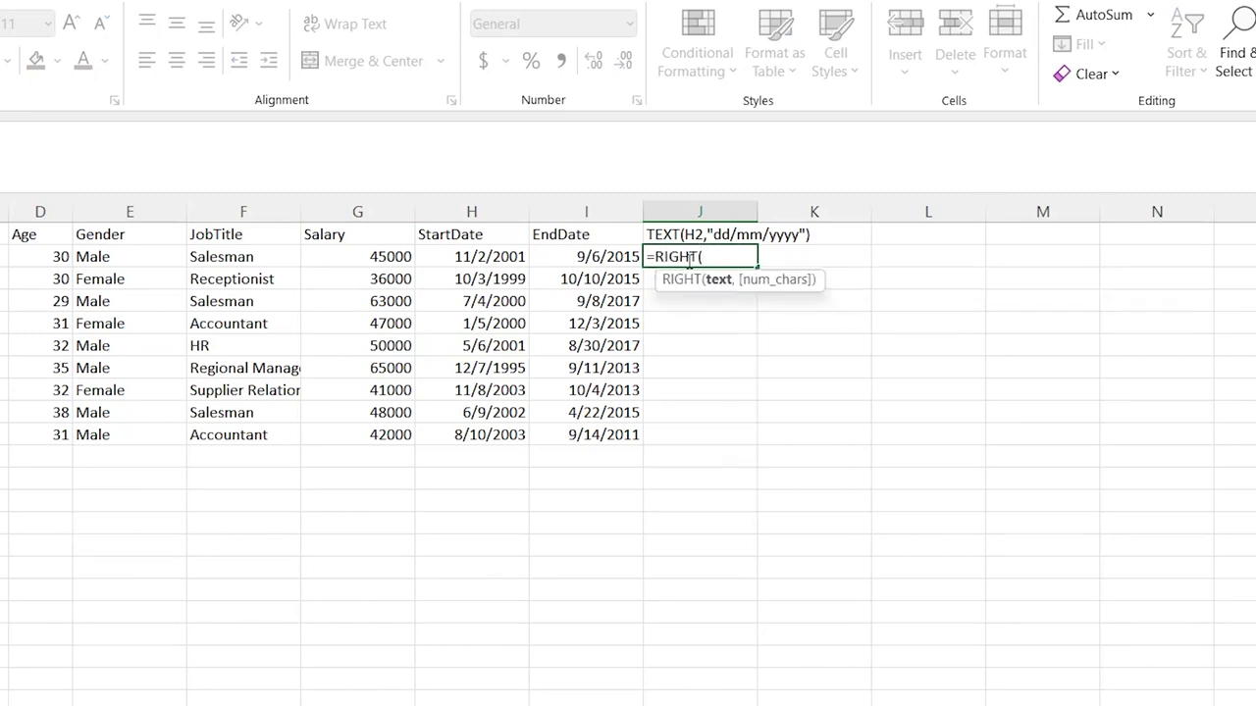
click(608, 257)
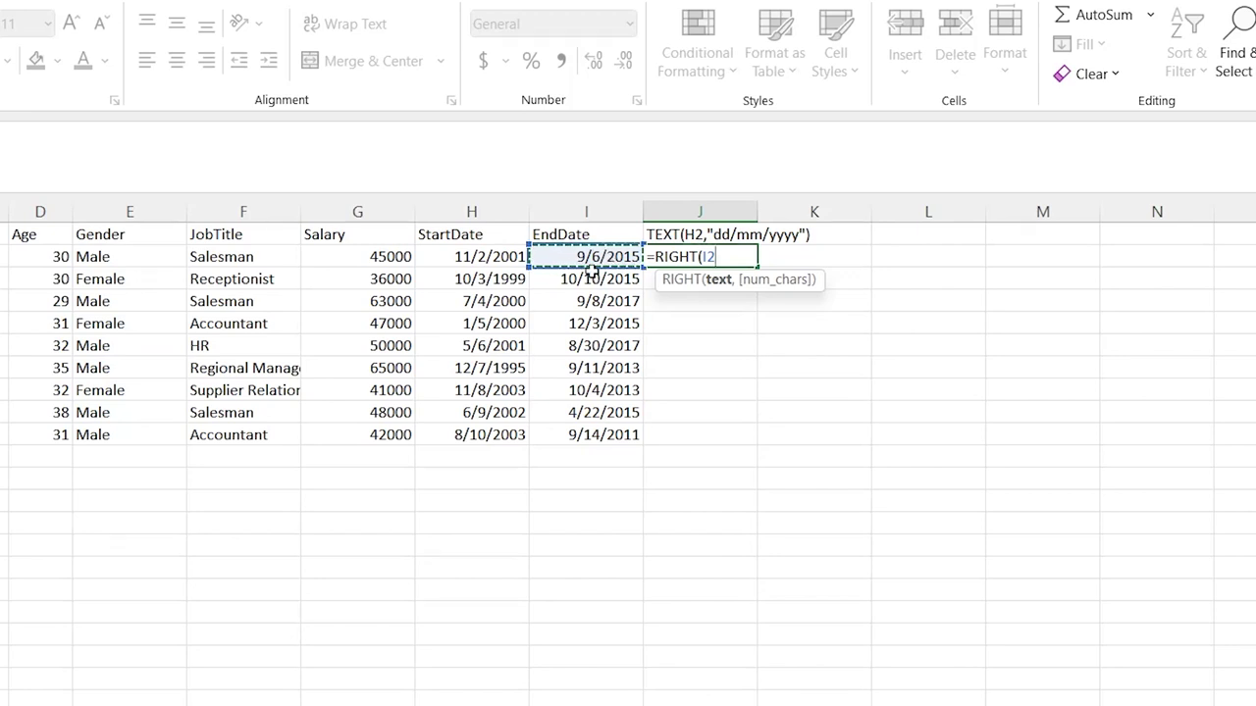
shift+click(585, 437)
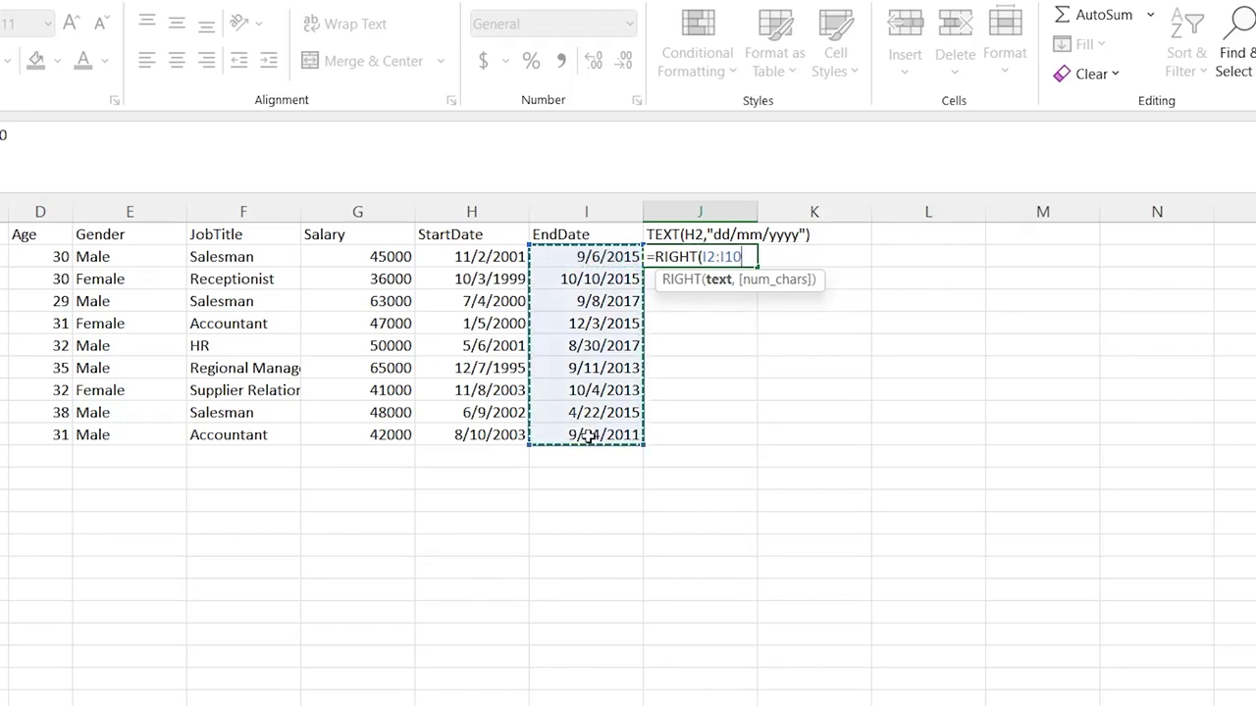
text(,4))
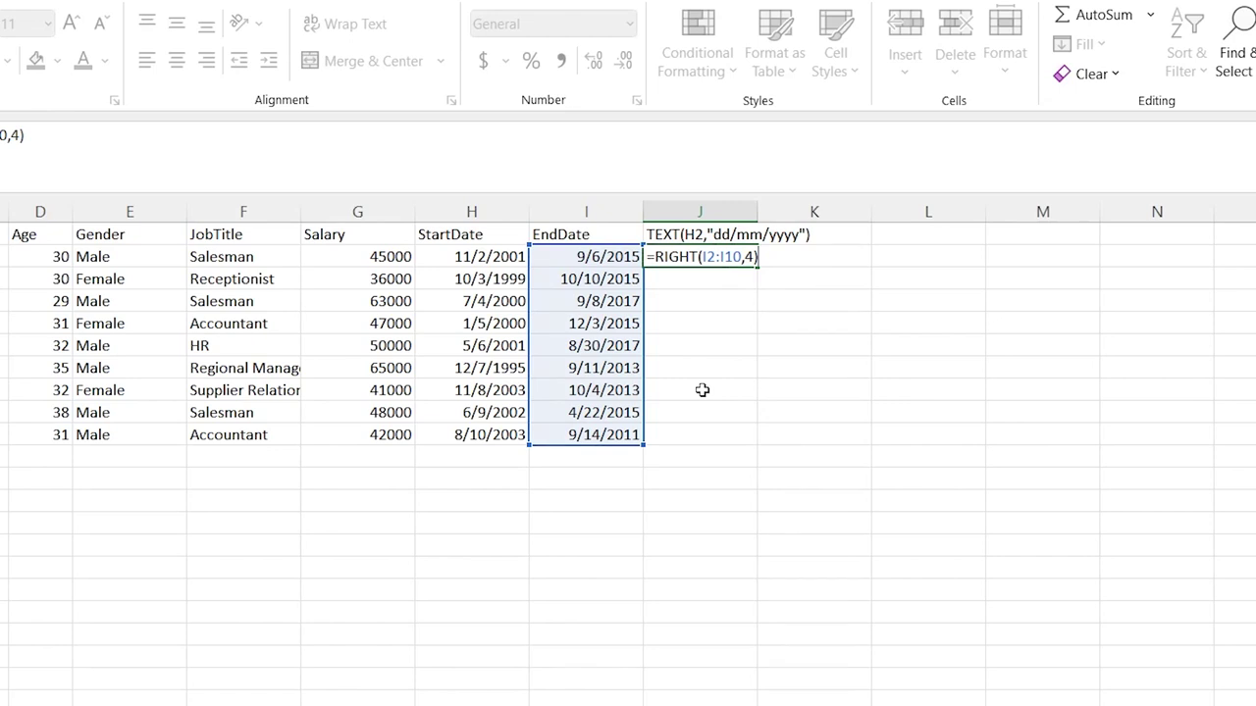
key(Return)
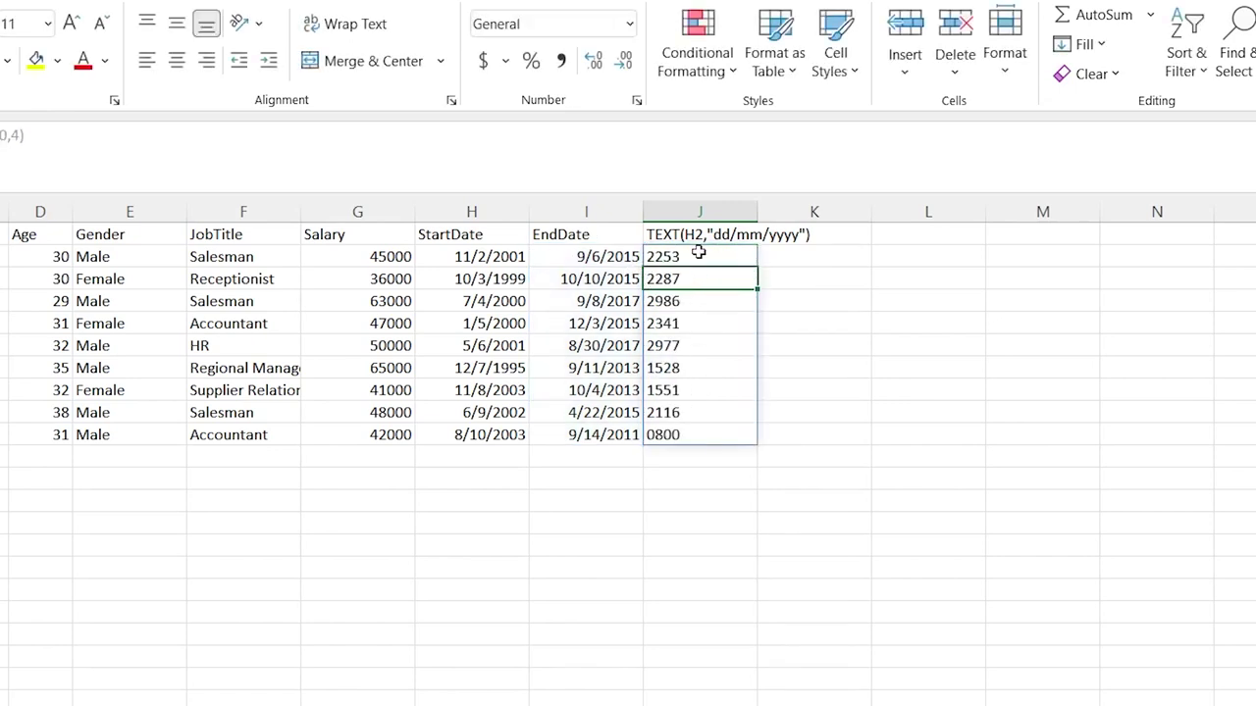
Inspect the EndDate values in I2, I3 and I5.
click(613, 257)
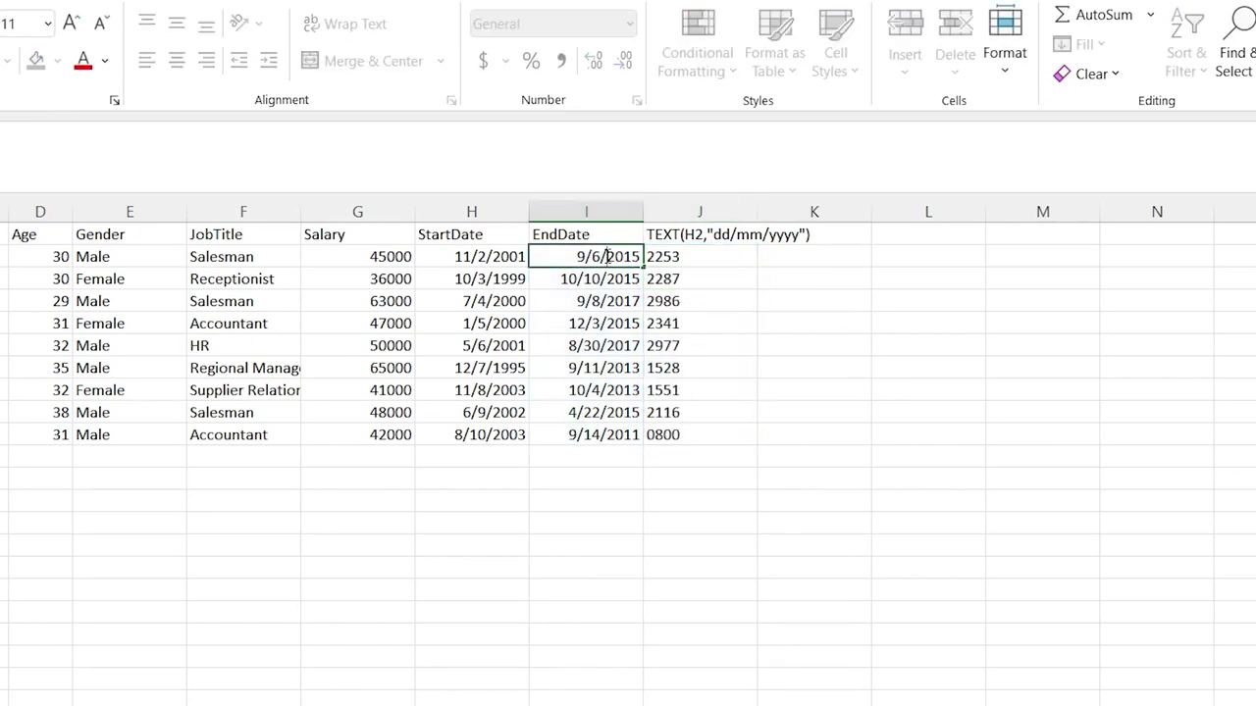
click(593, 321)
click(597, 279)
click(599, 257)
mouse_move(477, 257)
mouse_down()
mouse_move(575, 340)
mouse_move(567, 433)
mouse_up()
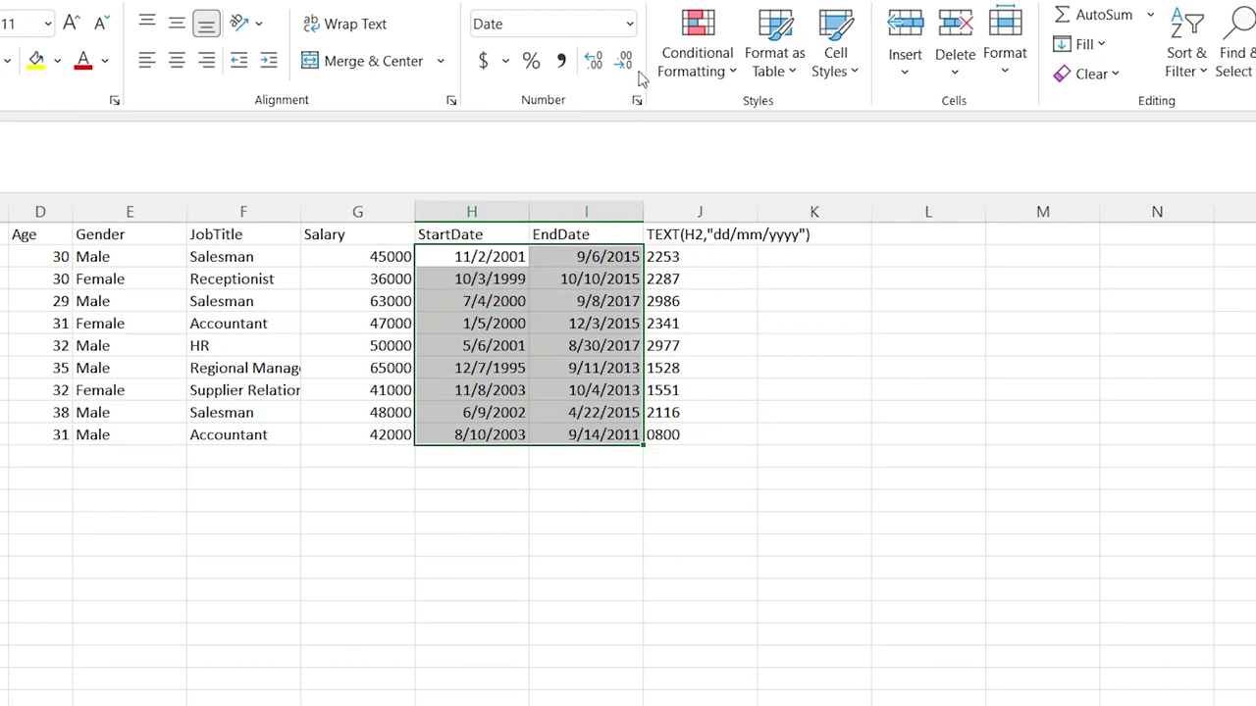
click(628, 23)
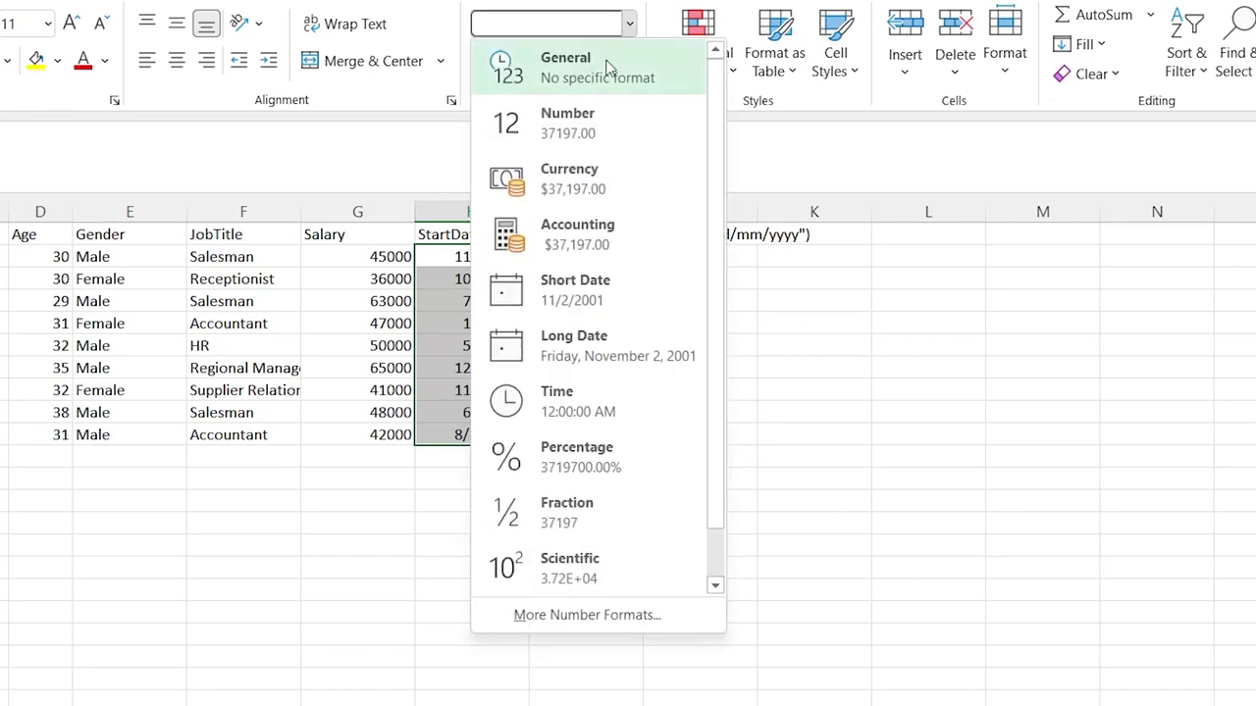
click(575, 54)
click(698, 260)
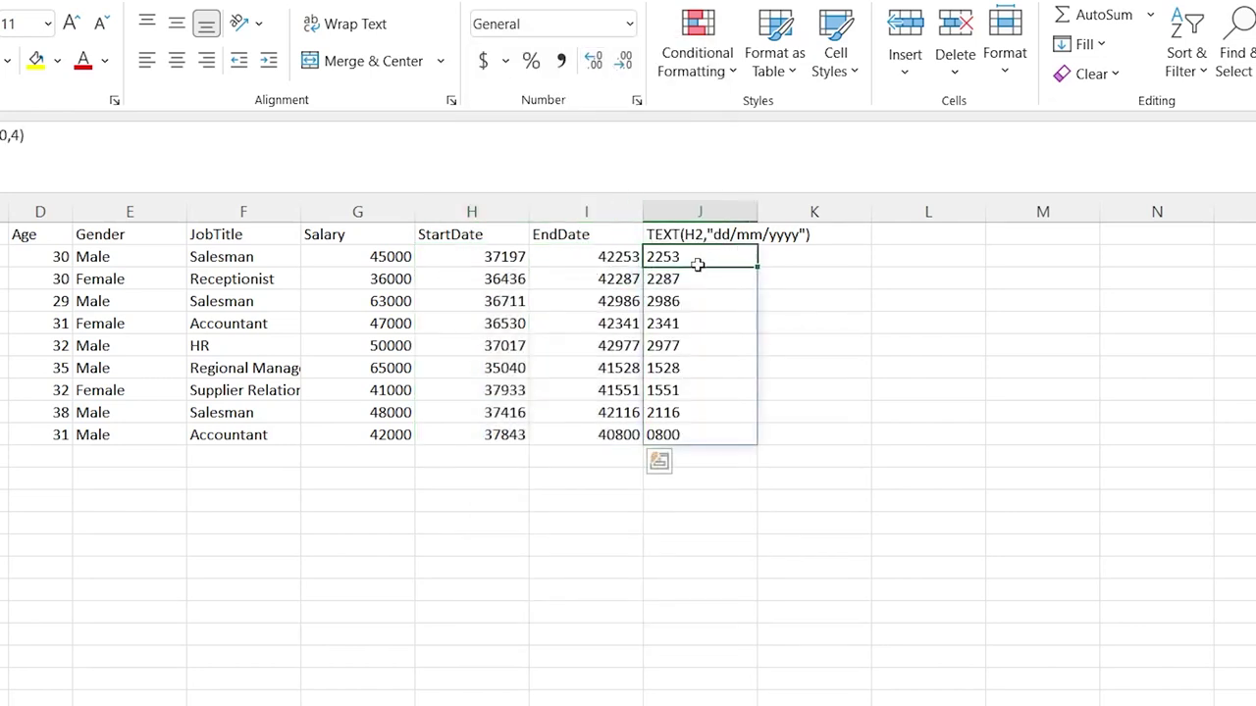
click(605, 257)
double_click(606, 257)
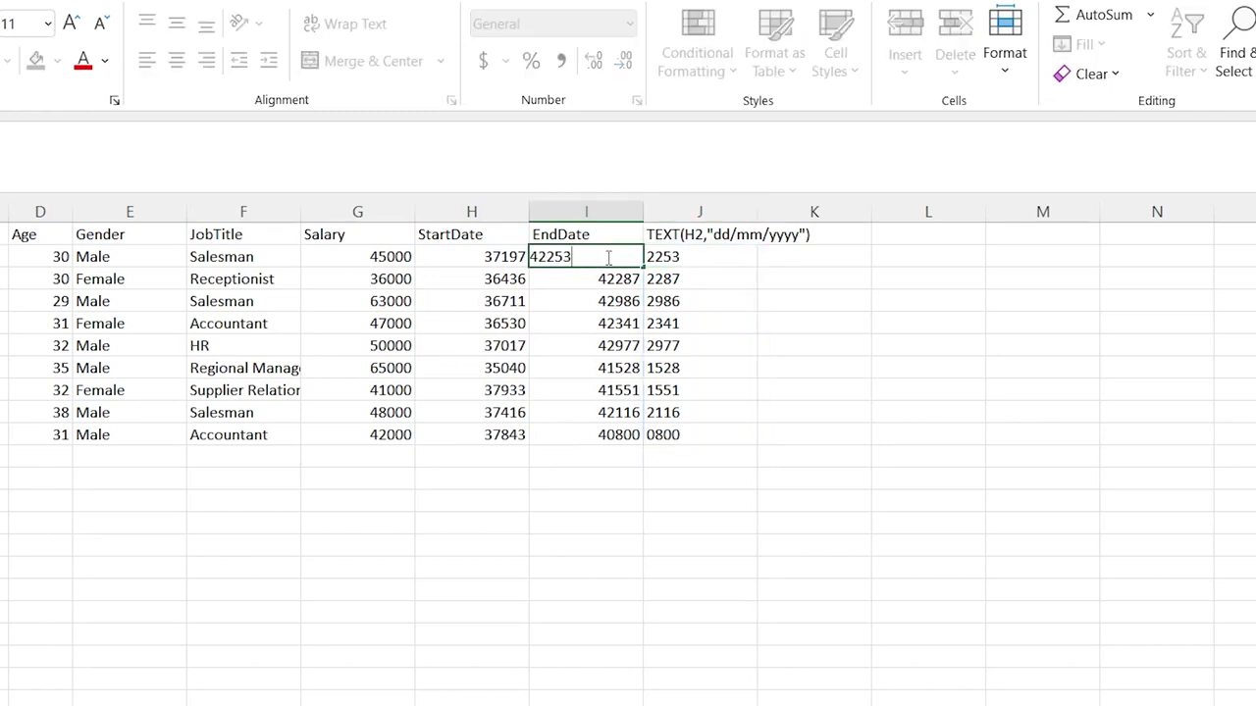
drag(587, 258, 539, 258)
click(575, 282)
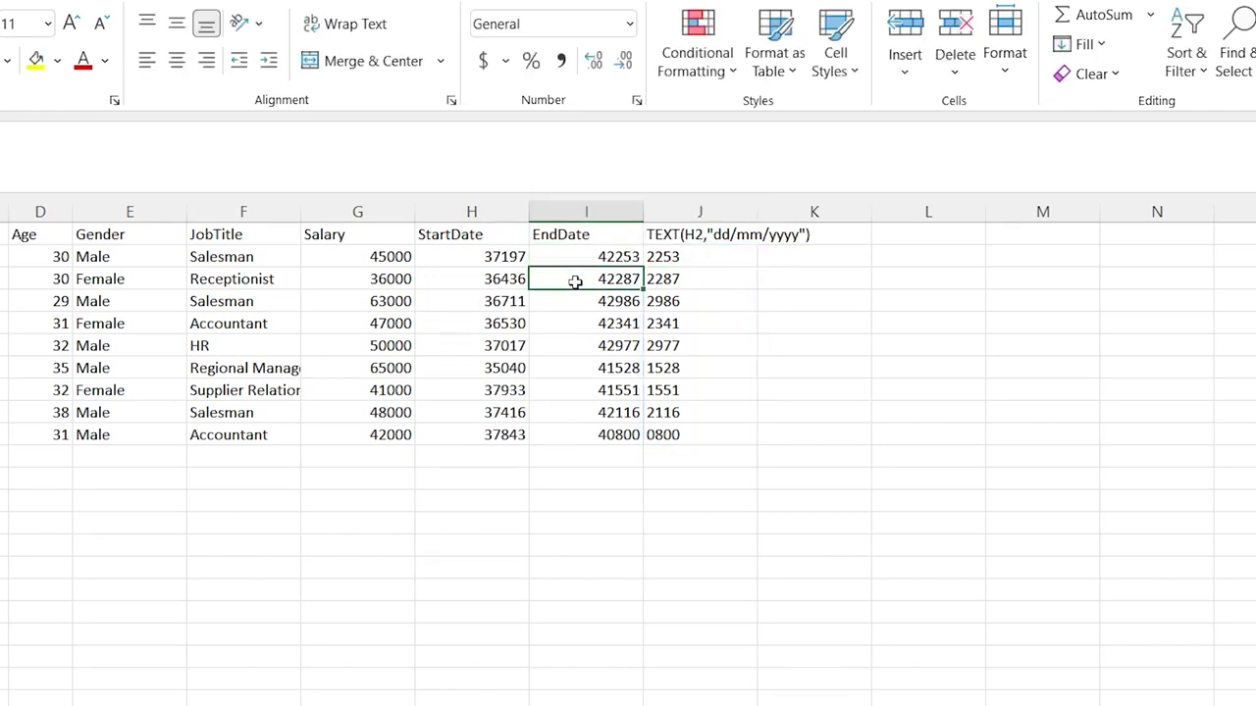
key(Up)
key(ctrl+z)
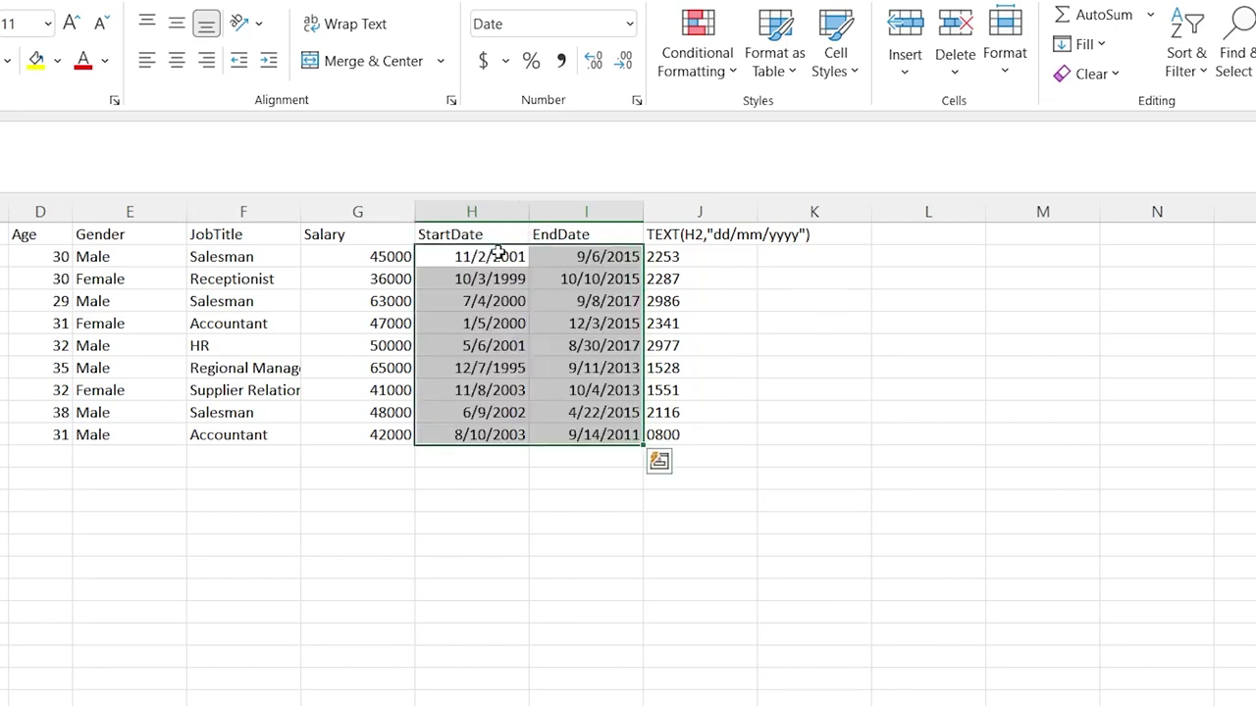
click(779, 294)
click(704, 256)
key(ctrl+shift+Down)
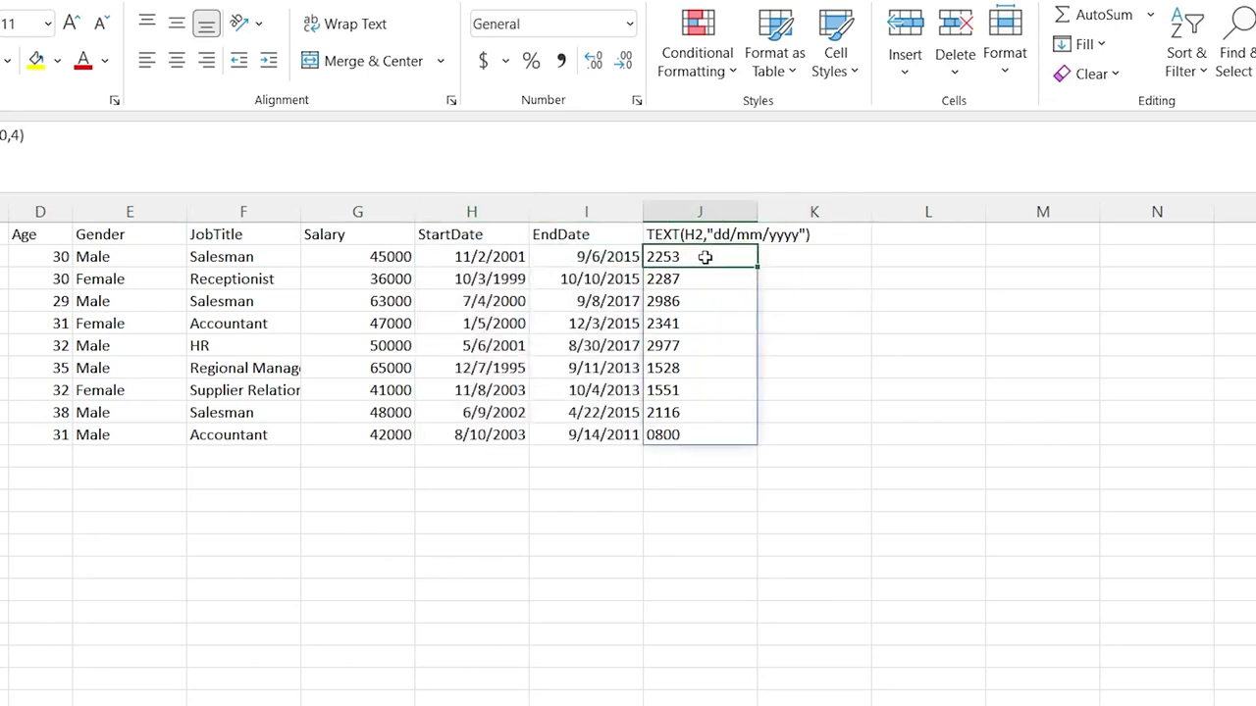
click(467, 475)
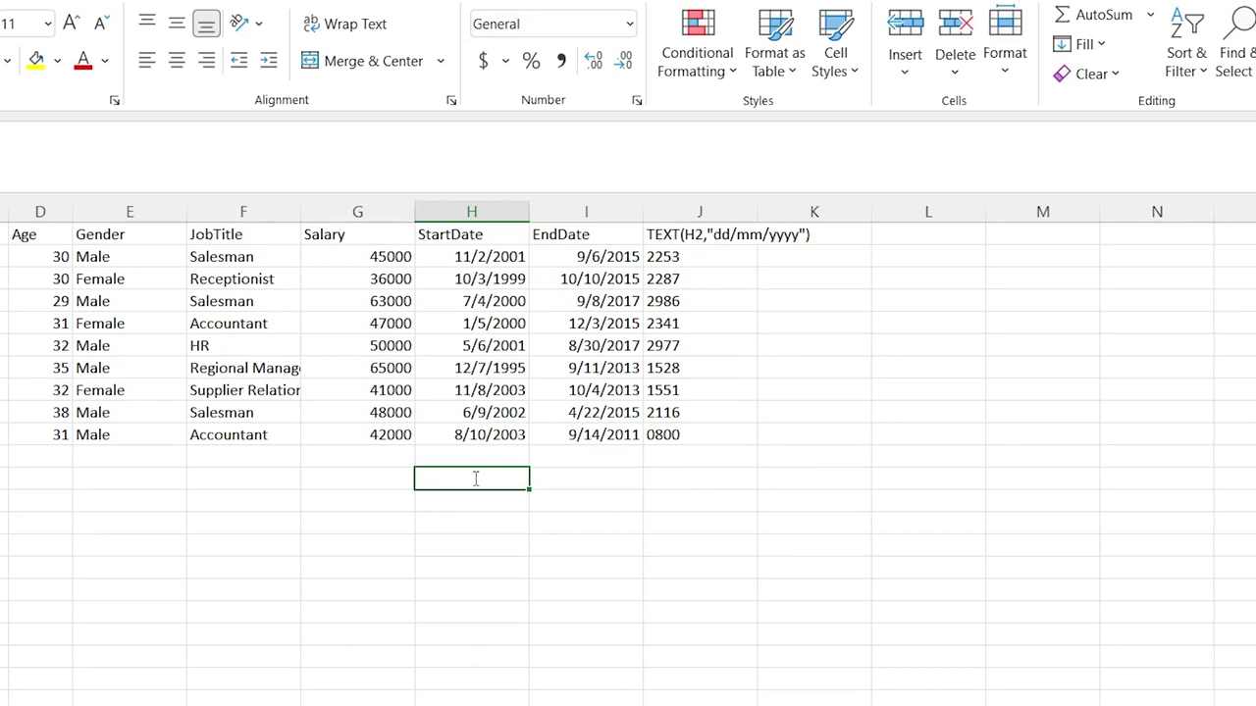
Enter the test date 11/2/2001 in H12 and check its format.
double_click(474, 478)
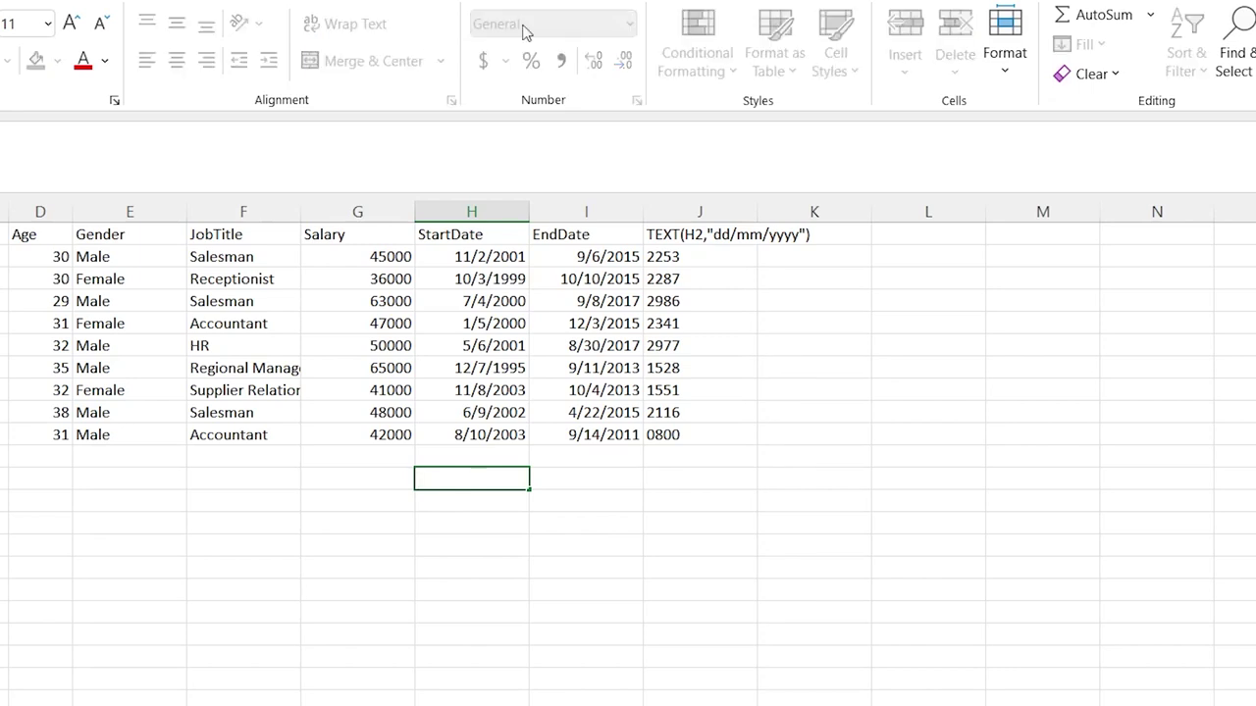
text(11/2/2001)
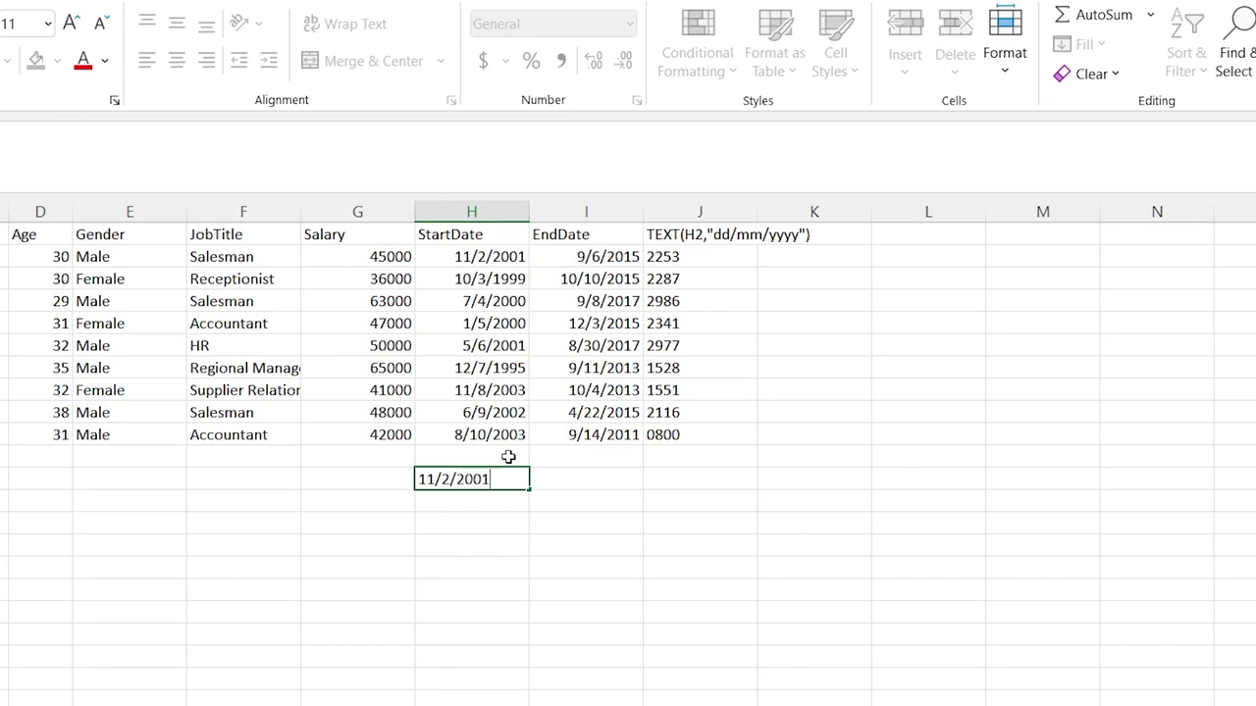
key(Return)
click(496, 481)
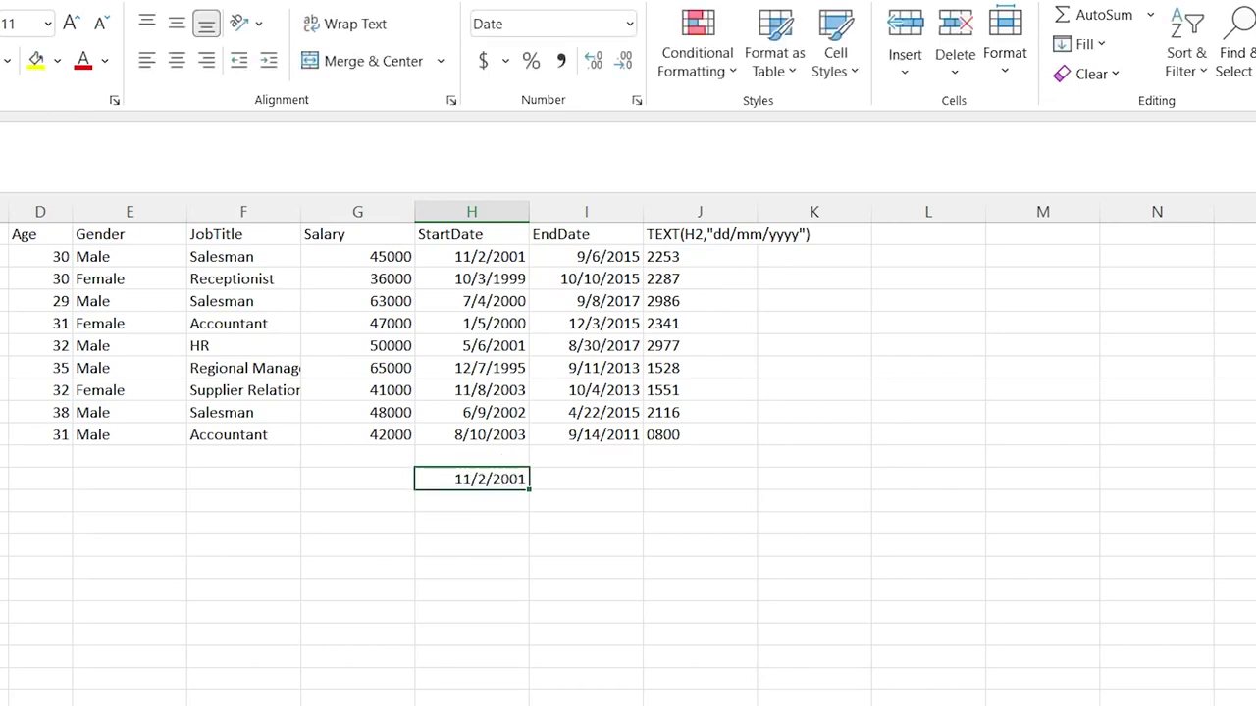
click(496, 502)
Format H13 as Text and enter 11/2/2001 there as a text date.
click(629, 24)
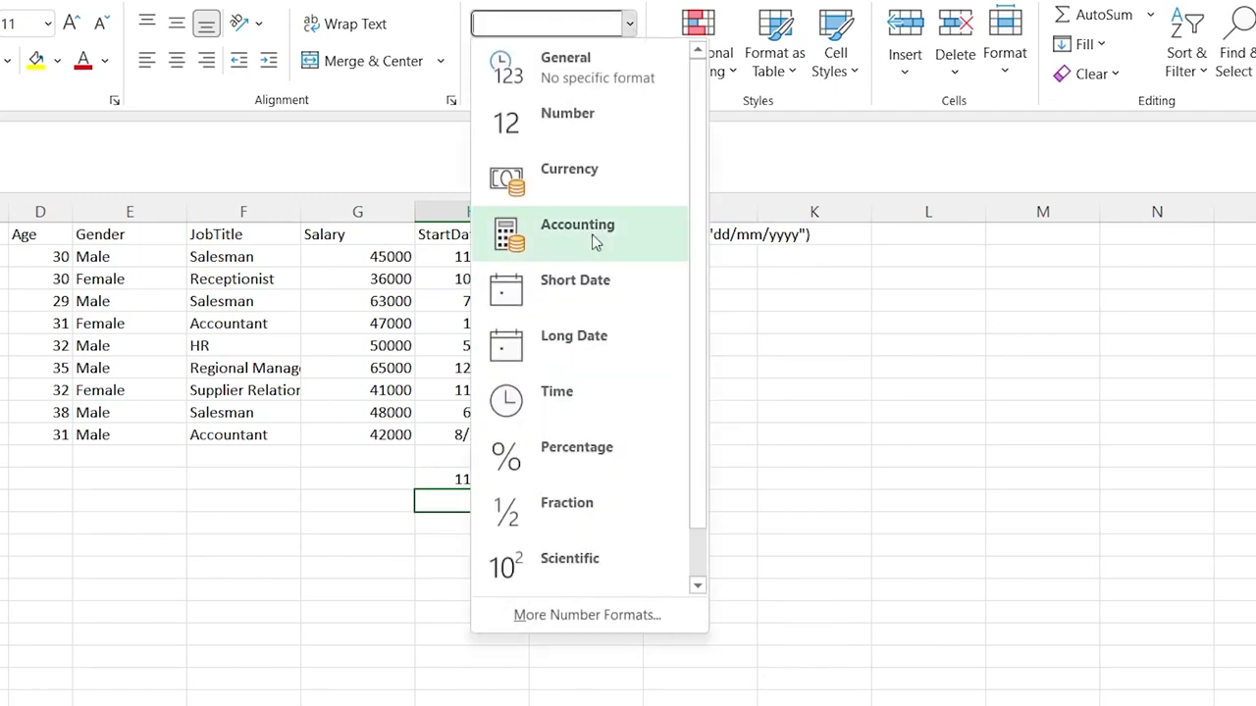
scroll(580, 314, down, 1)
click(577, 589)
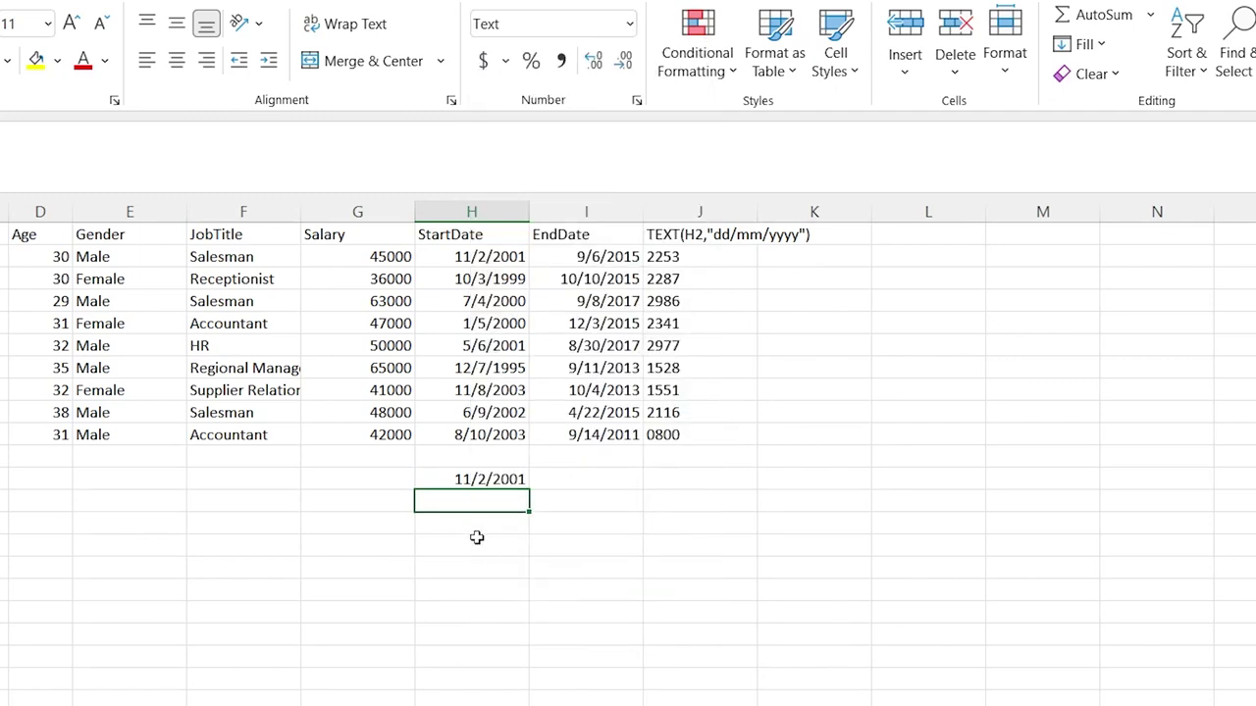
text(11)
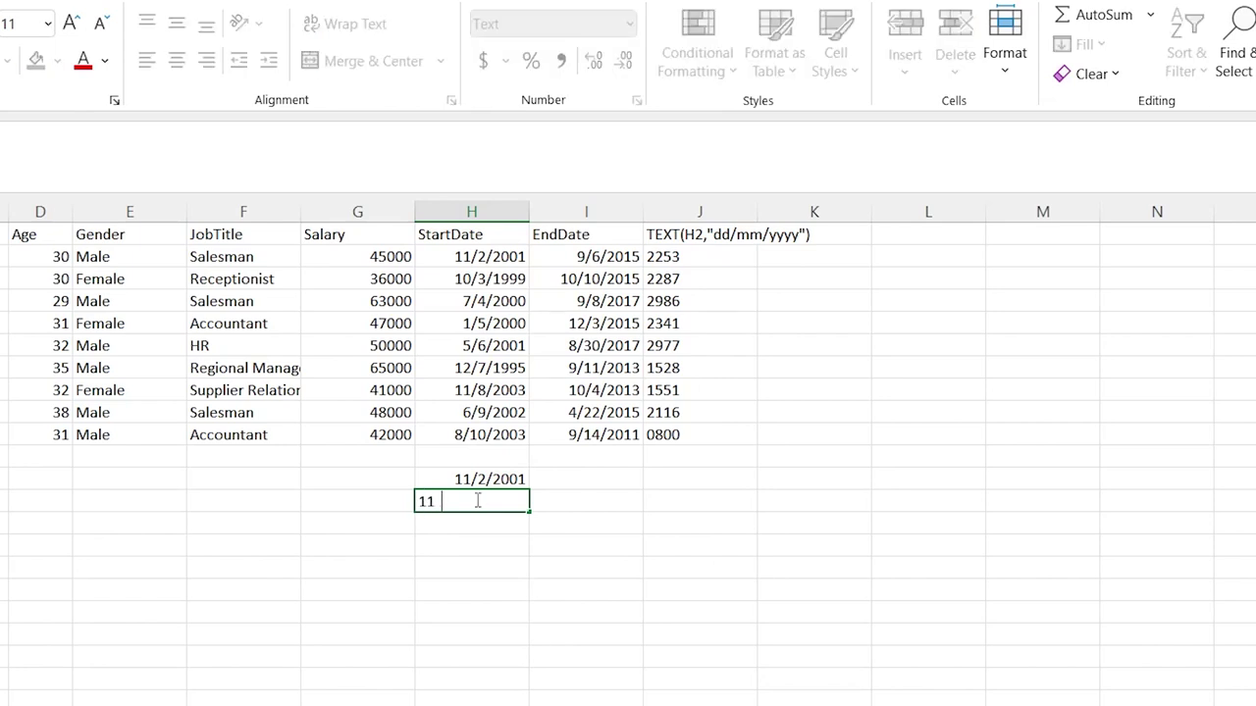
text(/2/2001)
key(Return)
click(476, 501)
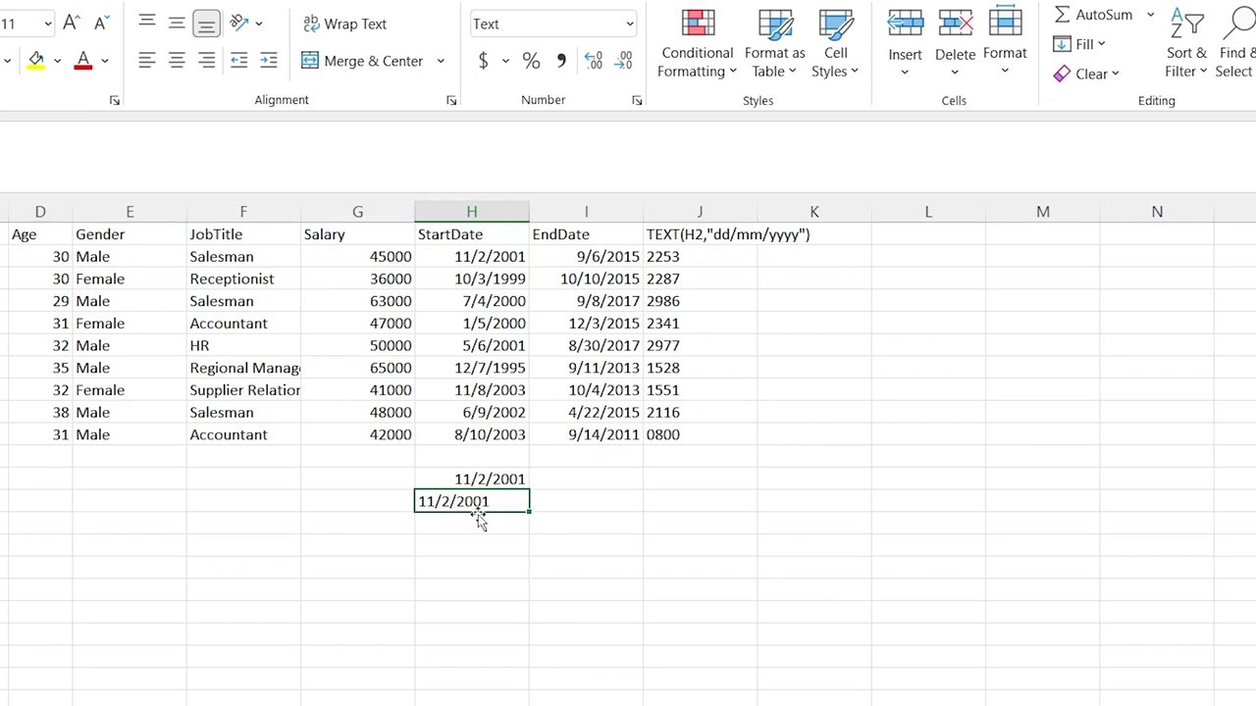
Compare the two test dates, then clear H12:H14.
drag(465, 480, 465, 501)
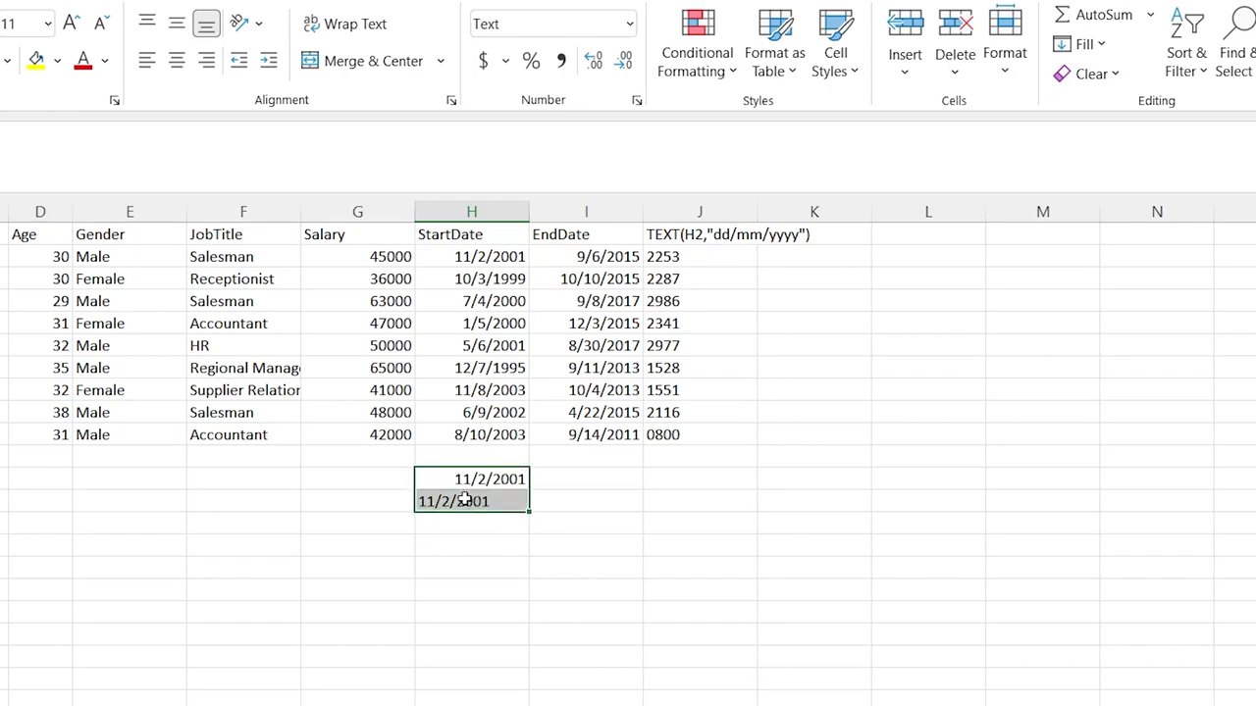
click(471, 480)
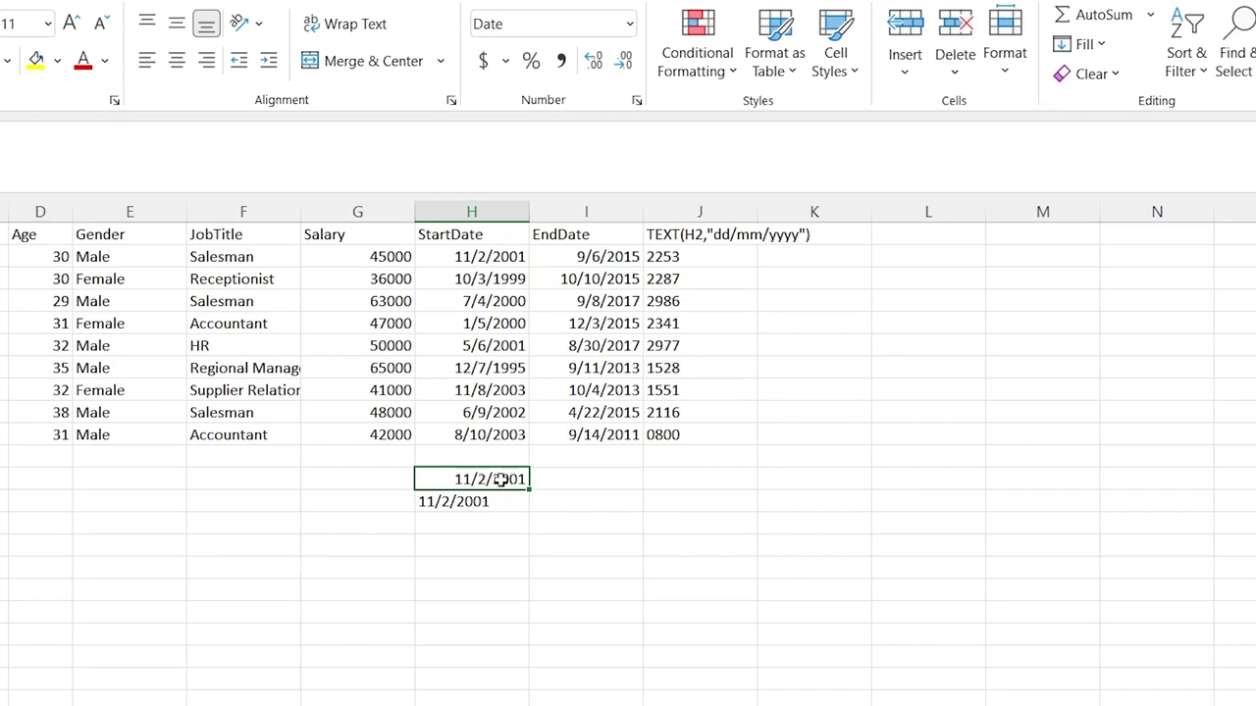
click(461, 503)
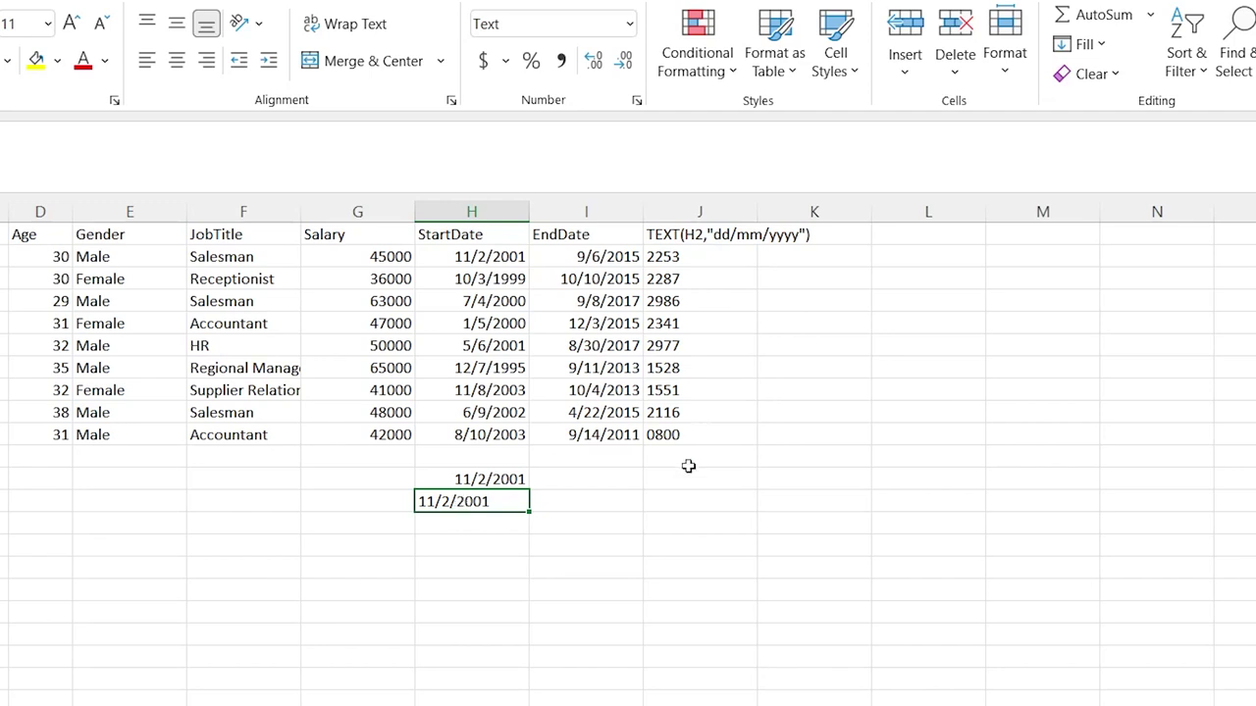
drag(508, 476, 493, 502)
key(Delete)
click(557, 500)
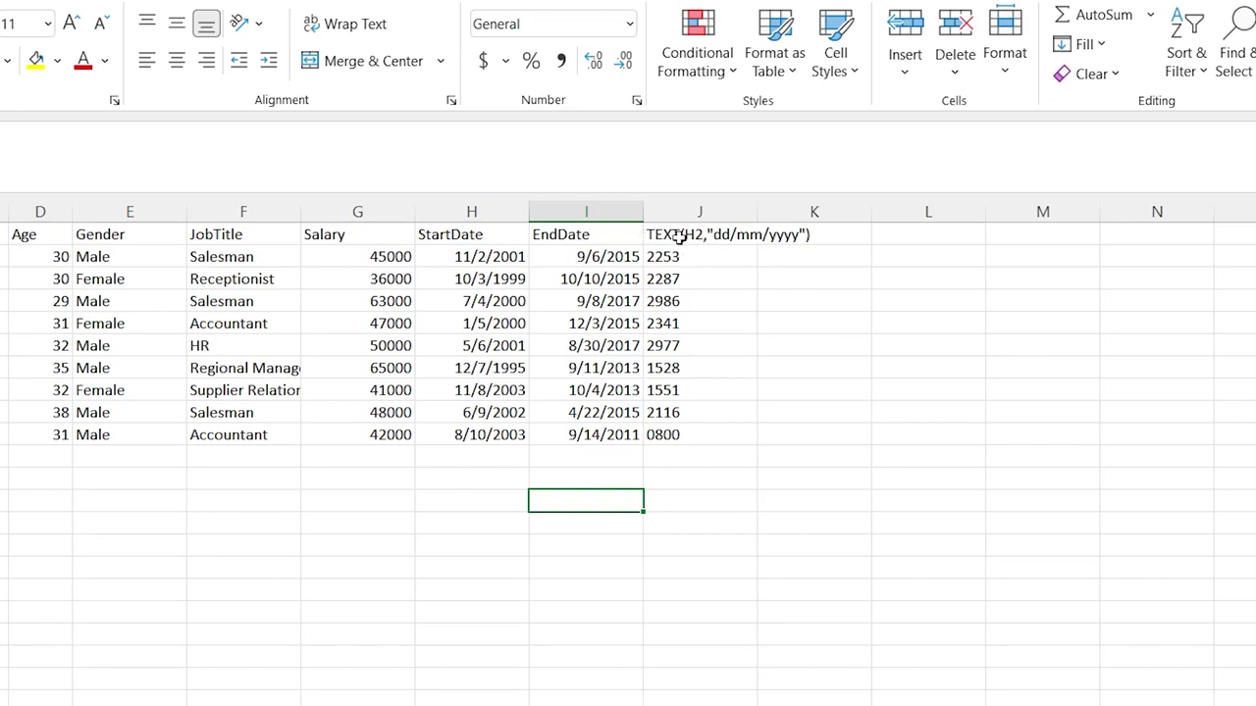
Clear the old RIGHT results from column J.
click(706, 257)
key(ctrl+shift+Down)
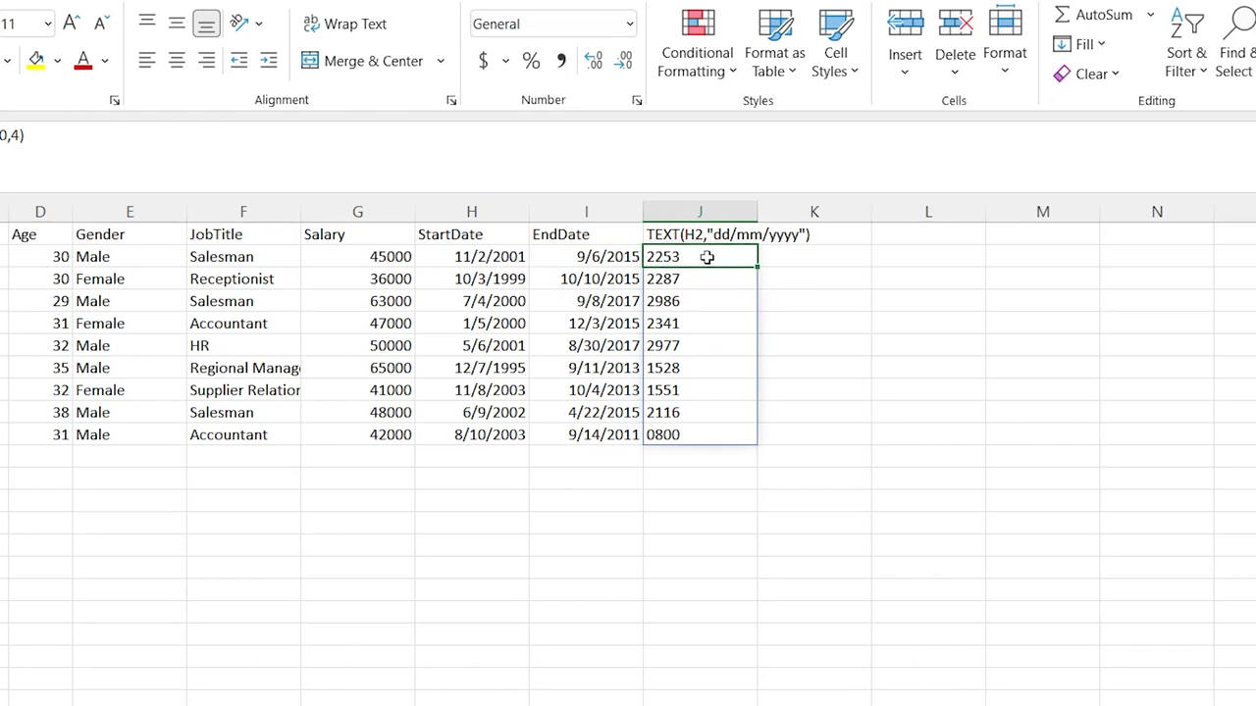
key(BackSpace)
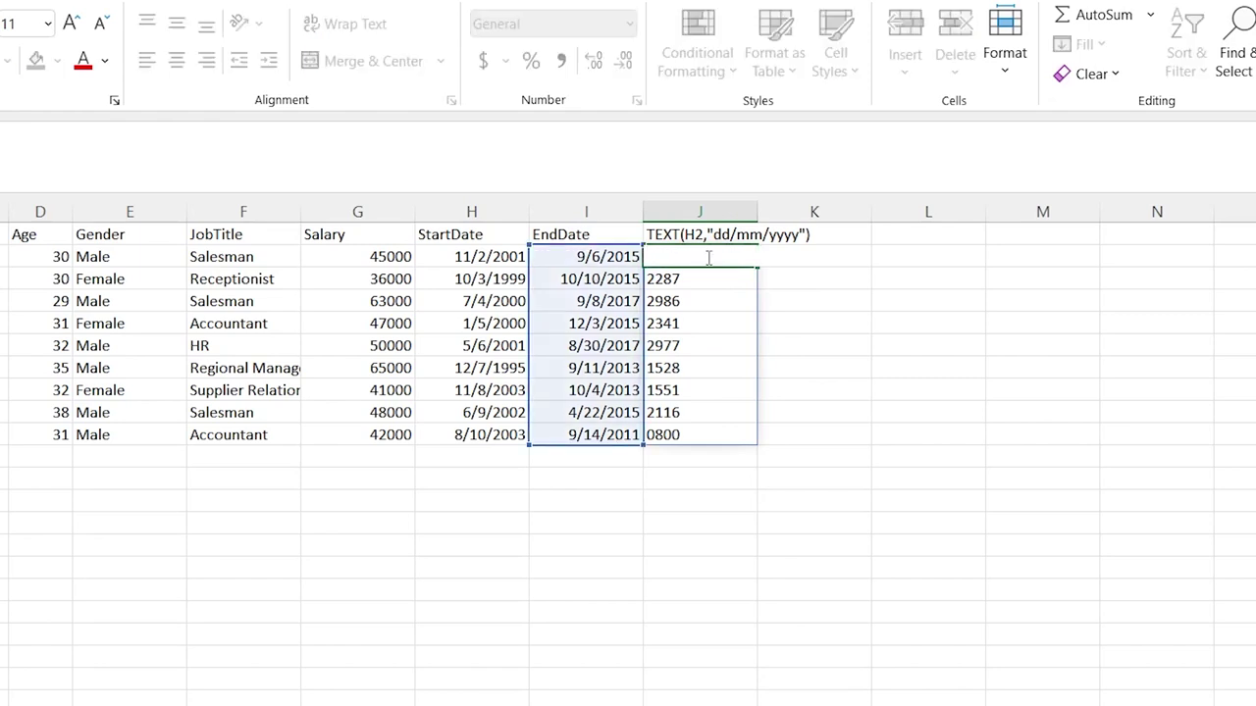
click(748, 414)
click(697, 275)
Enter =TEXT(H2:H10,"dd/mm/yyyy") in J2 to spill start dates as text.
click(695, 257)
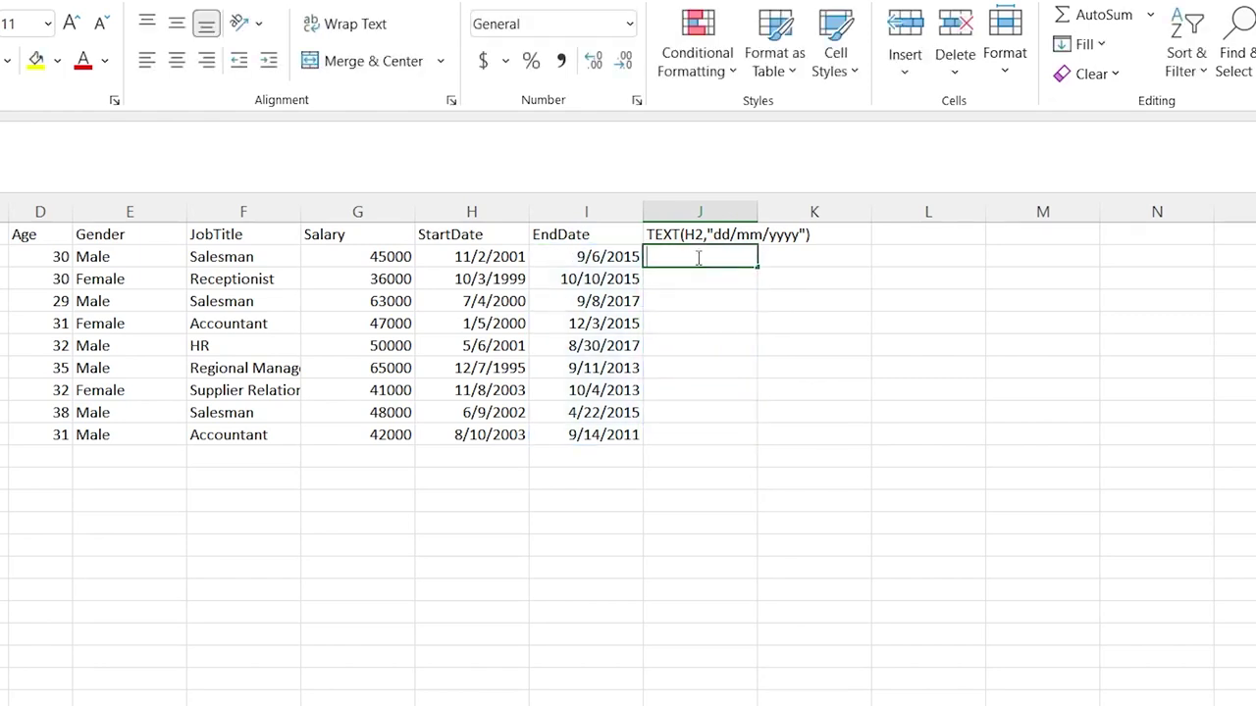
text(=TEST)
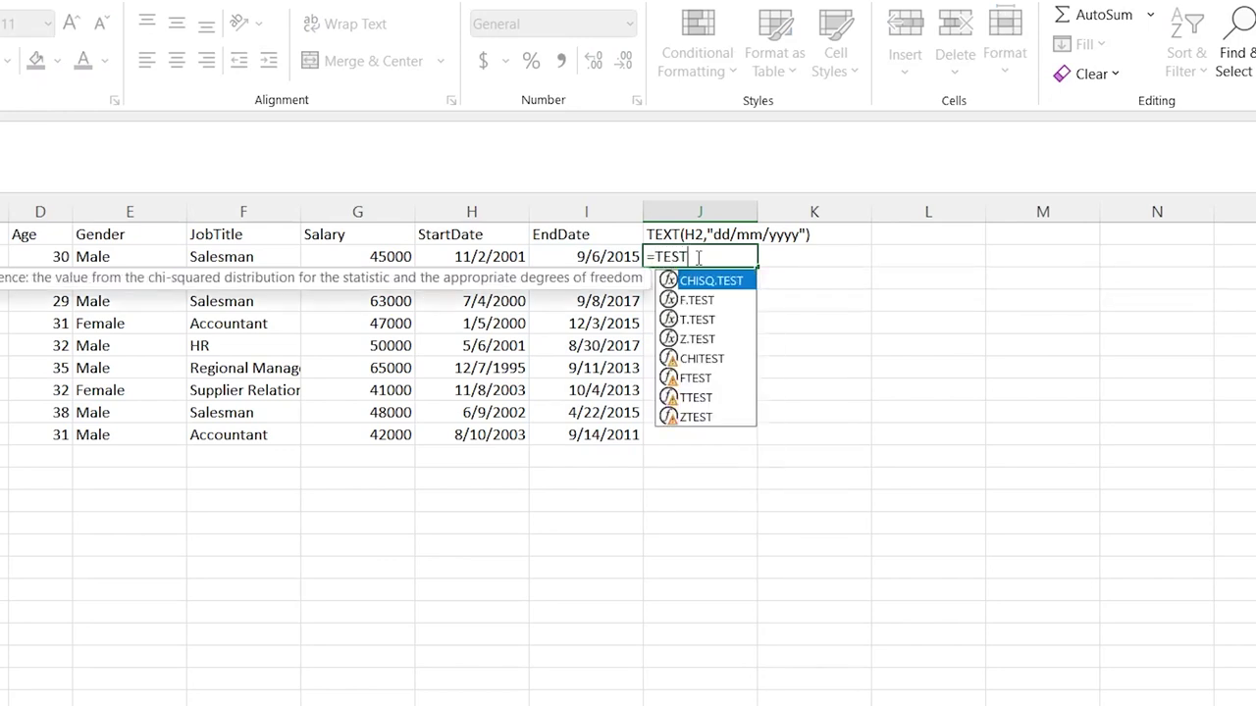
key(BackSpace)
key(BackSpace)
text(XT)
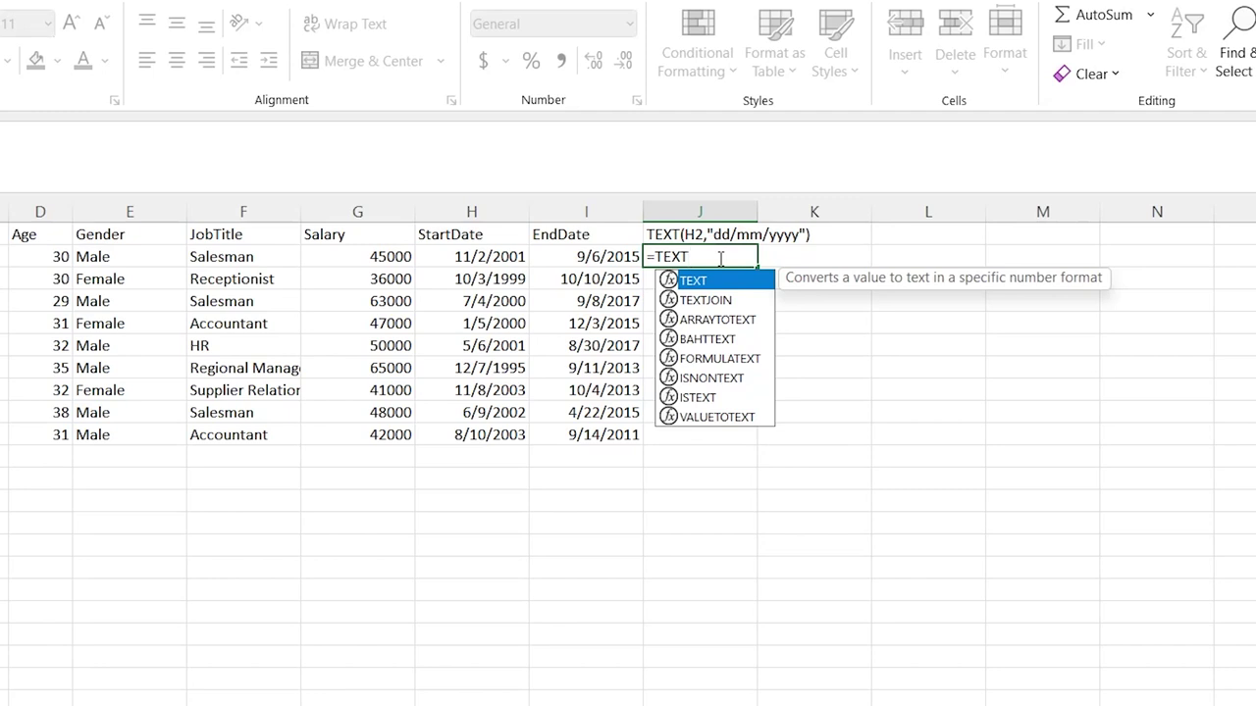
text(()
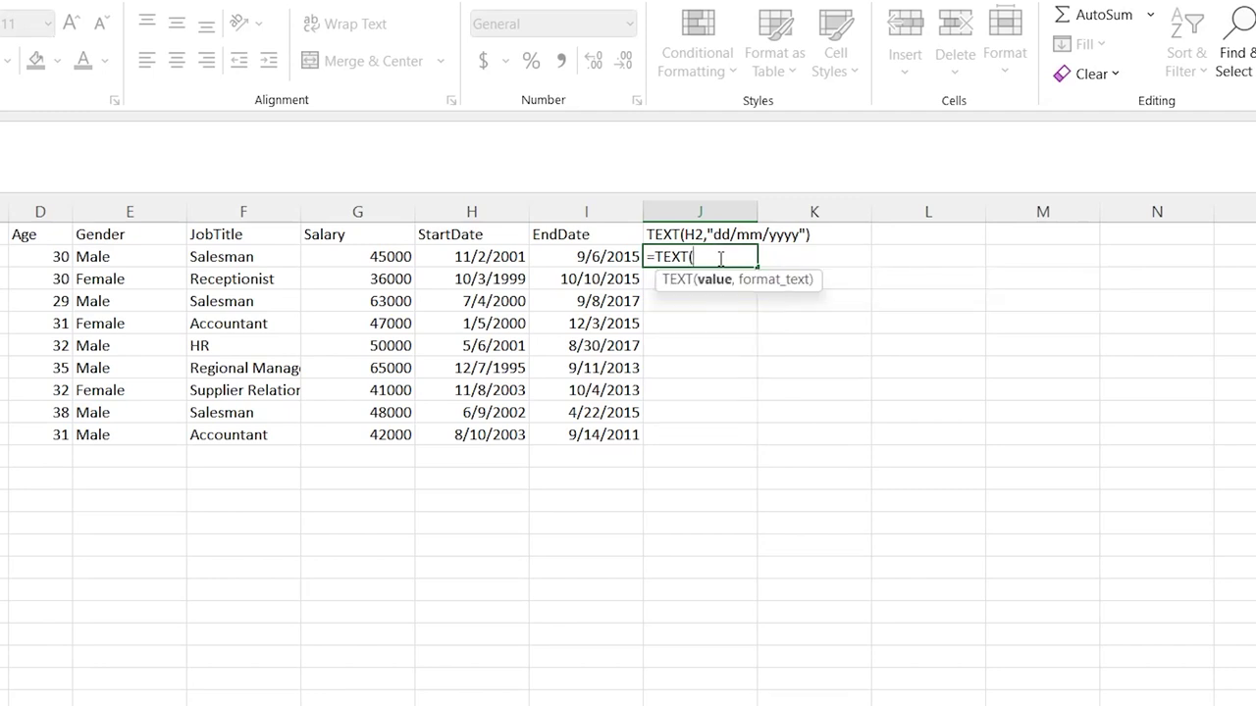
click(488, 257)
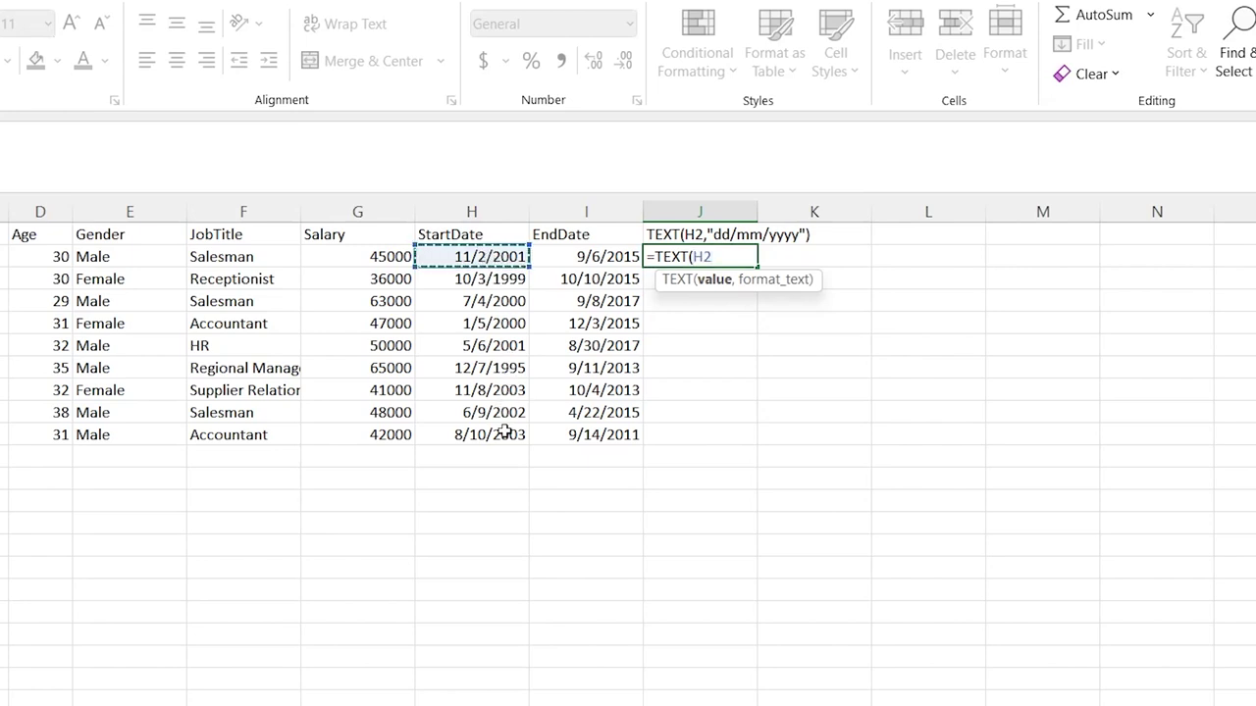
drag(503, 432, 510, 434)
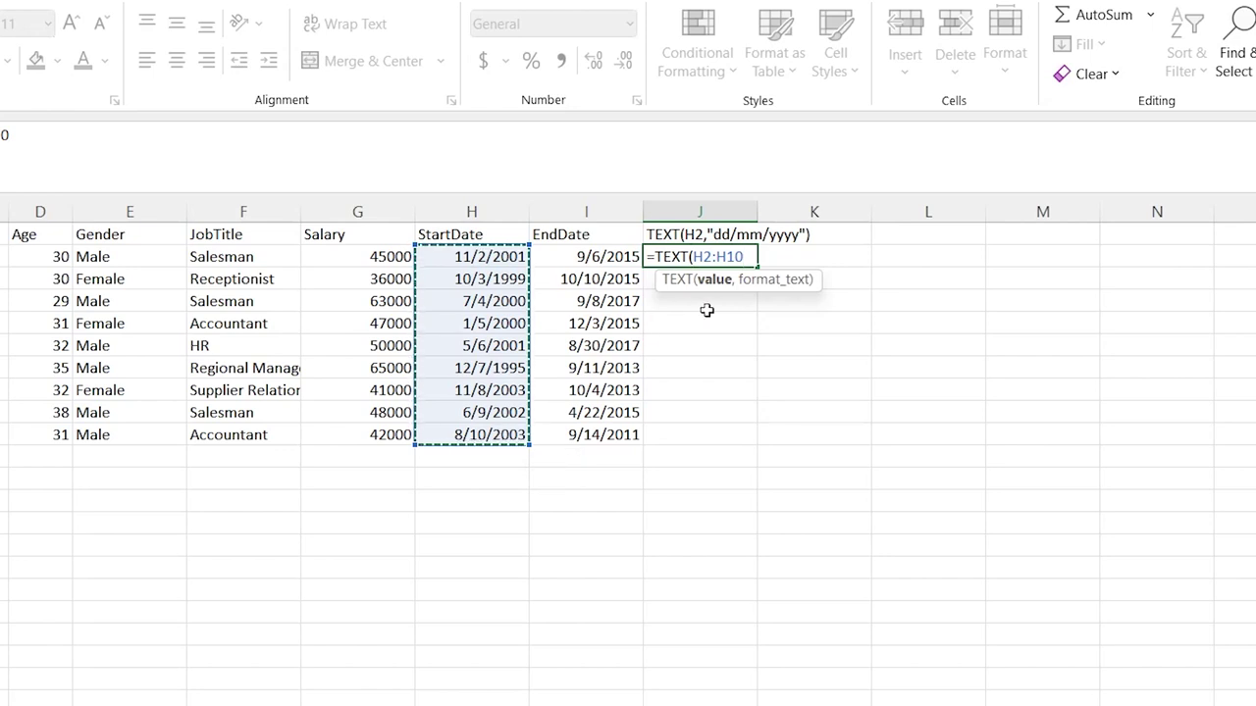
text(,)
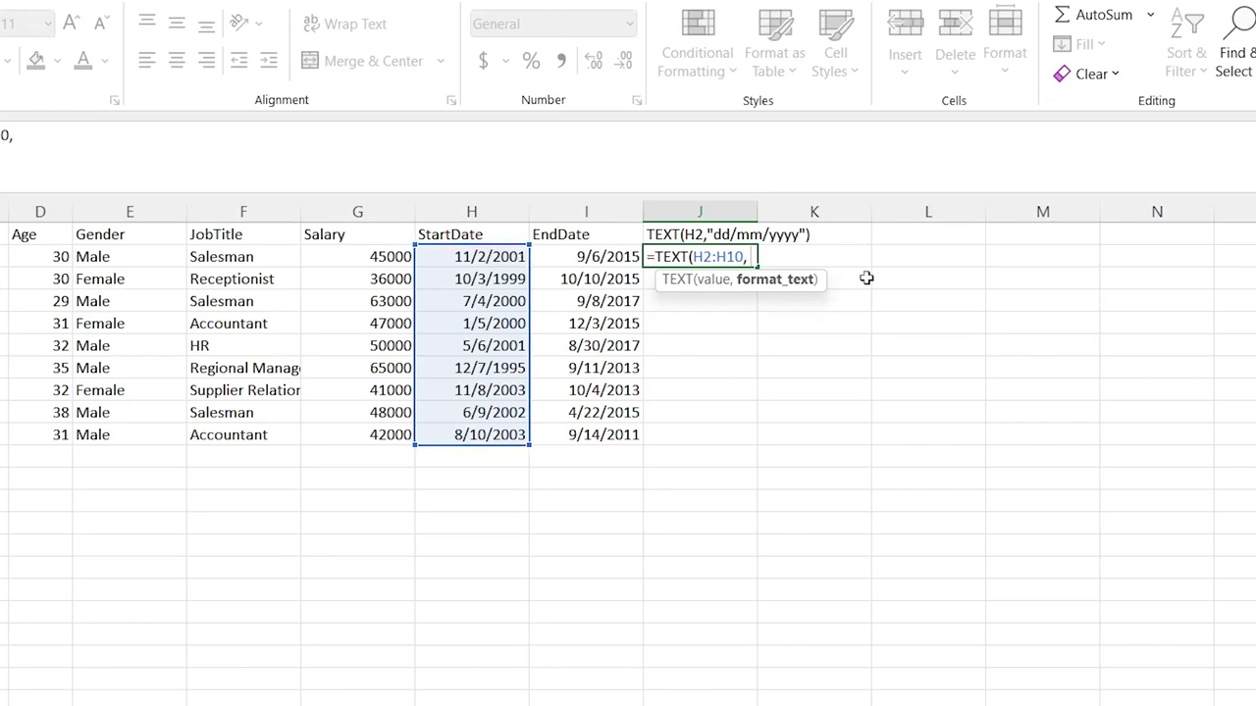
text("dd/mm)
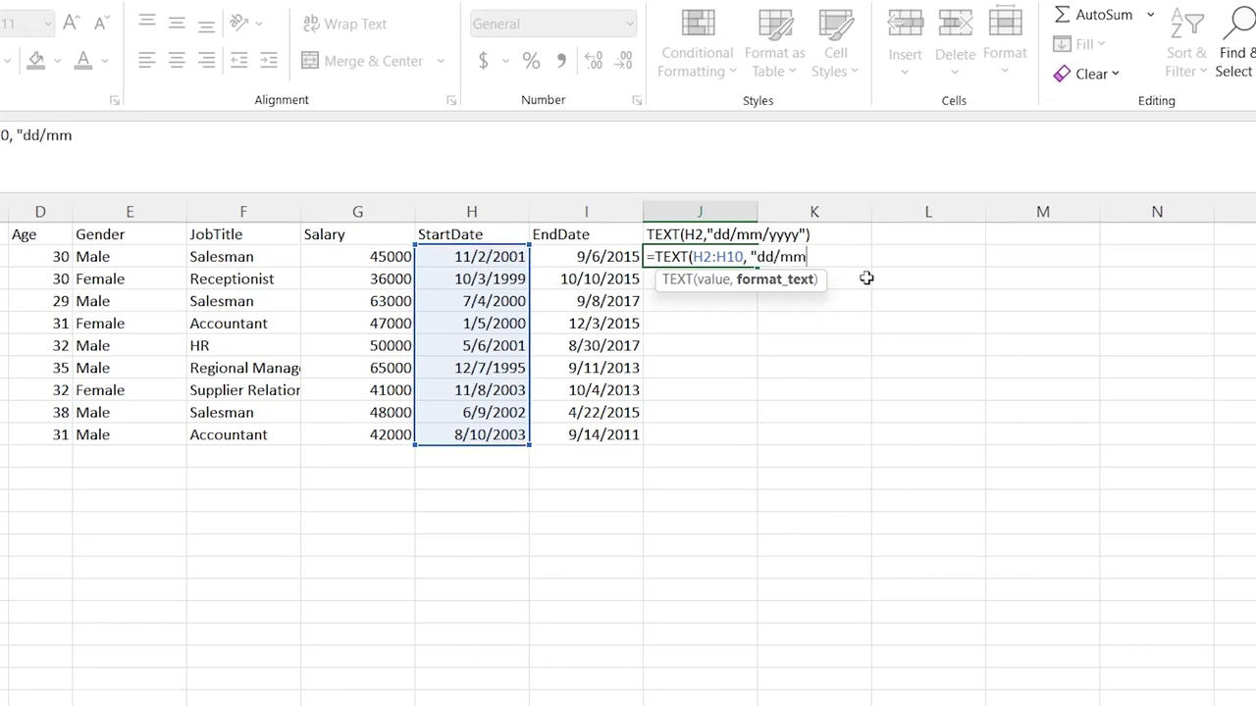
text(/yyyy"))
key(Return)
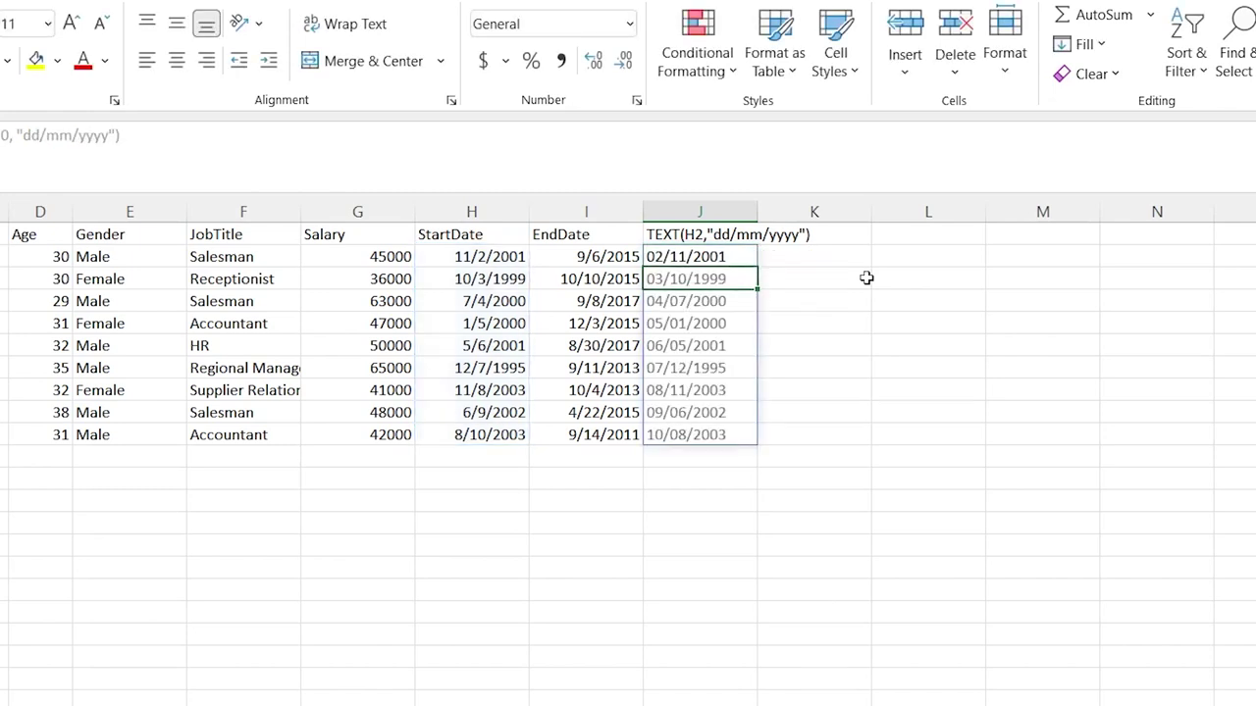
click(802, 300)
Copy the formatted dates J2:J10 and paste them as values only into L2:L10.
drag(724, 256, 718, 435)
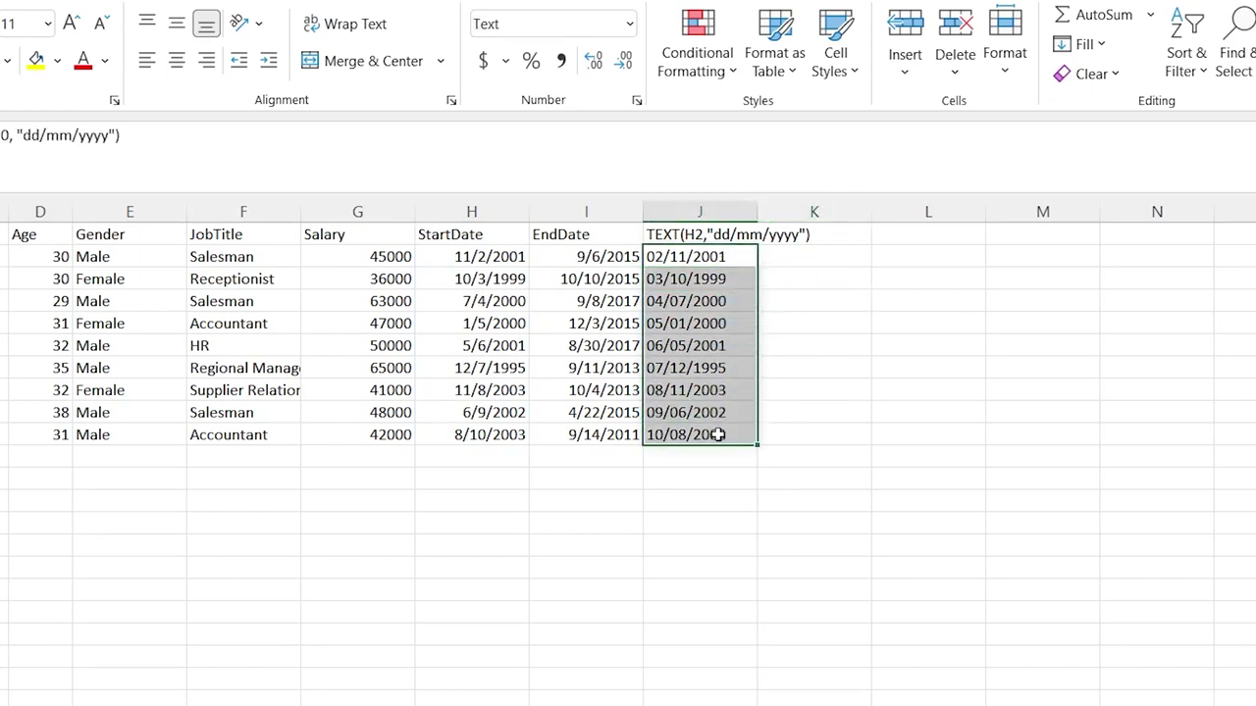
key(ctrl+q)
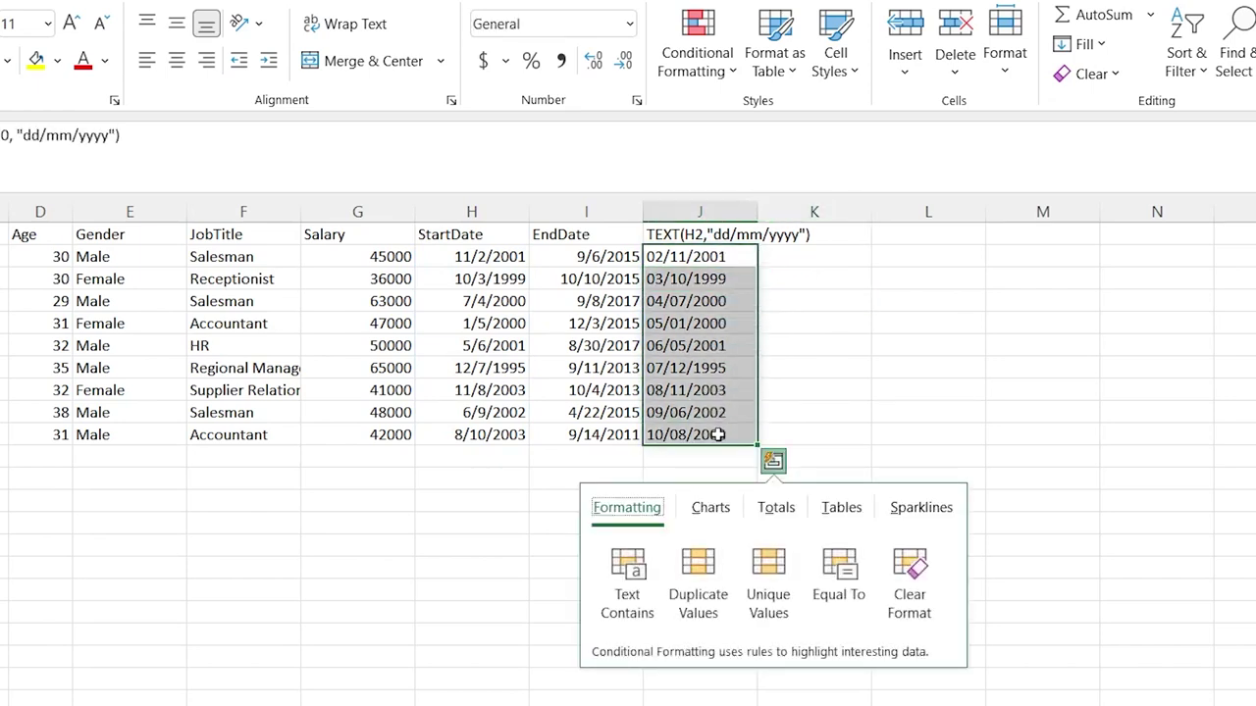
click(733, 340)
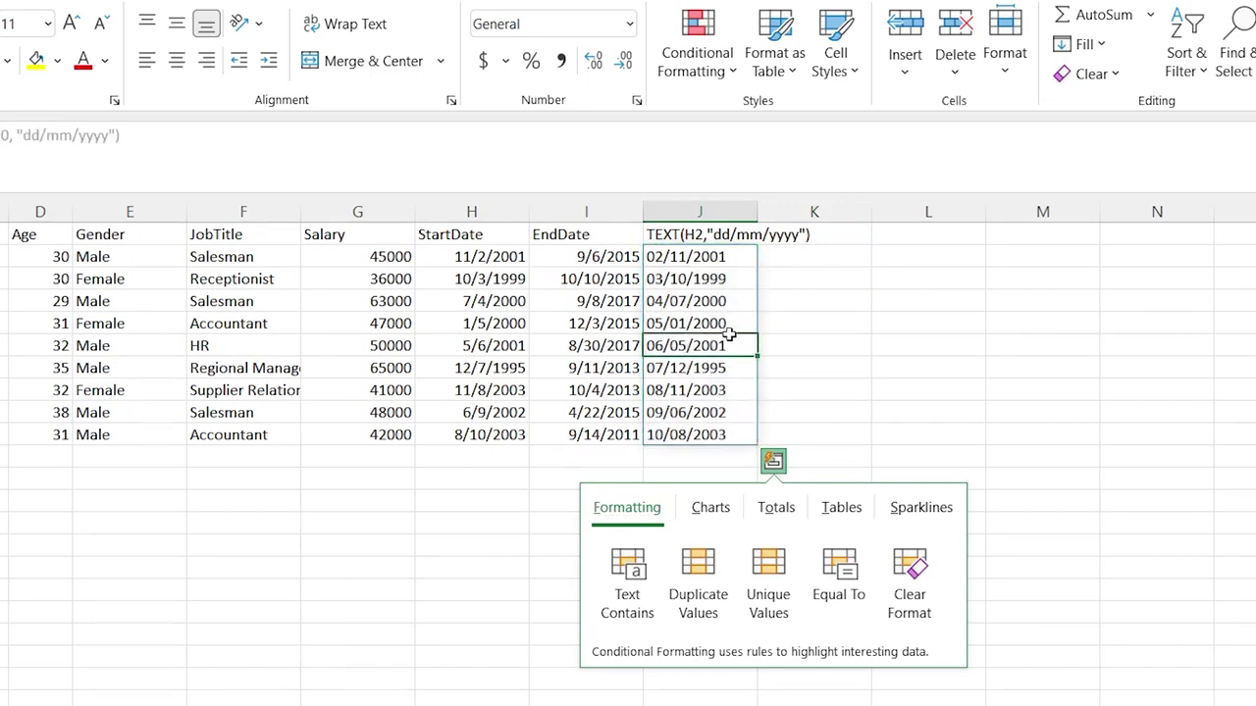
drag(734, 259, 734, 432)
key(ctrl+c)
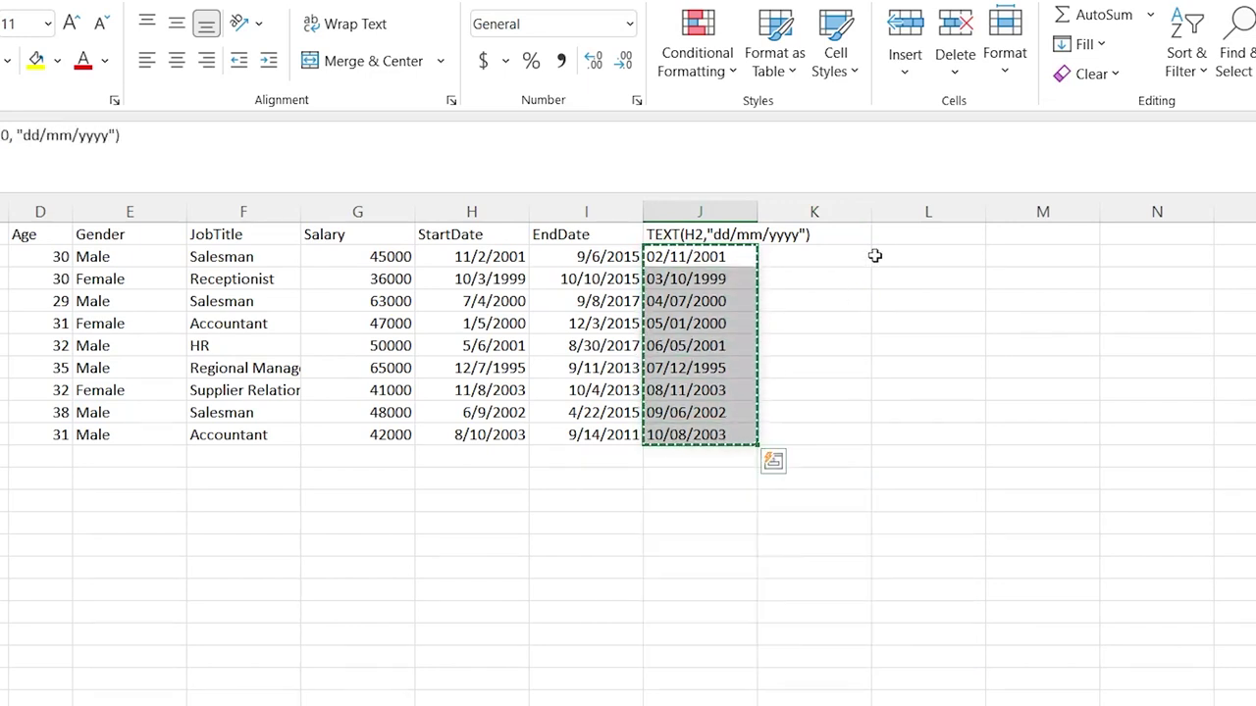
right_click(918, 254)
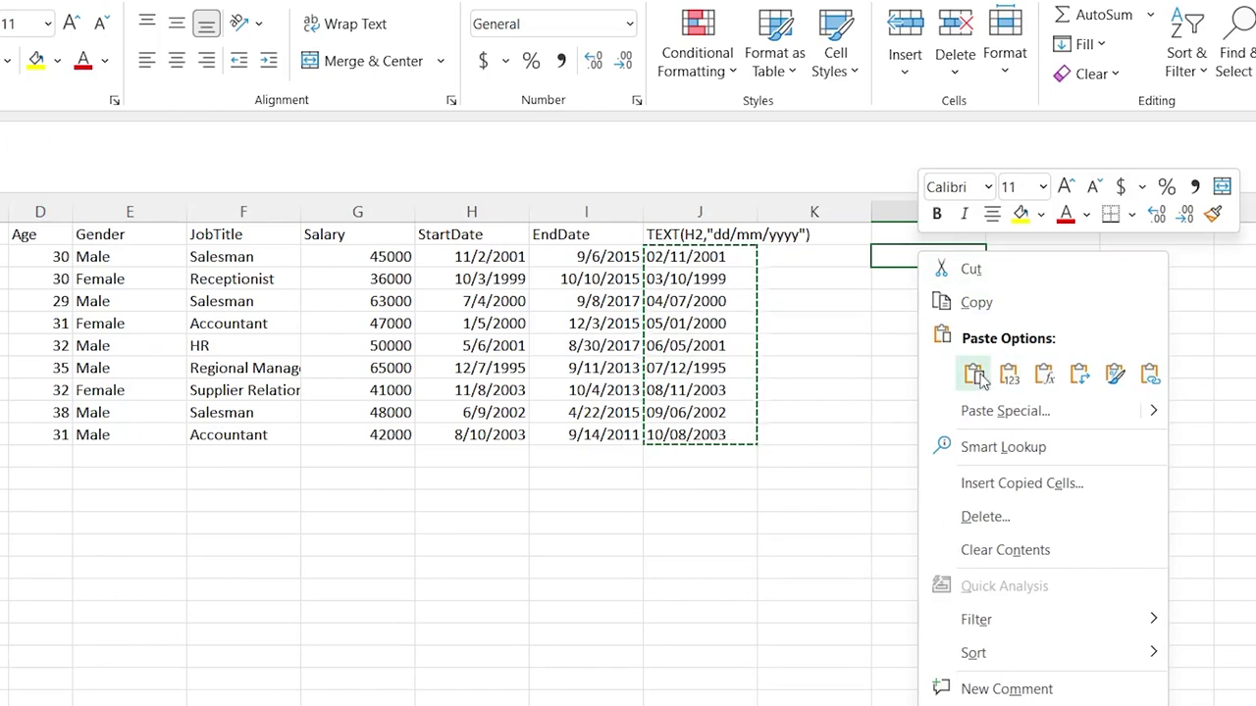
click(1009, 377)
click(936, 301)
click(904, 254)
key(ctrl+Down)
key(ctrl+Up)
click(943, 329)
Enter =RIGHT(L2#,4) in M2 to extract each date's four-digit year.
click(1039, 254)
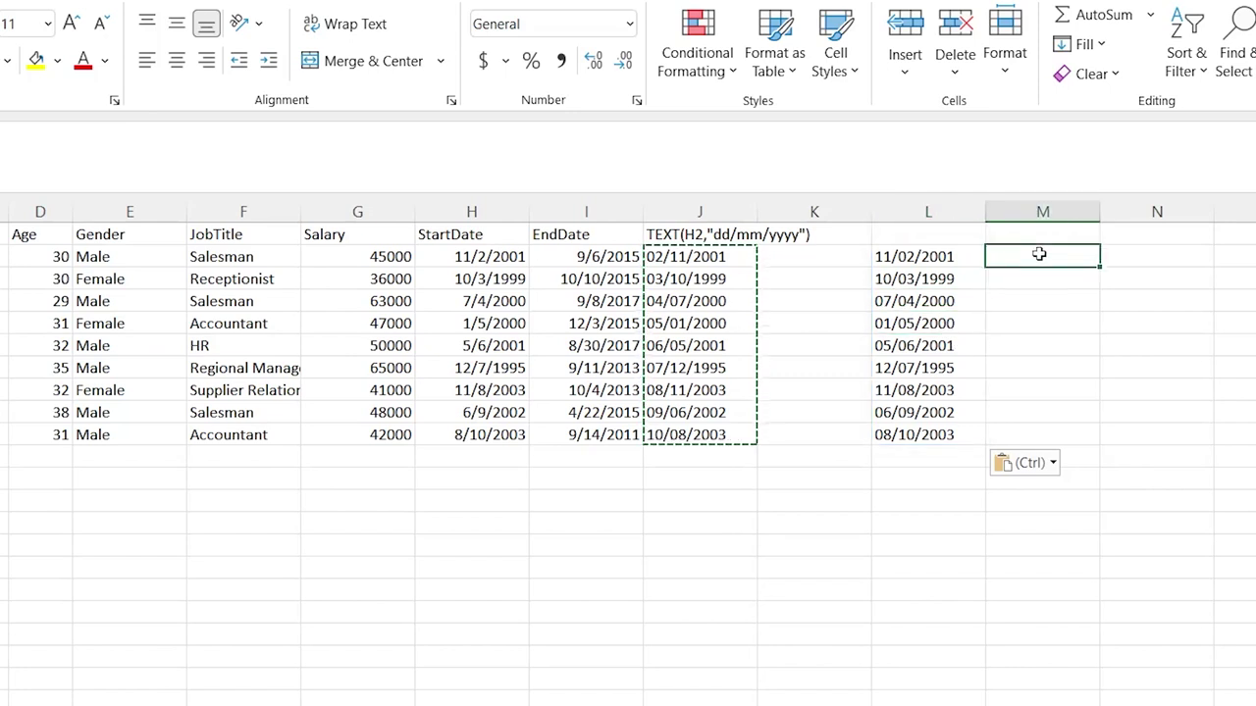
text(=RIGHT()
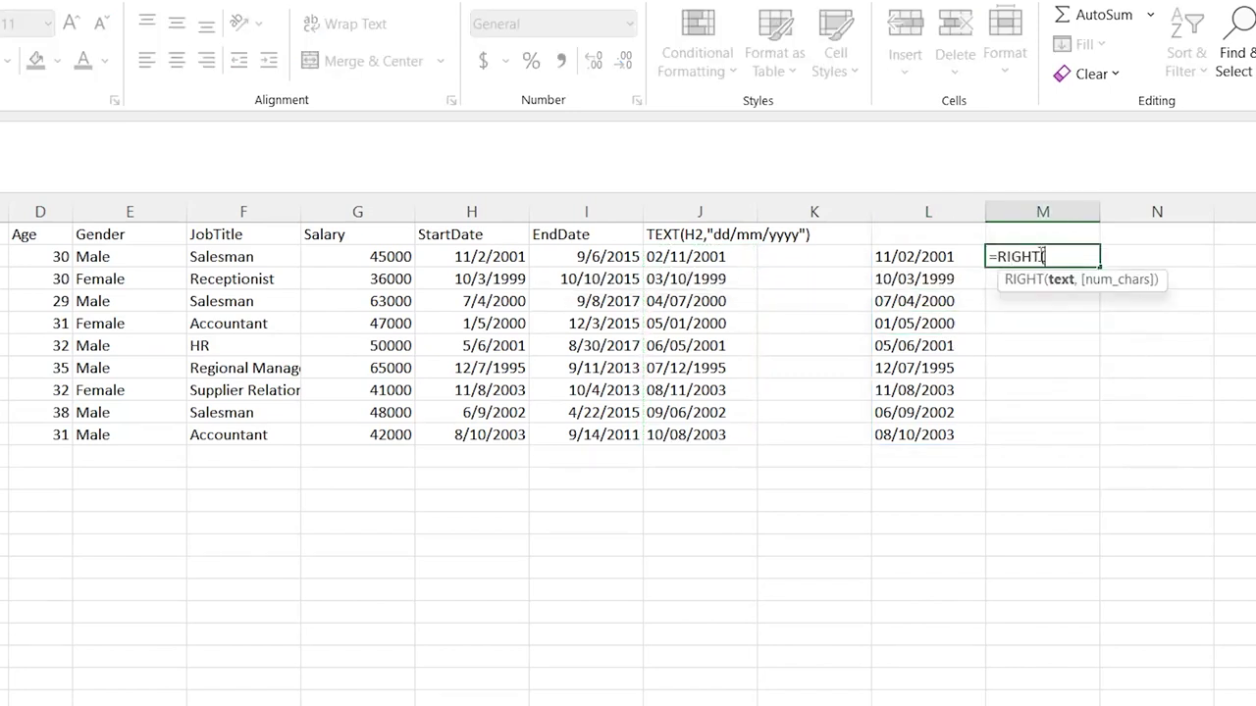
click(939, 255)
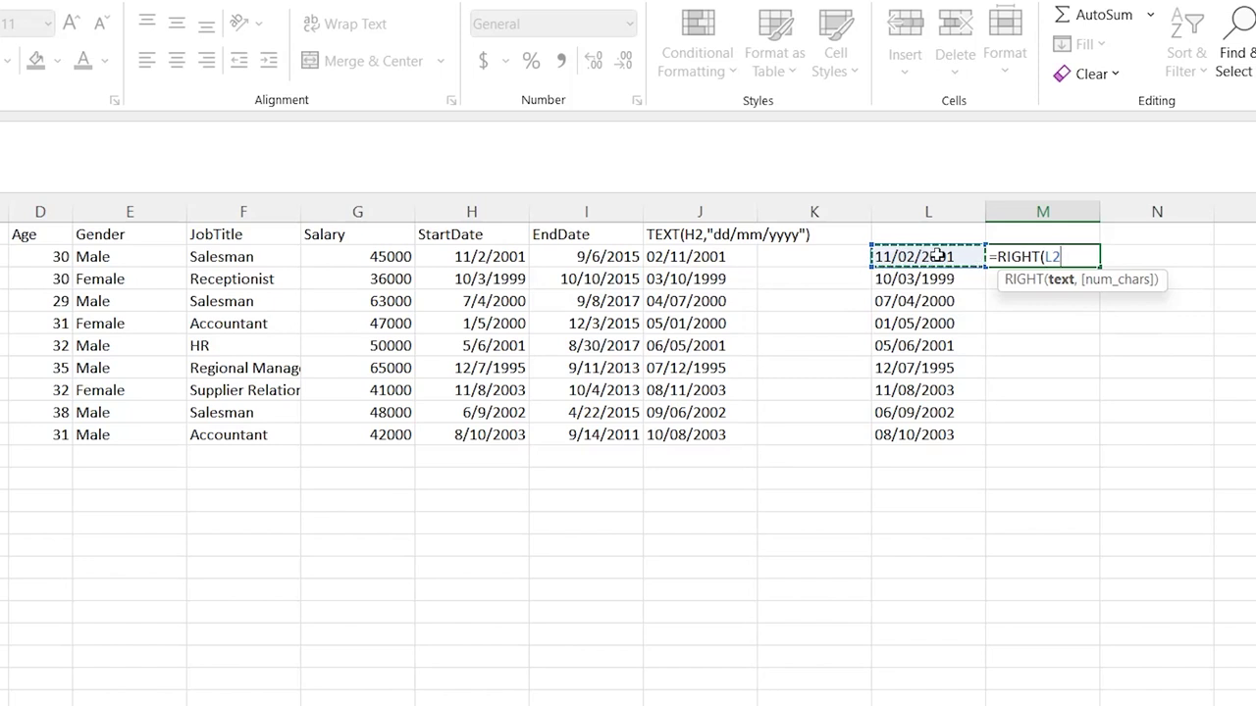
drag(938, 255, 925, 435)
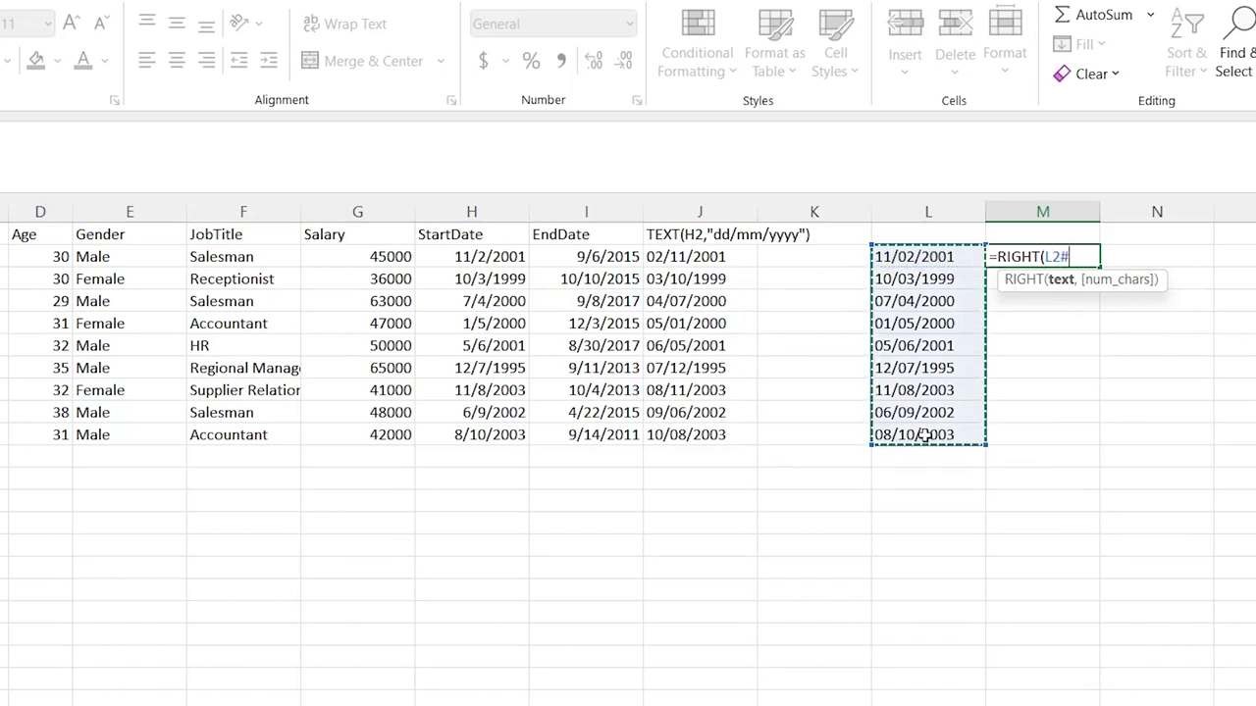
text(,)
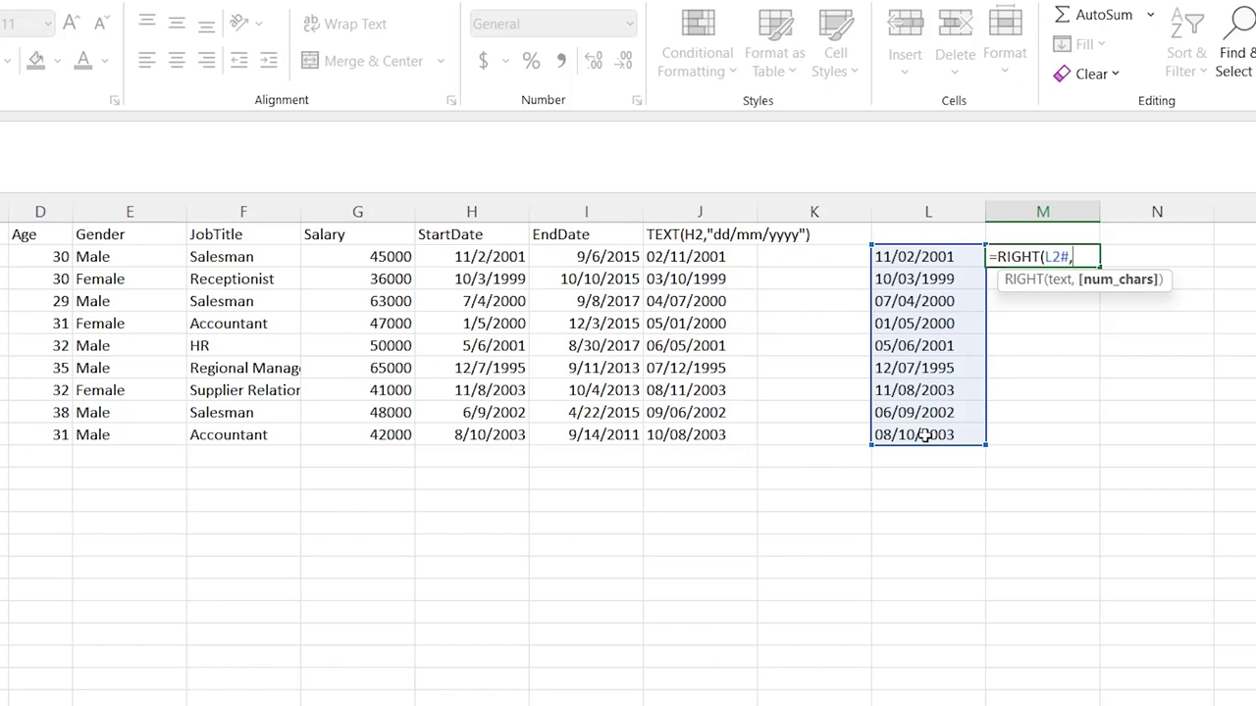
text(4)
key(Return)
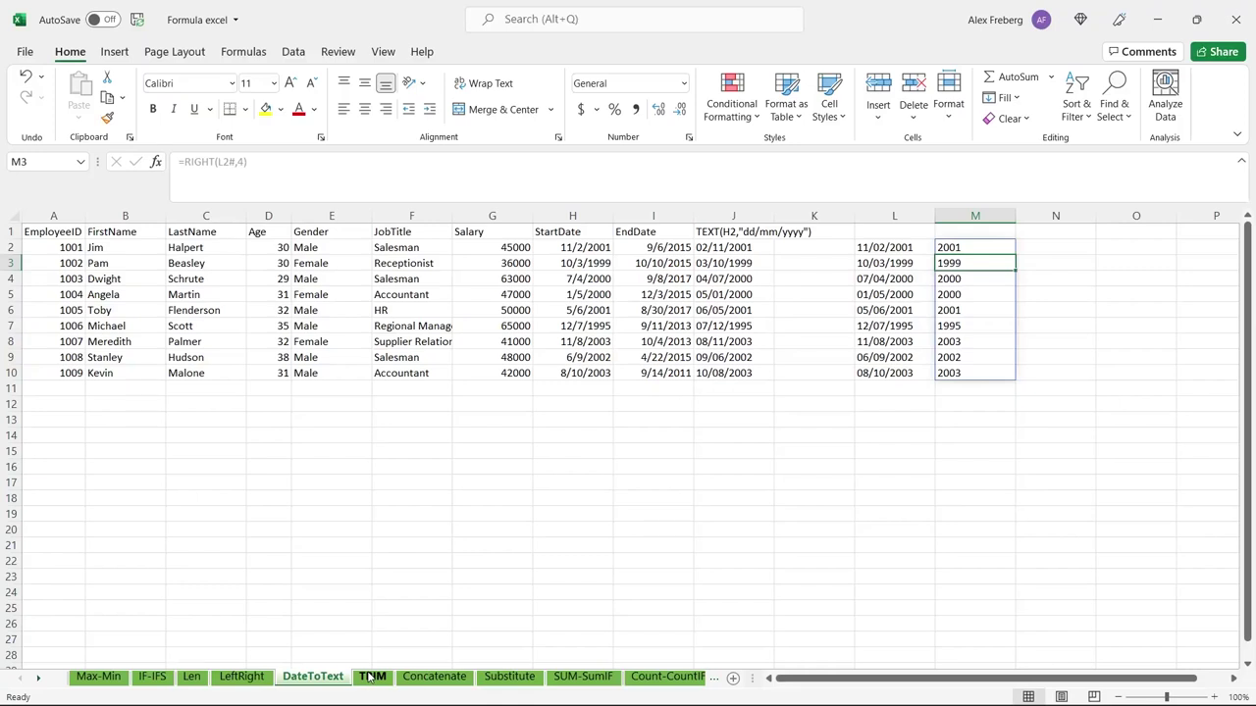
On the TRIM sheet, inspect the LastName entries C2:C10, including the trailing space after Malone.
click(369, 677)
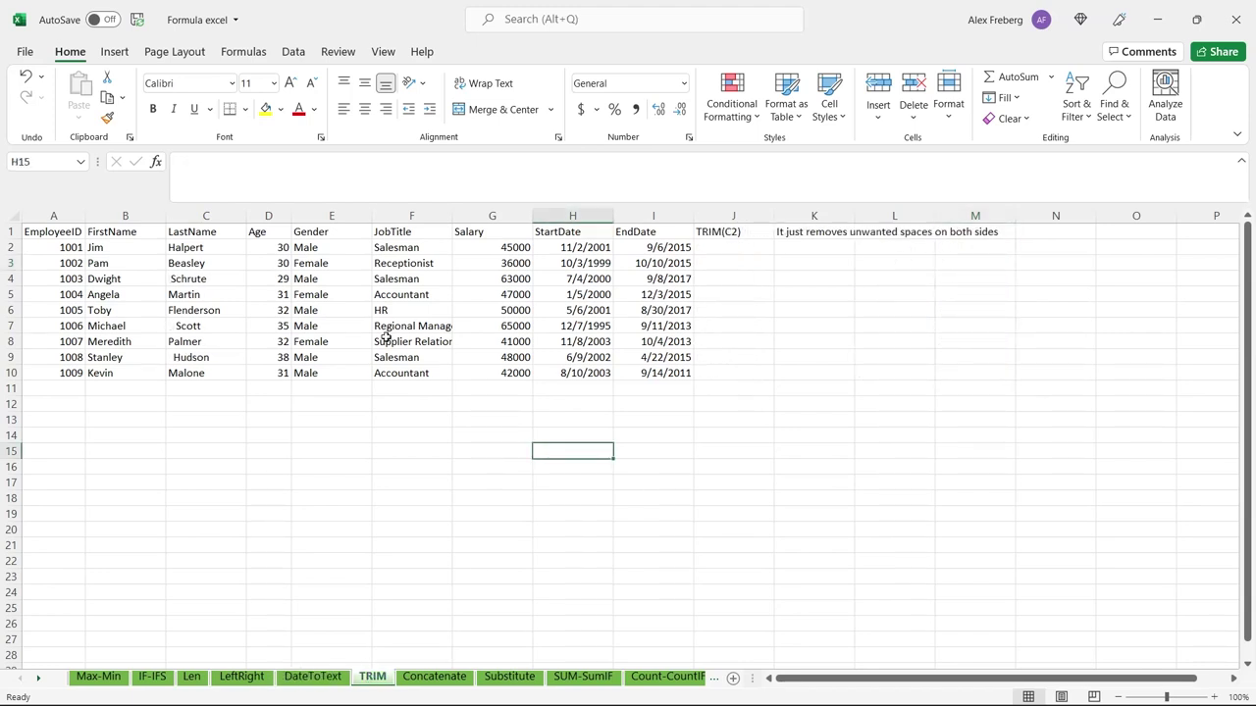
drag(190, 248, 200, 385)
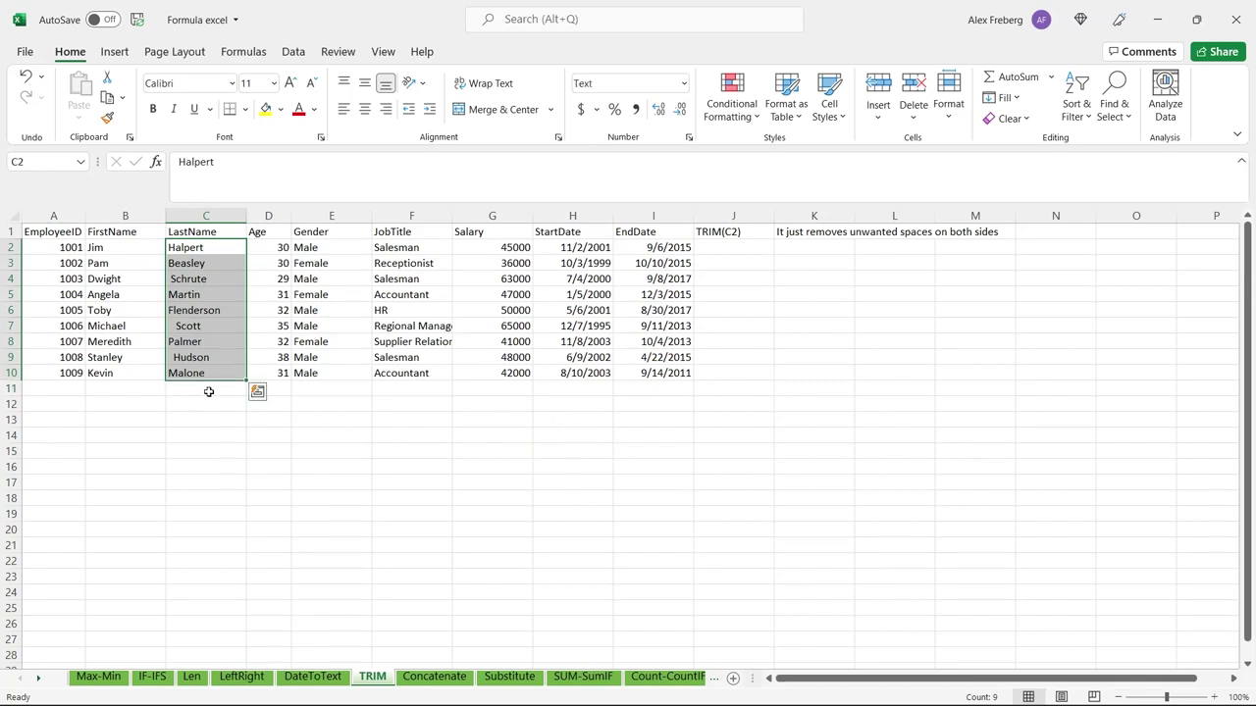
click(208, 392)
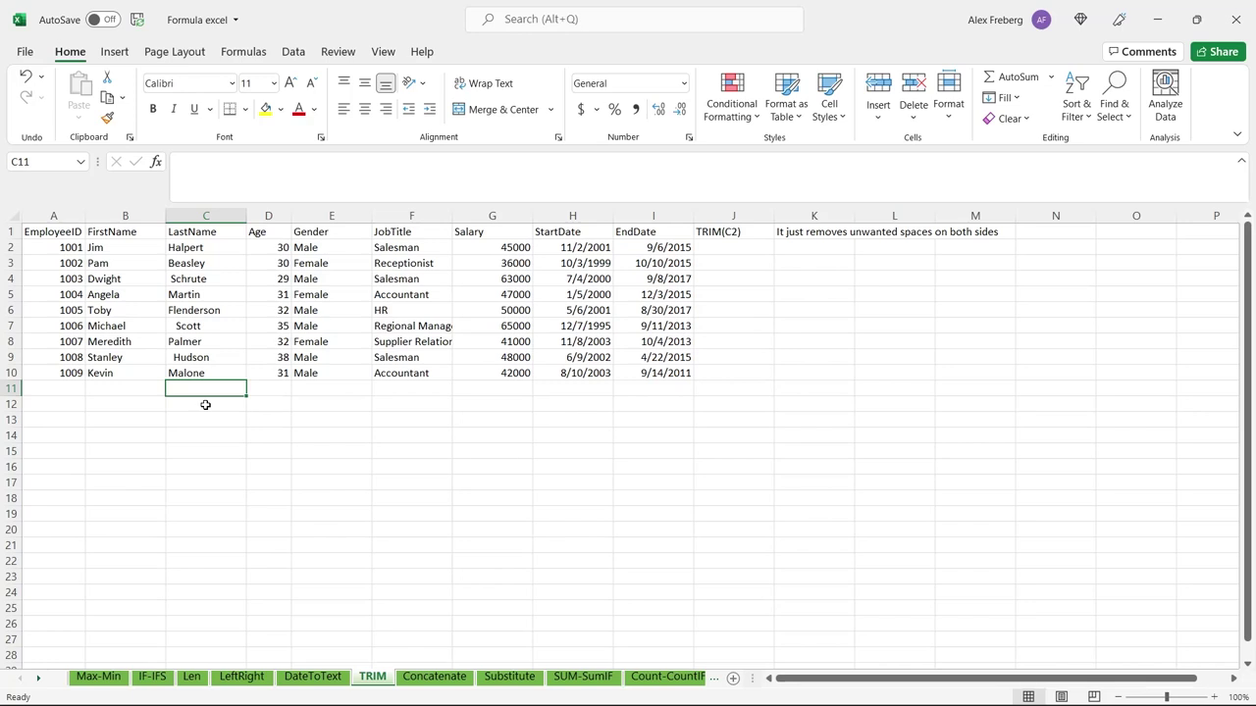
double_click(207, 372)
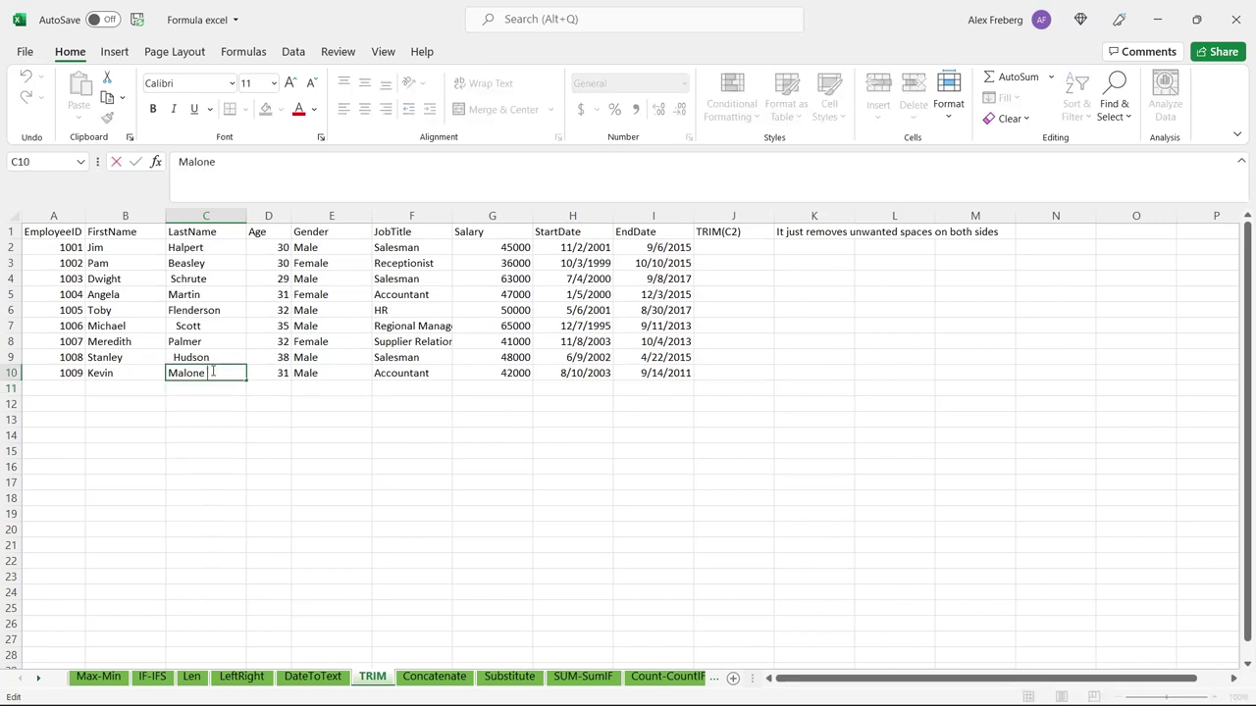
key(BackSpace)
click(218, 403)
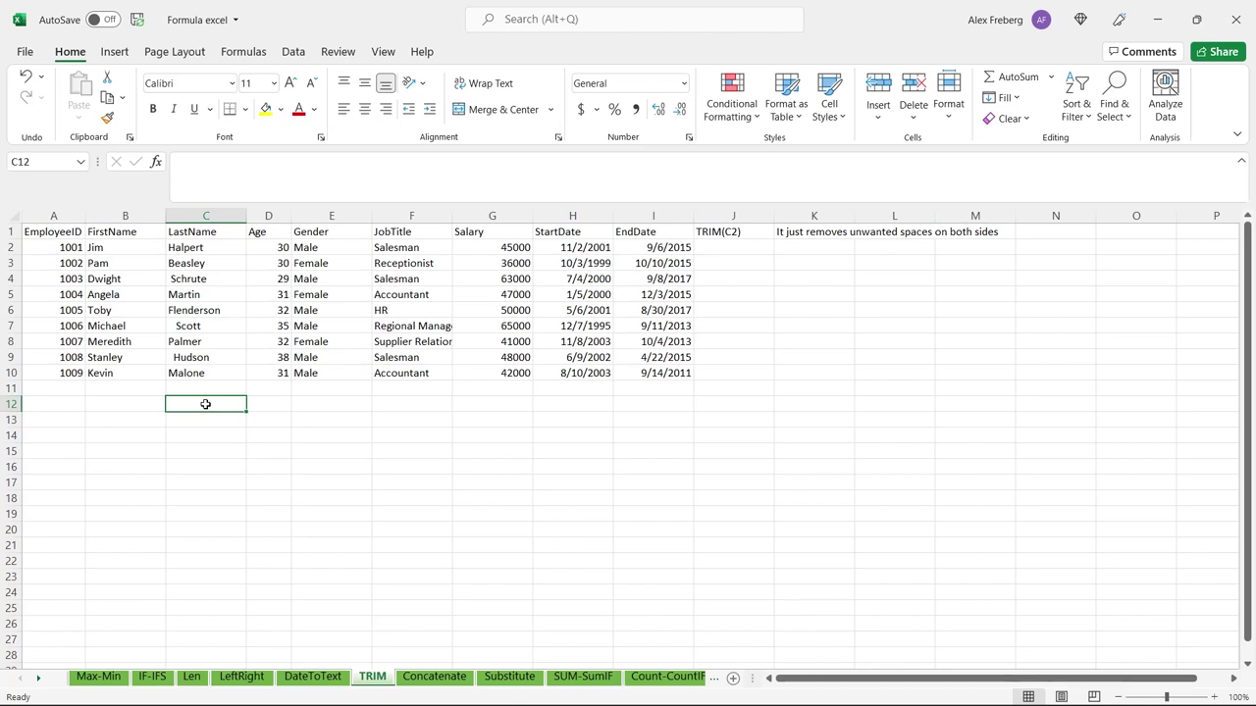
drag(221, 247, 222, 369)
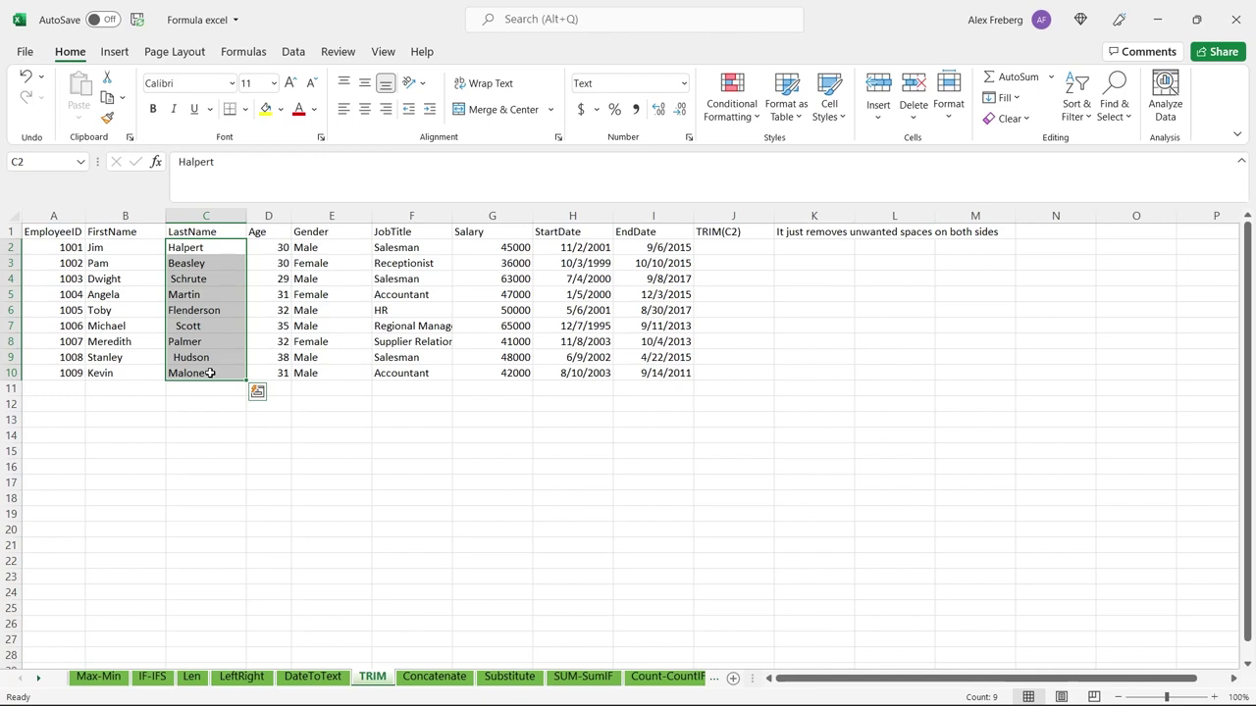
click(210, 247)
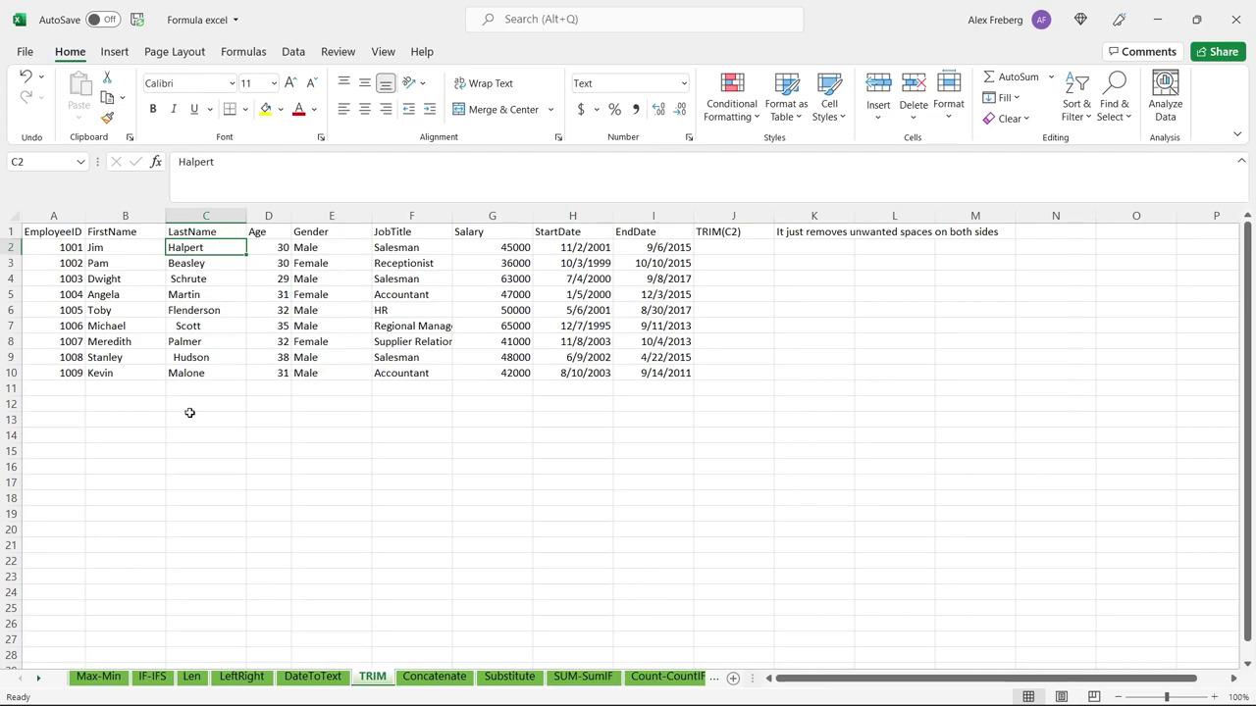
Enter =TRIM(C2:C10) in J2 to spill space-stripped last names, then go to the Concatenate sheet.
double_click(749, 249)
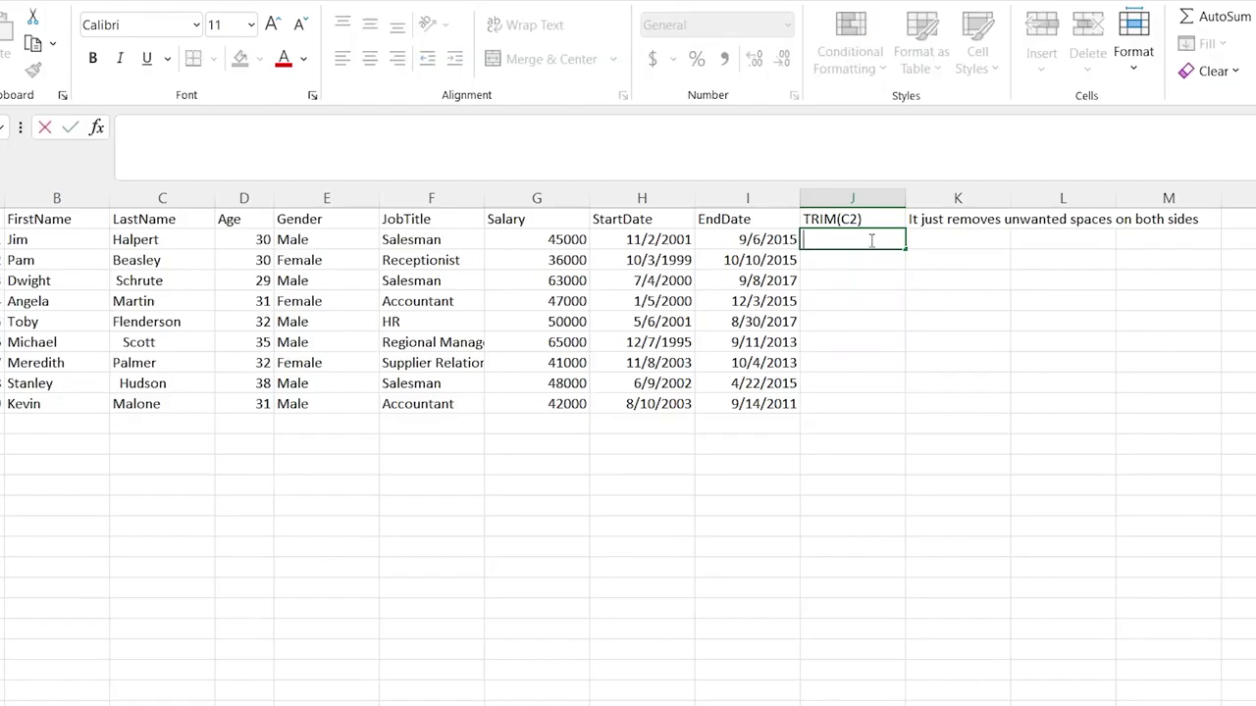
text(=TRIM)
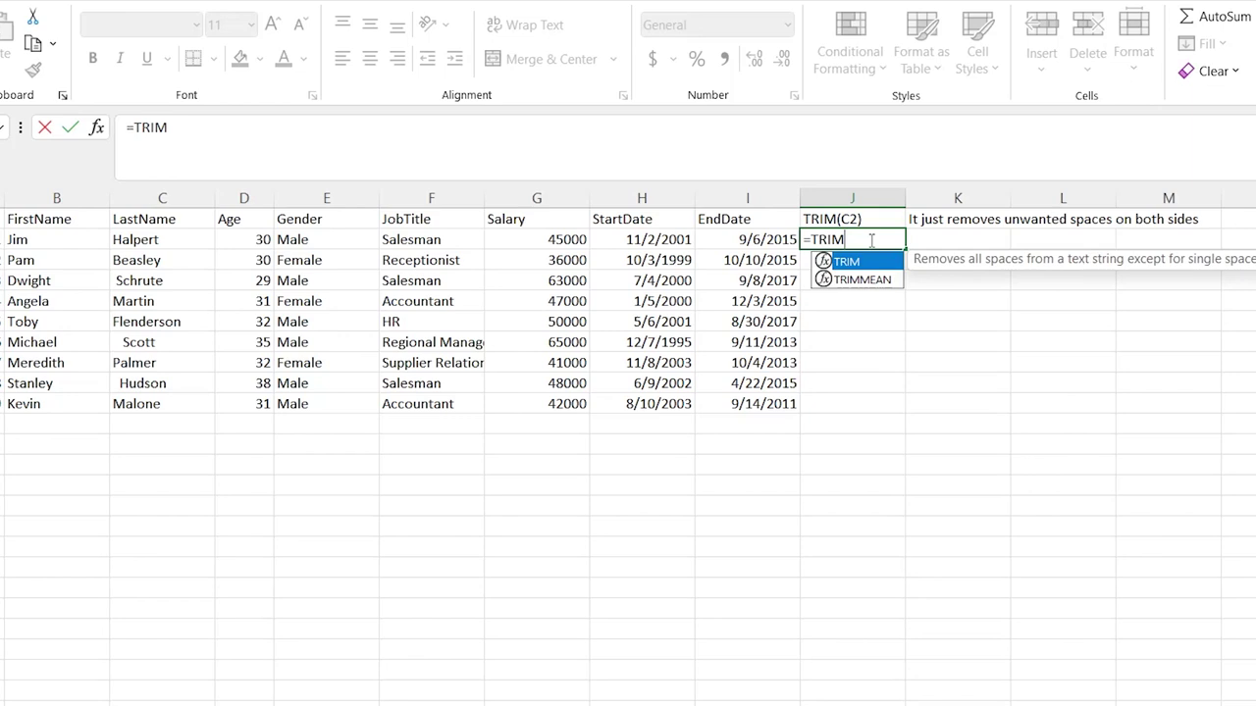
text(()
key(BackSpace)
text(()
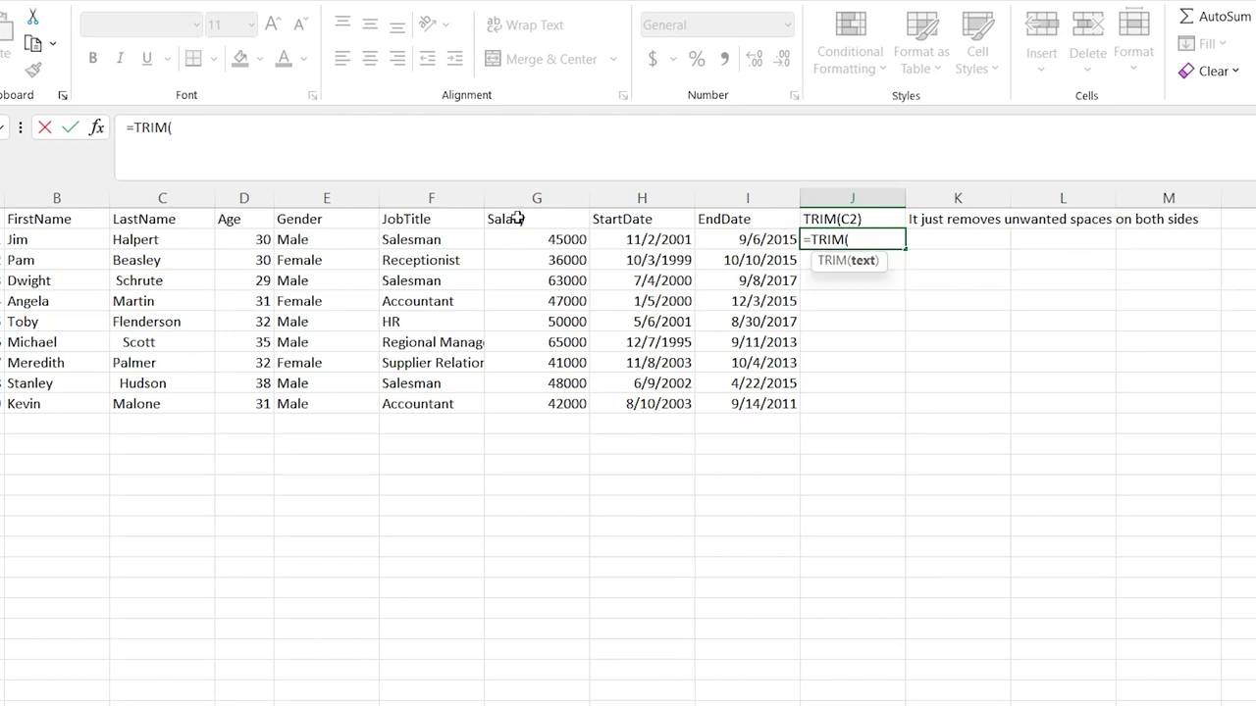
click(170, 239)
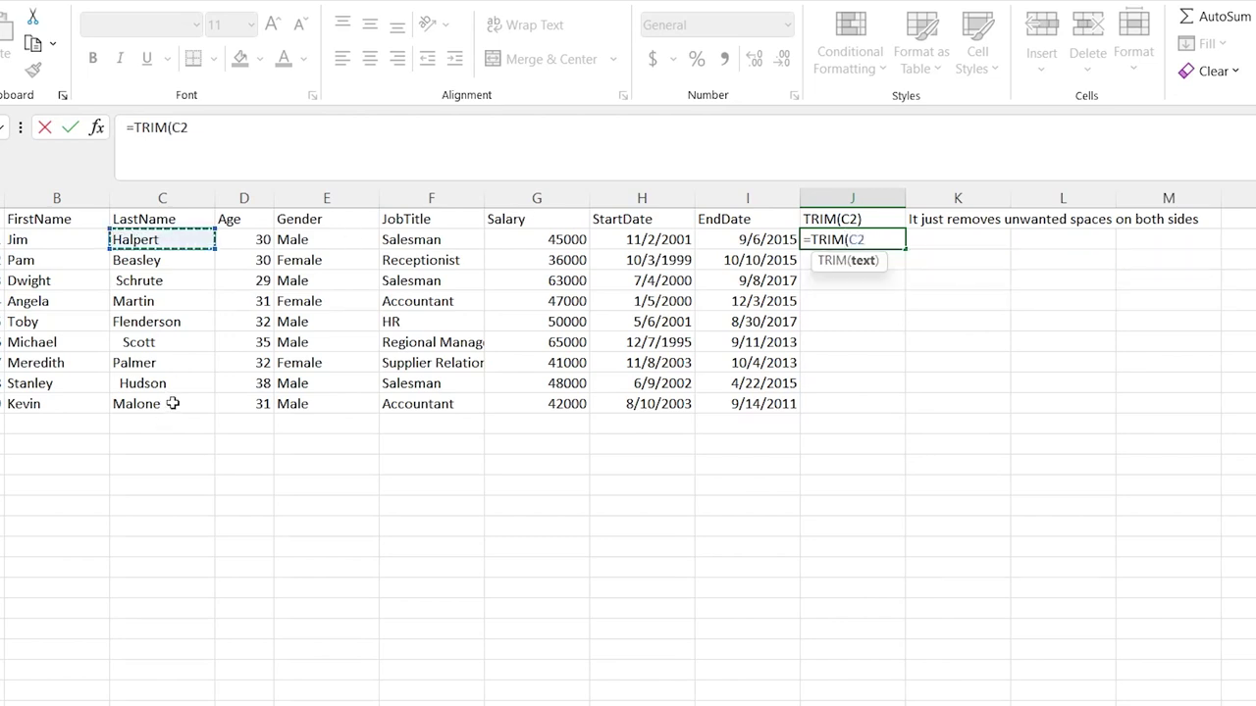
shift+click(172, 403)
text())
key(Return)
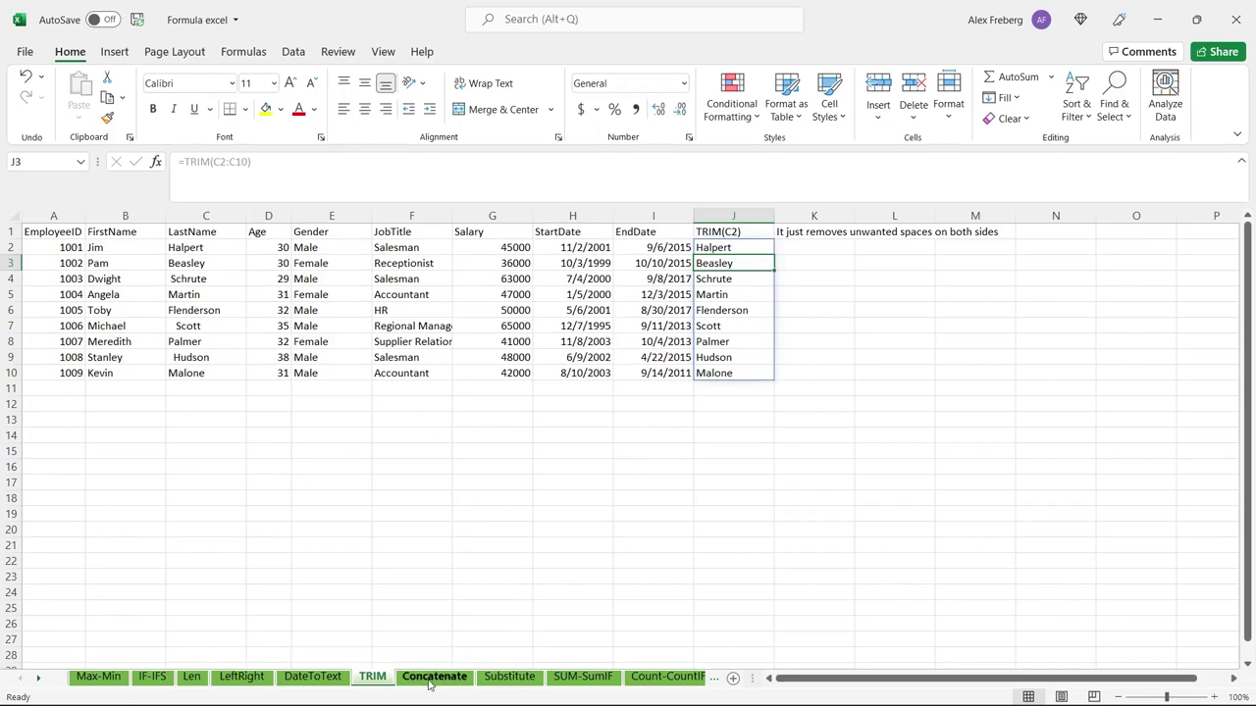
click(432, 677)
Begin =CONCATENATE( in J2, briefly viewing and closing the CONCATENATE help article.
click(709, 386)
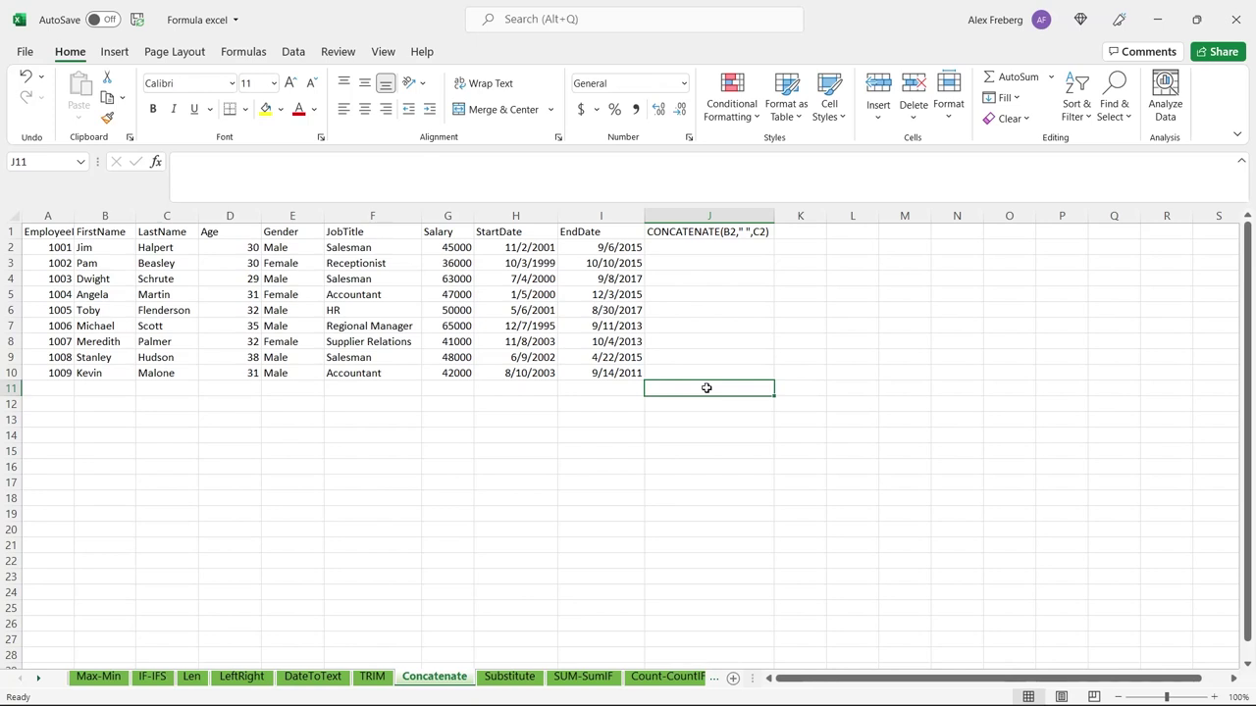
click(711, 246)
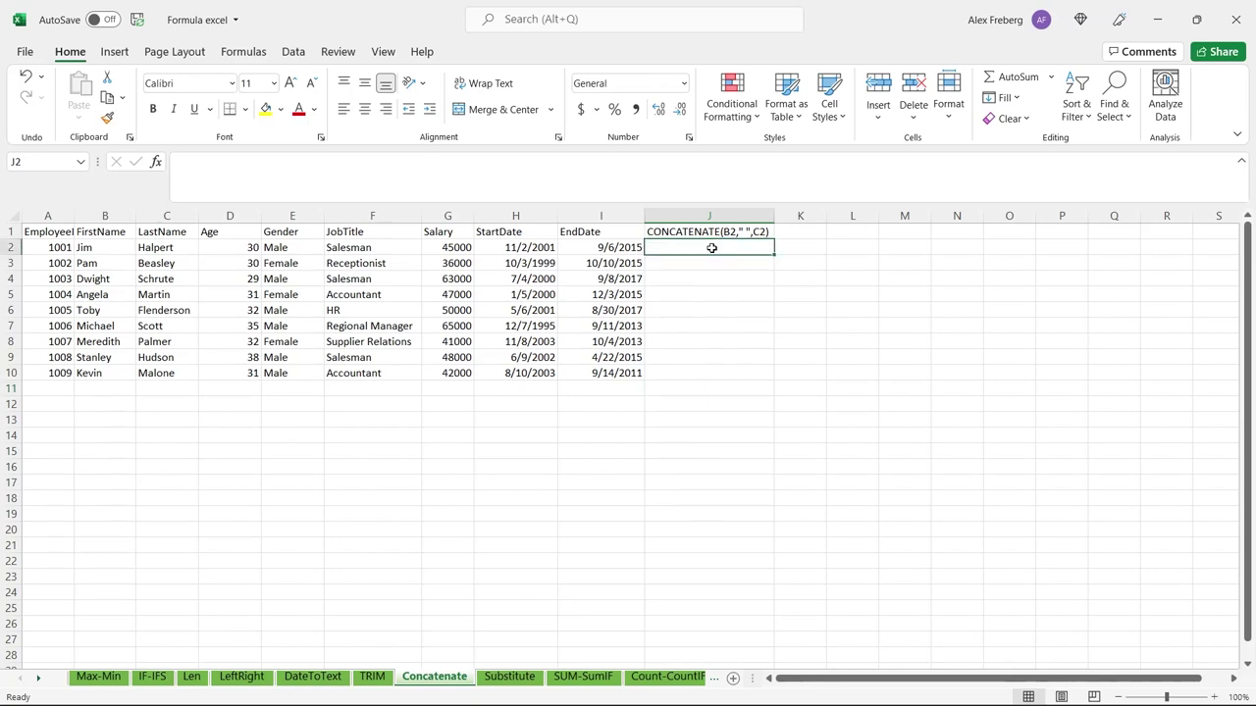
text(=)
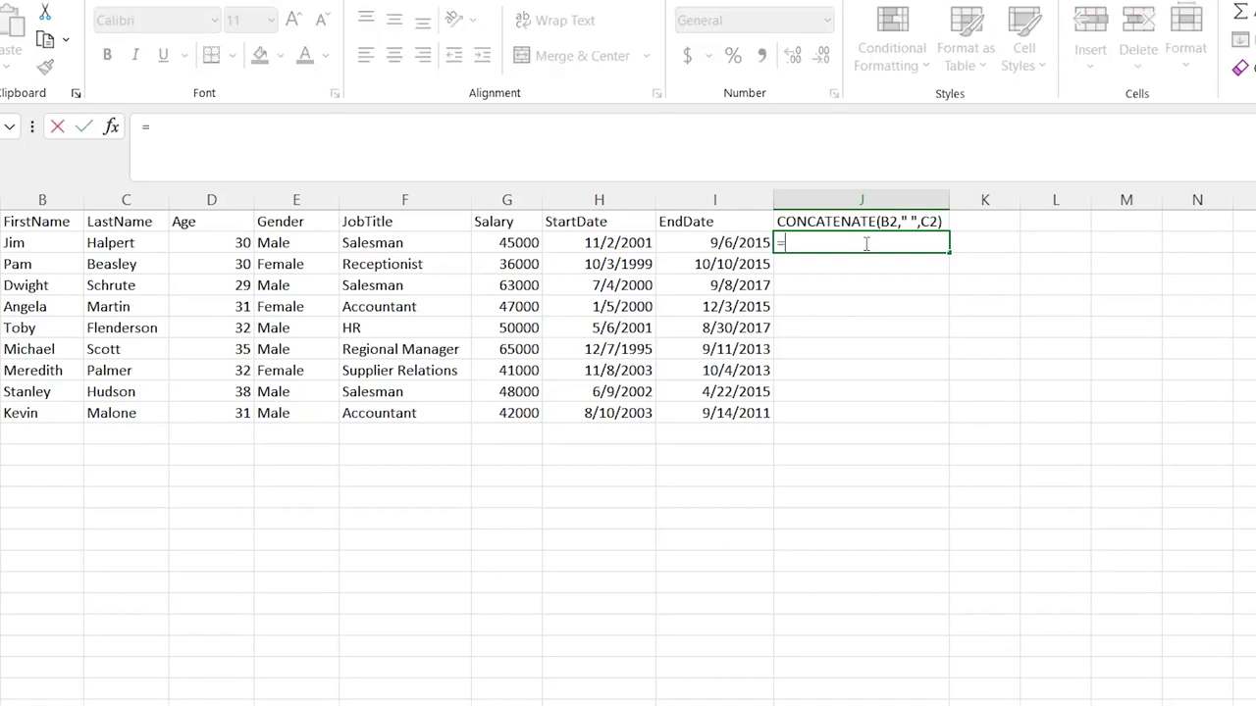
text(CON)
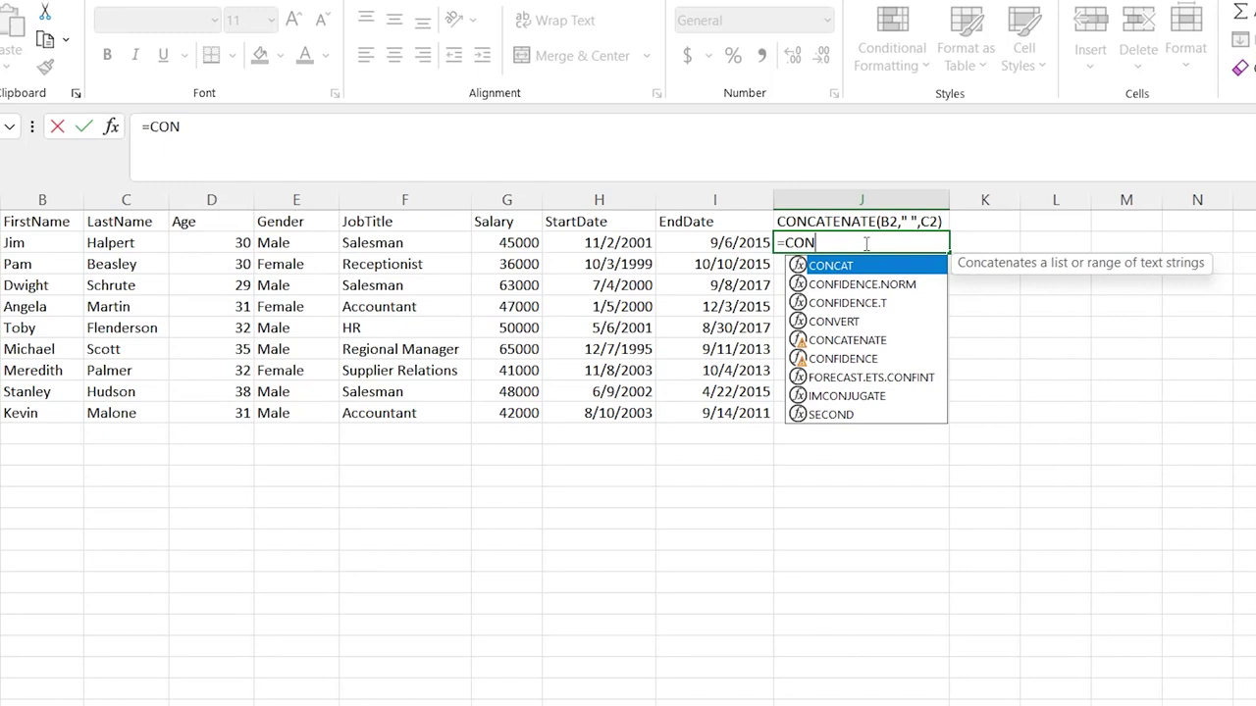
double_click(847, 339)
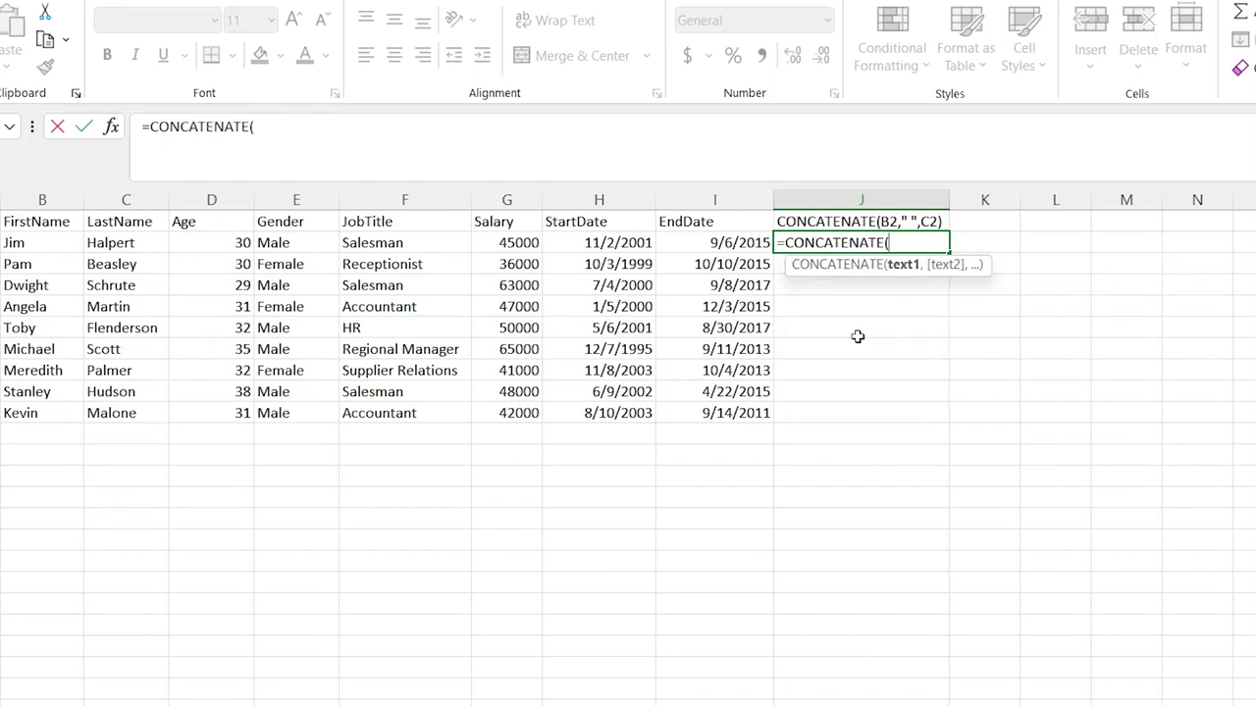
click(867, 277)
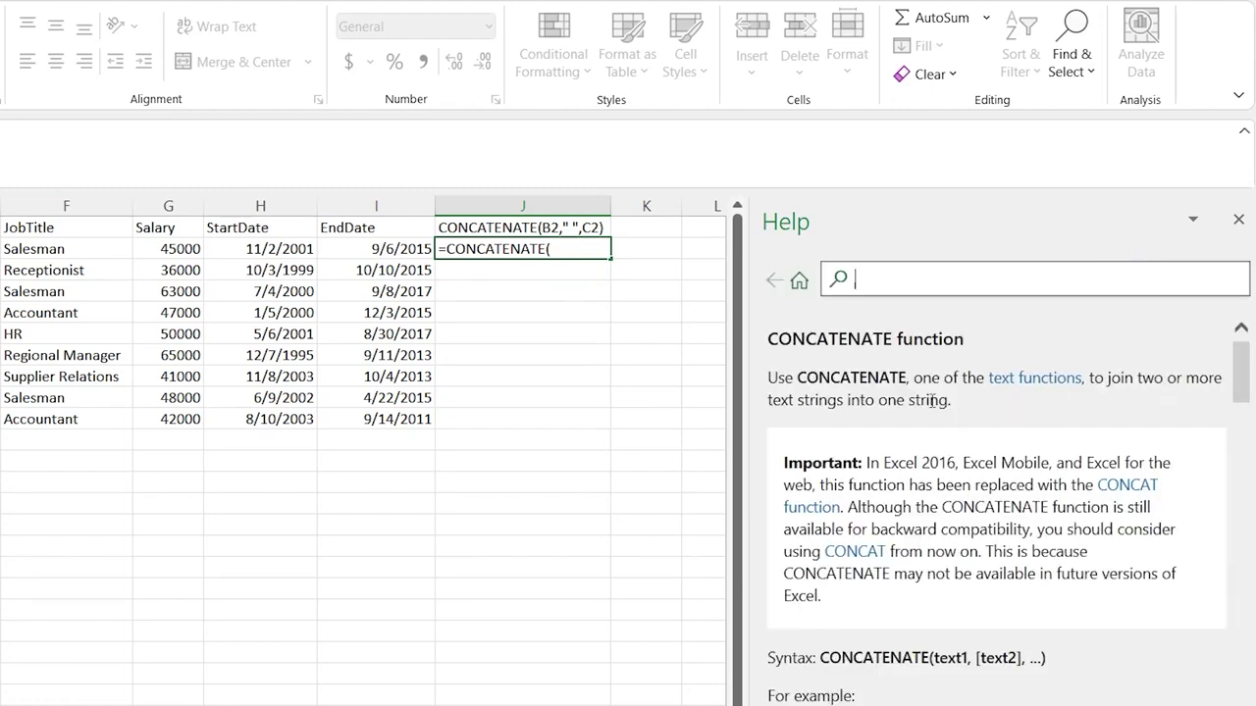
click(1238, 220)
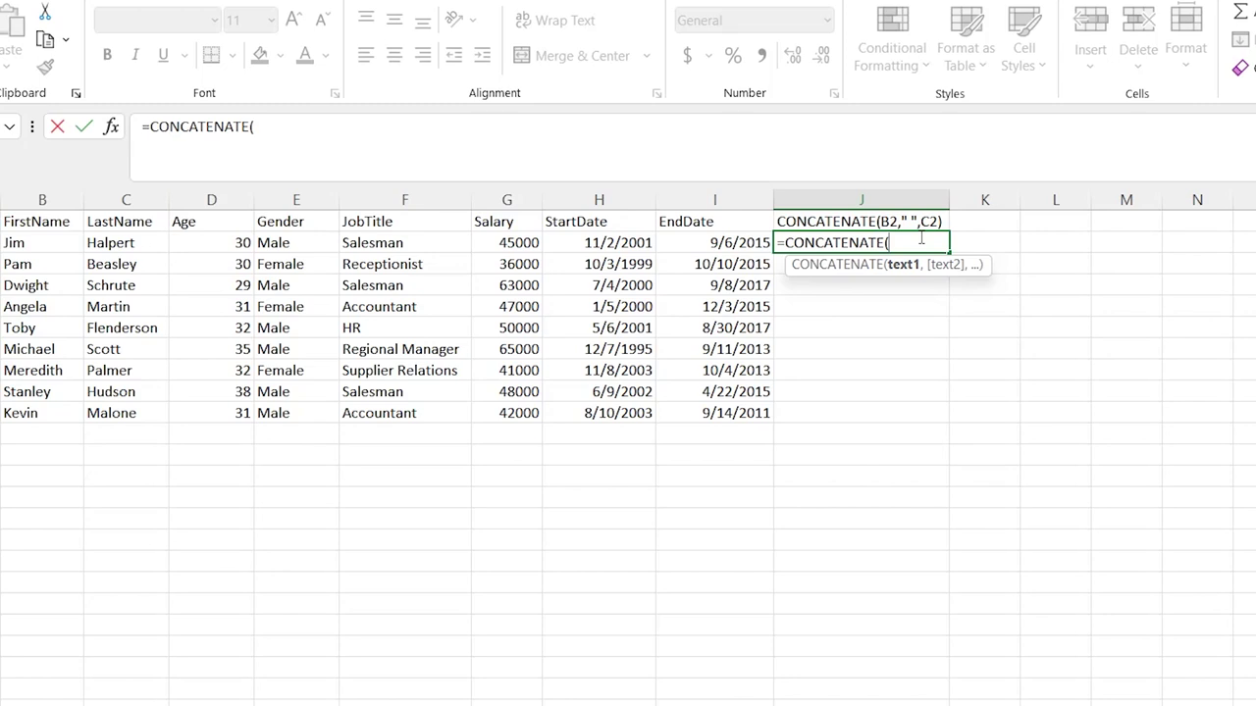
Enter =CONCATENATE(B2,C2) in J2 to join first and last names.
click(57, 243)
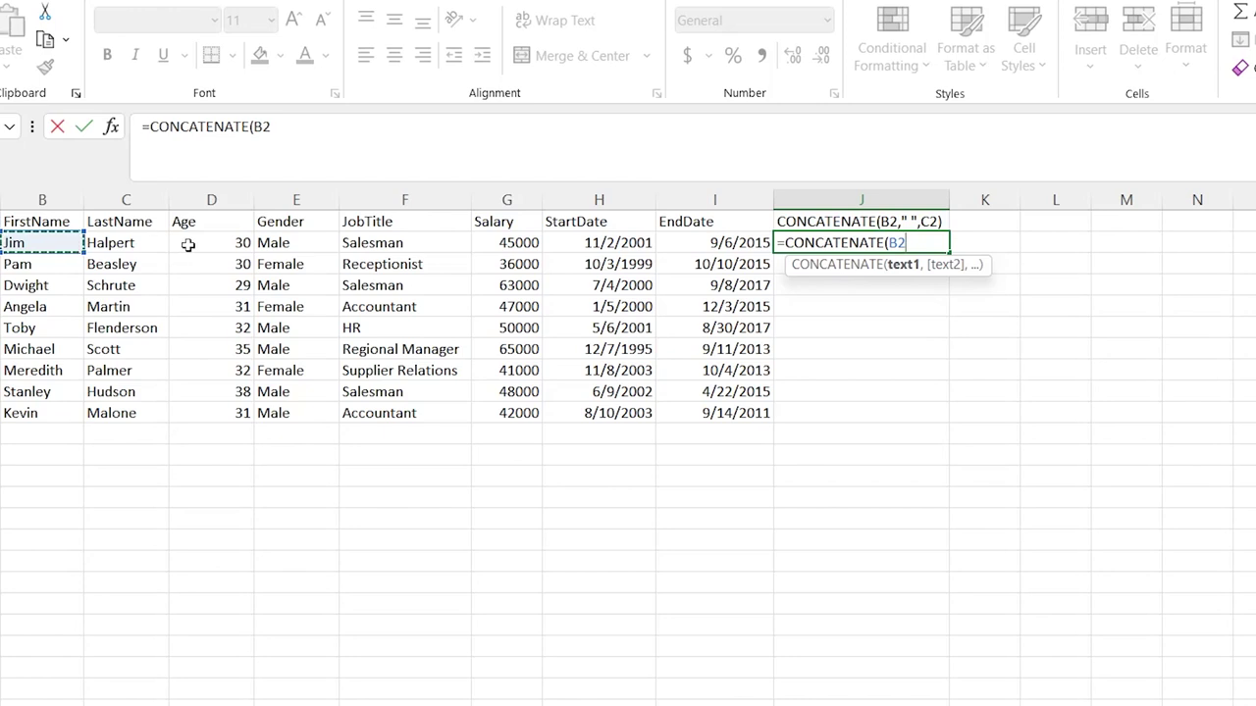
text(,)
click(137, 244)
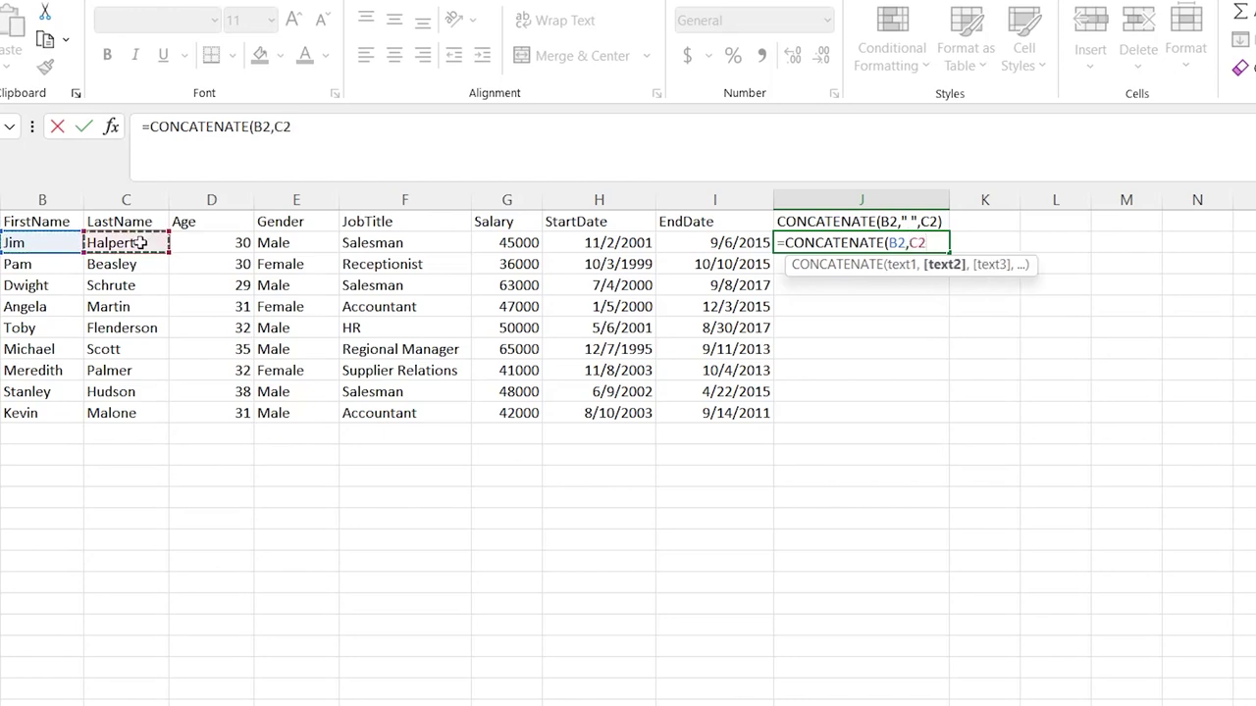
text())
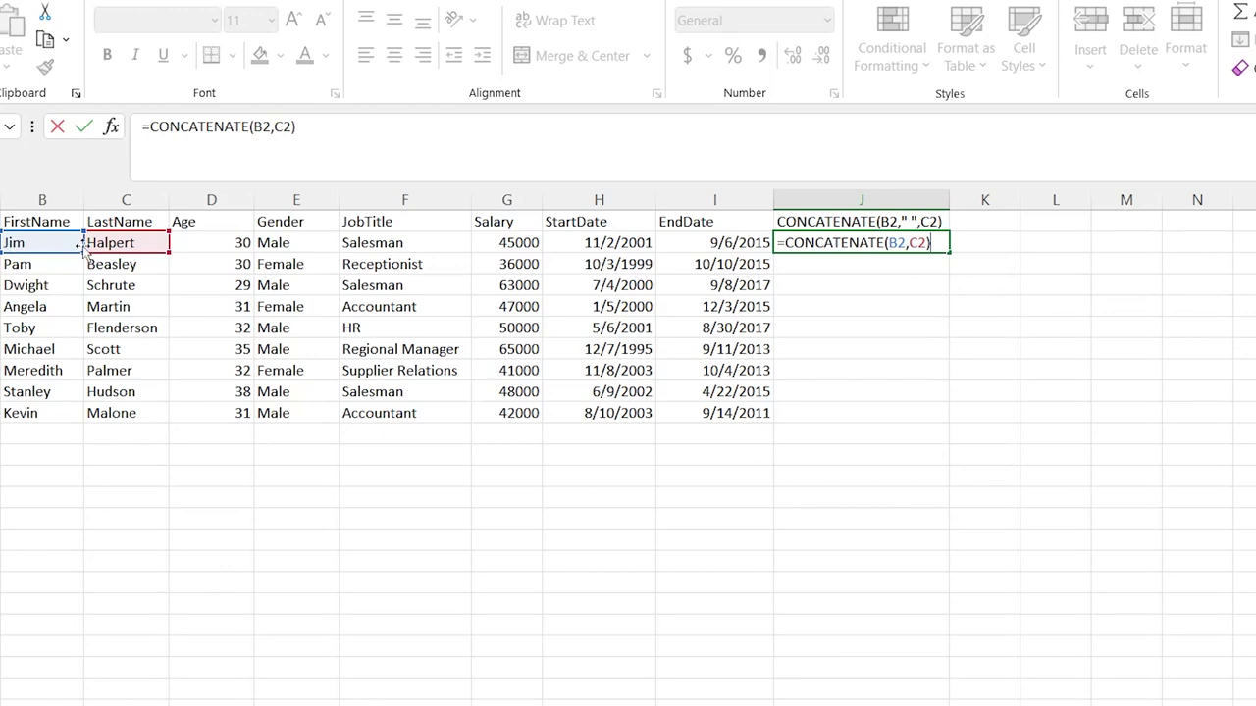
key(Return)
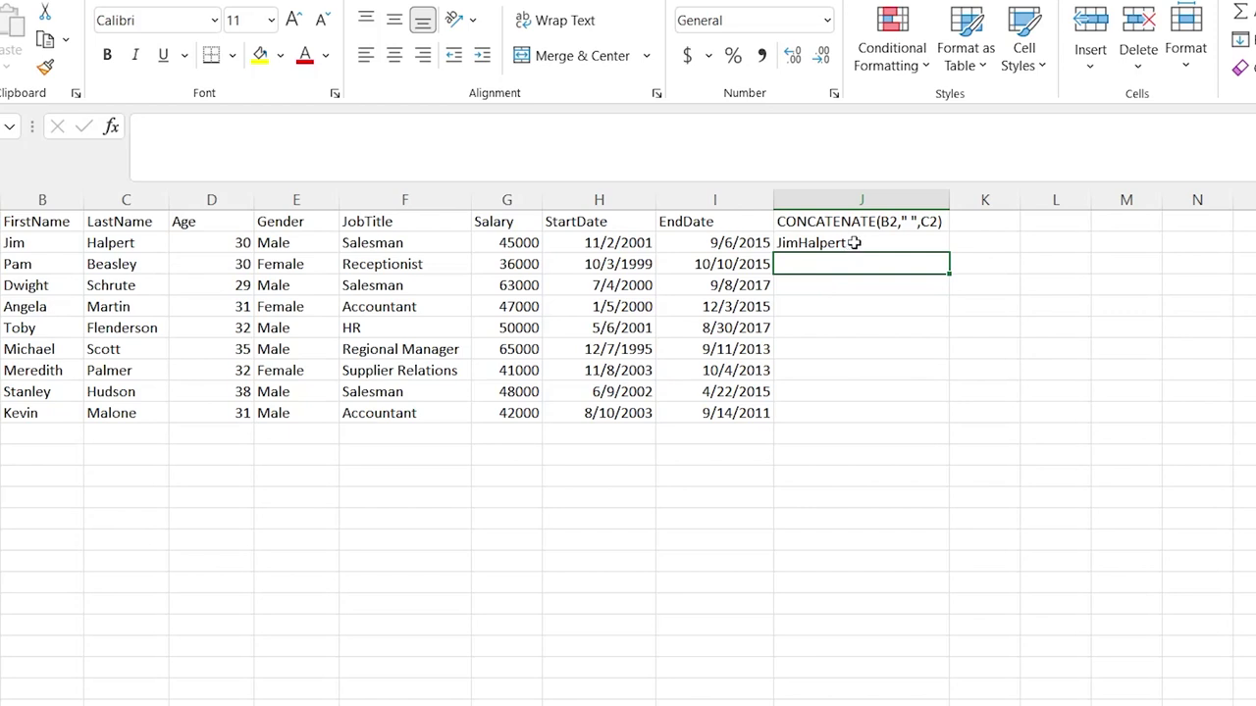
Edit J2's formula to =CONCATENATE(B2," ",C2) so a space separates the names.
double_click(858, 242)
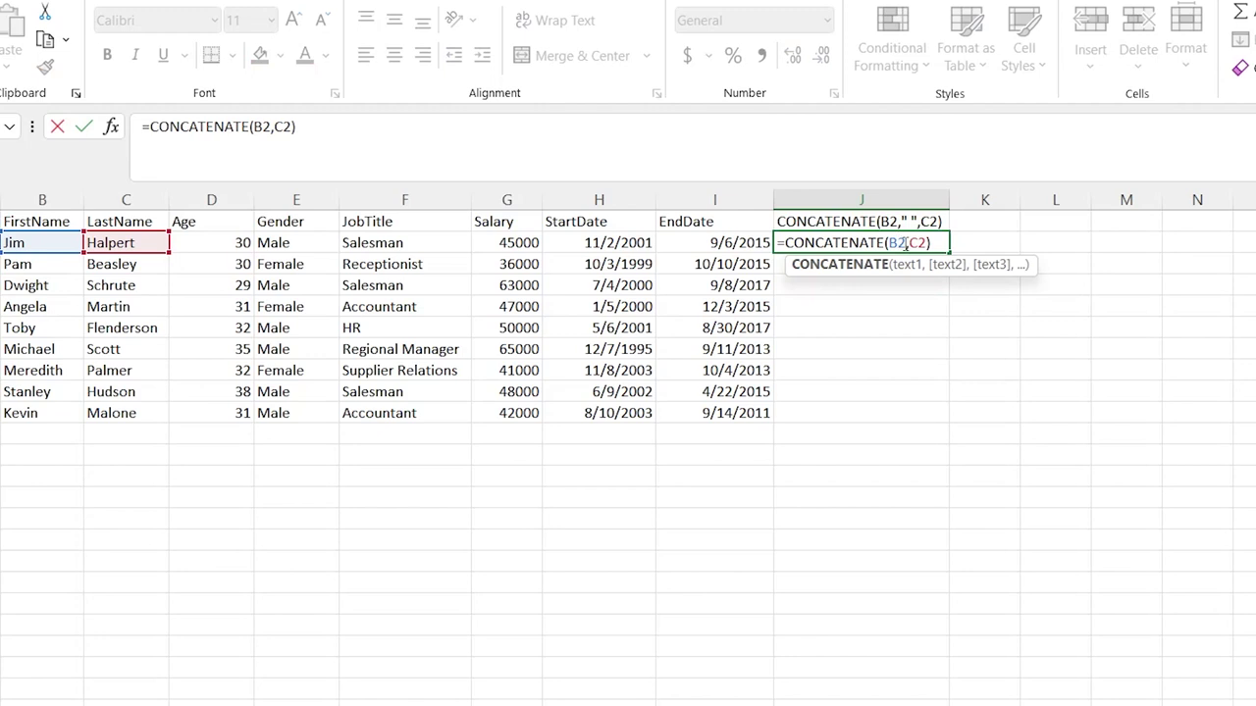
click(909, 243)
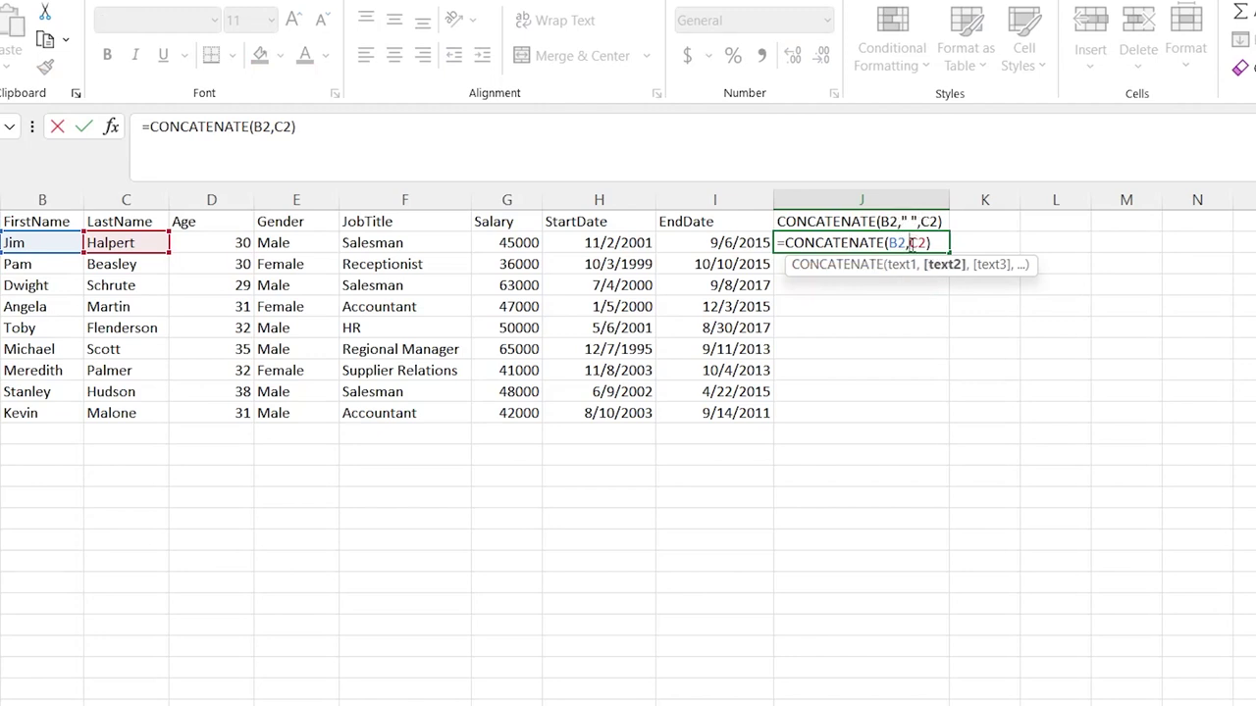
text(,)
click(911, 244)
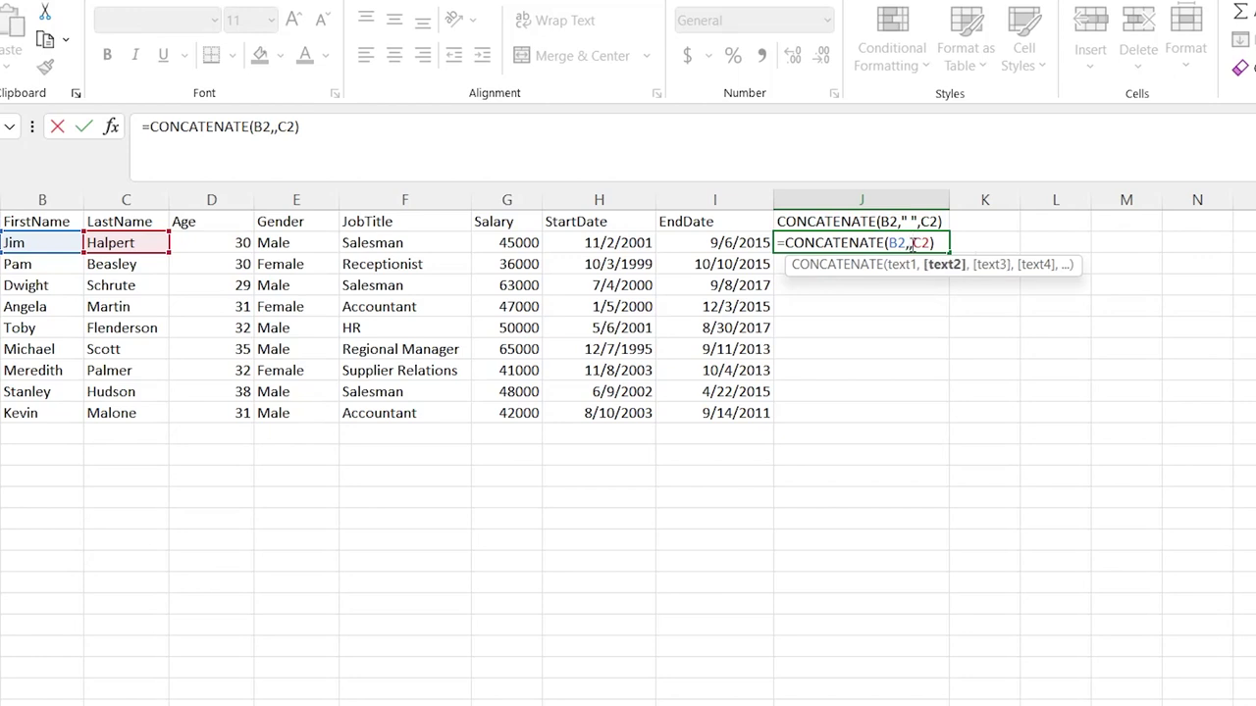
text("")
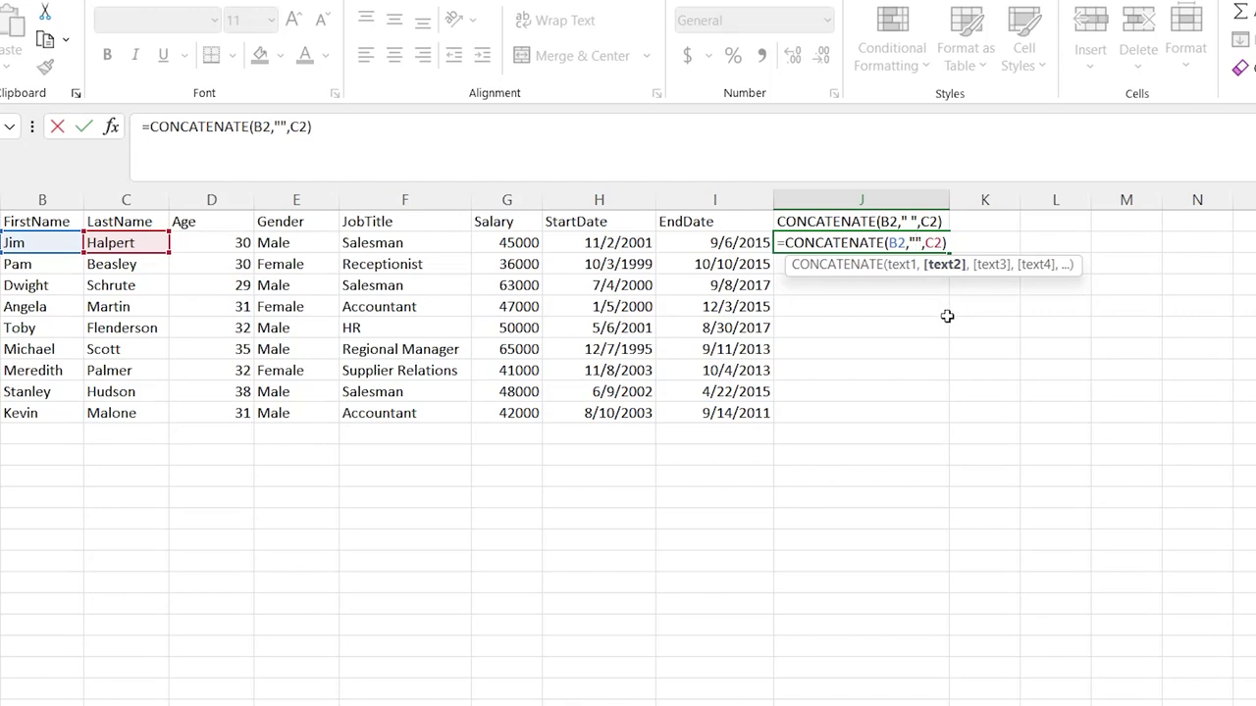
text(-)
key(BackSpace)
key(Return)
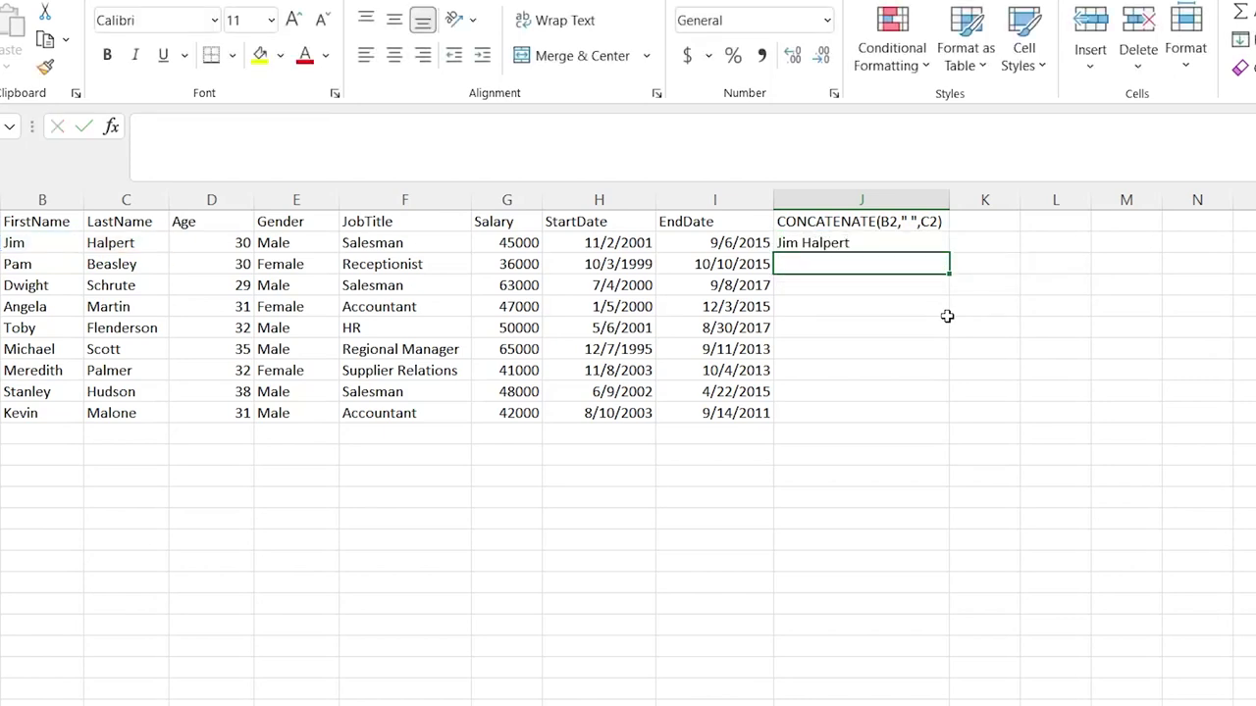
Fill the full-name formula down to J10 and check the copied results.
click(868, 240)
drag(945, 254, 945, 424)
click(851, 291)
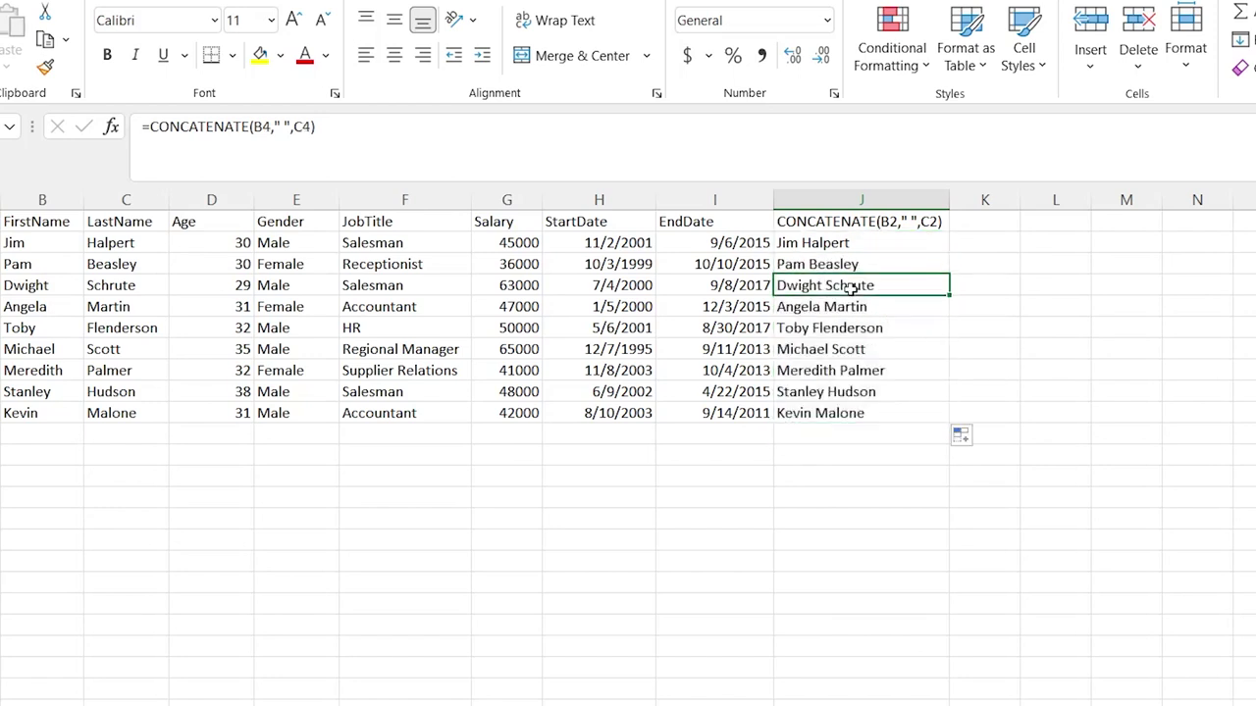
click(860, 247)
drag(860, 247, 883, 417)
click(893, 412)
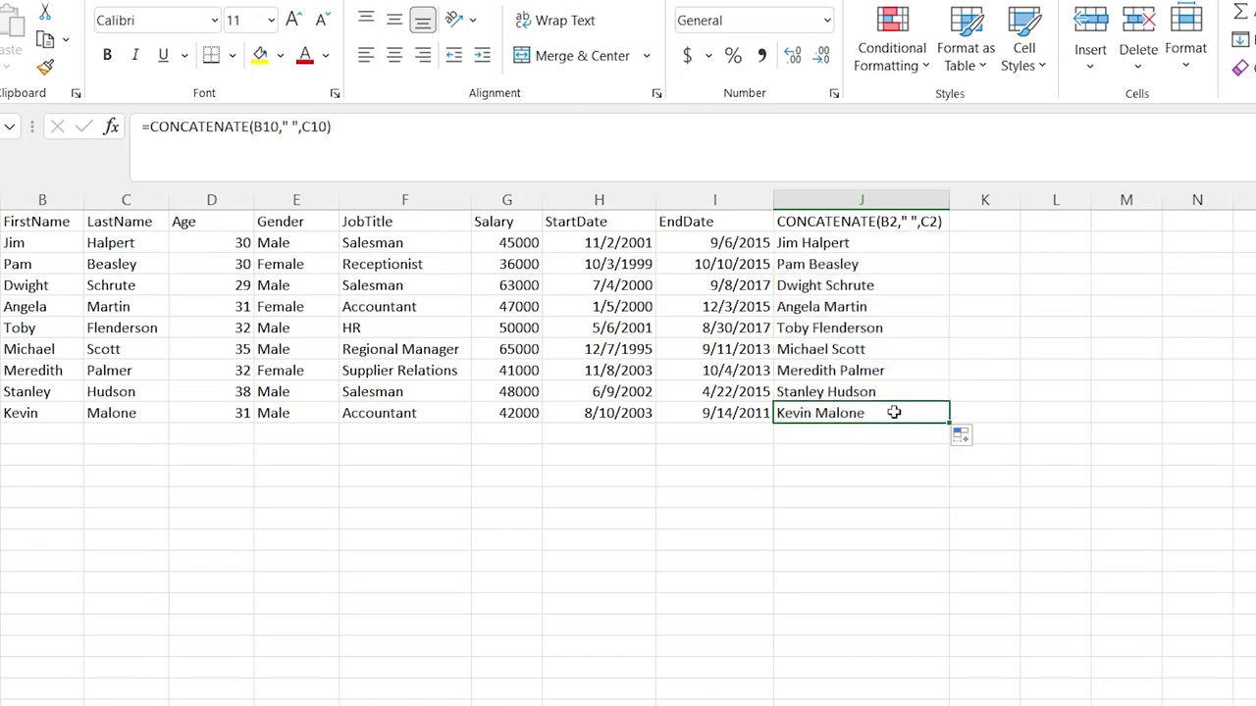
click(887, 241)
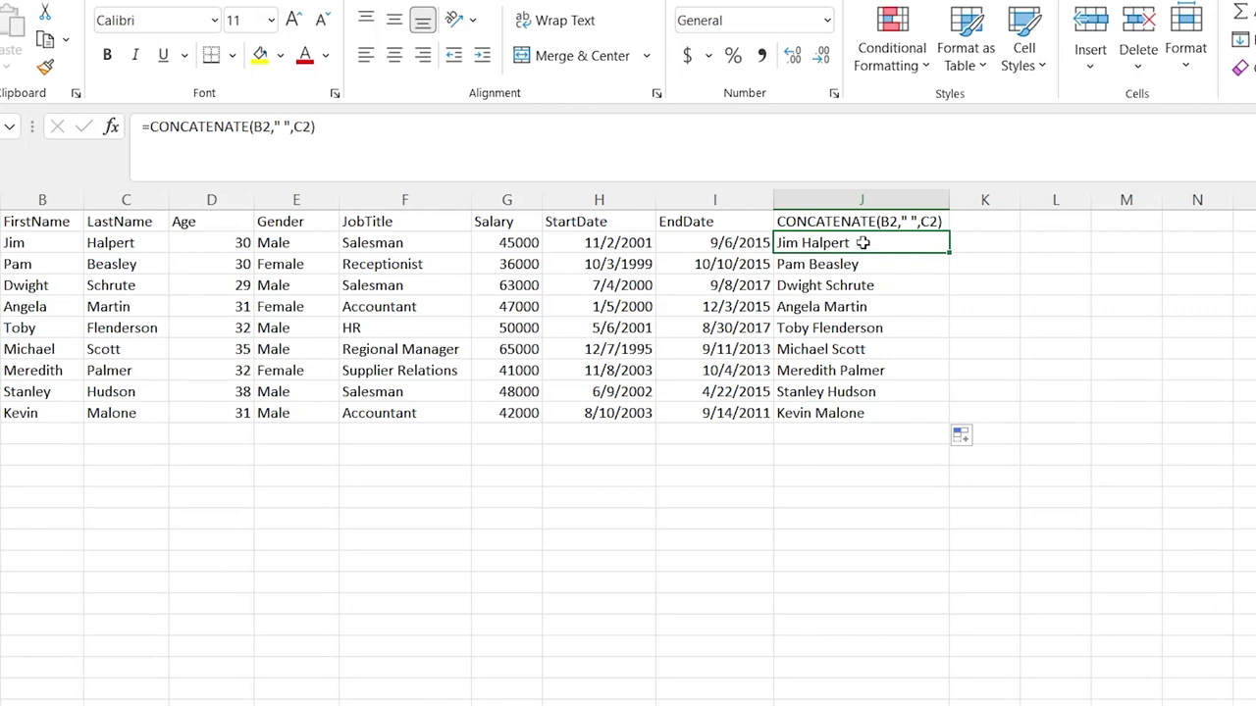
click(984, 244)
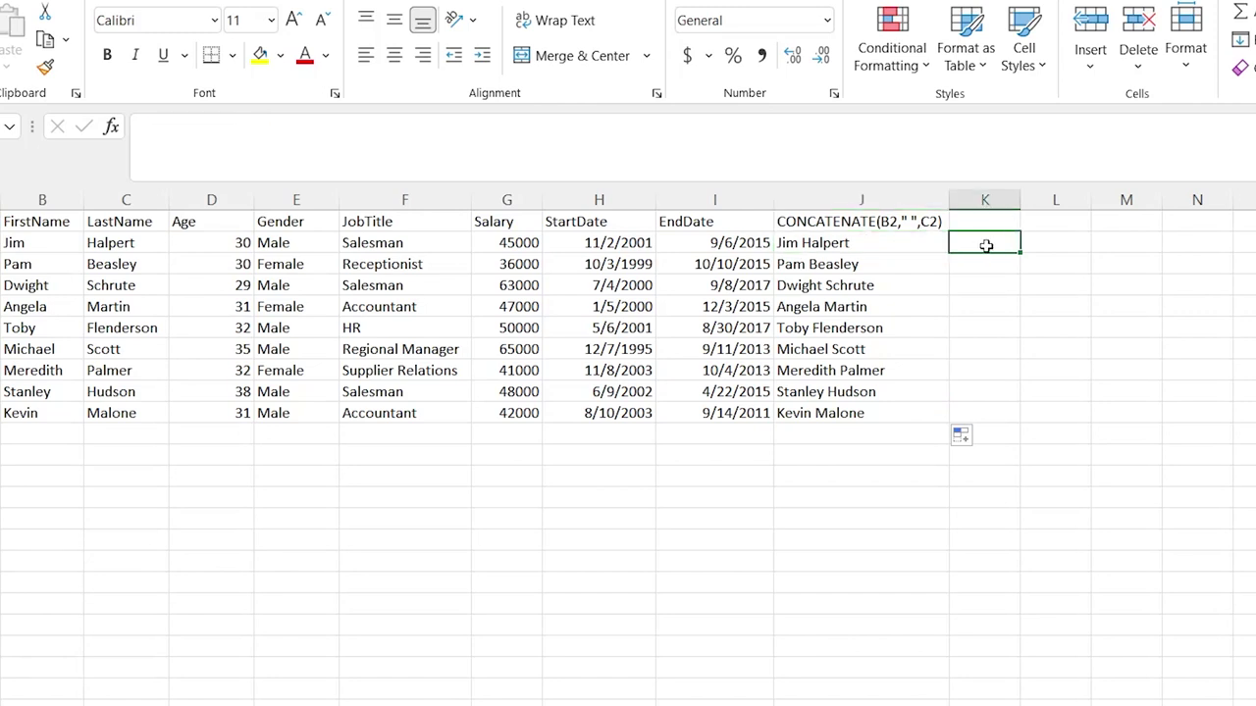
Copy J2's full-name formula into K2.
click(922, 242)
drag(825, 147, 141, 128)
key(ctrl+c)
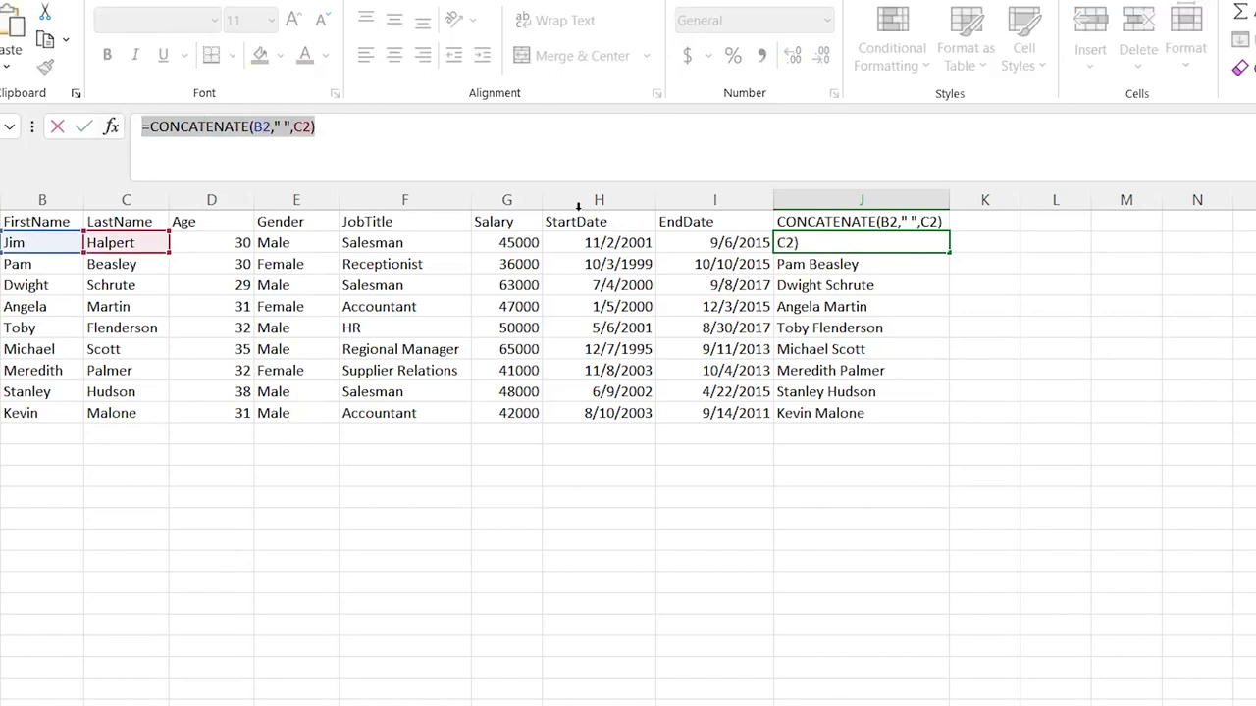
click(984, 244)
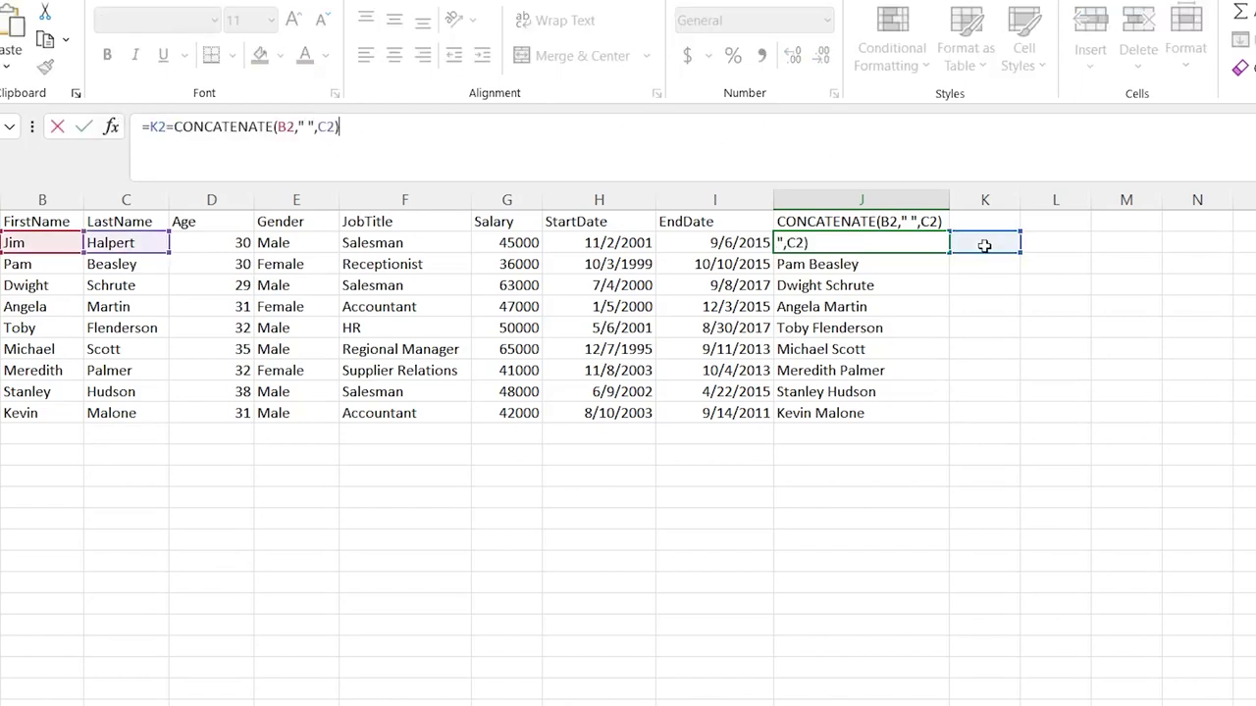
key(Escape)
click(984, 245)
key(ctrl+v)
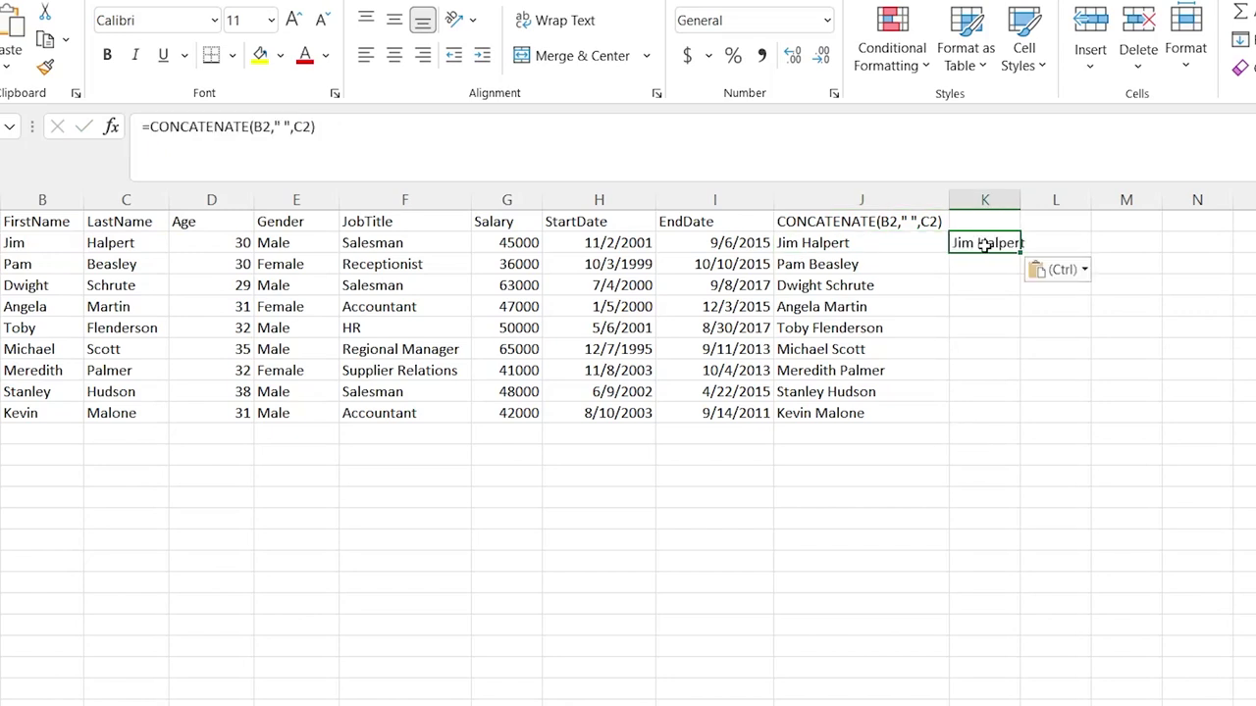
click(282, 127)
key(Delete)
text(.)
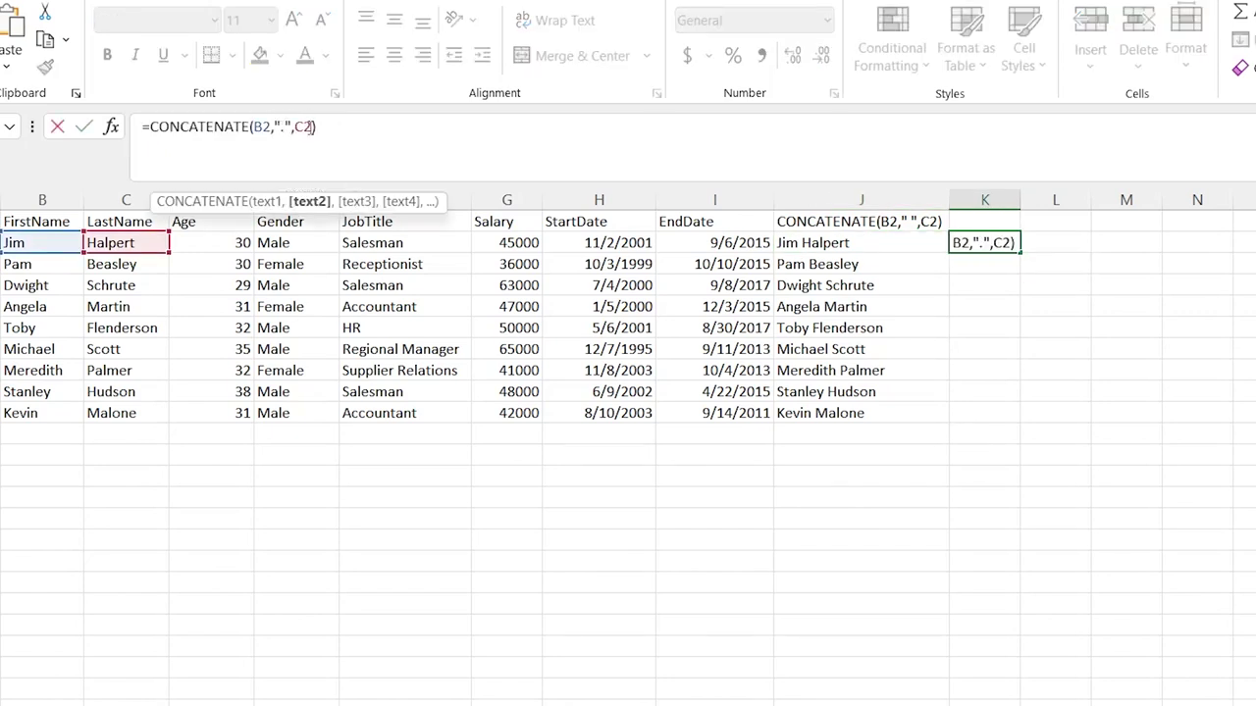
click(314, 126)
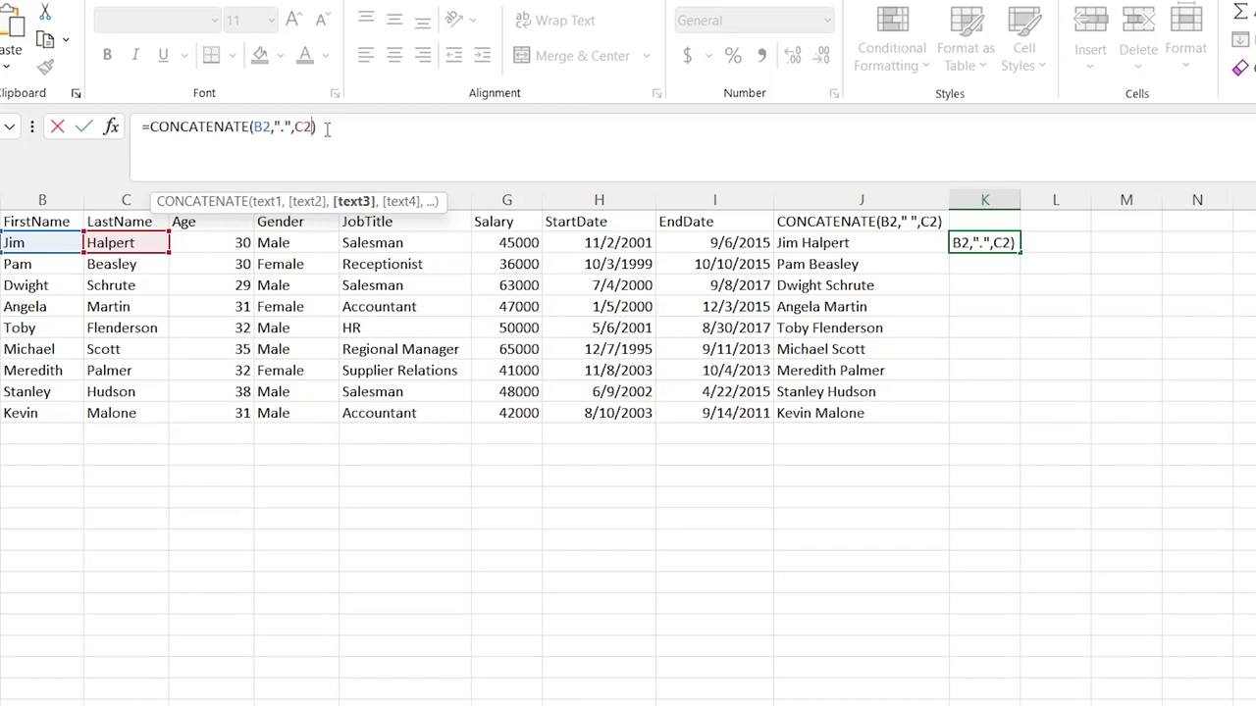
text(@)
key(BackSpace)
text(,")
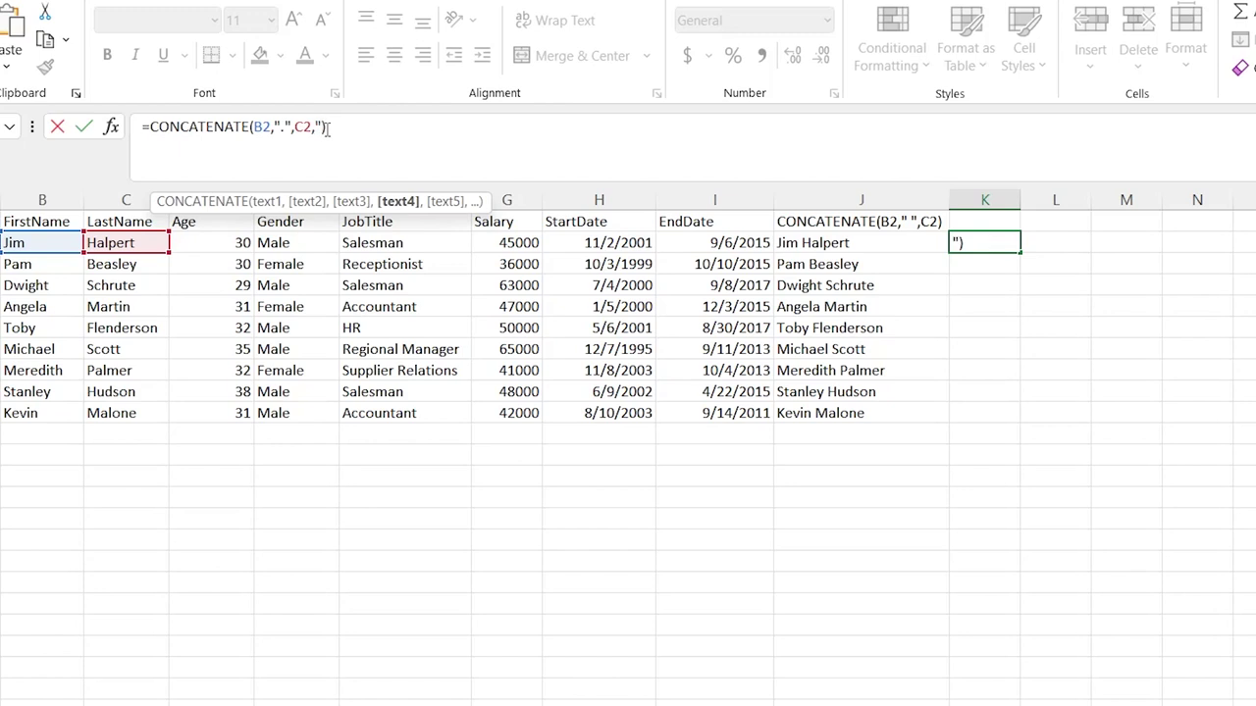
text(@gmail.com)
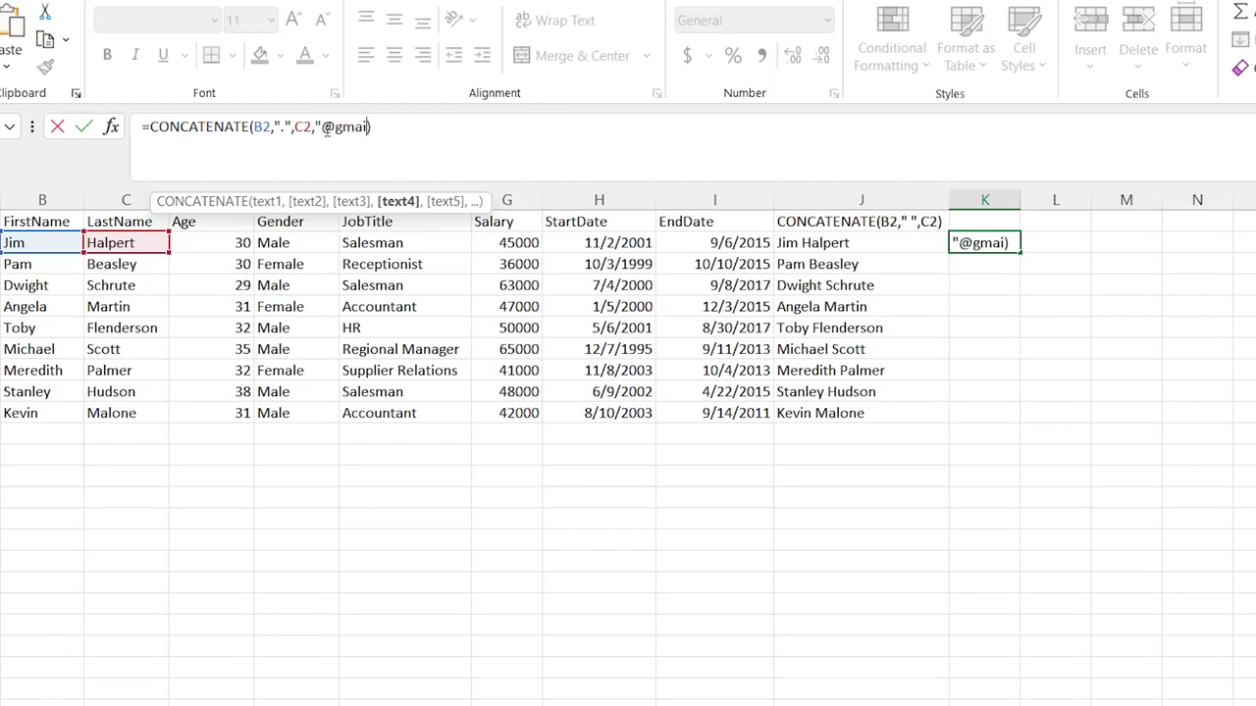
text(")
key(Return)
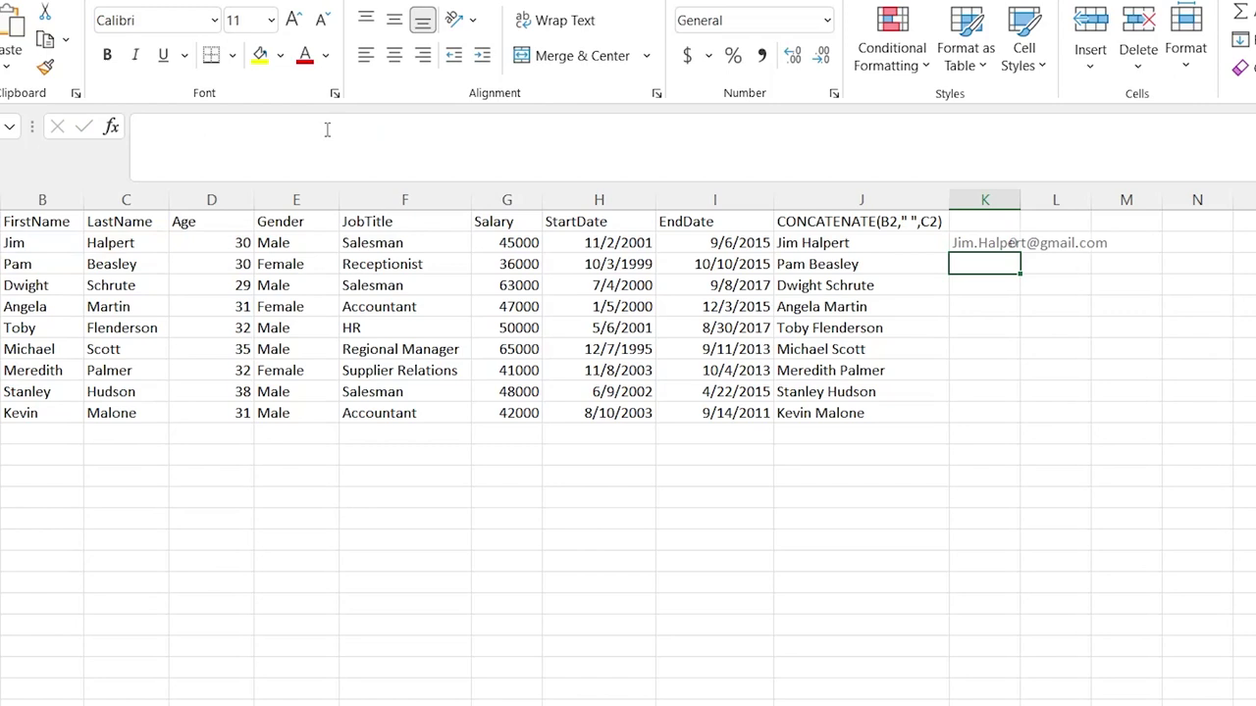
Fill the email formula down column K and clear the extra rows K11:K12.
click(978, 244)
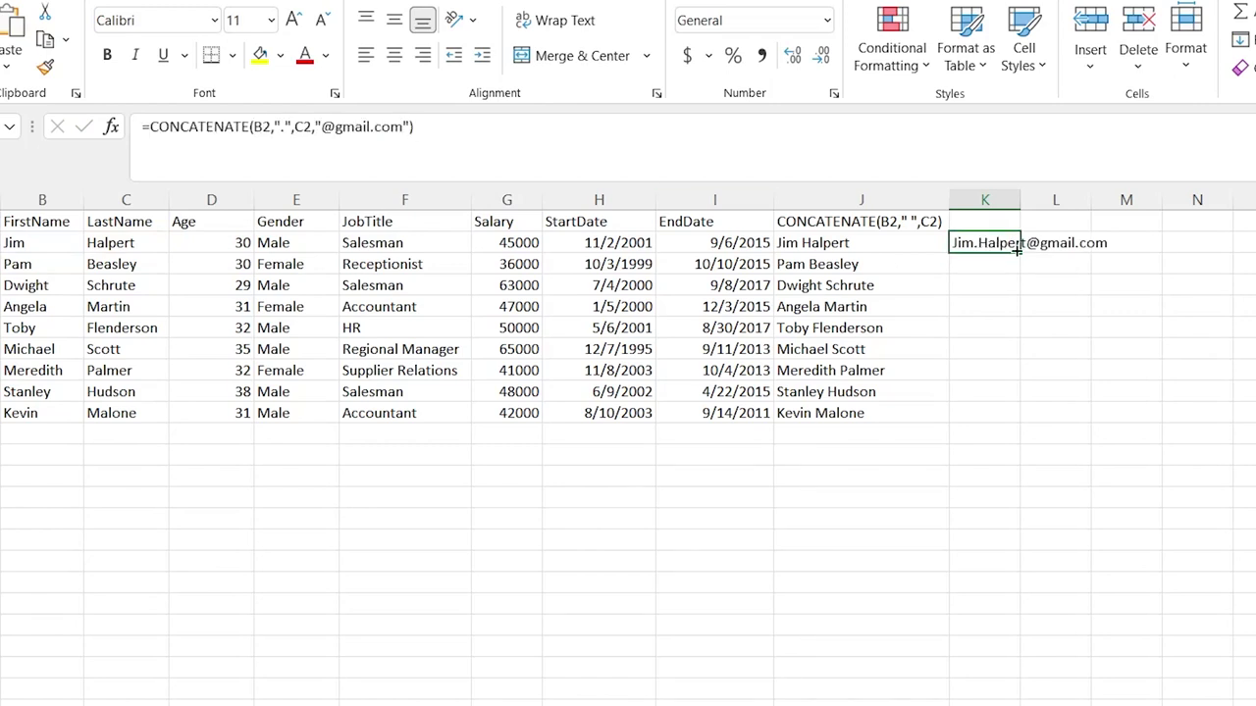
drag(1020, 253, 1020, 457)
click(995, 433)
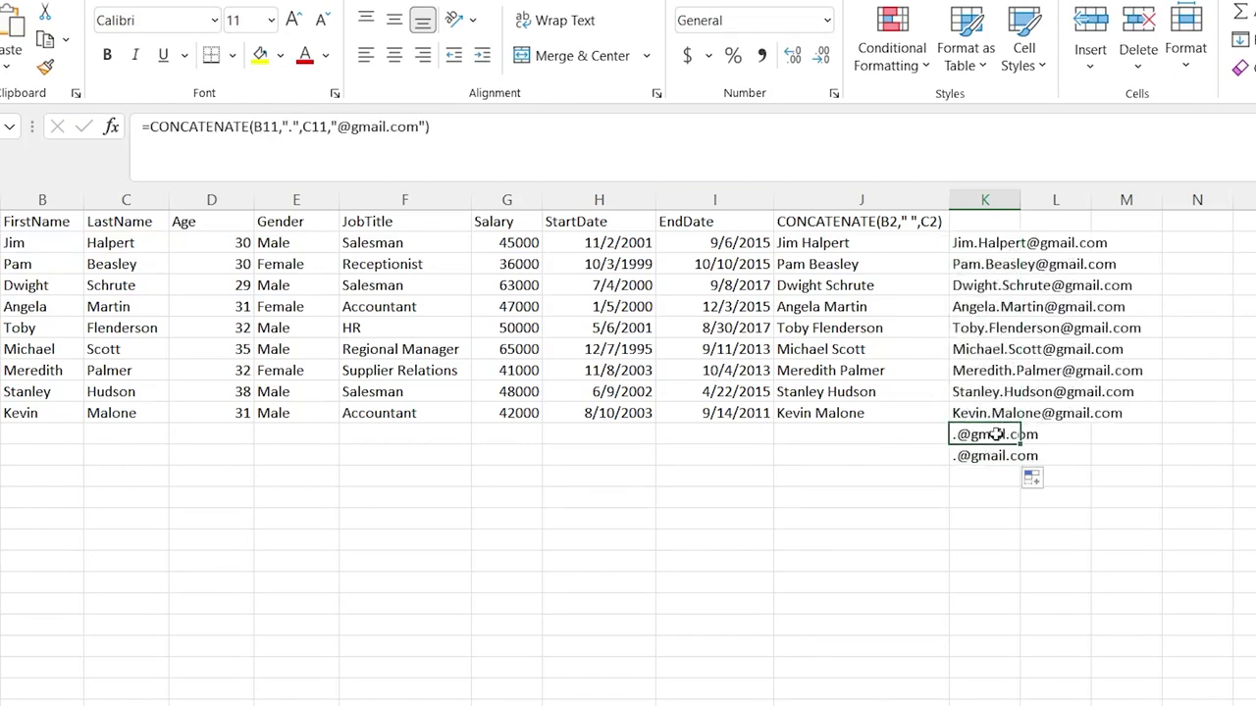
drag(995, 434, 987, 451)
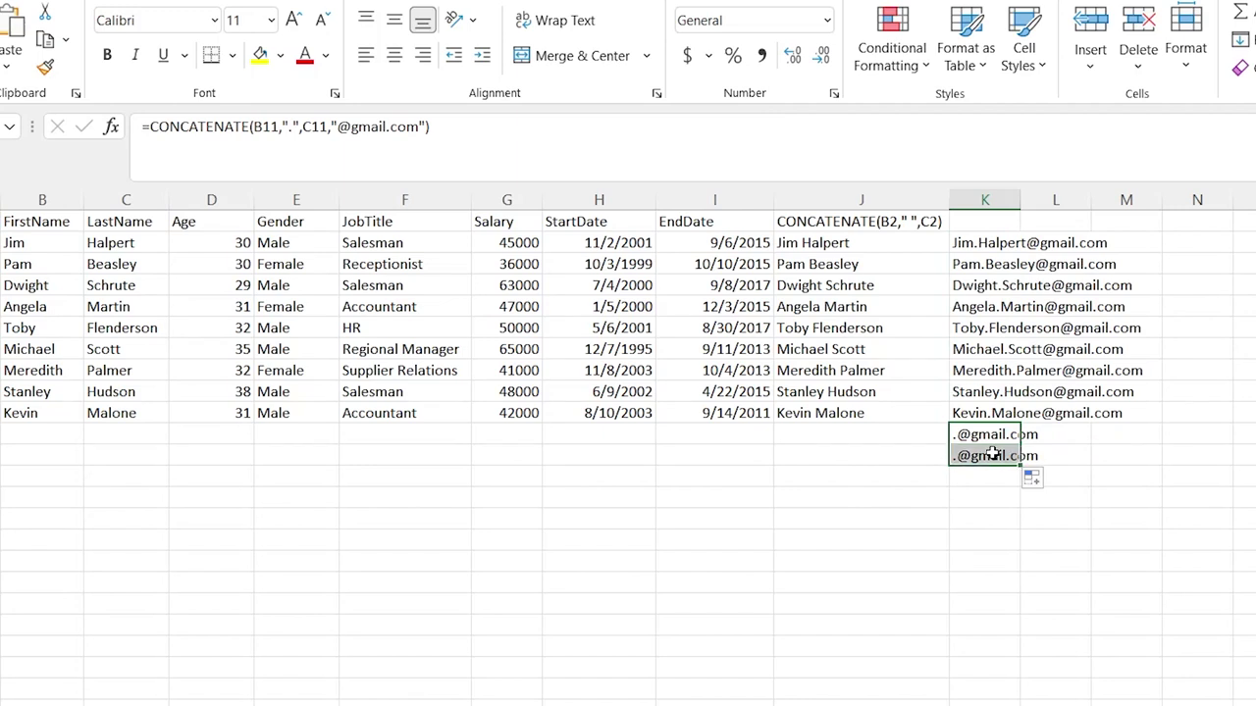
key(Delete)
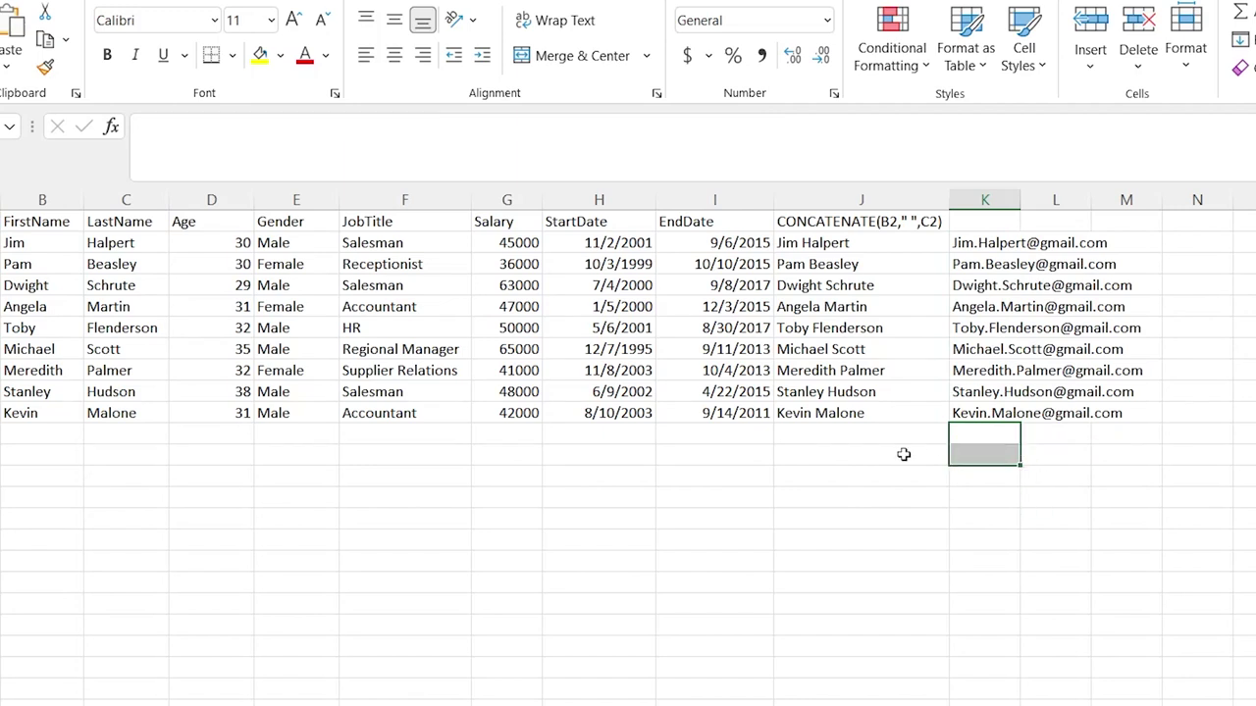
click(903, 454)
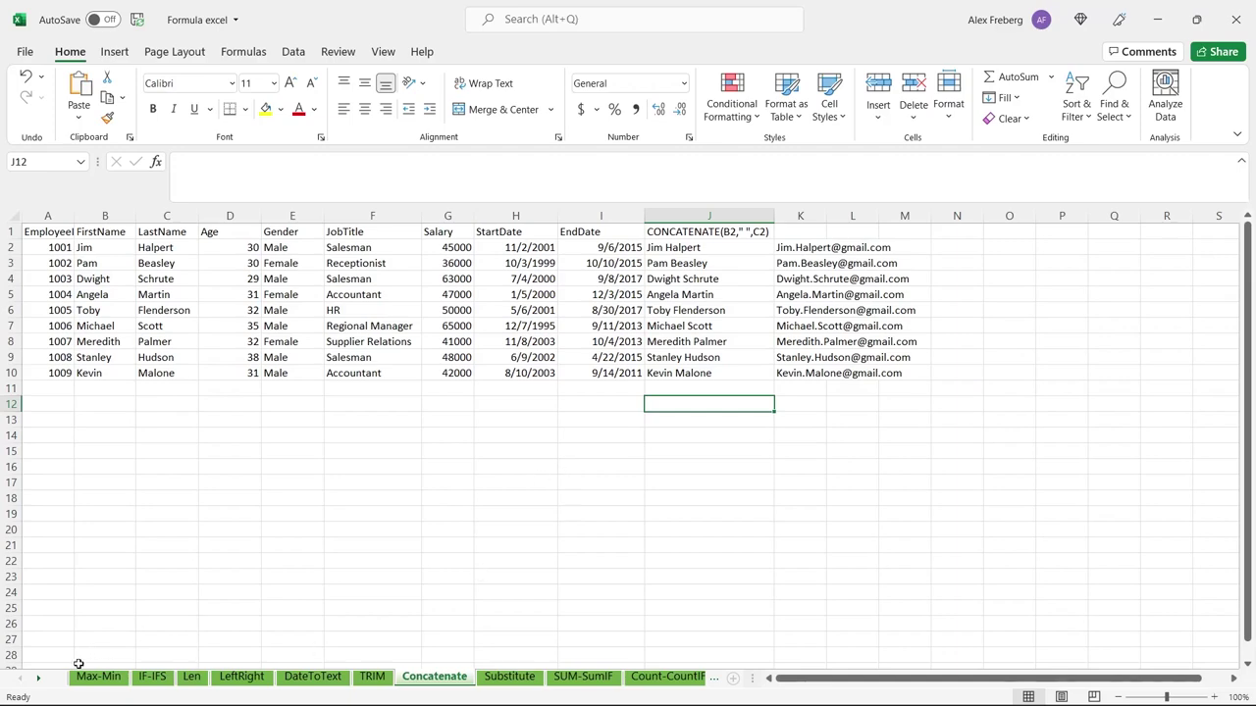
Open the Substitute sheet and look over J2 and the start date in H2.
click(40, 682)
click(40, 682)
click(388, 687)
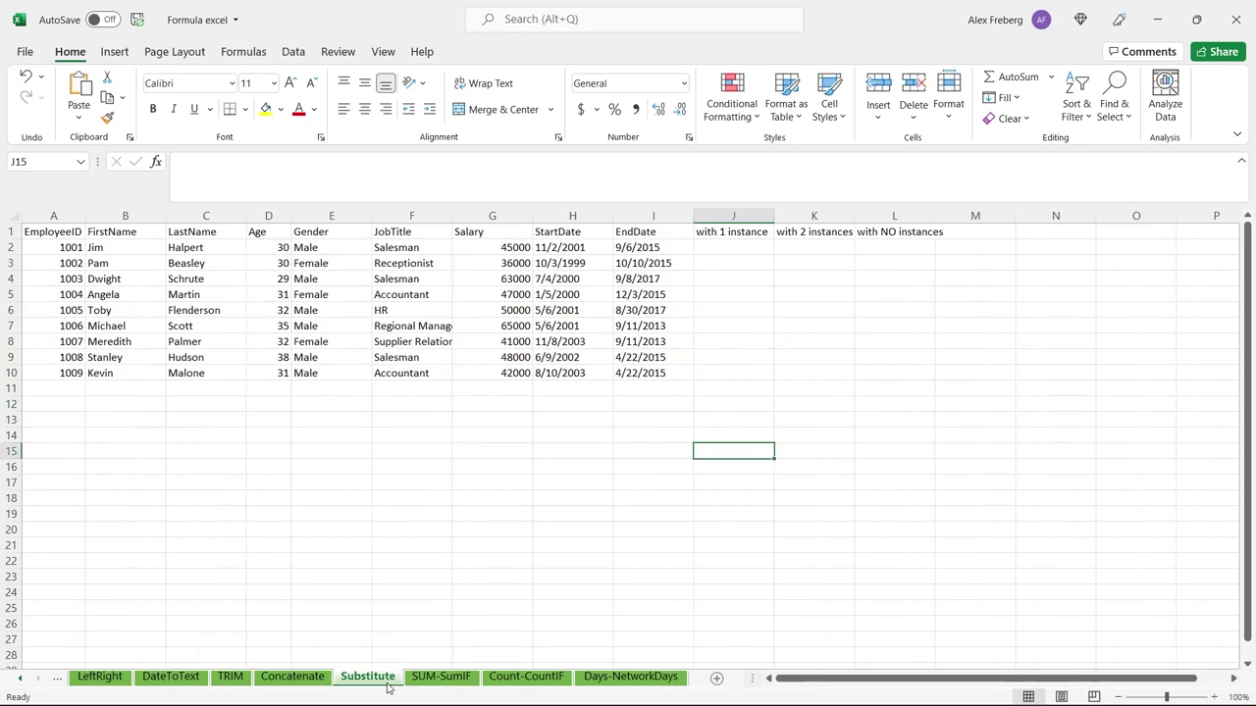
click(734, 248)
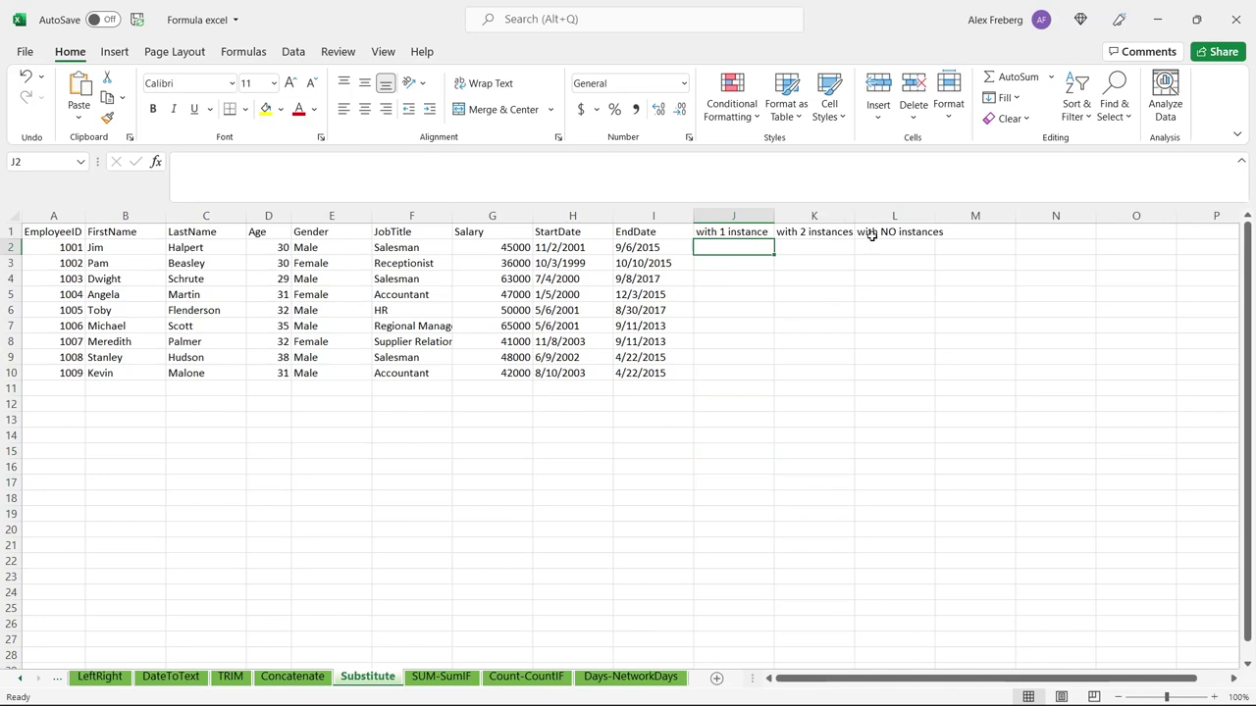
click(563, 251)
Change the start date in H5 to the dashed form 1-5-2000.
click(647, 245)
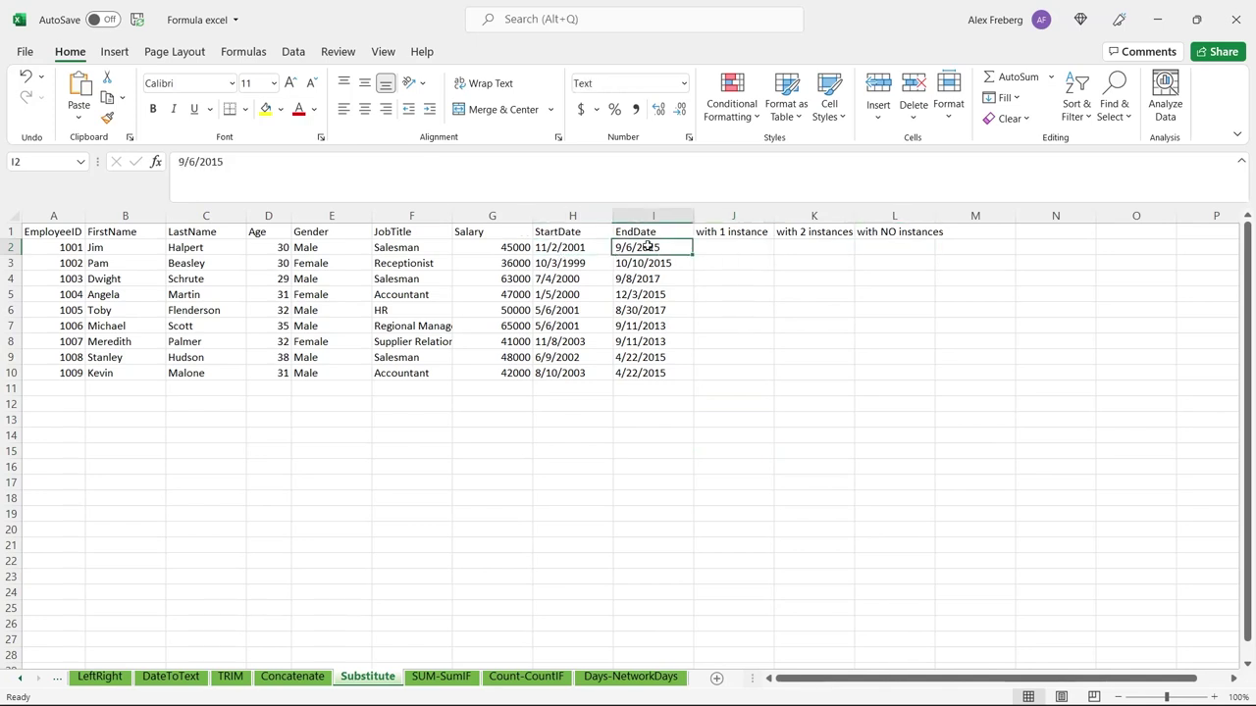
click(581, 245)
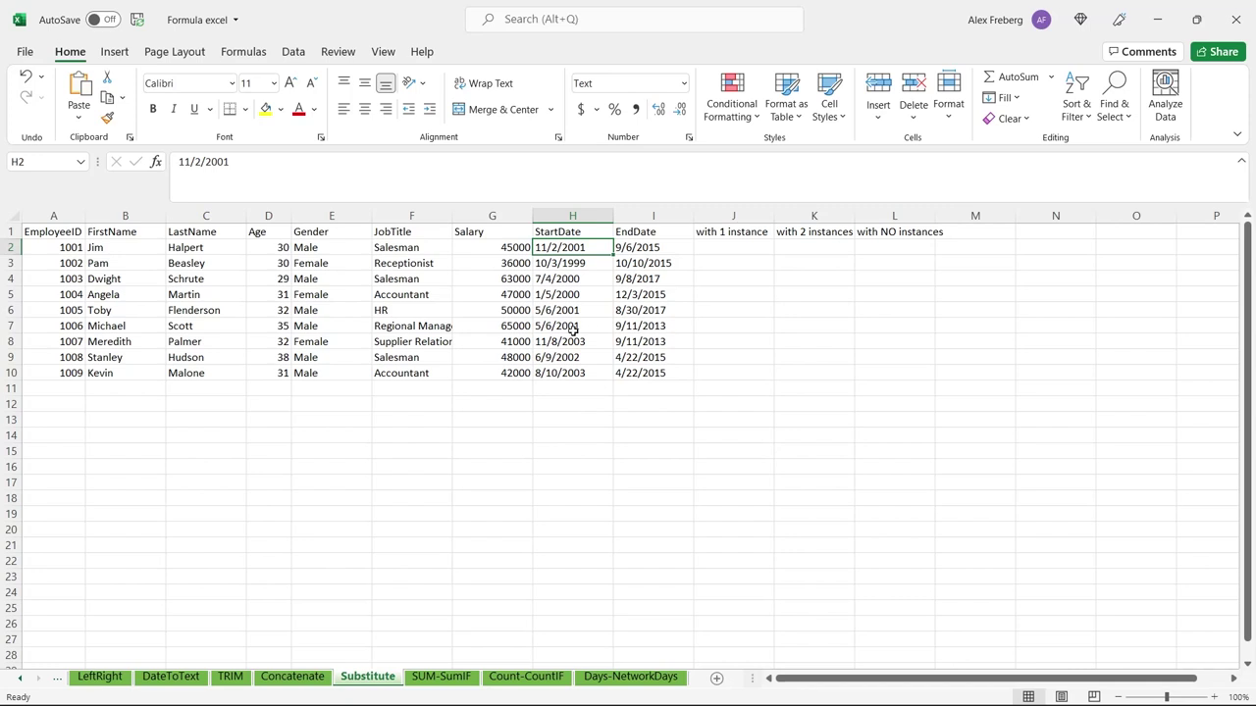
double_click(546, 294)
key(BackSpace)
text(-)
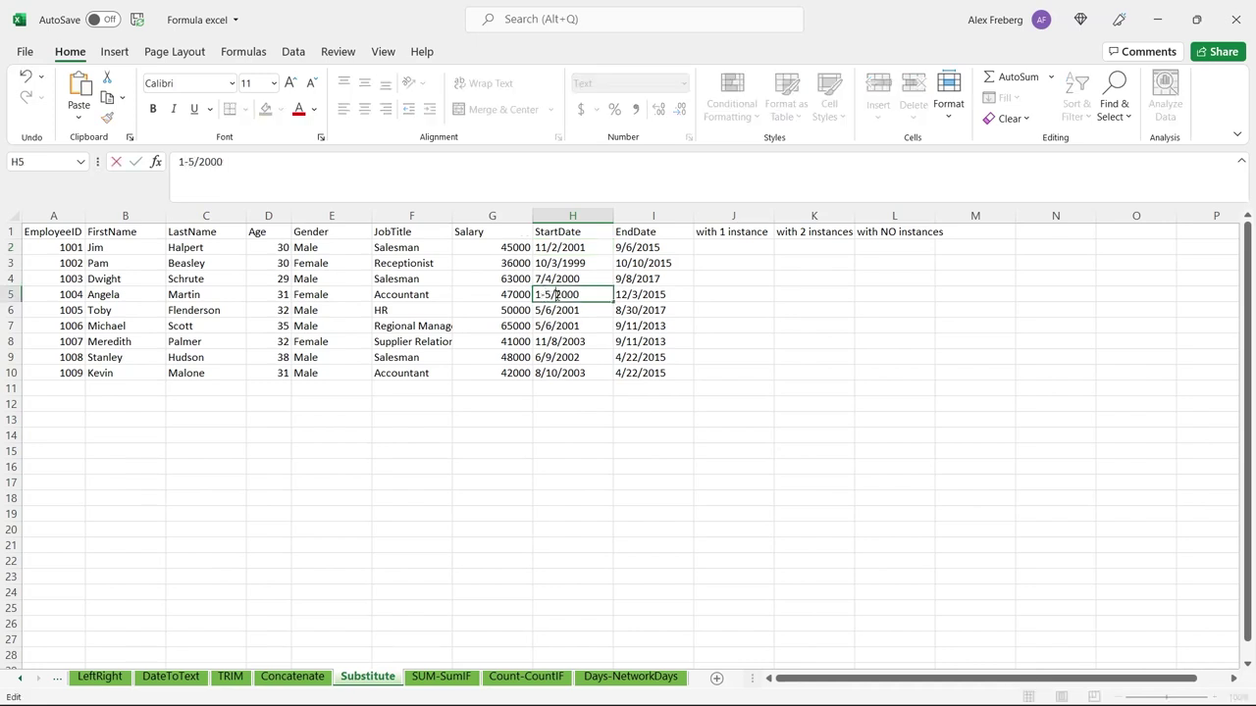
key(BackSpace)
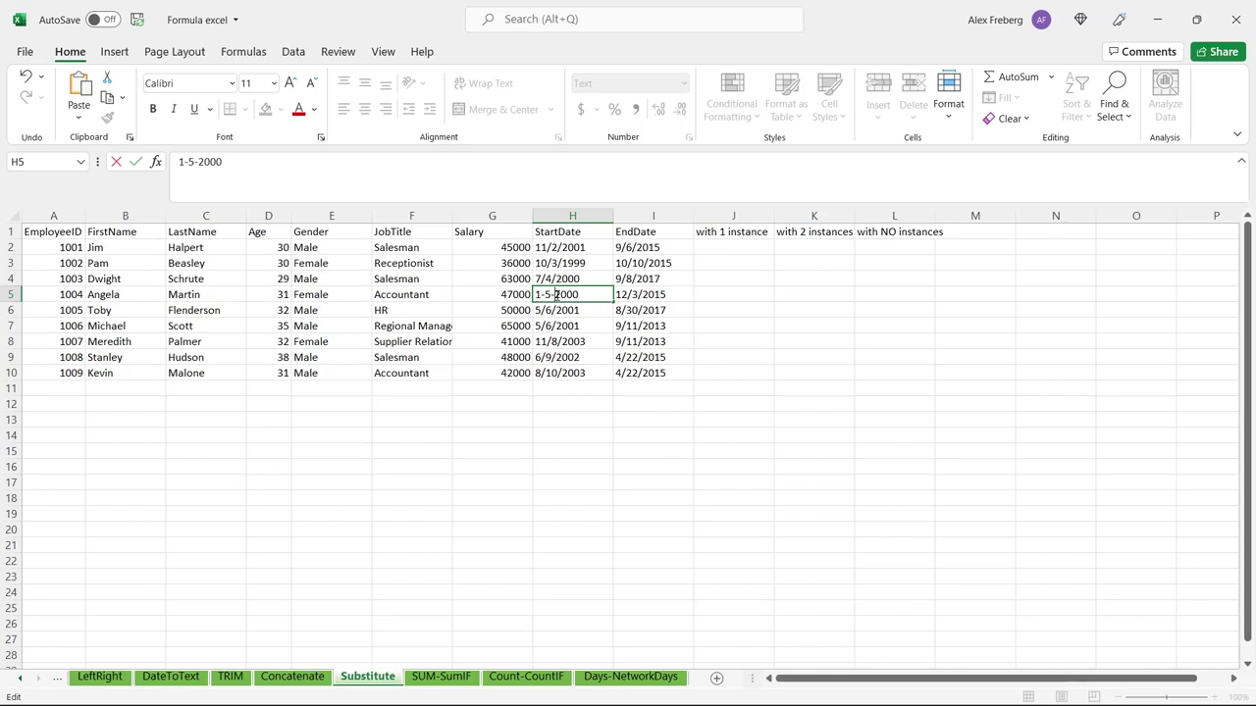
click(632, 294)
Change the end date in I5 to 12-3-2015 and recheck H5's dashed date.
double_click(633, 294)
key(BackSpace)
text(-)
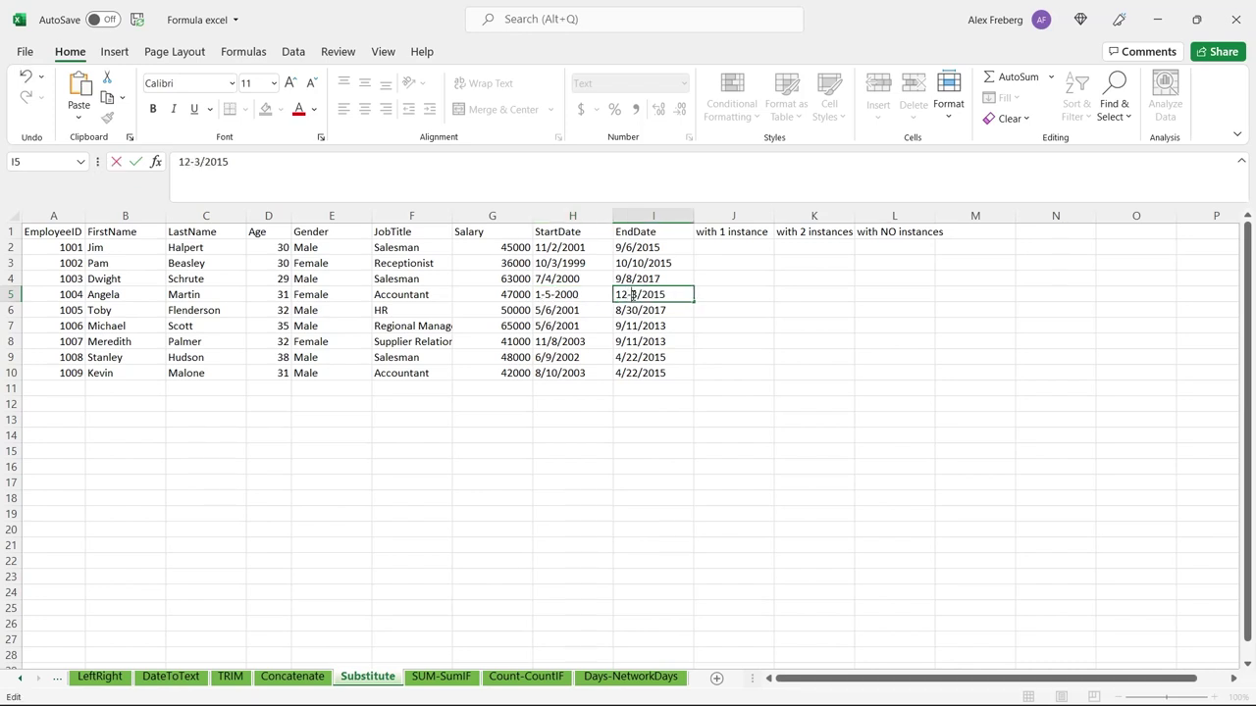
click(642, 294)
key(Delete)
text(-)
click(572, 324)
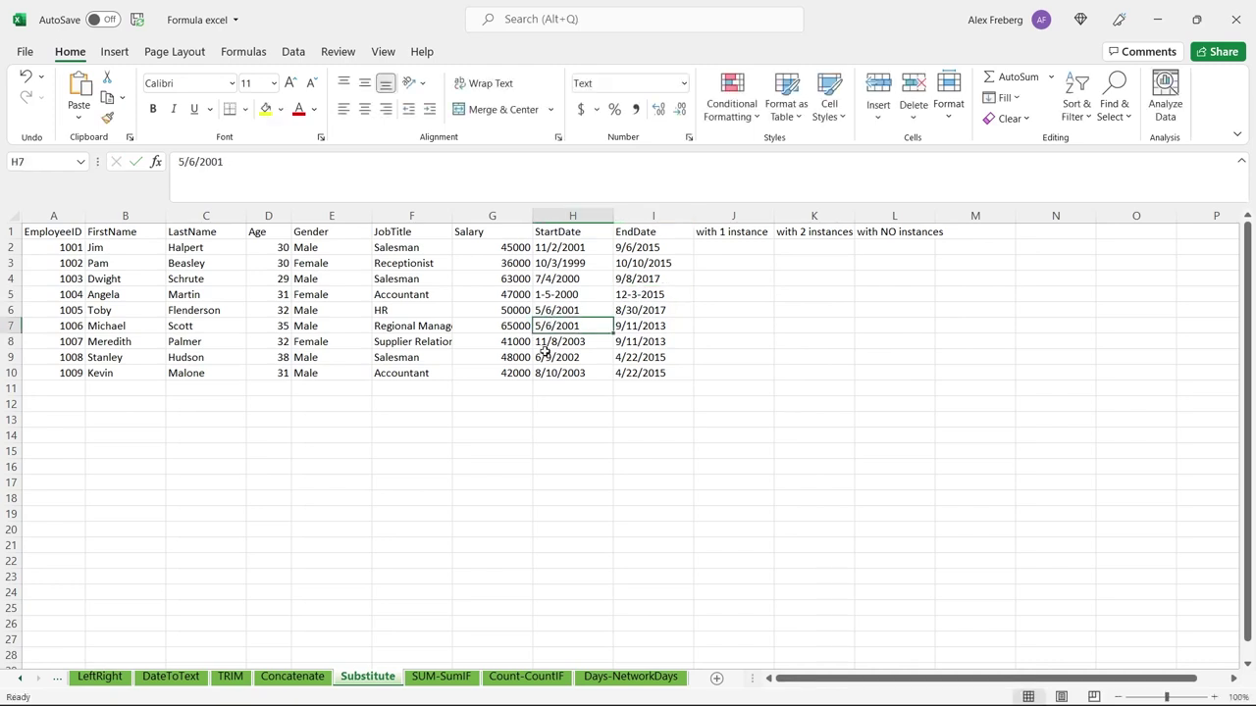
double_click(566, 296)
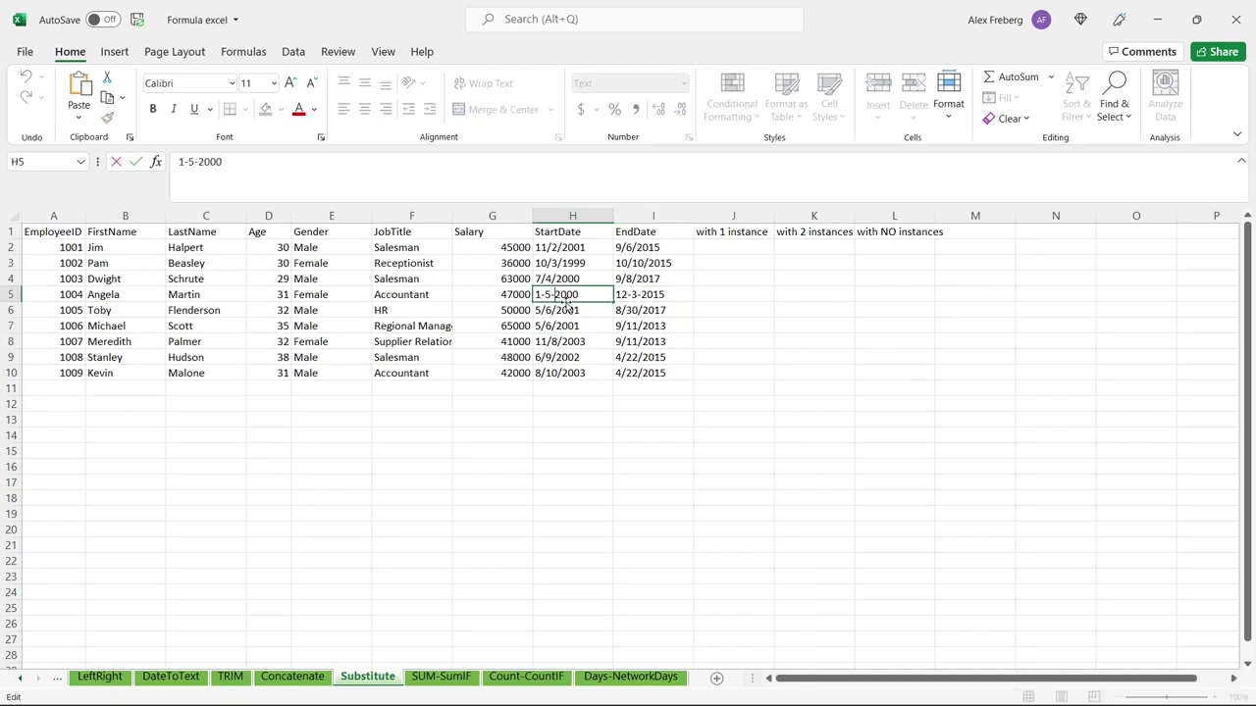
click(676, 281)
click(727, 249)
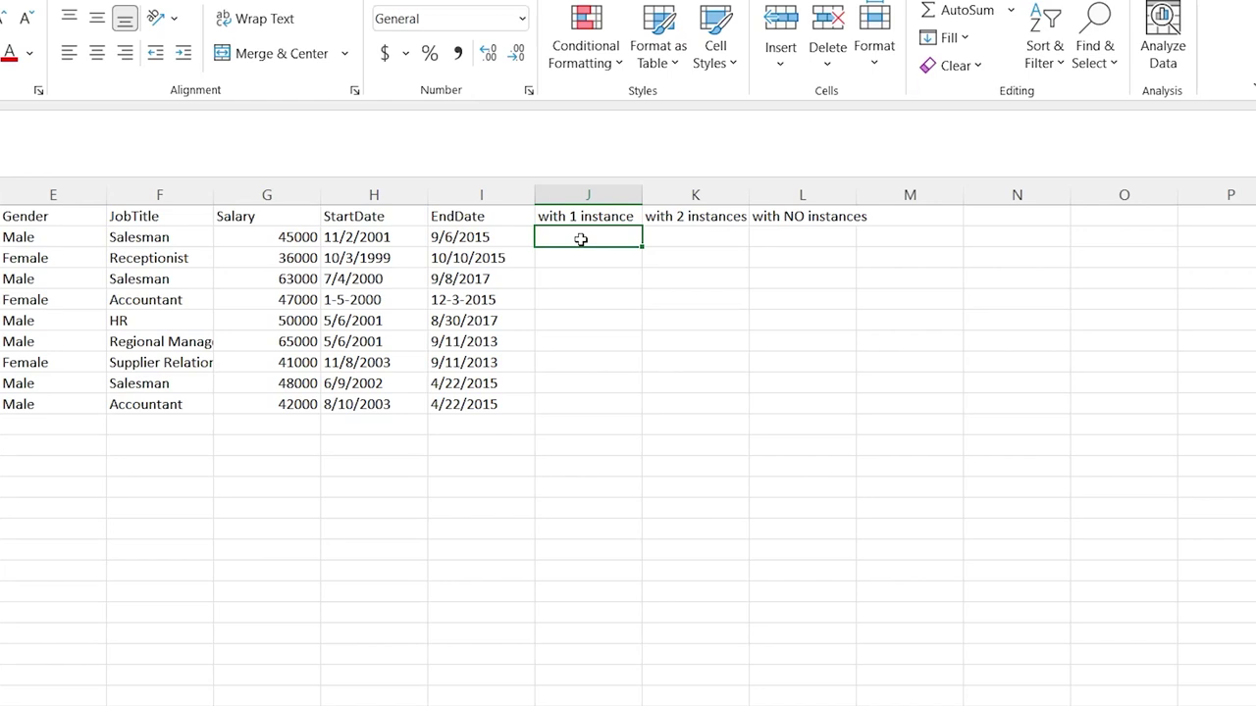
Enter =SUBSTITUTE(H2:H10,"-","/") in L2 so slash-separated start dates spill down column L.
click(781, 235)
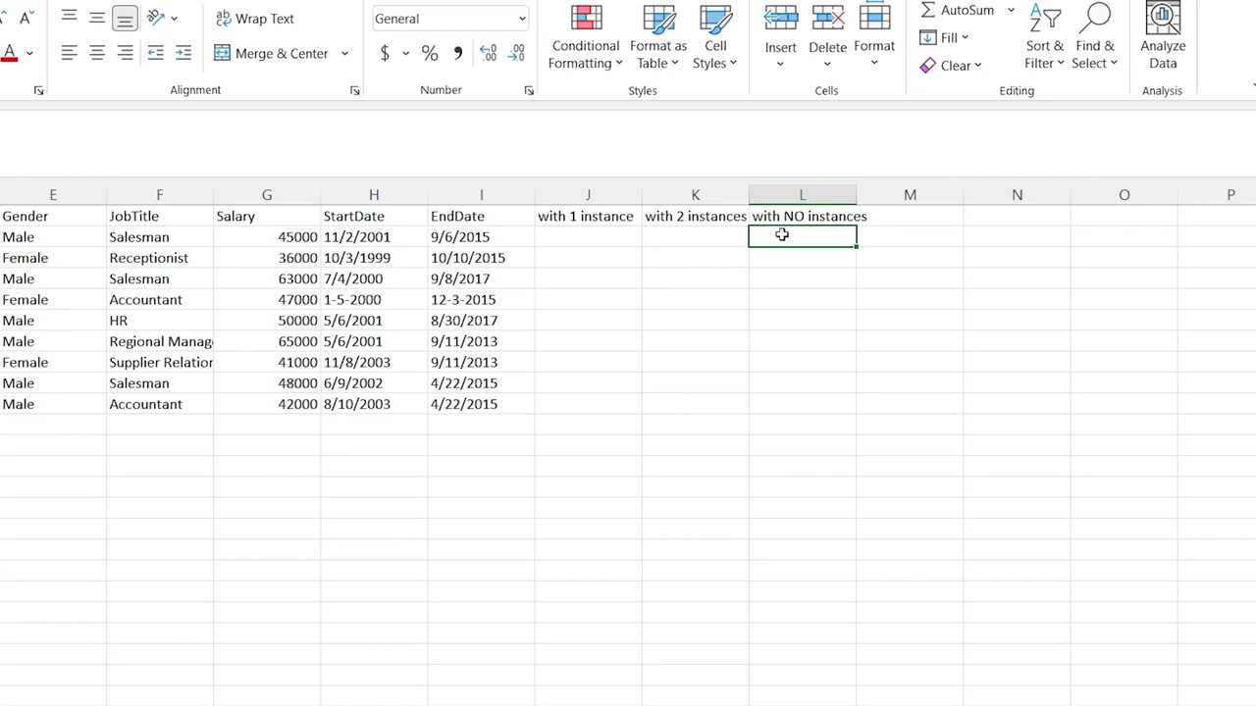
text(=)
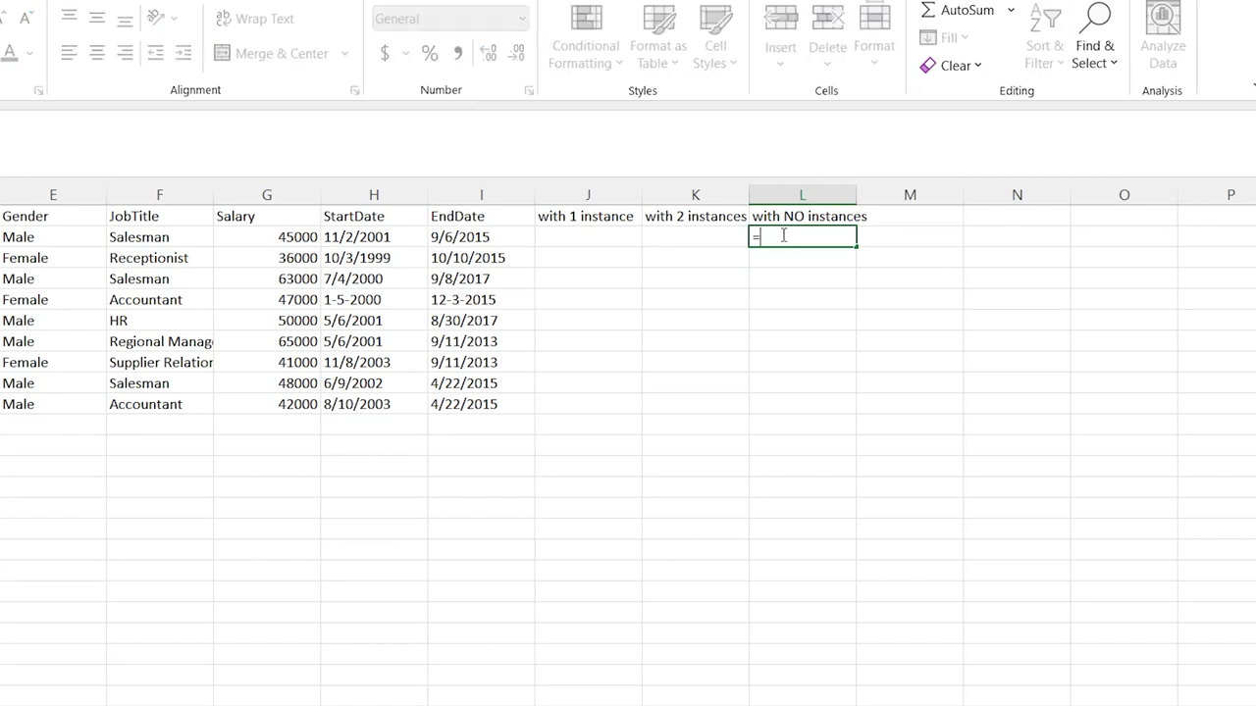
text(subs)
key(Tab)
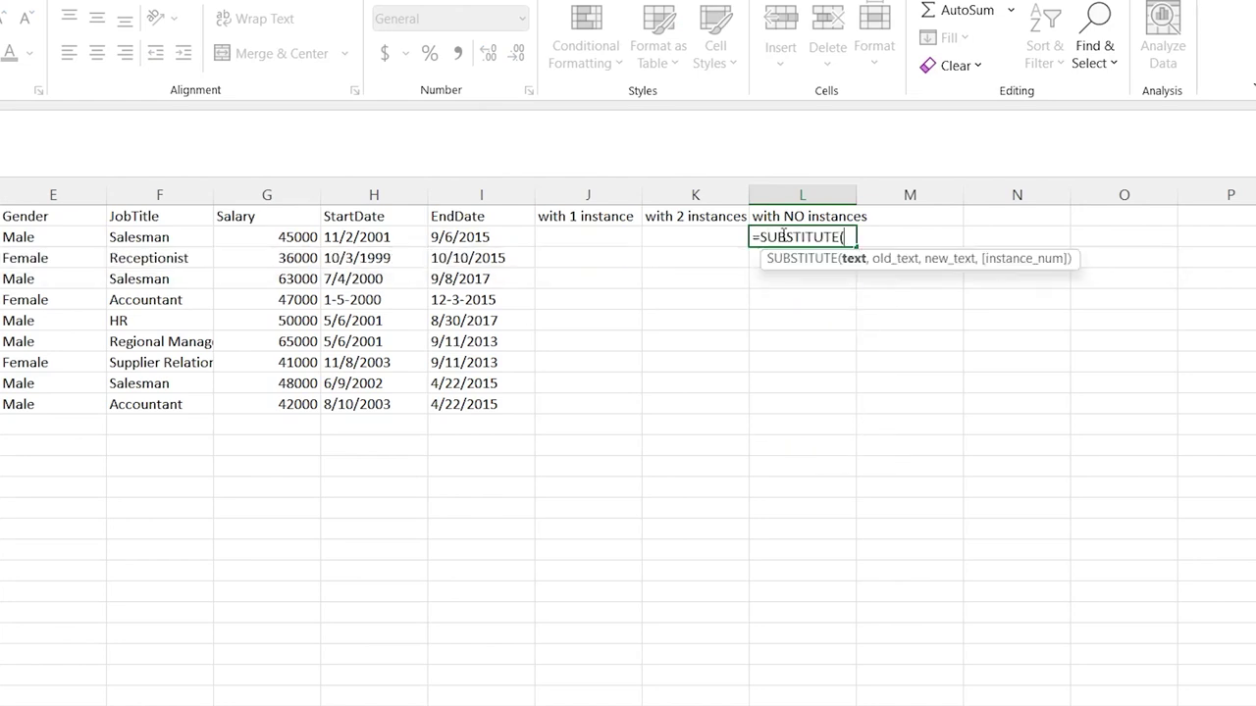
key(BackSpace)
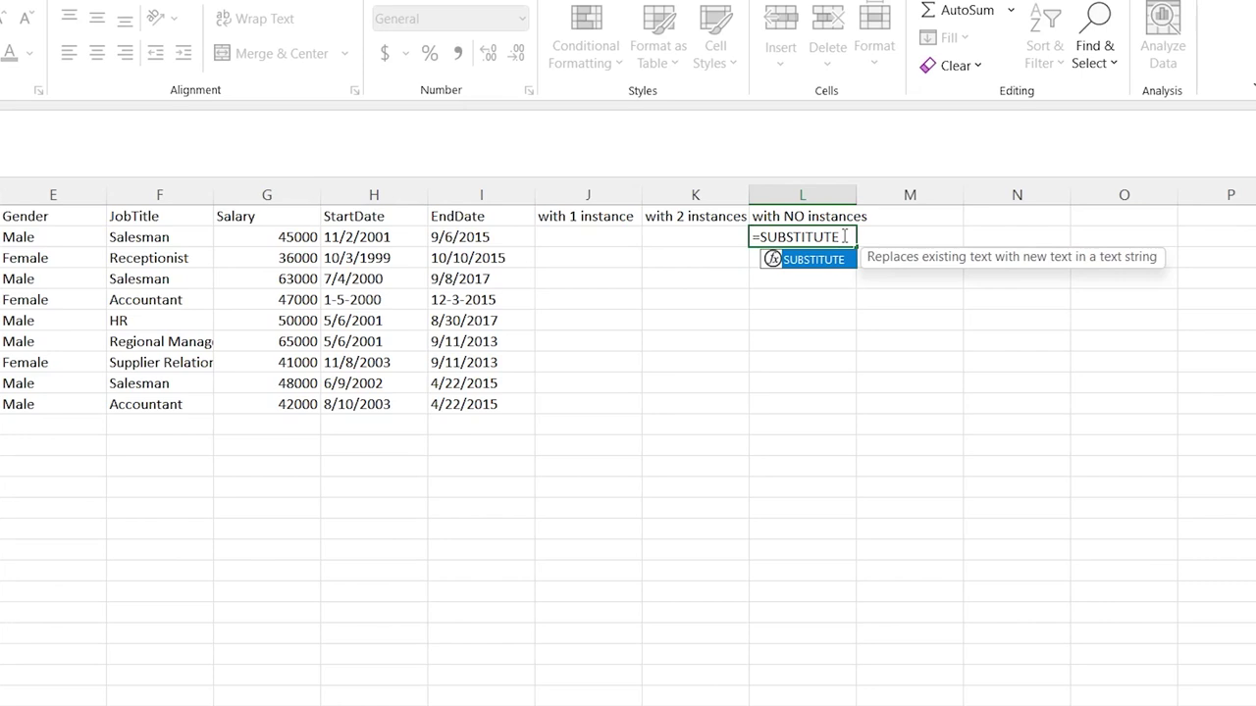
text(()
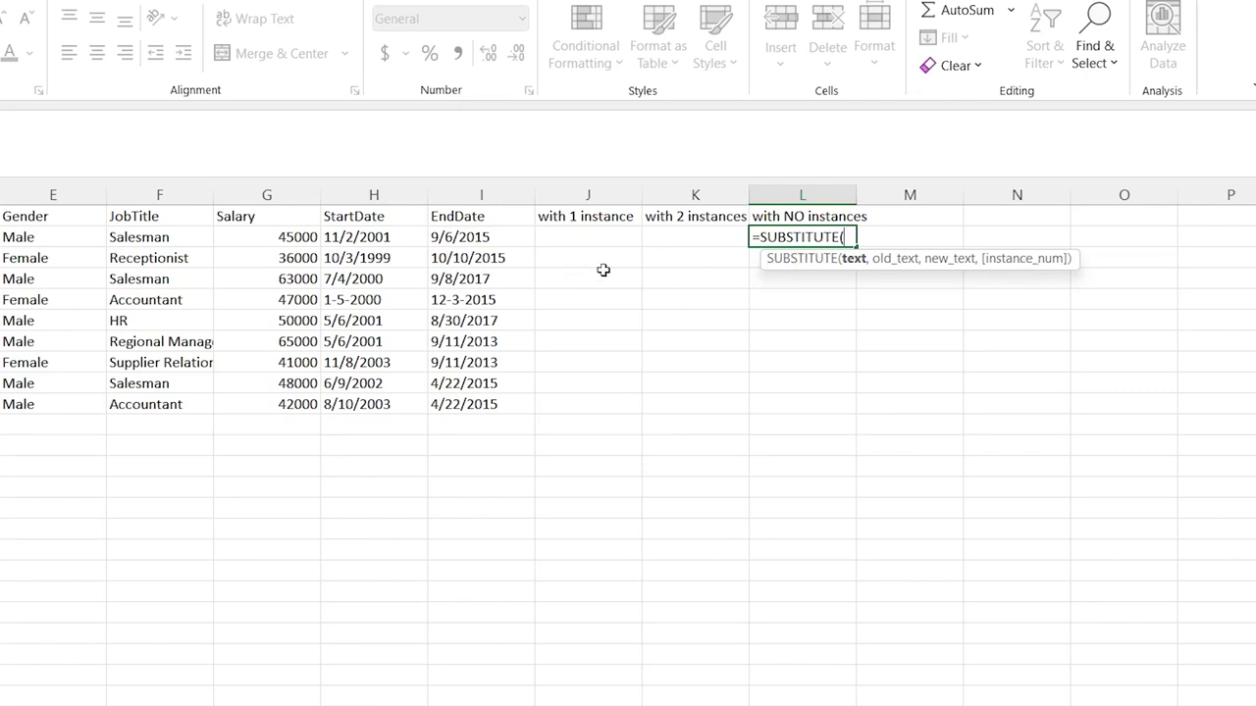
click(378, 238)
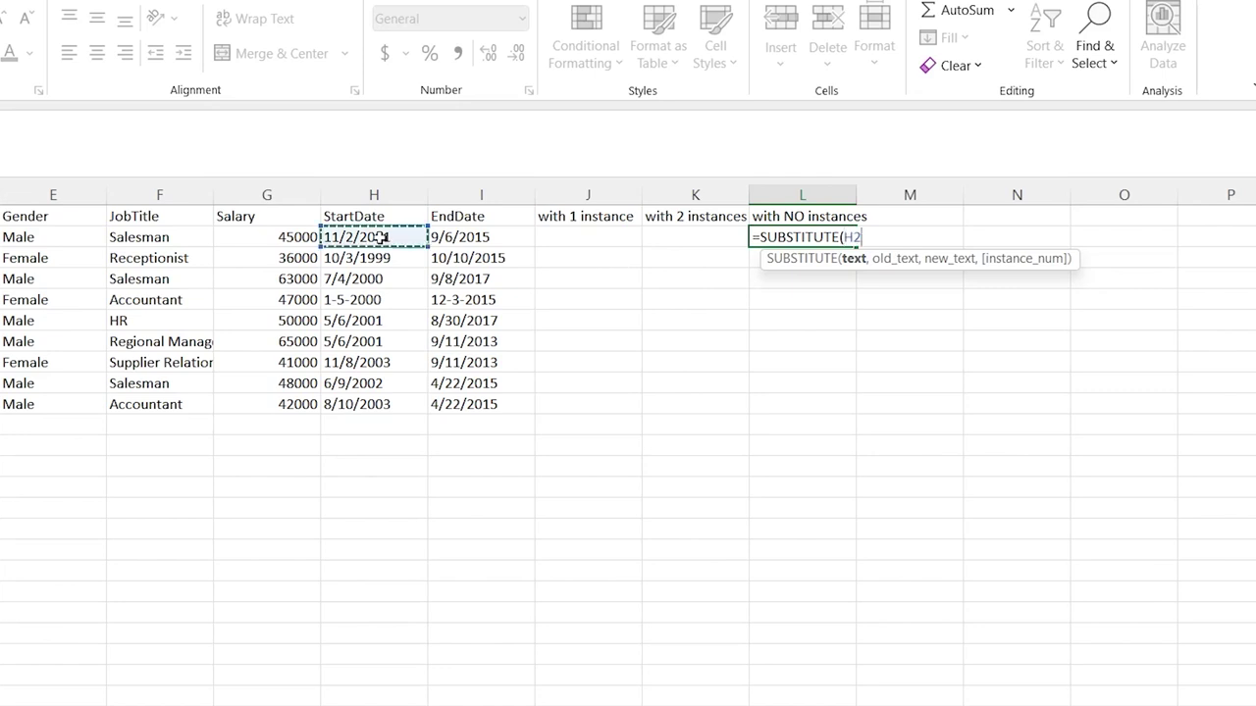
shift+click(377, 404)
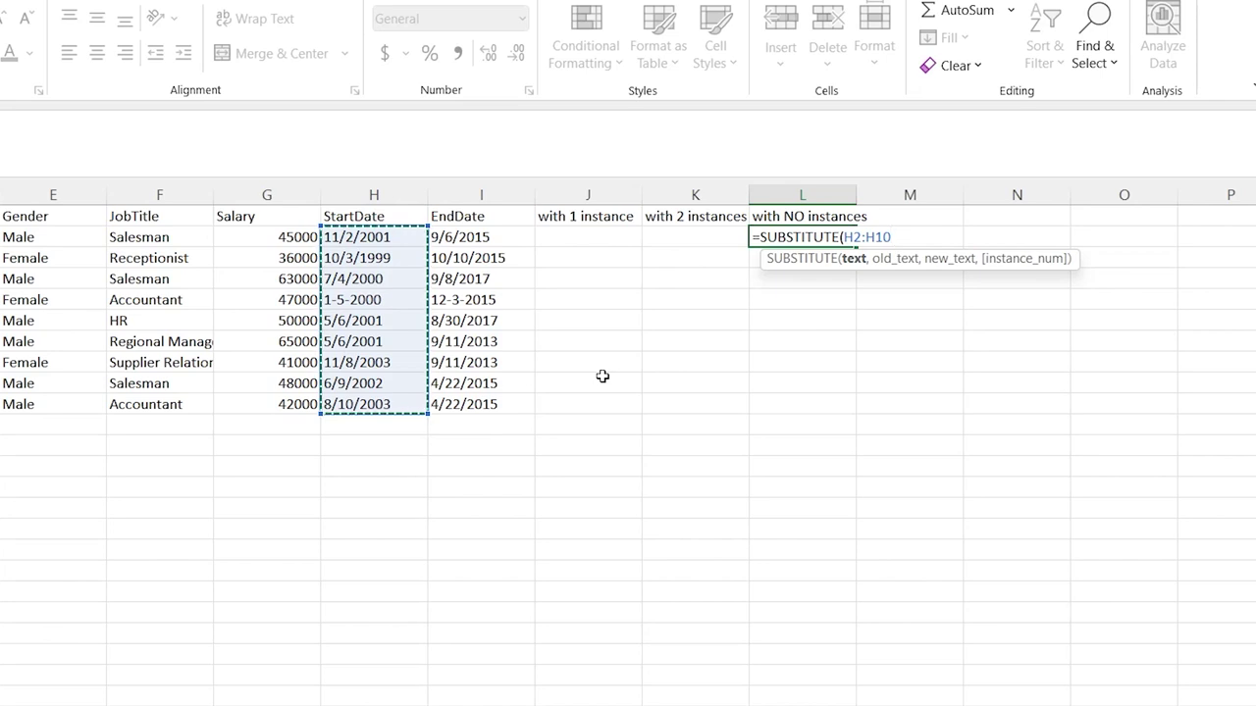
text(,")
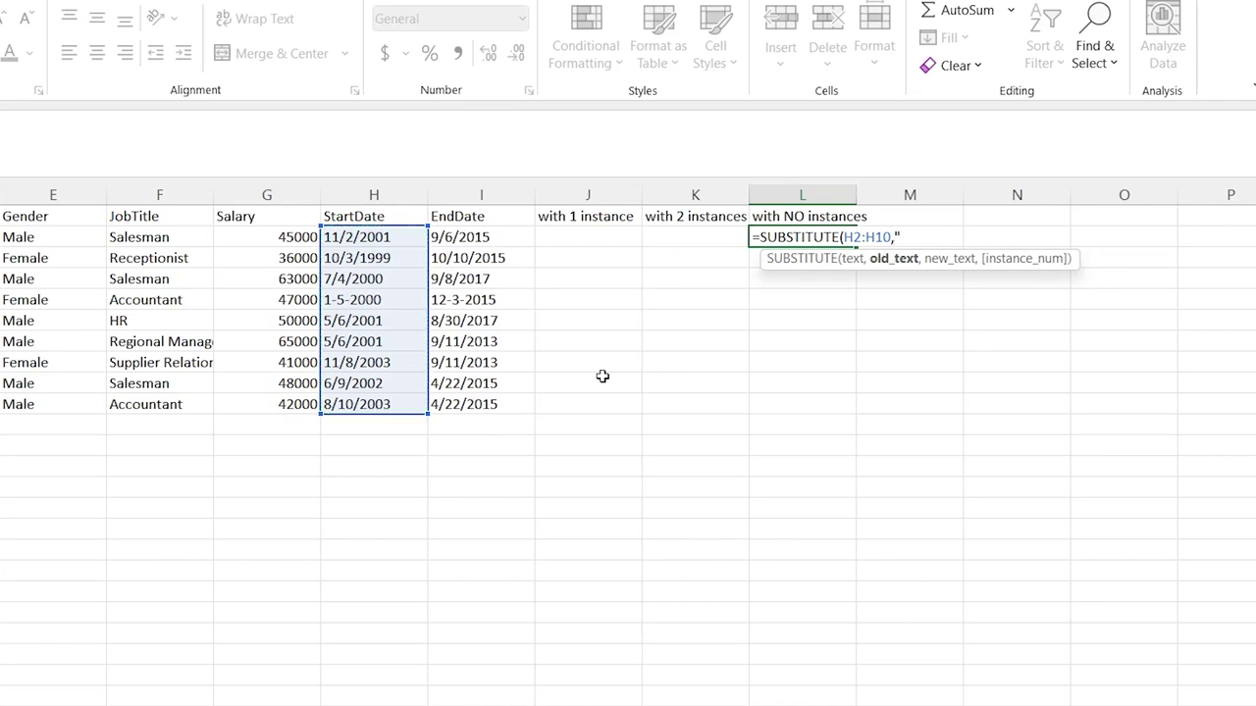
text(-",")
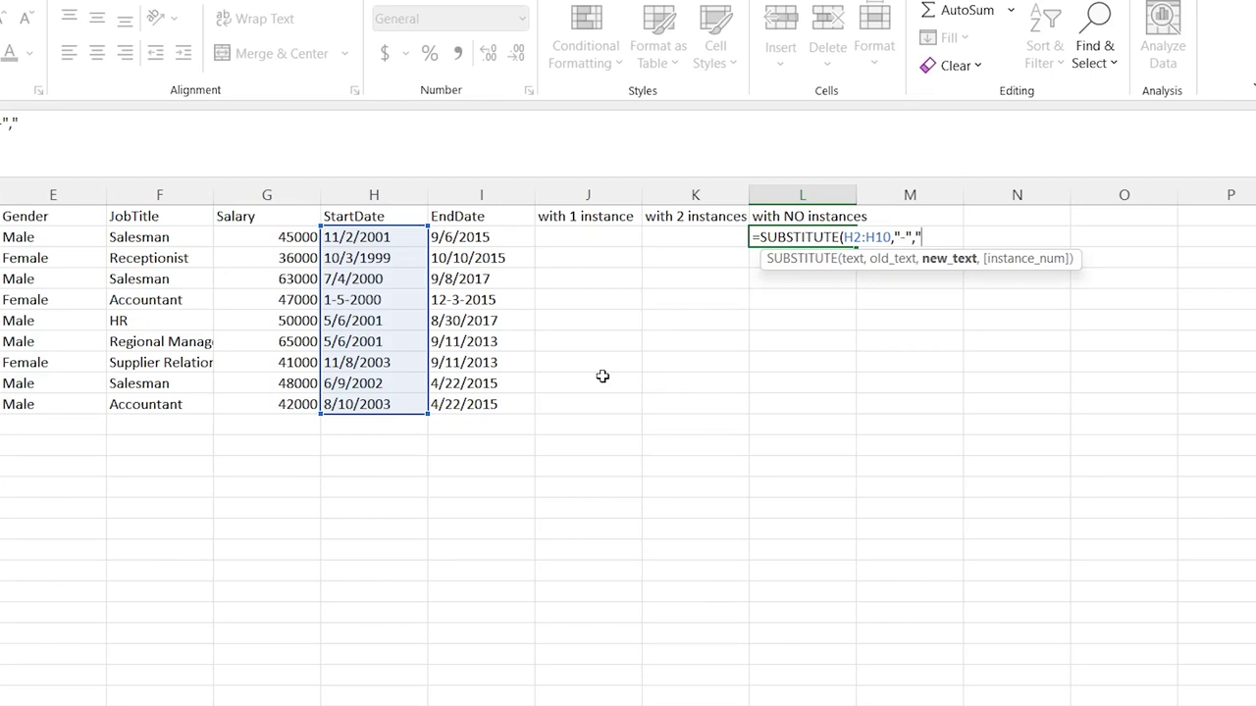
text(/")
text())
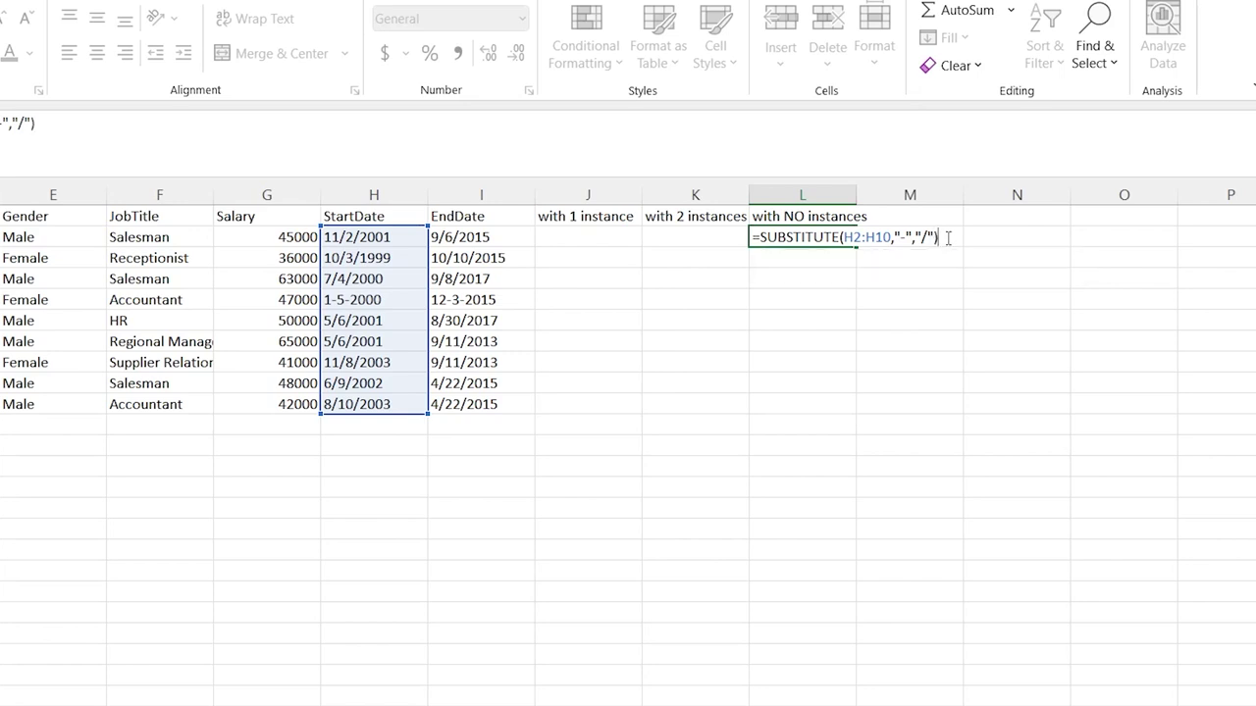
key(Return)
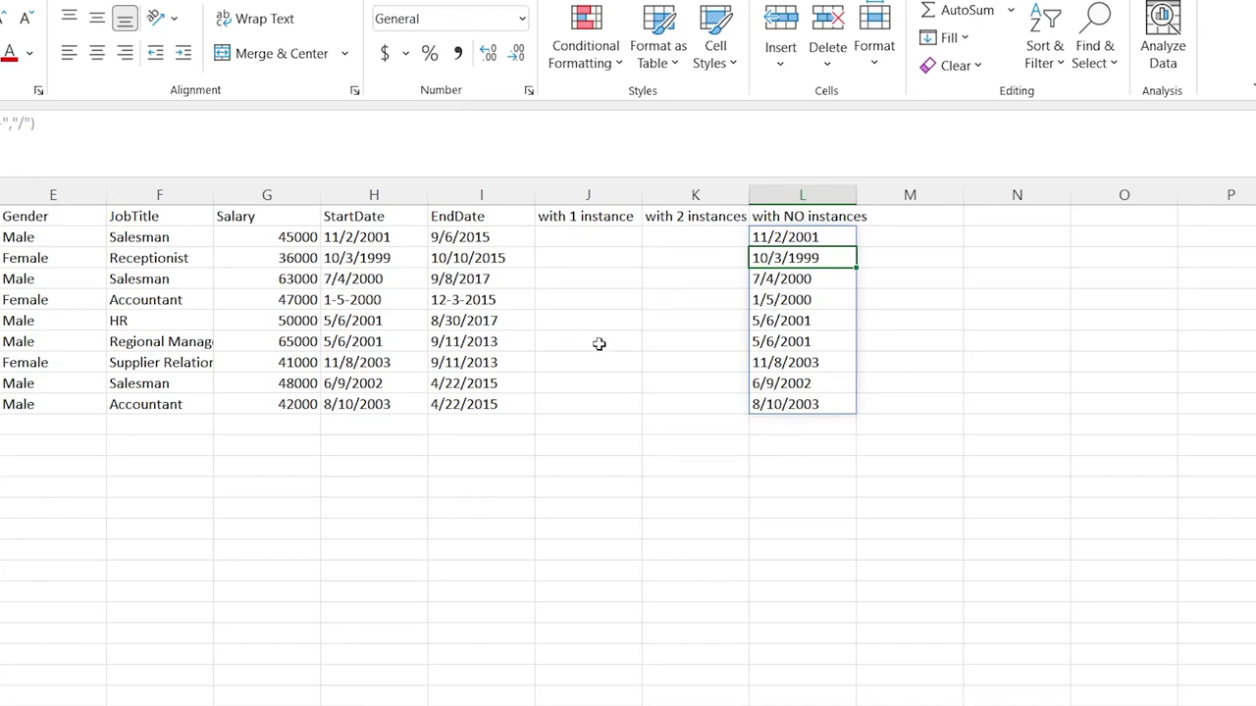
click(686, 325)
Undo the previous edits, then enter =SUBSTITUTE(H2:H10,"/","-") in L2 to spill dashed dates.
key(ctrl+z)
key(ctrl+z)
key(ctrl+z)
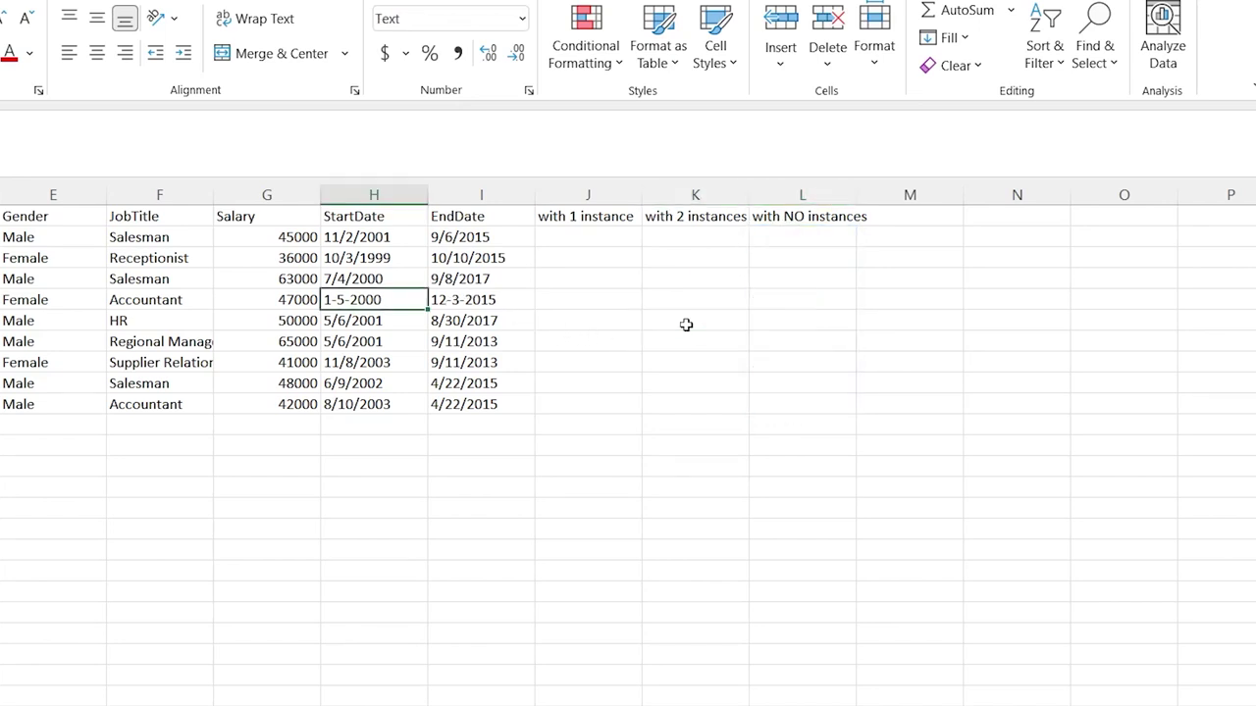
click(811, 238)
text(=)
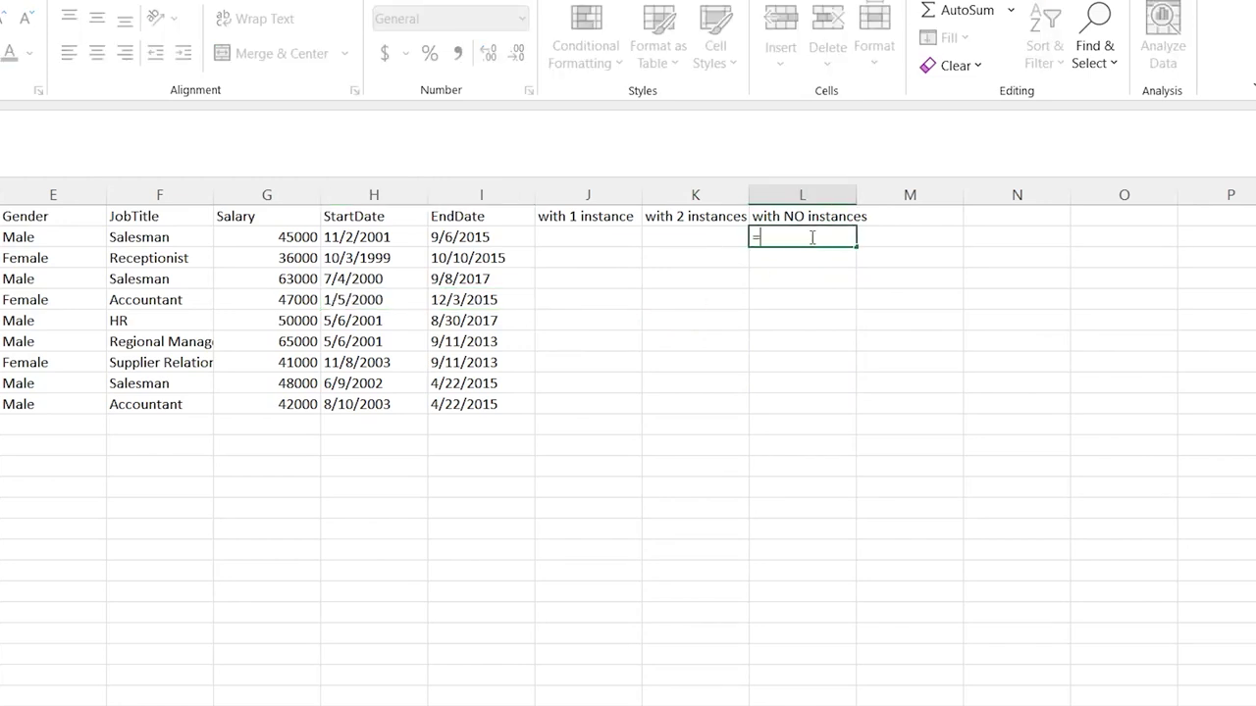
text(s)
key(BackSpace)
text(subst)
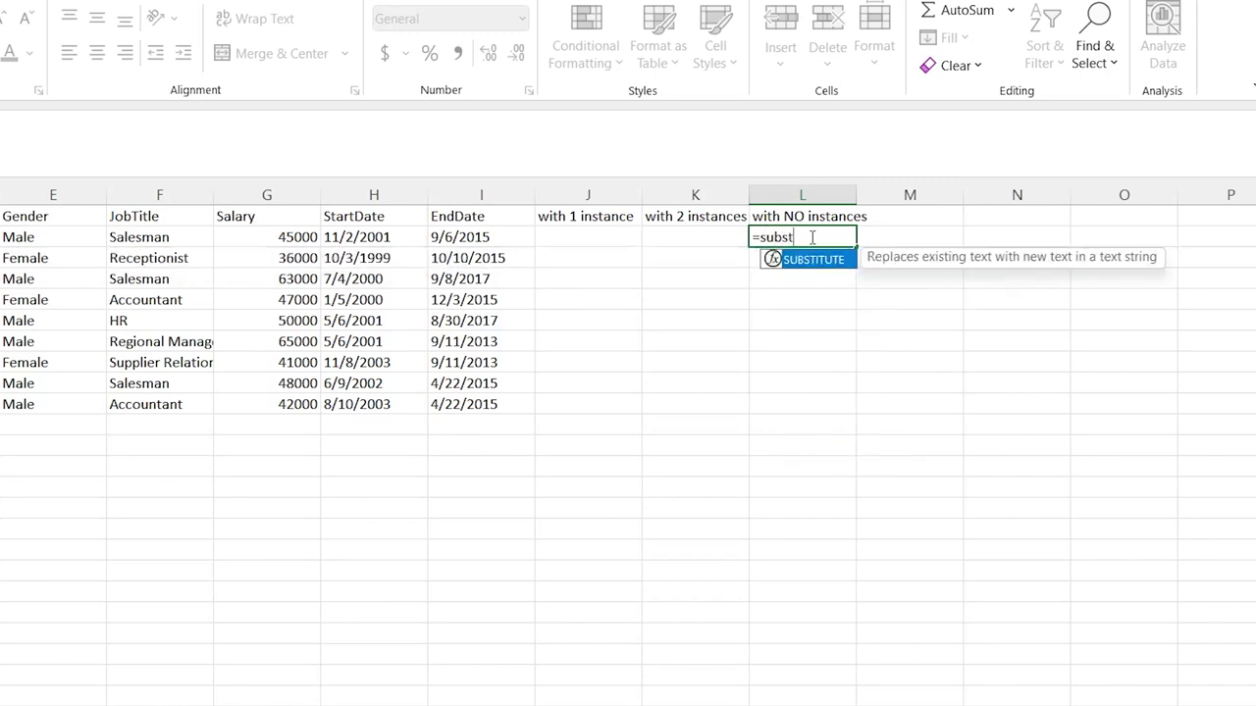
key(Tab)
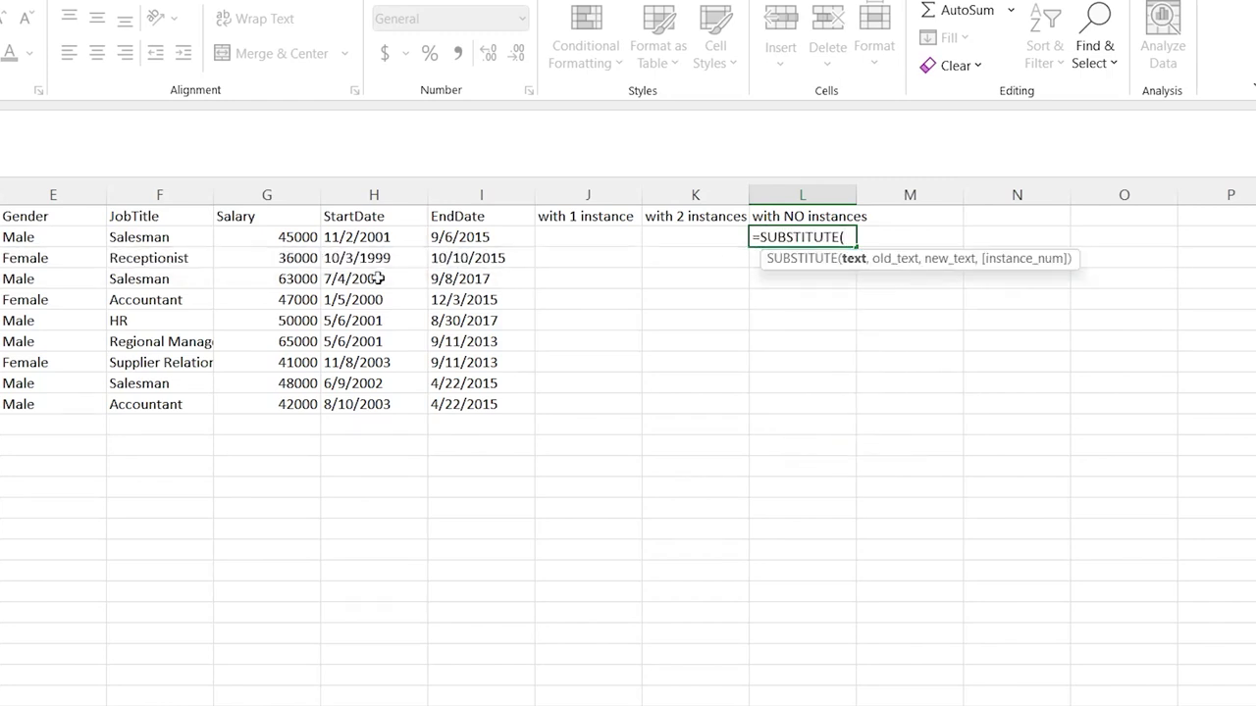
click(357, 242)
shift+click(404, 407)
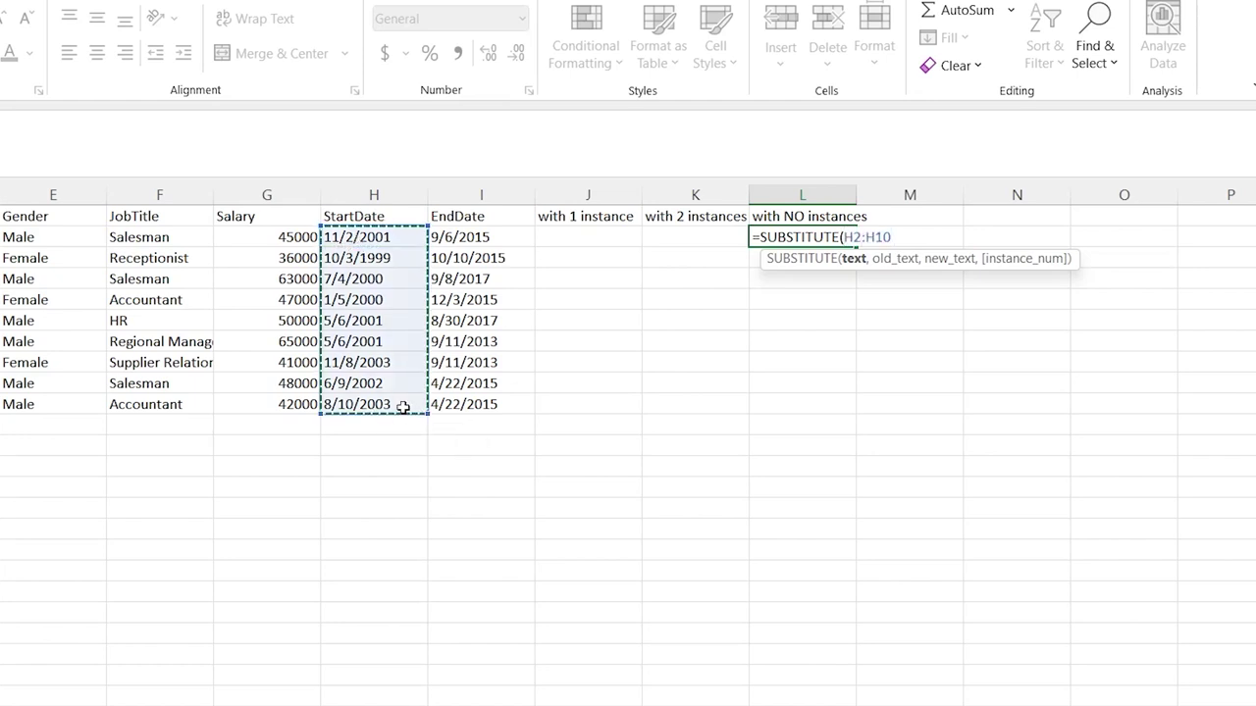
text(,")
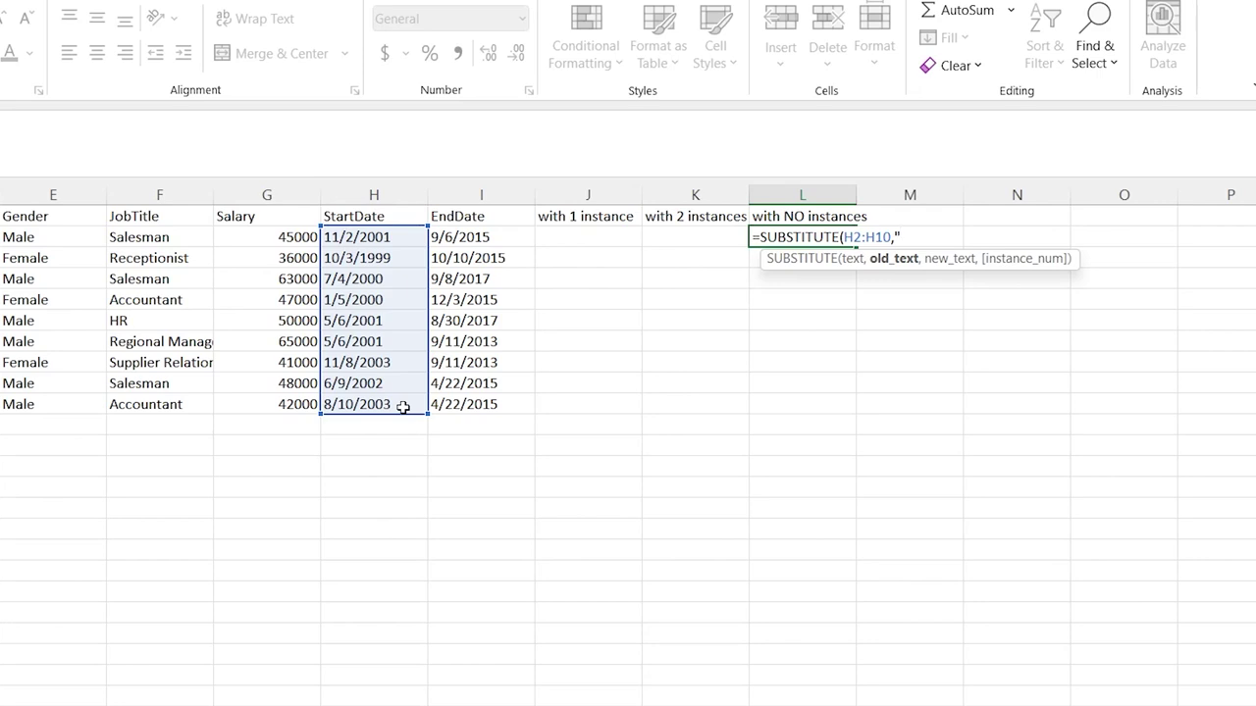
text(/",)
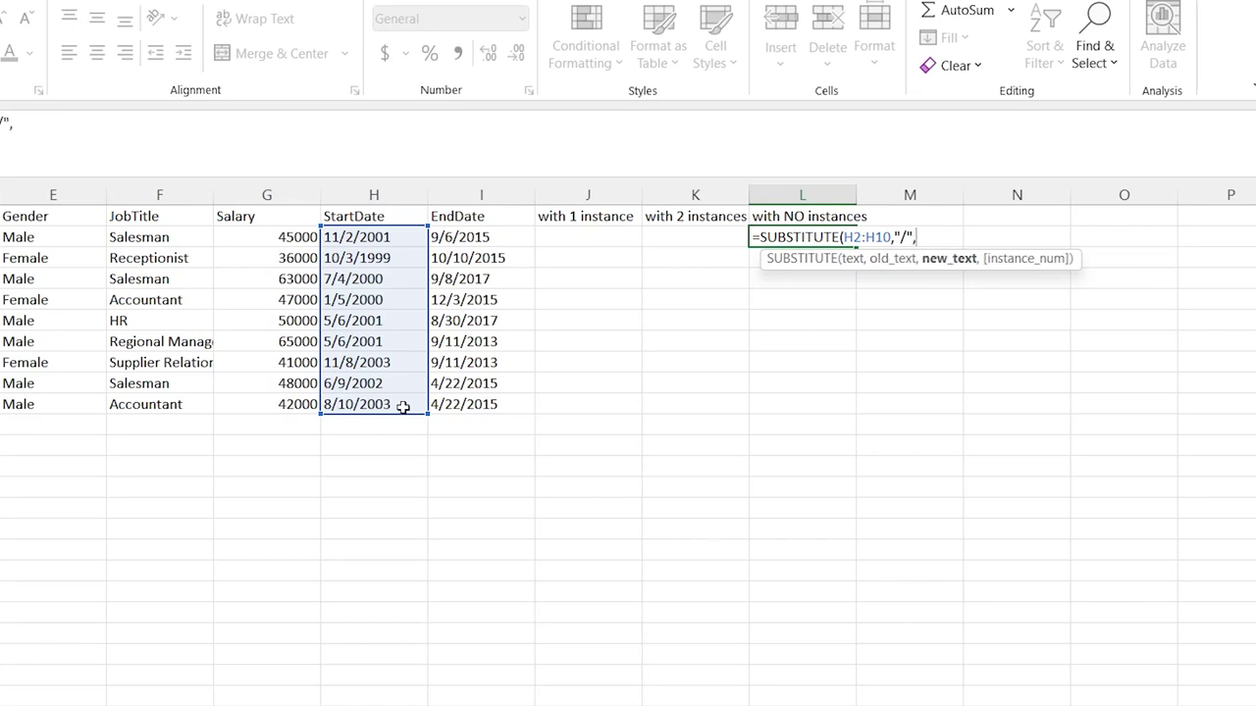
text("-"))
key(Return)
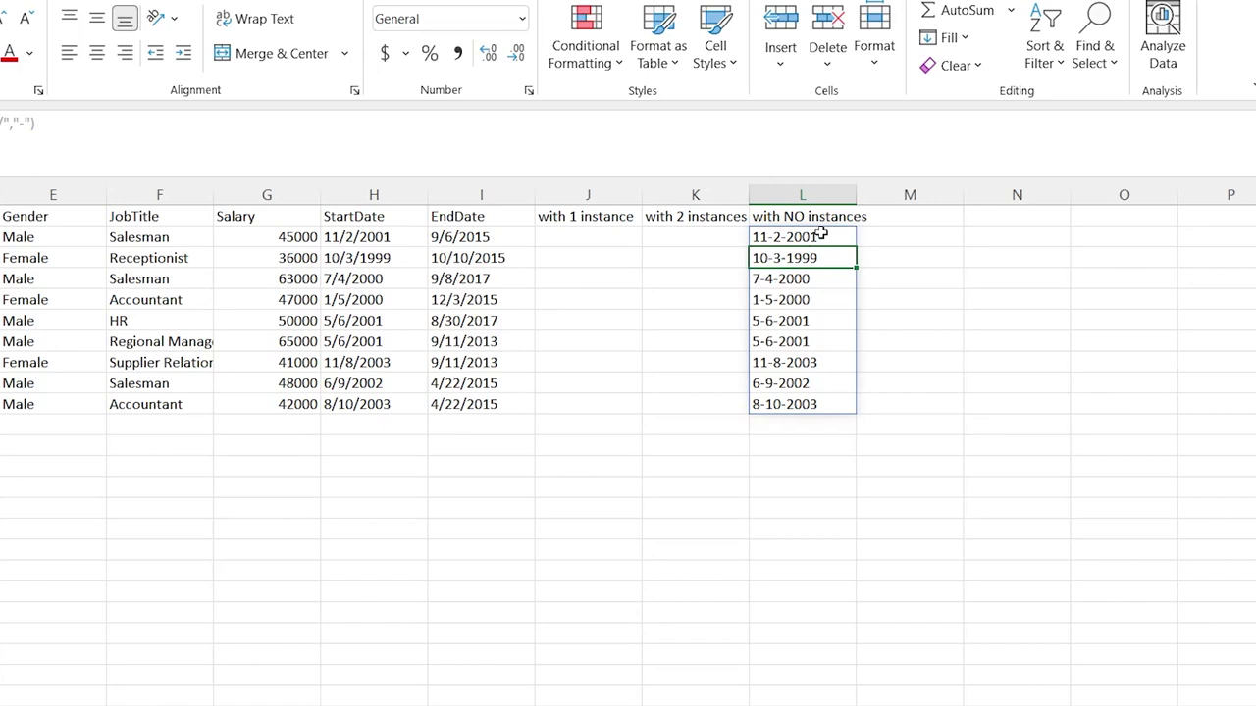
Enter =SUBSTITUTE(H2:H10,"/","-",1) in J2 so only the first slash becomes a dash.
click(589, 241)
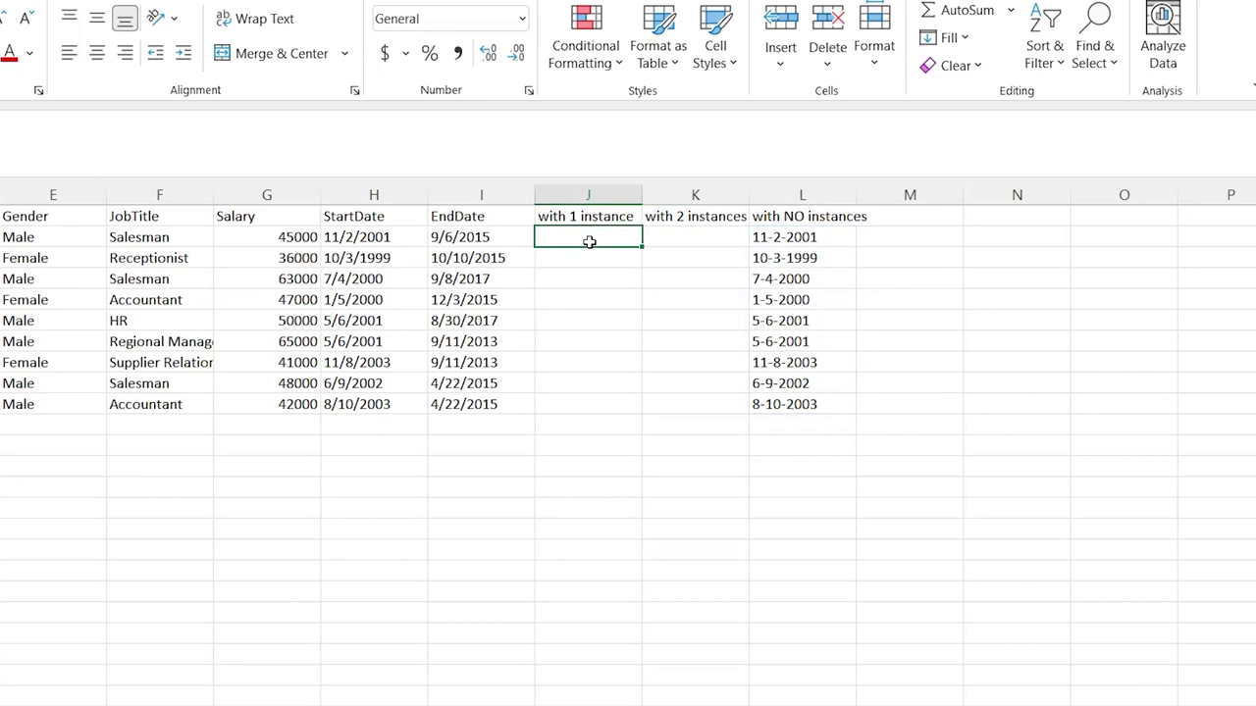
text(=)
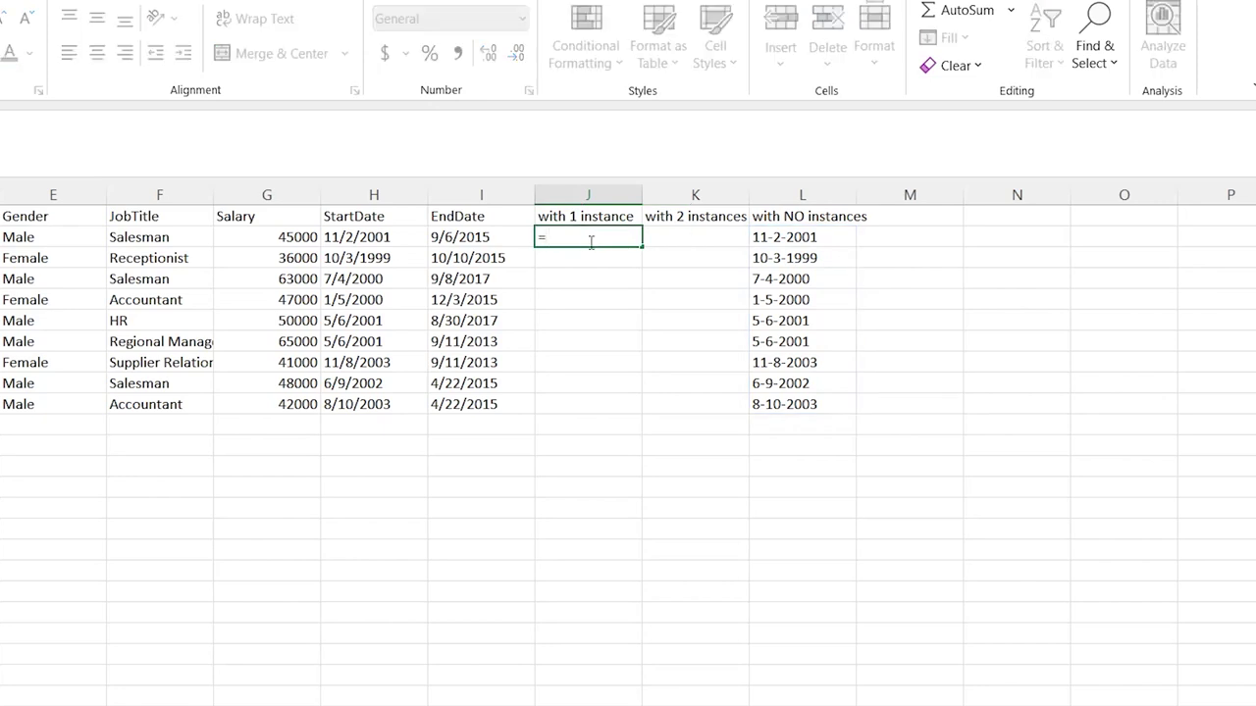
text(subs)
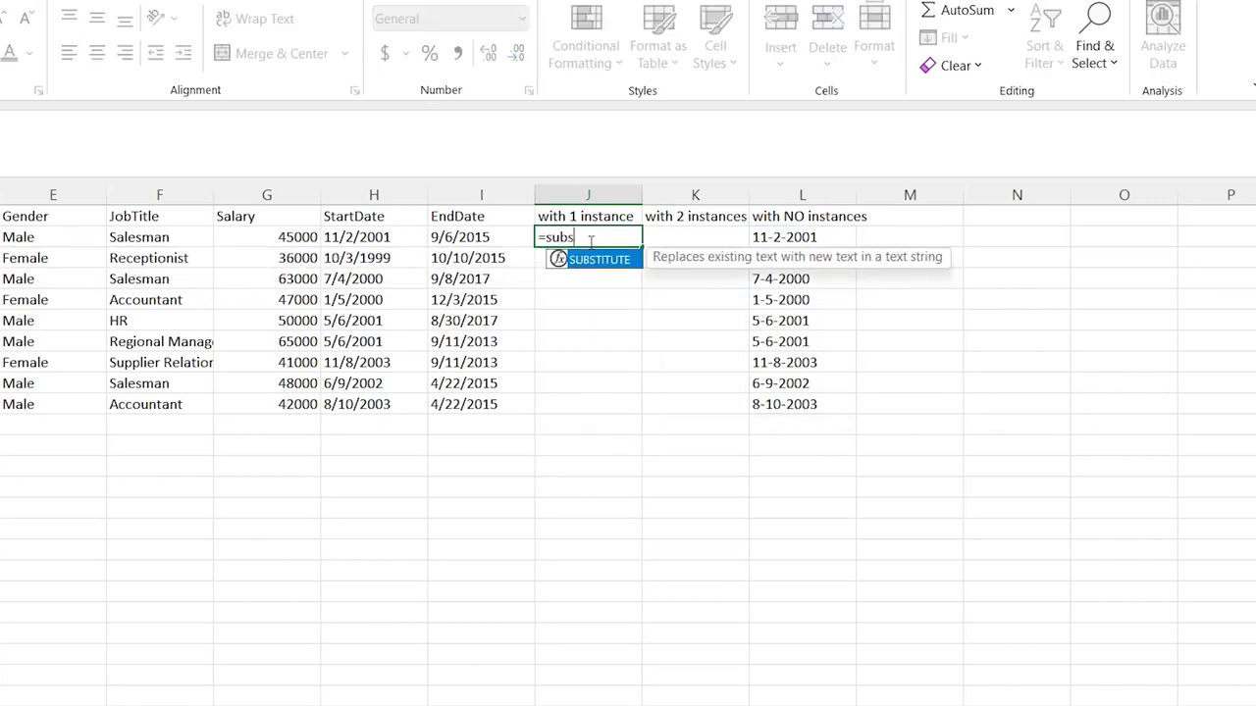
key(Tab)
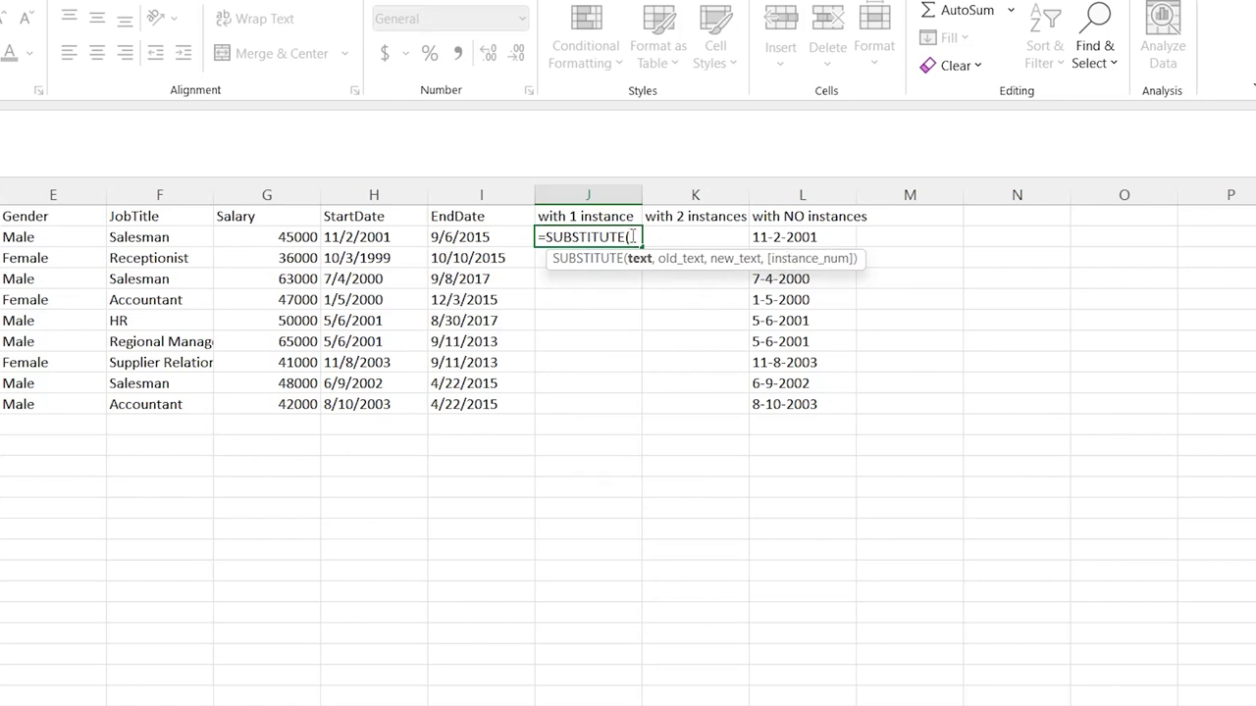
click(393, 239)
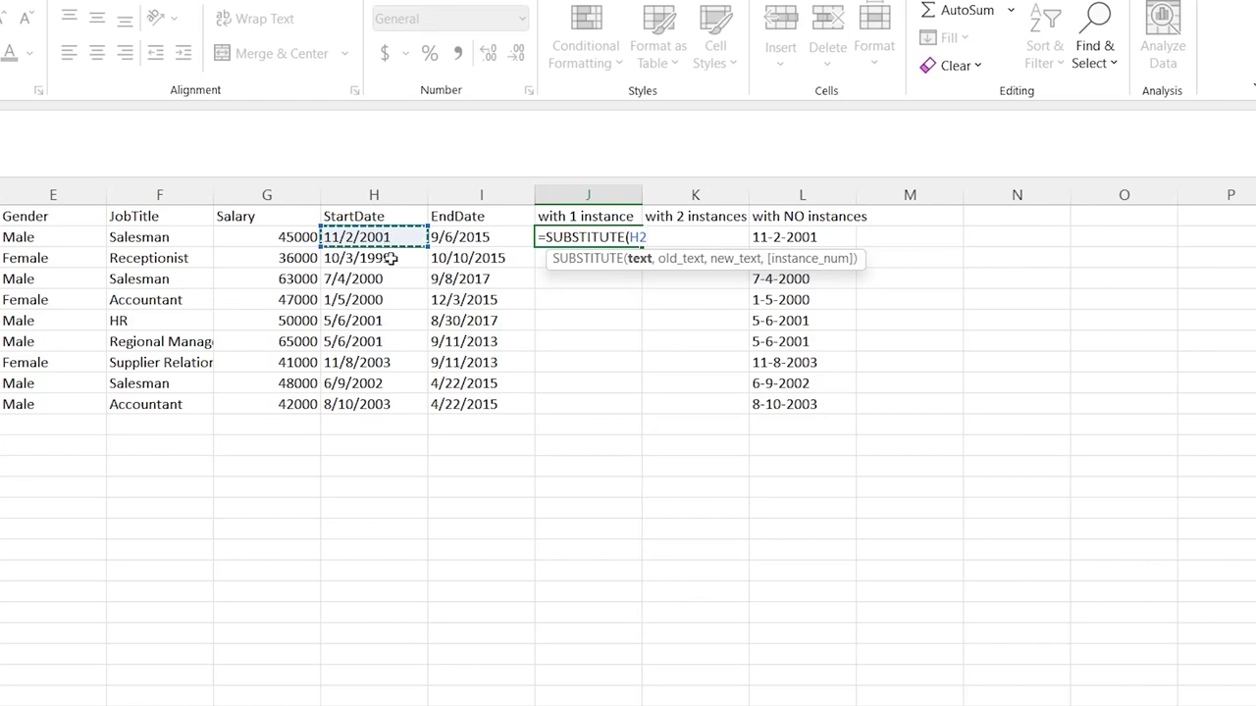
shift+click(390, 412)
text(,"/")
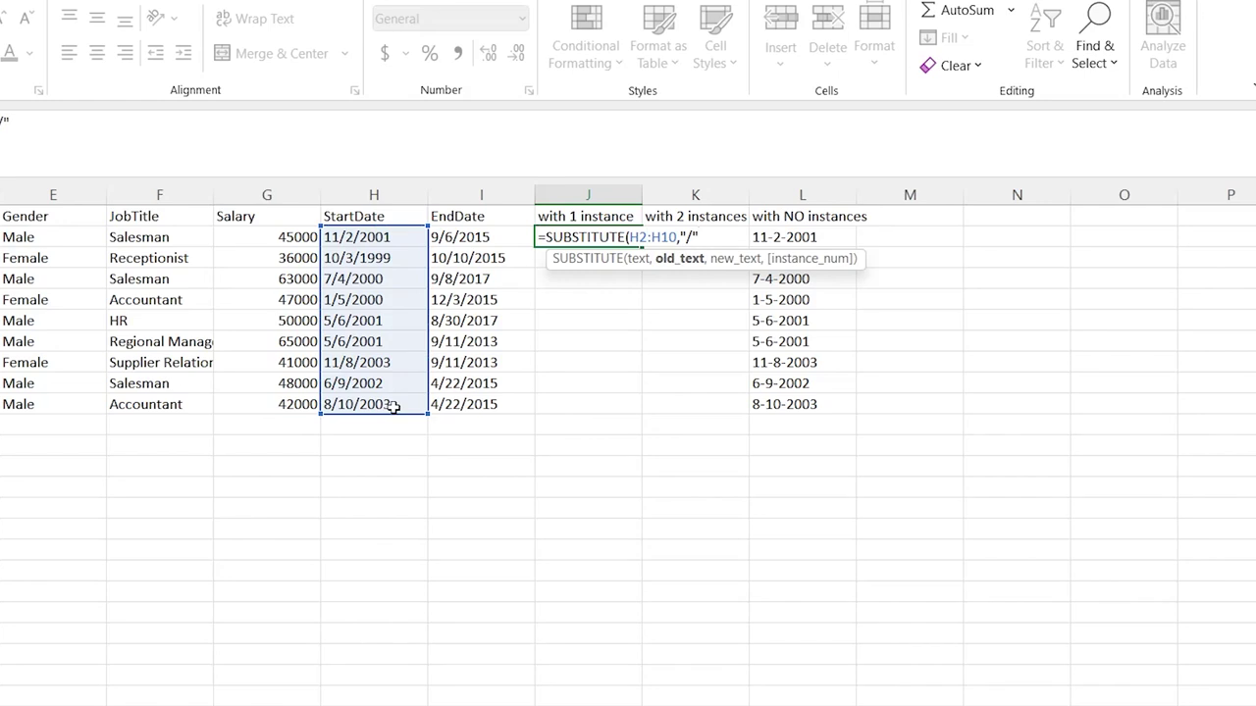
text(,-)
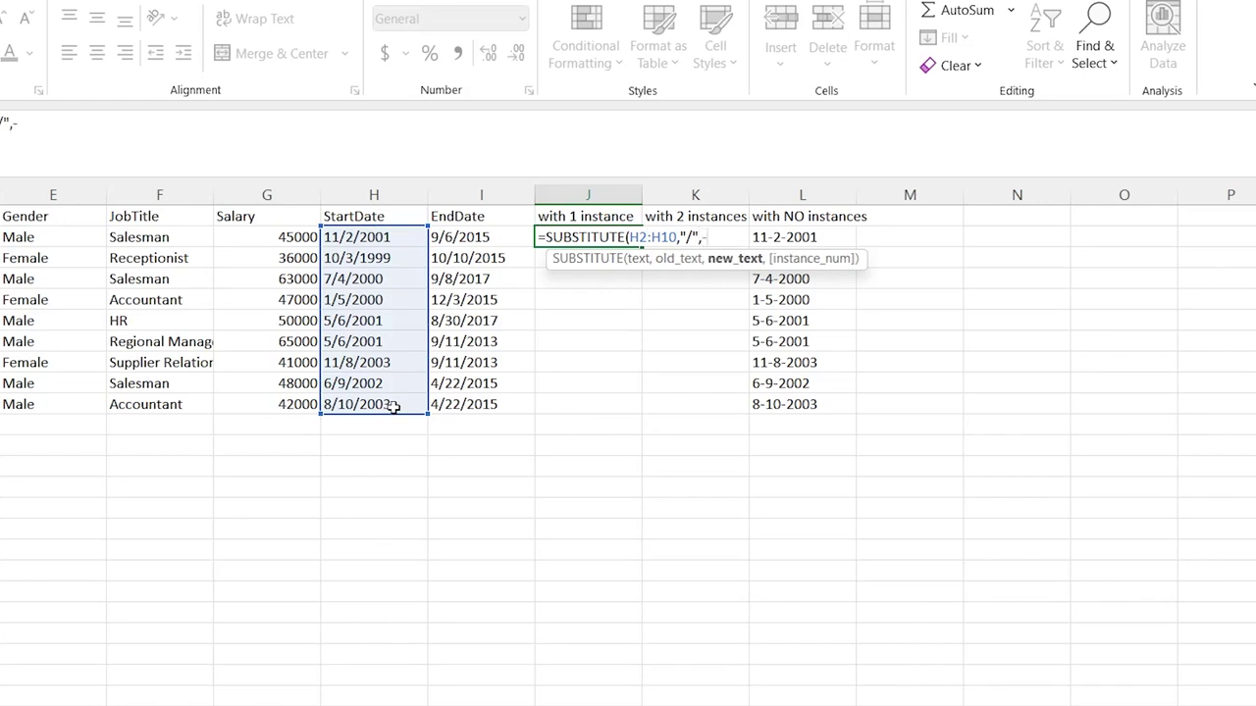
text(")
text(",1)
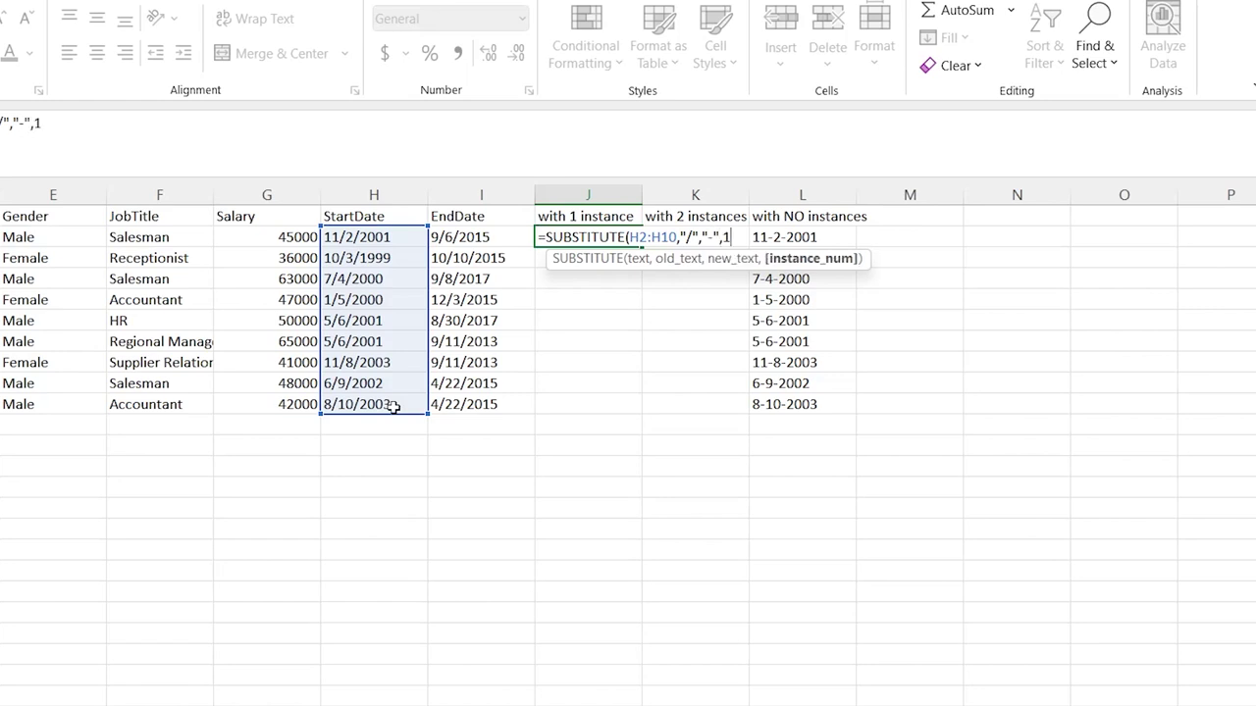
text())
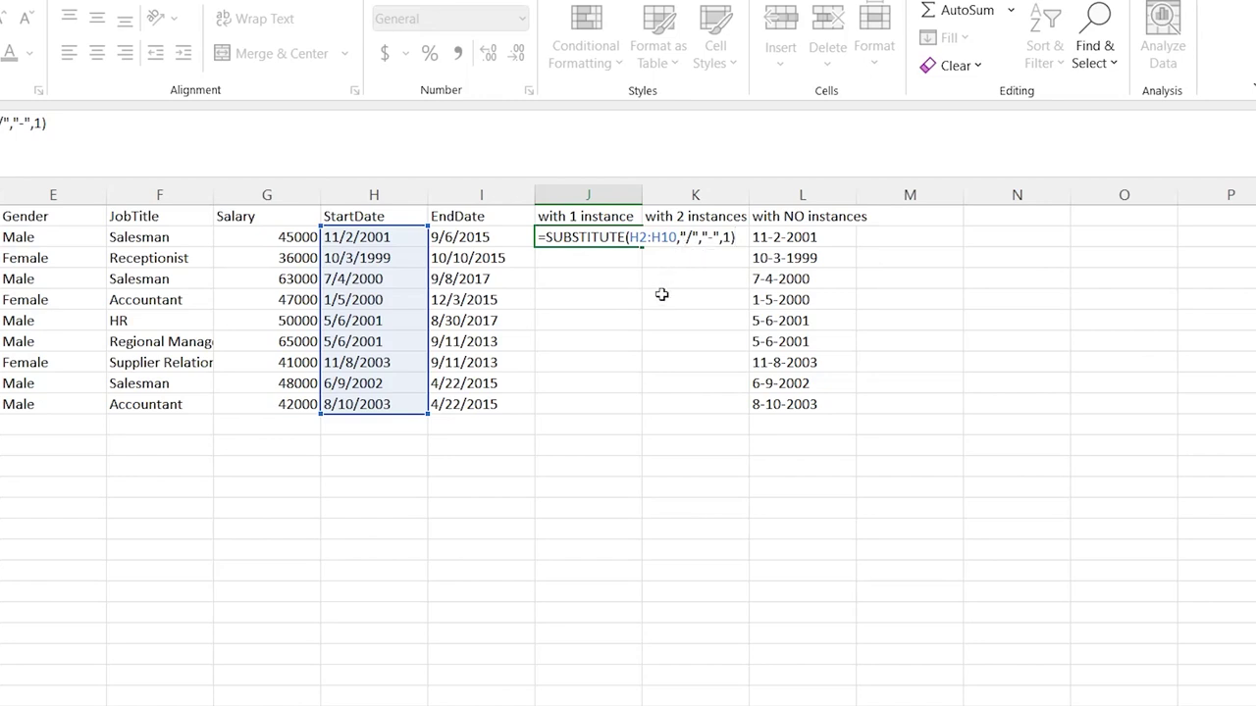
key(Return)
Check the J2 and J3 results, then copy J2's formula text from the formula bar.
click(552, 239)
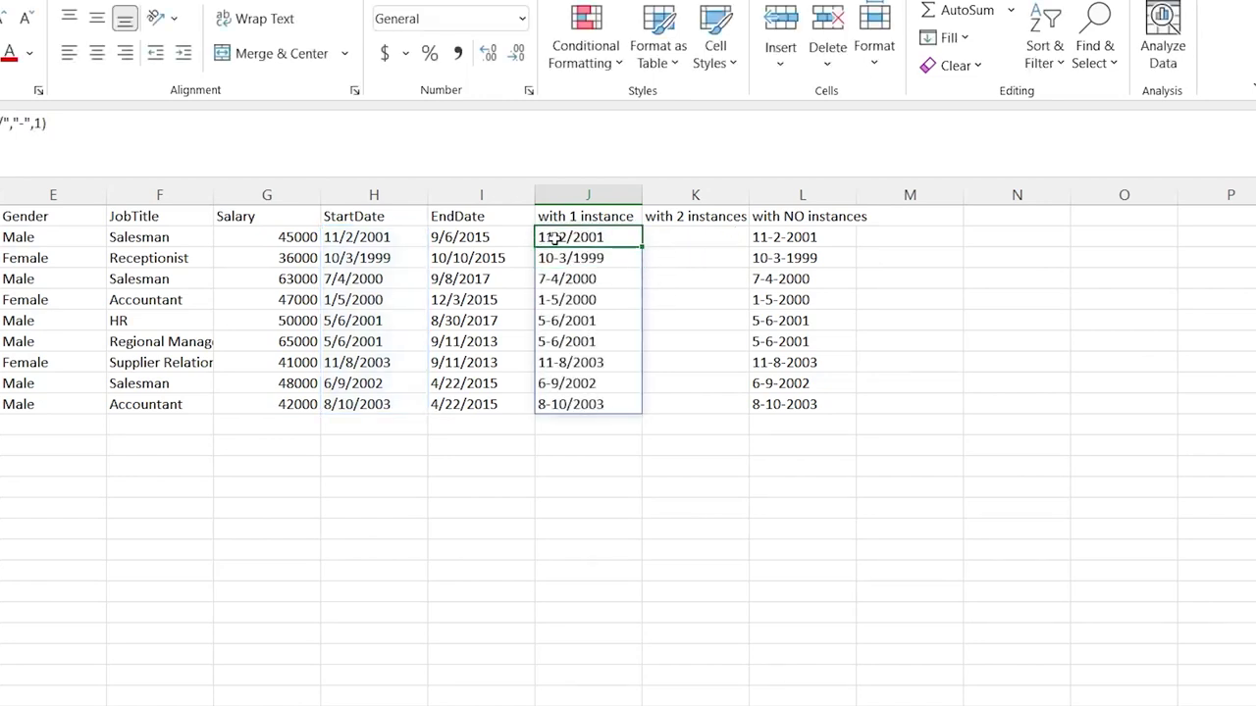
click(559, 256)
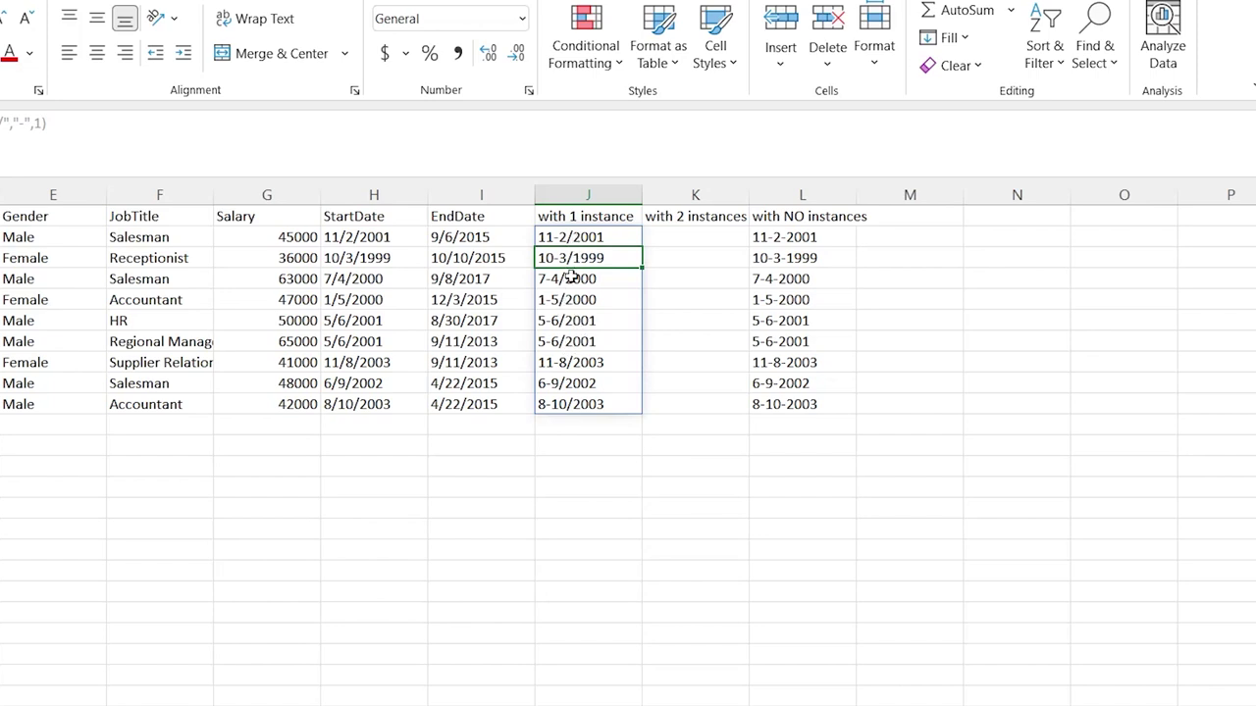
click(612, 237)
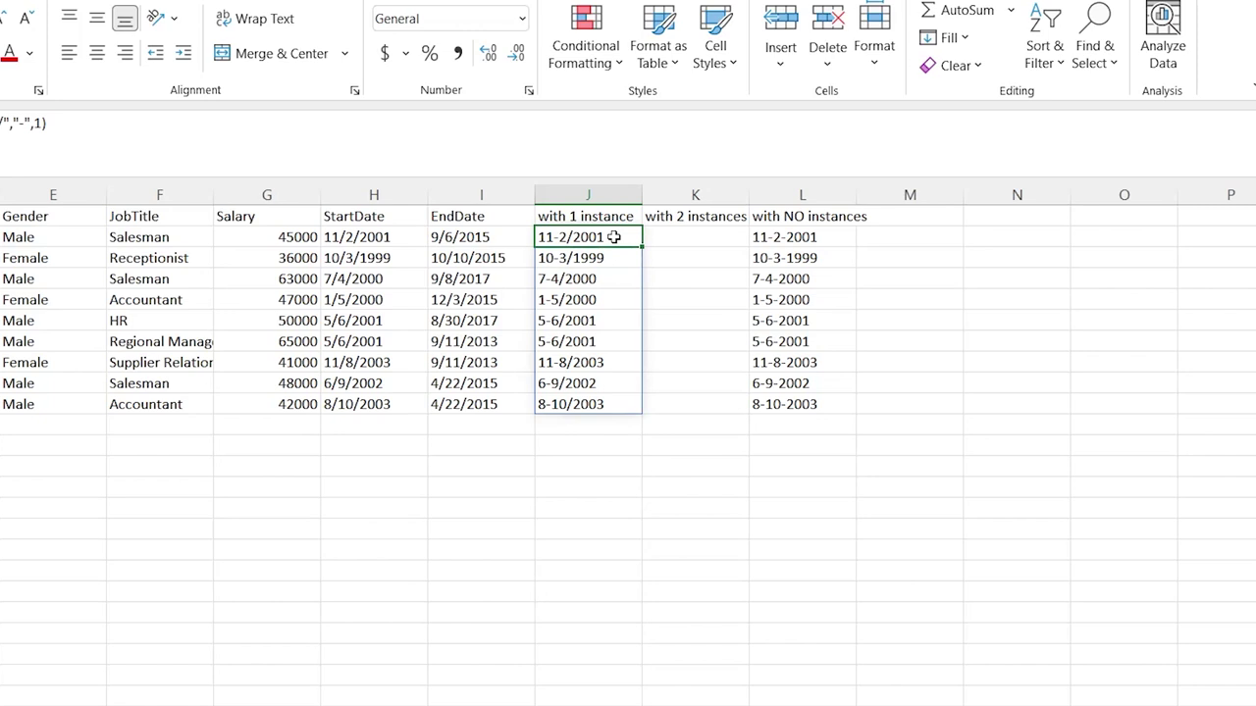
click(62, 121)
drag(63, 121, 2, 122)
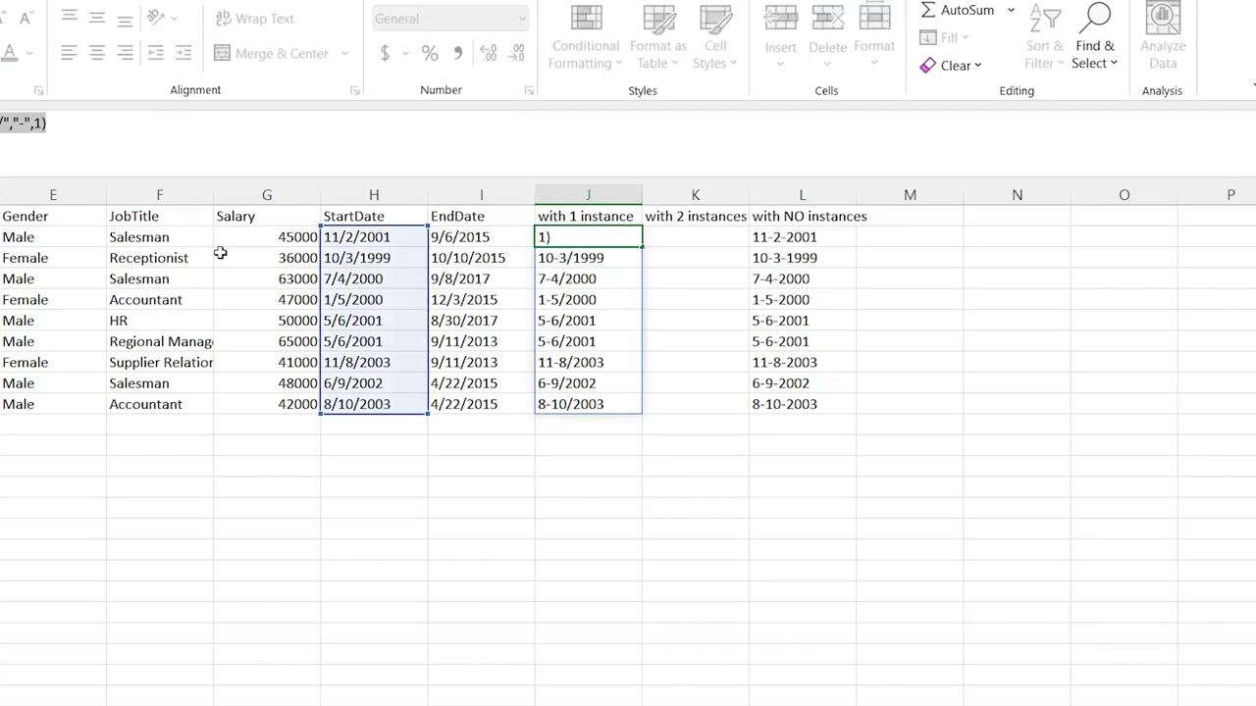
key(Escape)
Paste the formula into K2 with the instance number changed to 2, then compare with L2's column.
click(685, 241)
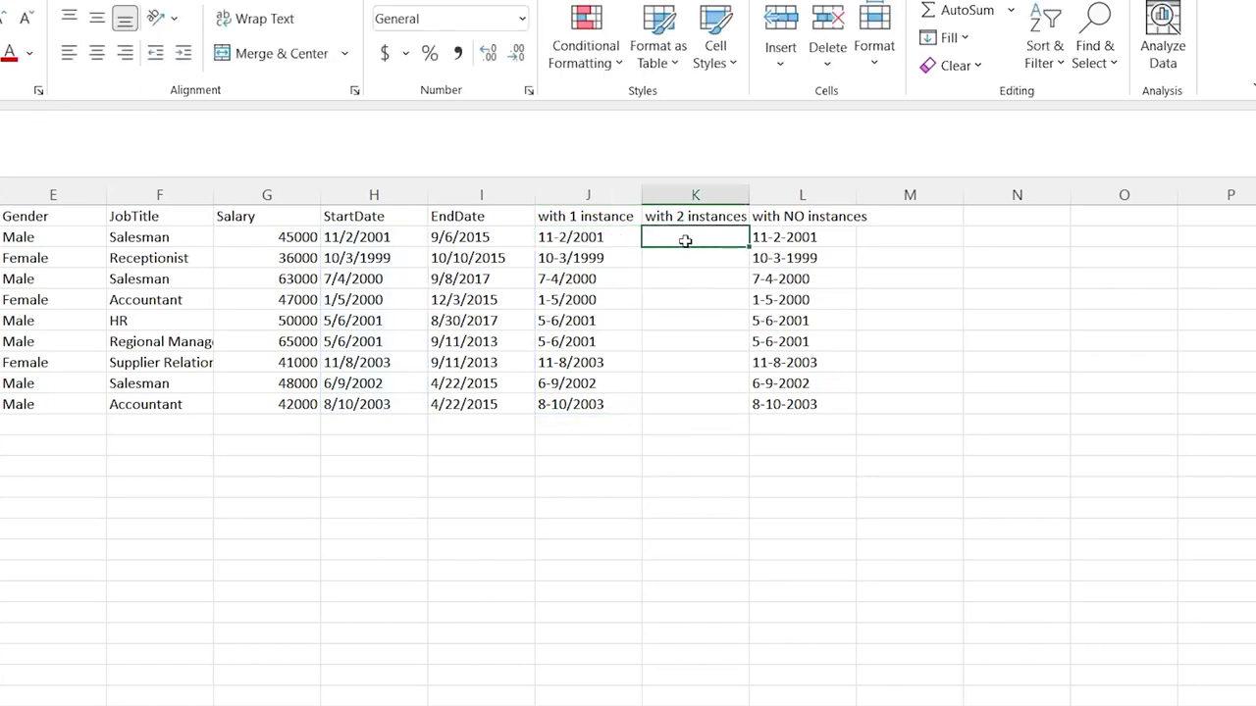
key(ctrl+v)
click(43, 125)
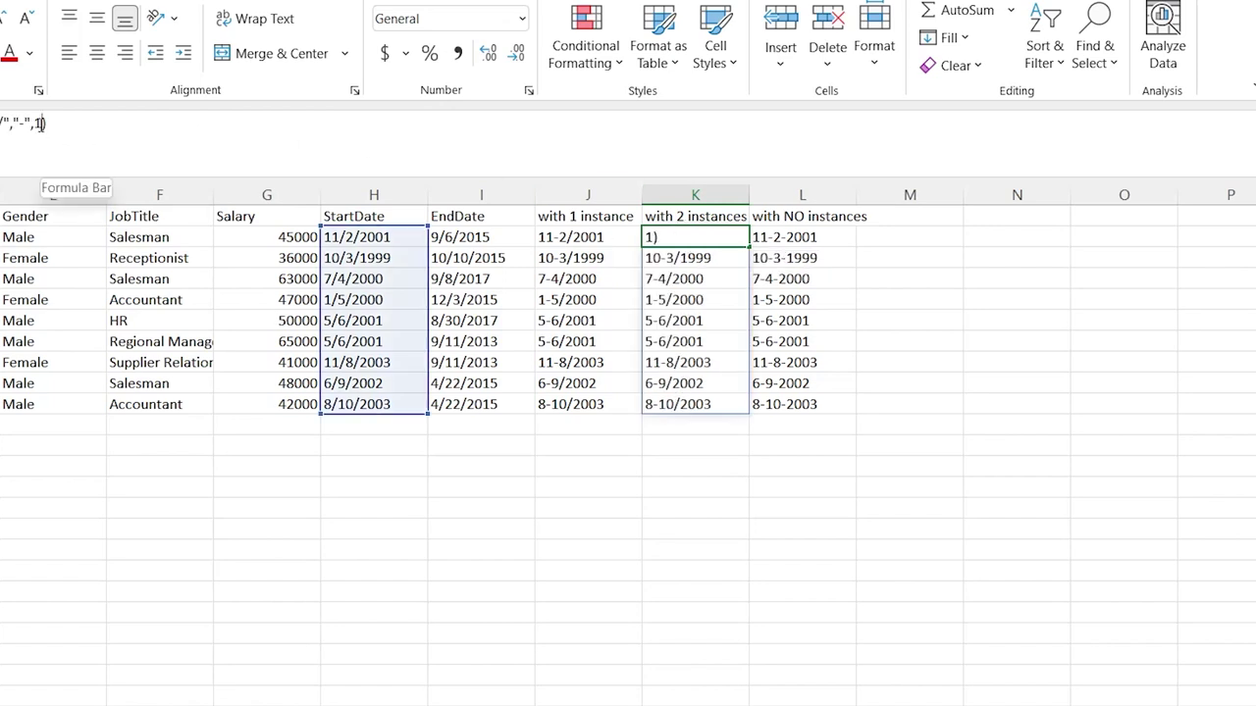
key(BackSpace)
text(2)
key(Return)
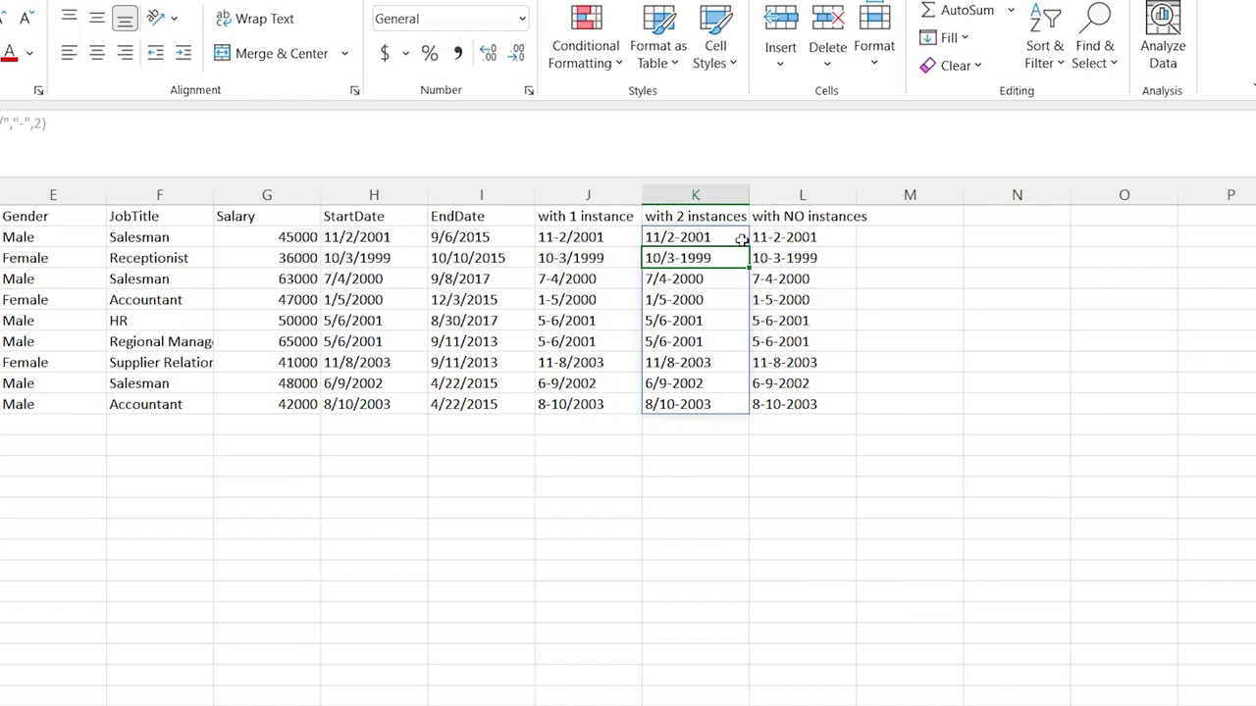
click(822, 238)
key(ctrl+shift+Down)
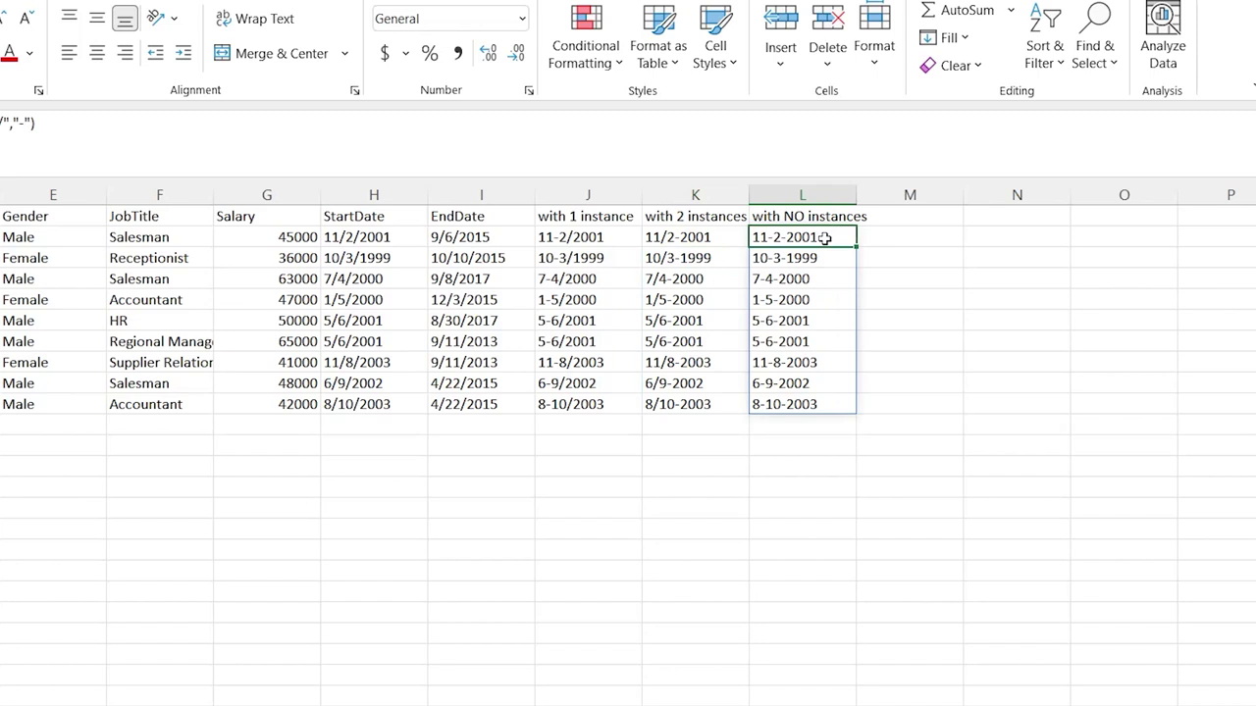
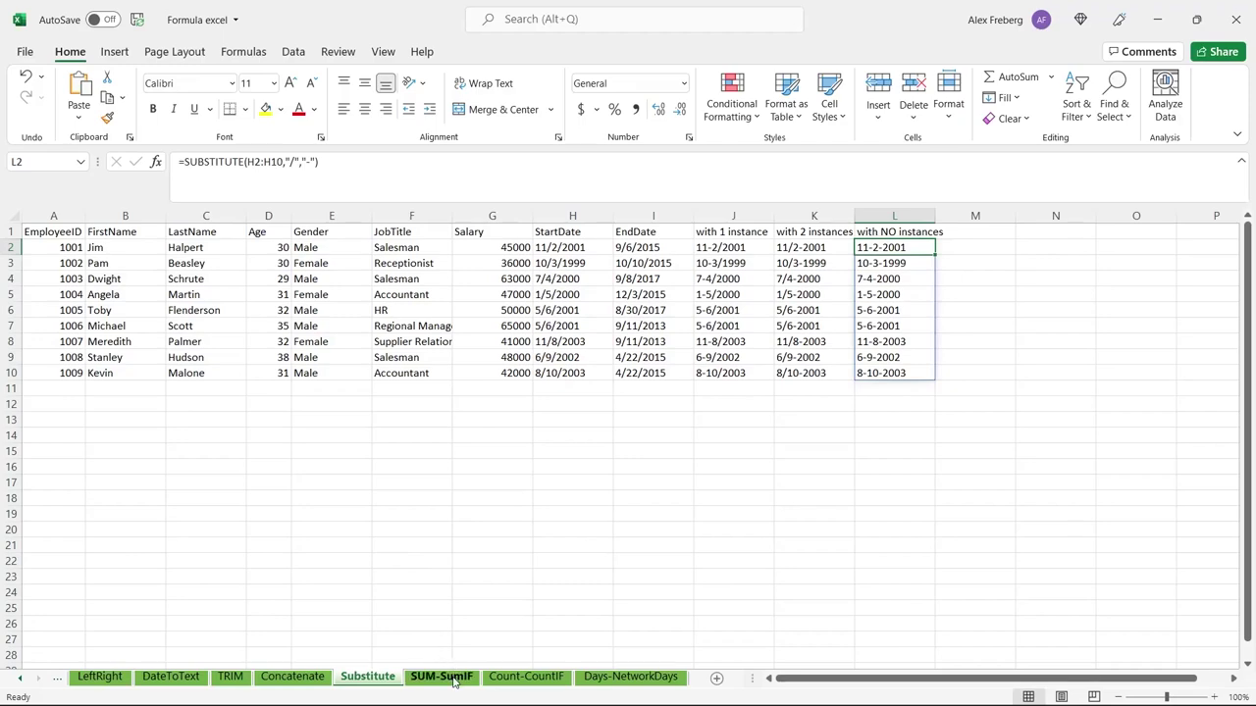
Go to the SUM-SumIF sheet and look over the SUM, SUMIF and SUMIFS result cells.
click(441, 677)
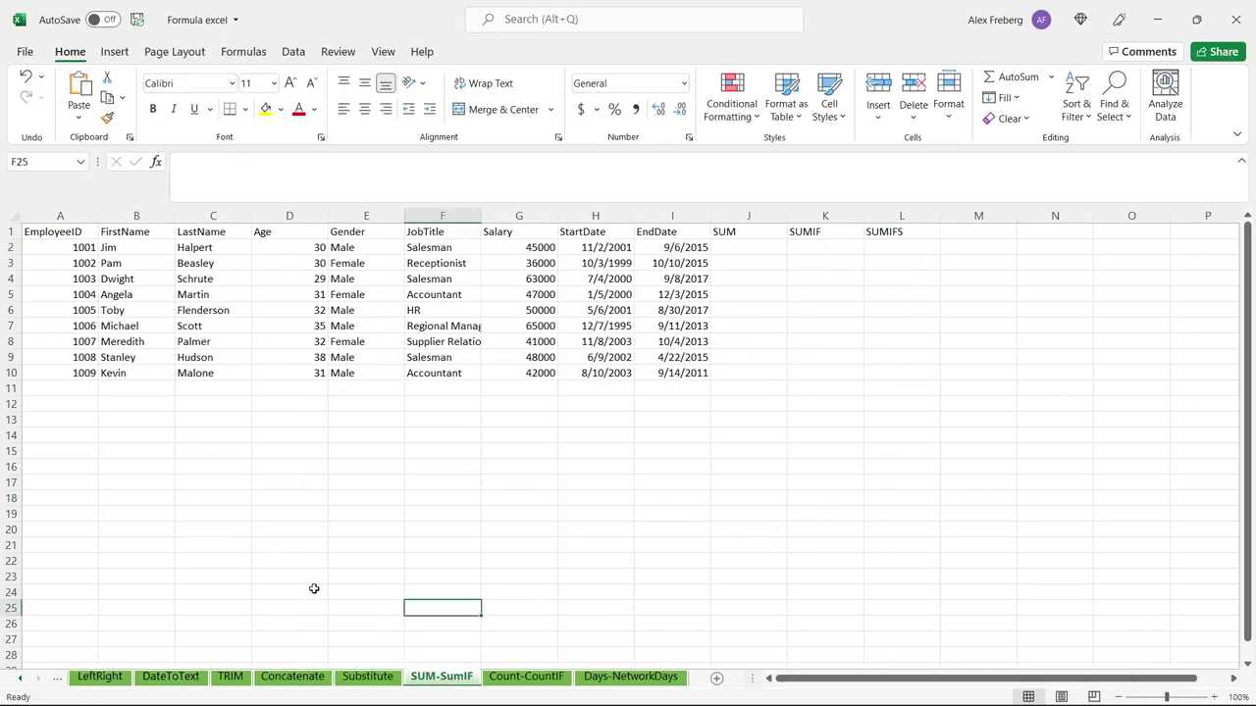
click(752, 246)
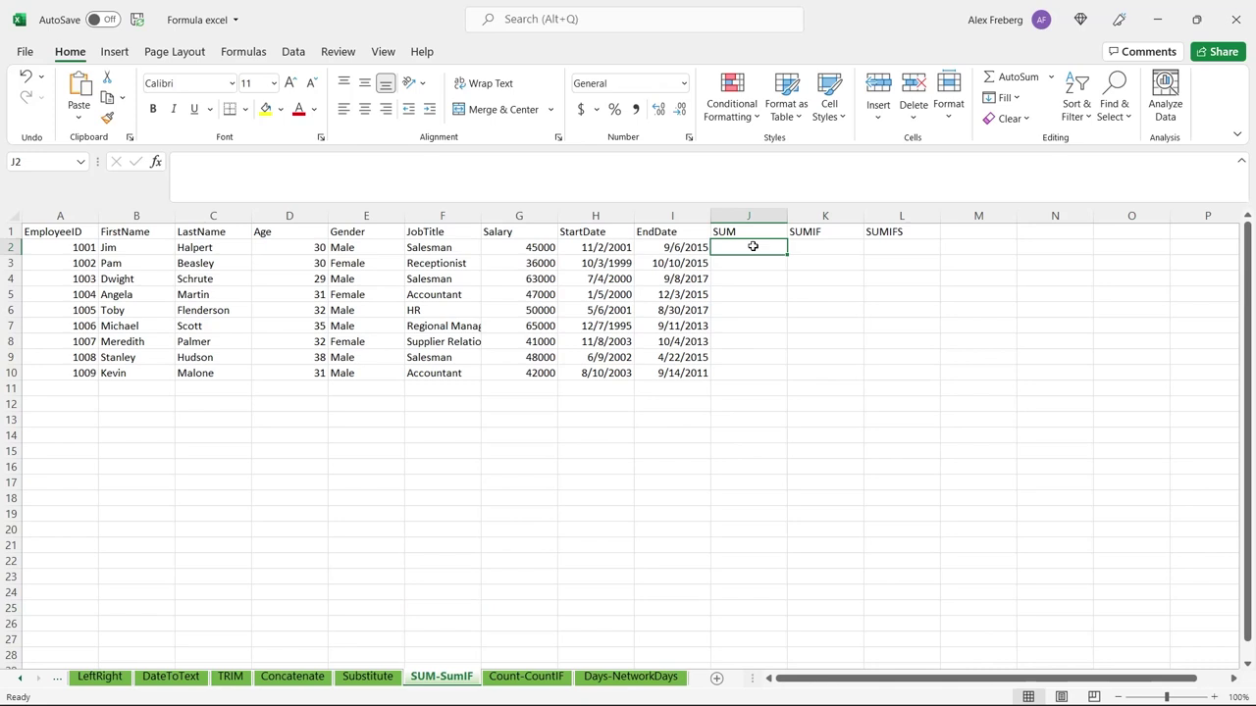
click(824, 243)
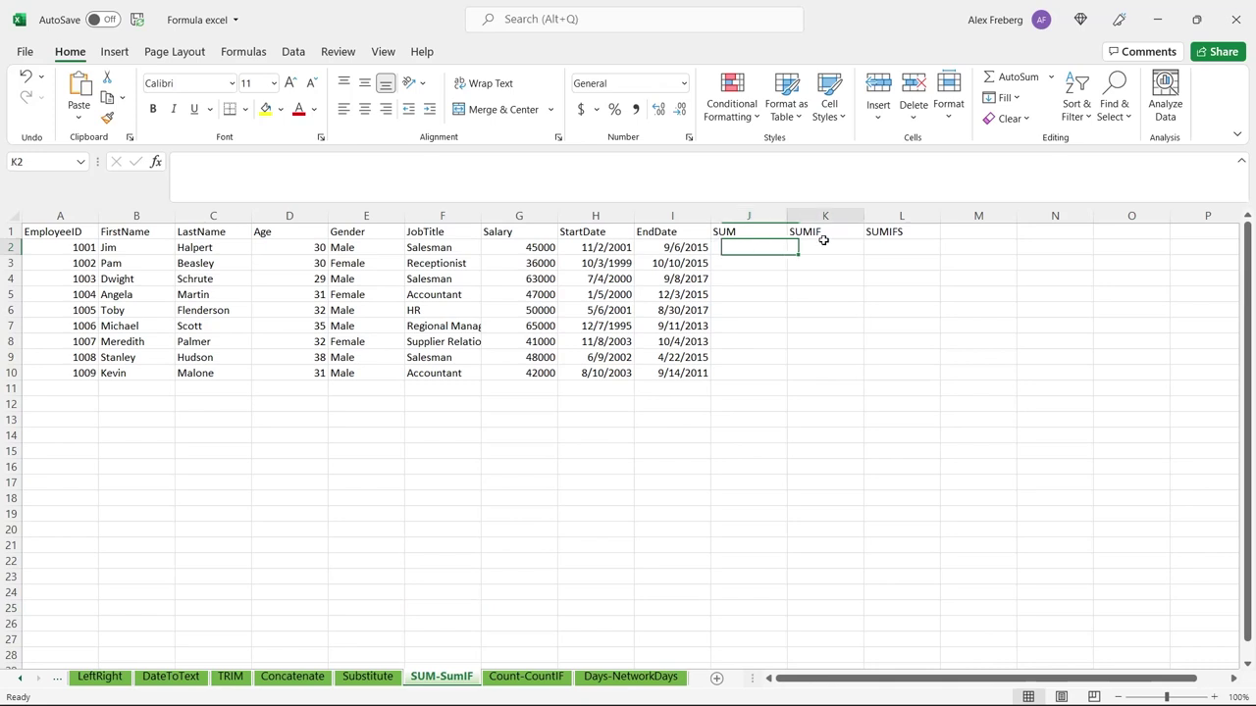
click(880, 243)
click(731, 246)
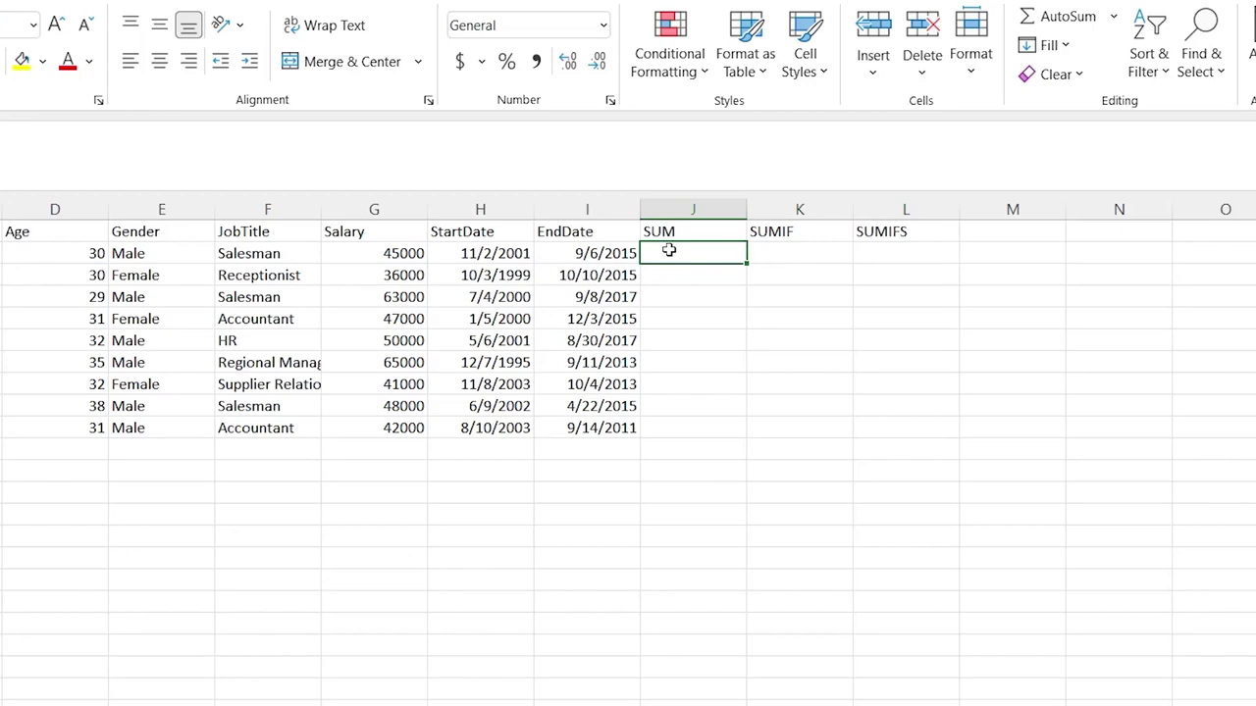
Enter =SUM(G2:G10) in J2 to total the salaries as 437000.
text(=SUM)
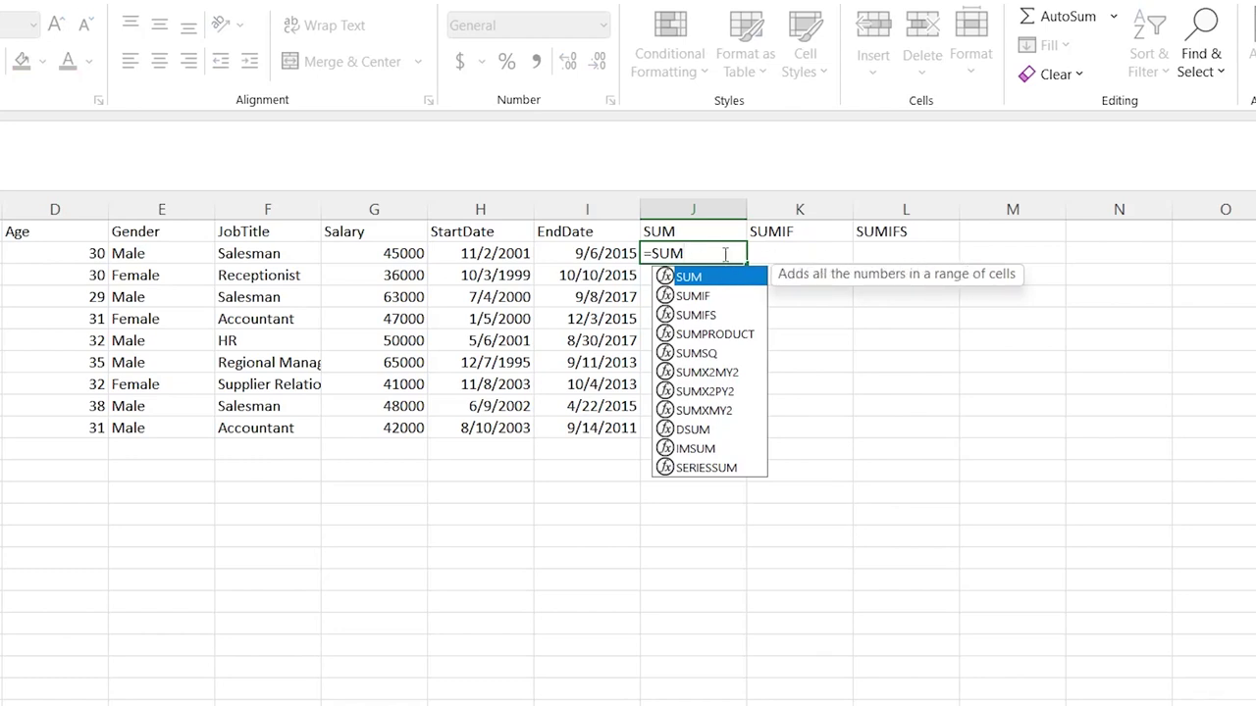
text(()
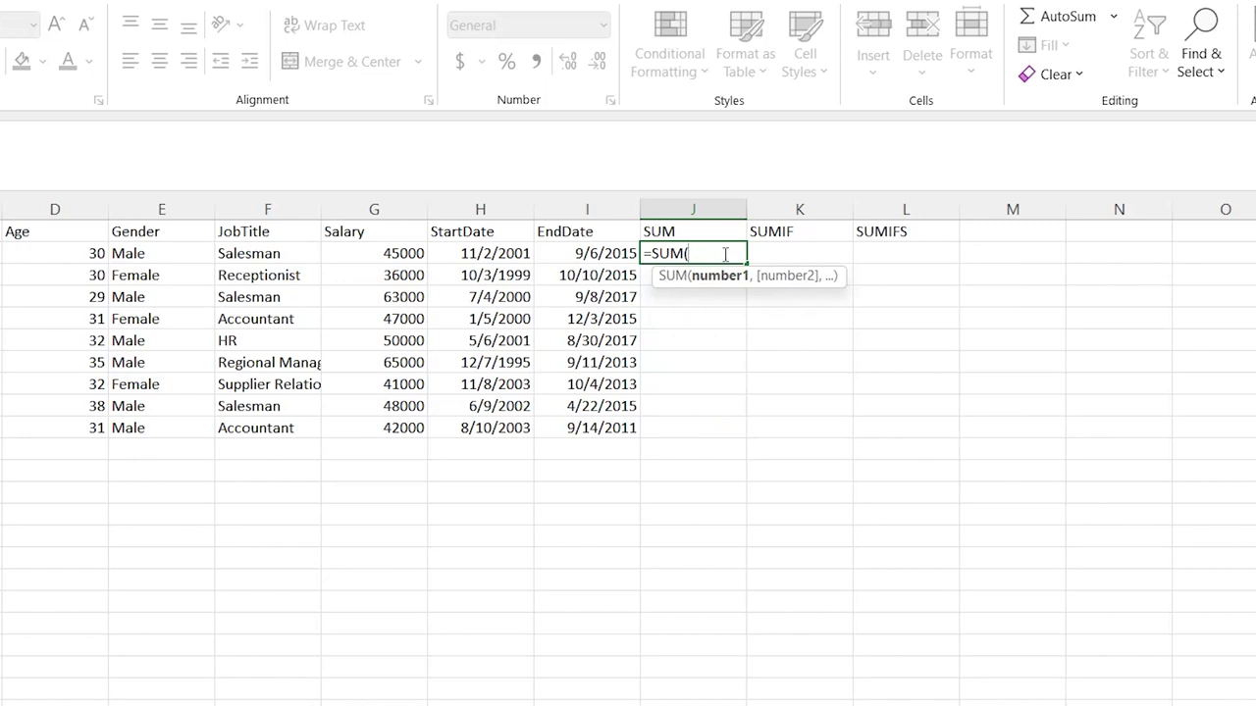
click(381, 247)
drag(382, 246, 400, 422)
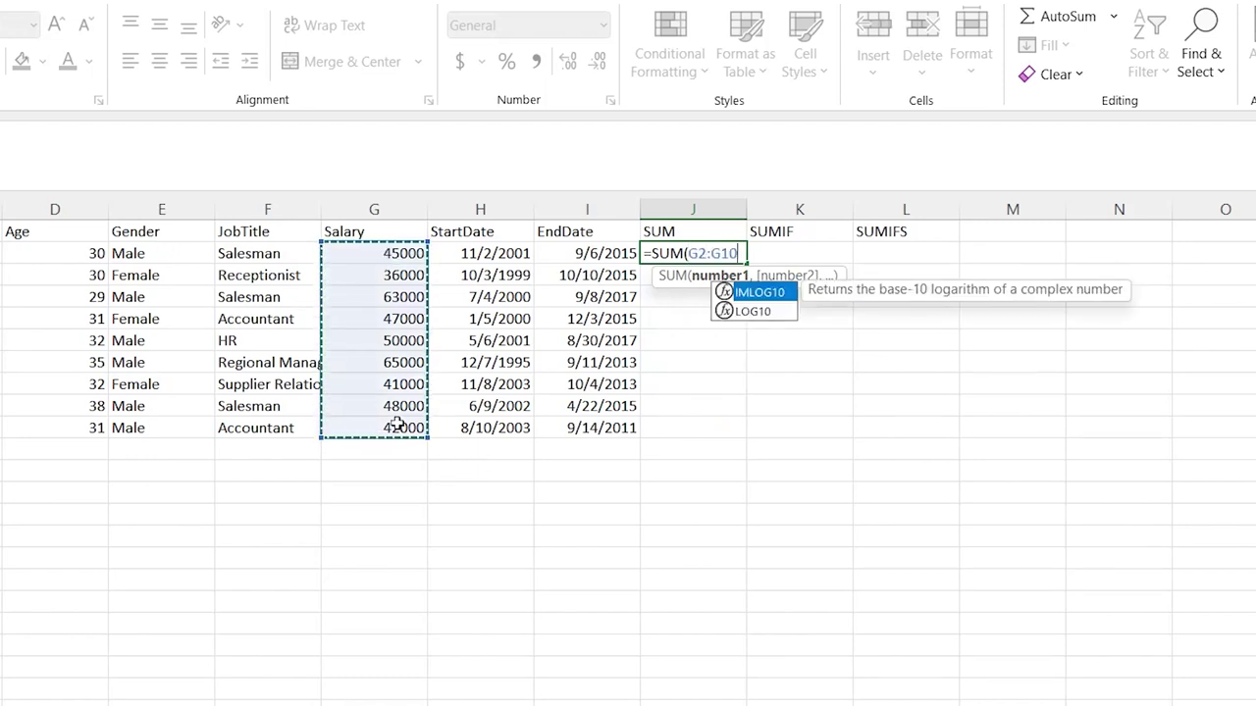
text())
key(Return)
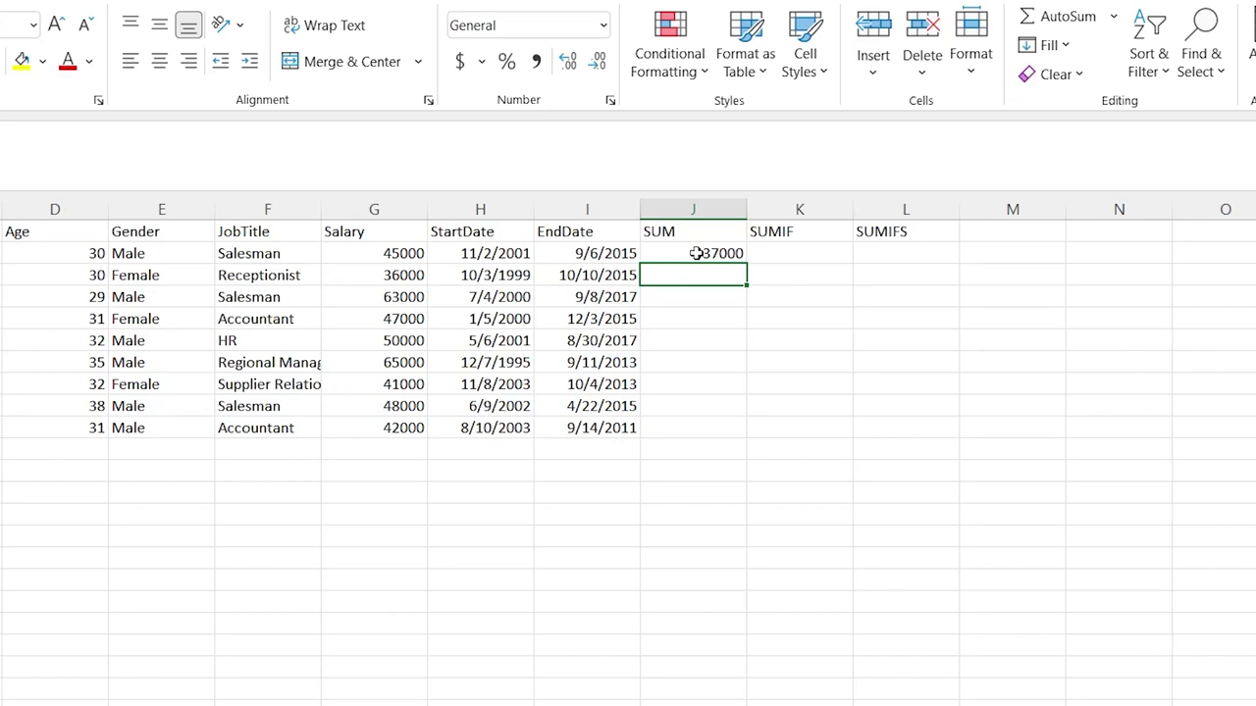
click(792, 253)
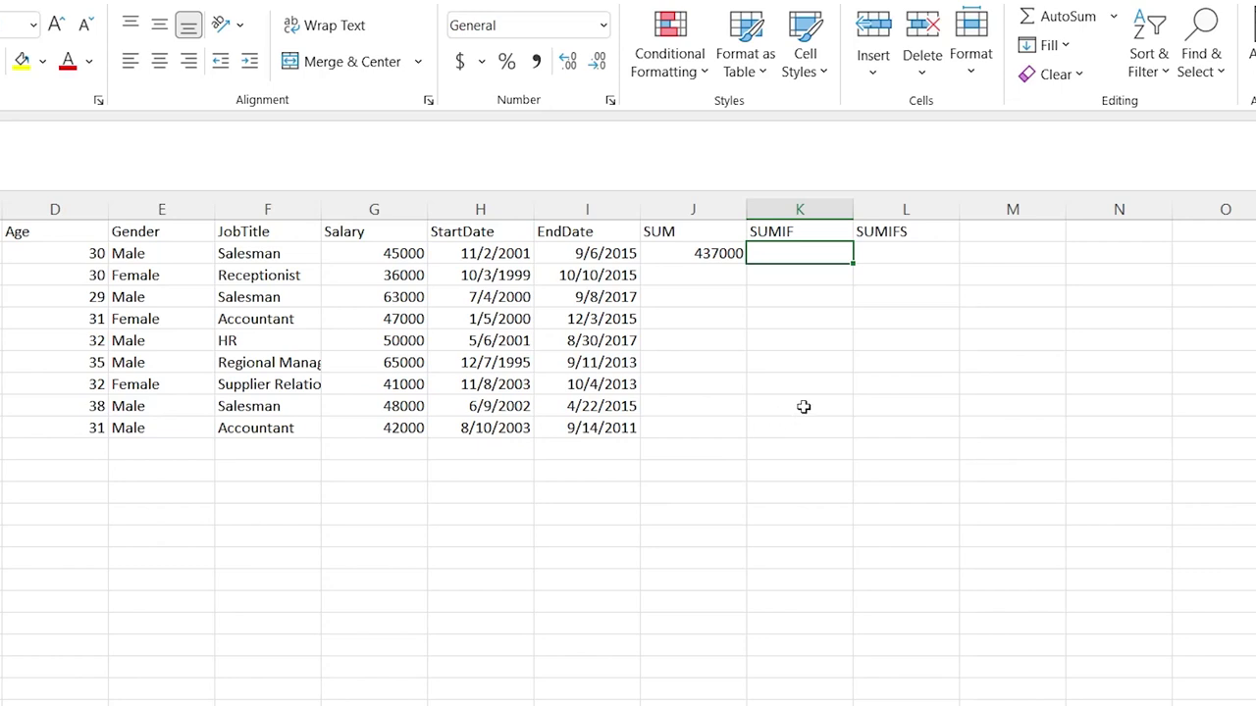
Enter =SUMIF(G2:G10,">50000") in K2, giving 128000.
double_click(799, 255)
text(=SUMIF()
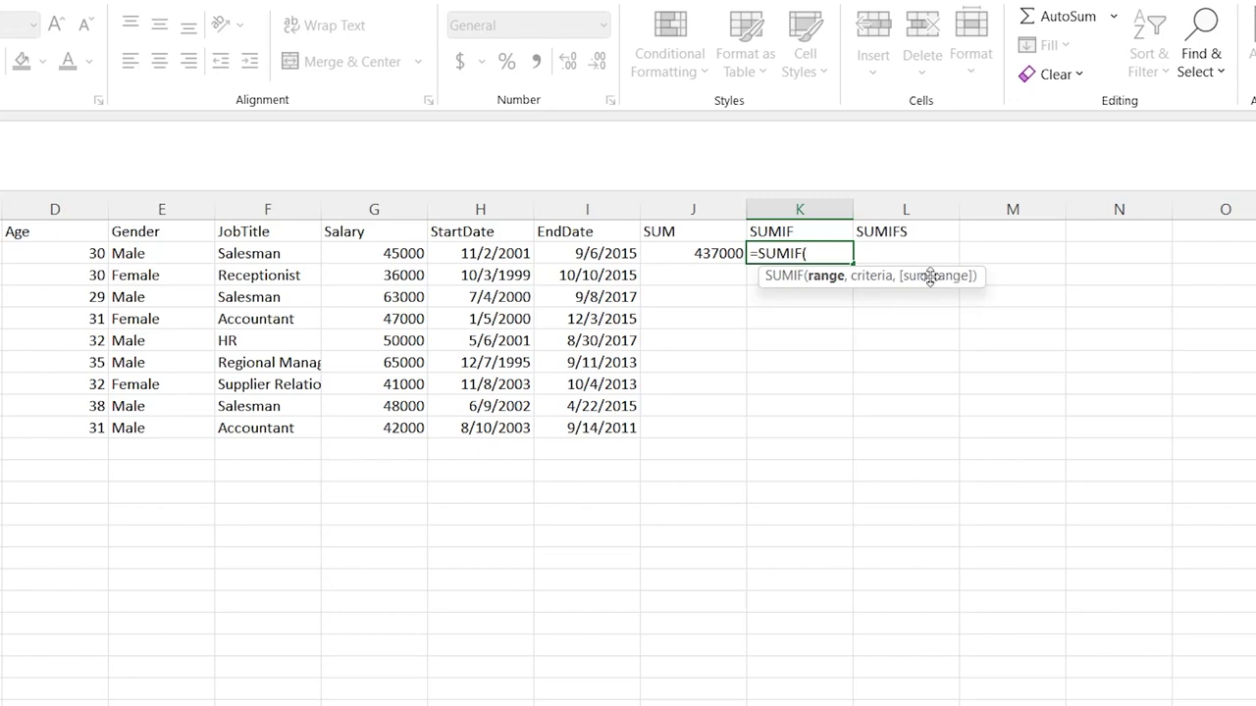
drag(380, 250, 390, 425)
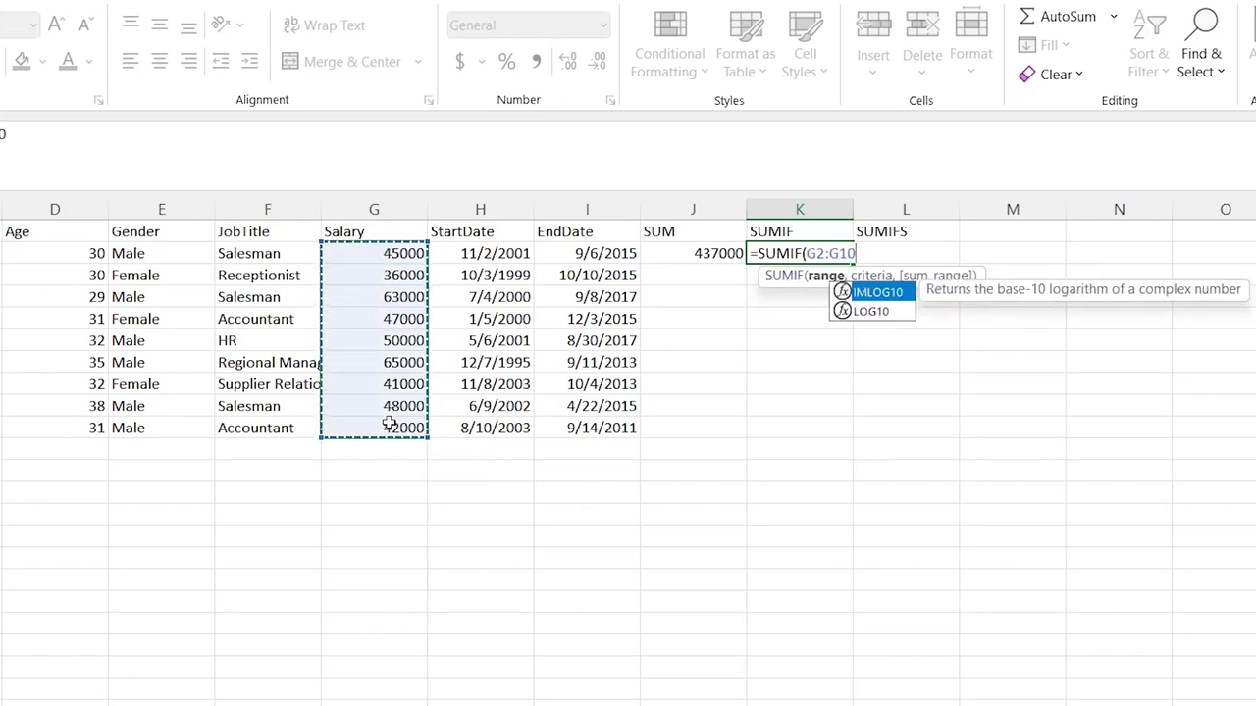
text(,)
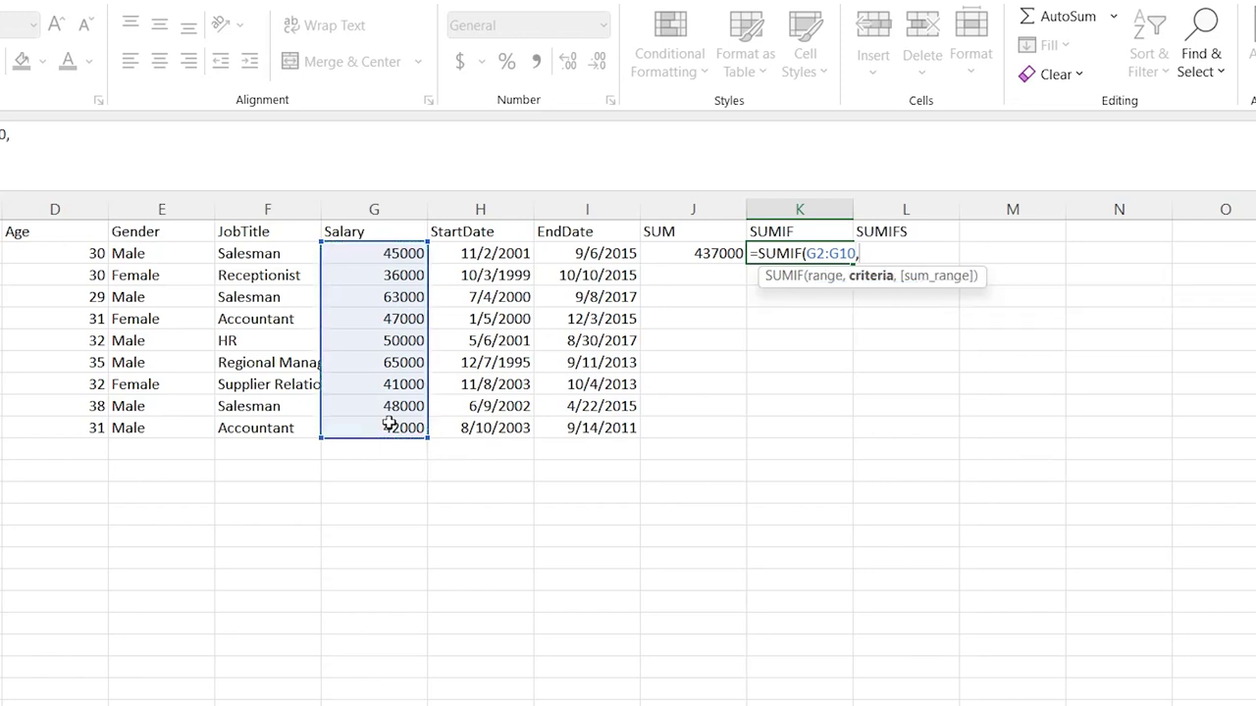
text(">50000)
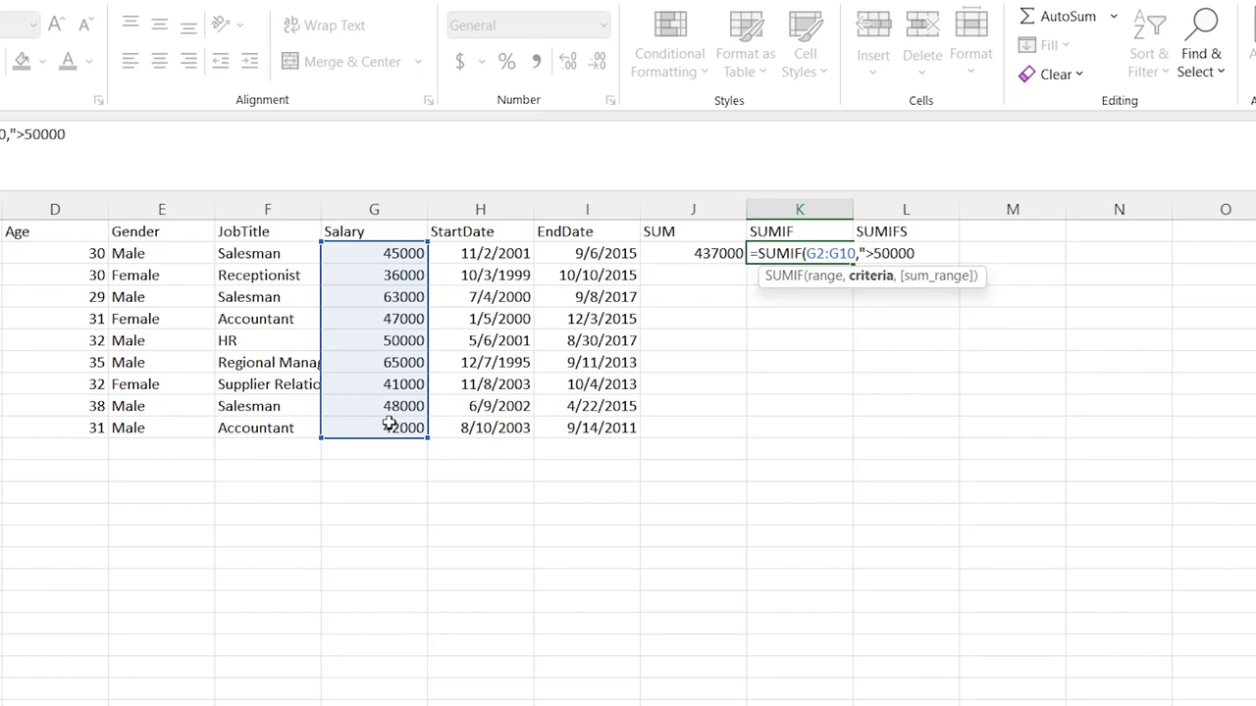
text("))
key(Return)
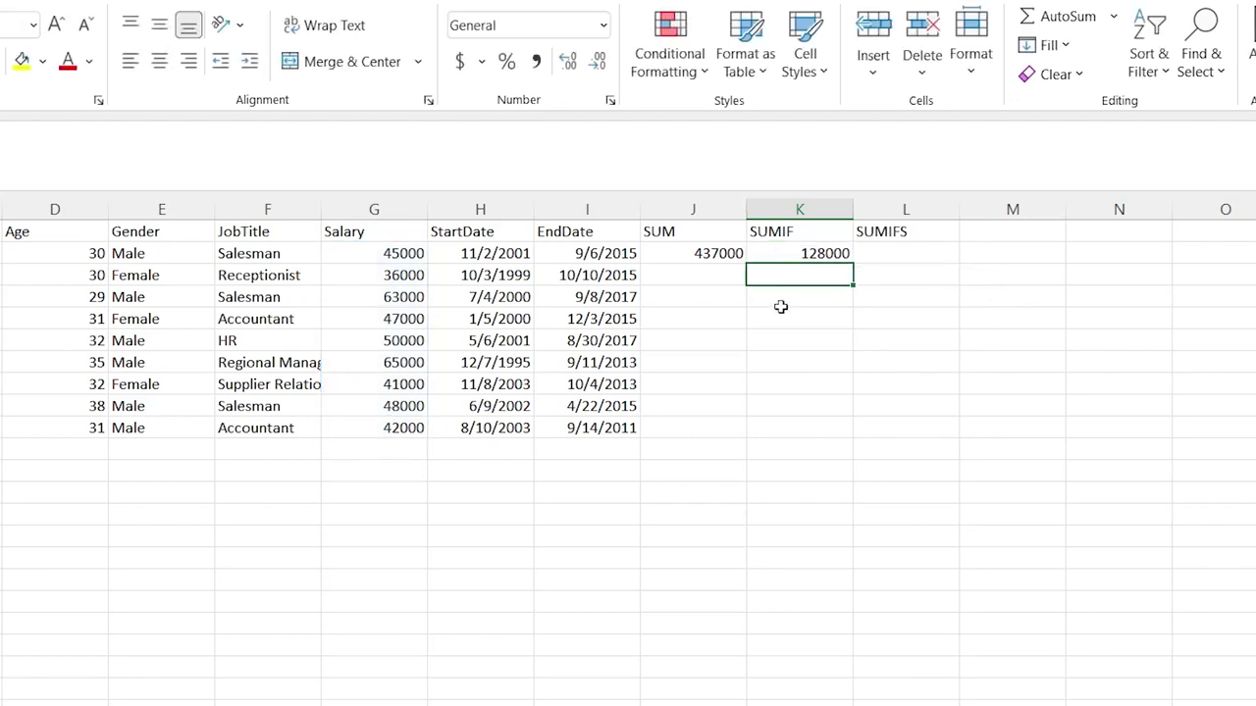
Check the 128000 SUMIF result against the 50000, 63000 and 65000 salaries.
click(805, 253)
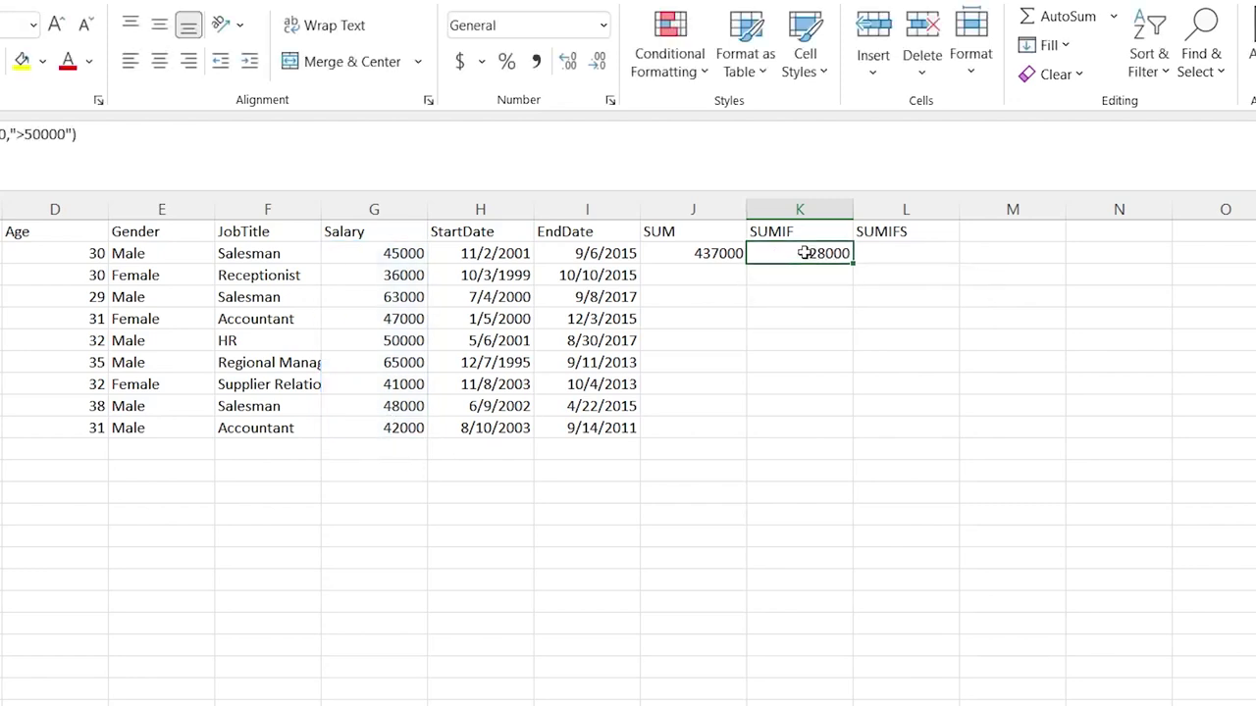
click(386, 339)
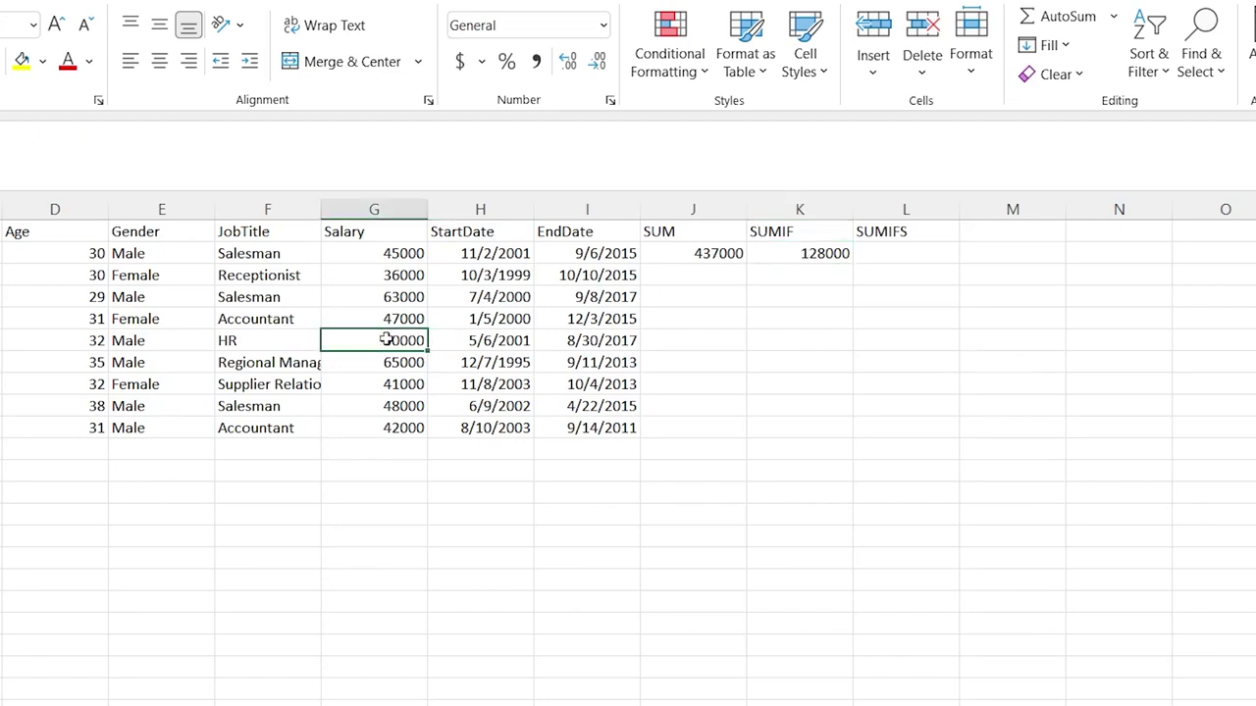
click(392, 296)
click(392, 360)
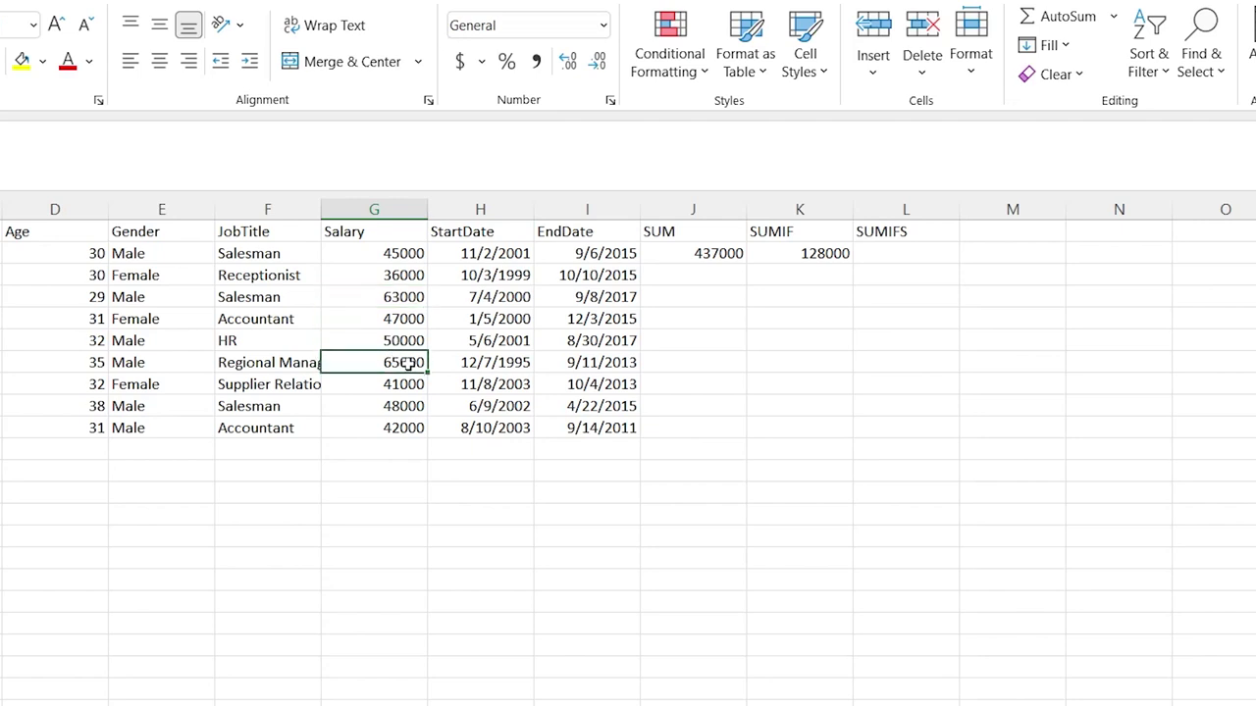
click(822, 254)
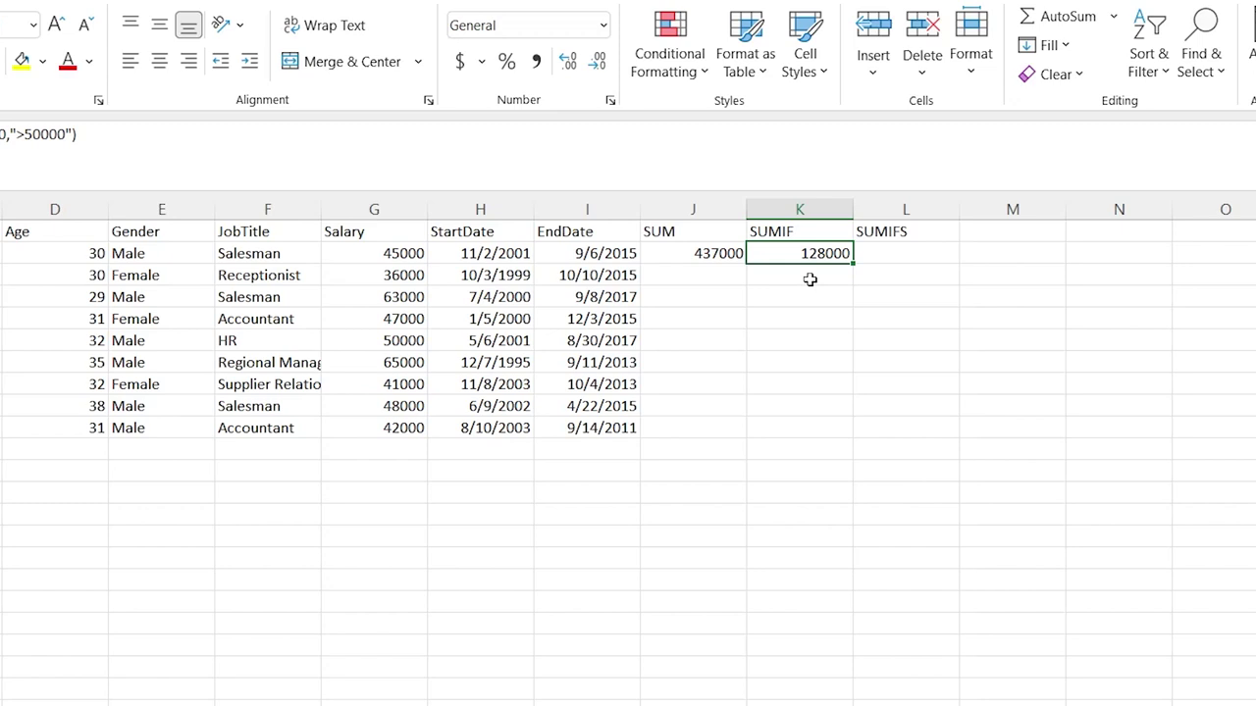
double_click(903, 254)
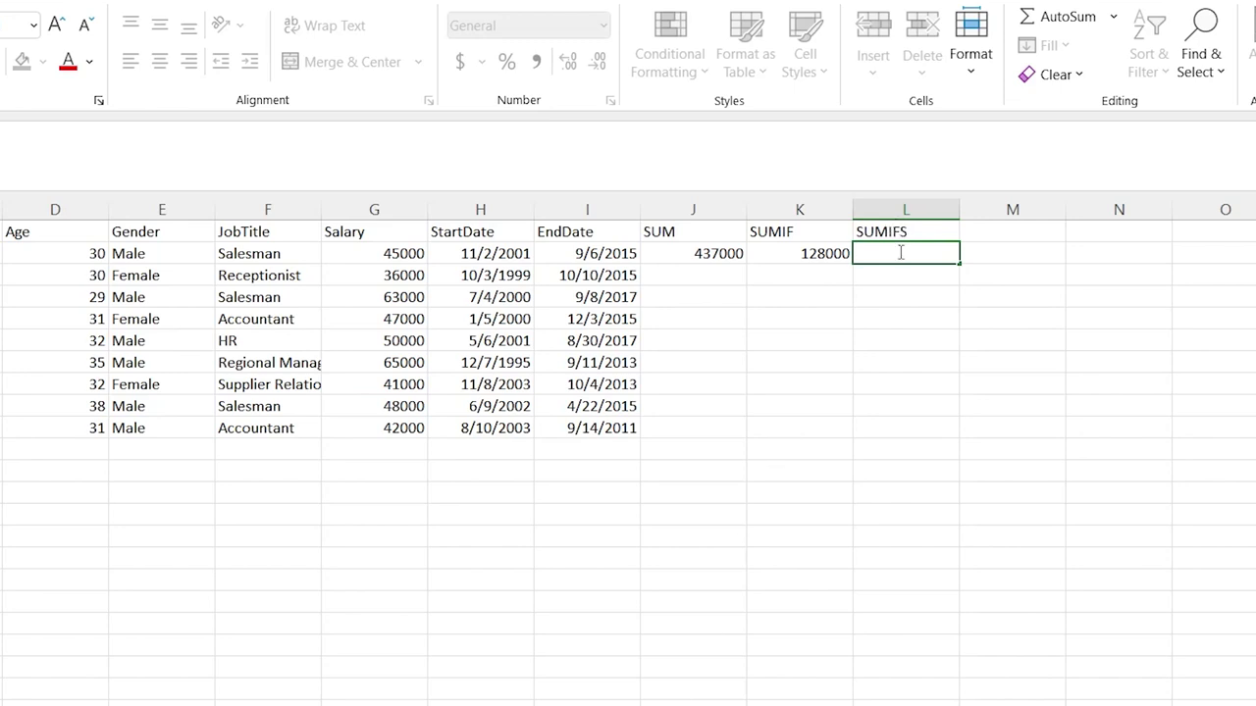
Start a SUMIFS formula in L2 with salaries G2:G10 as the sum range.
text(=SUMIDS)
key(BackSpace)
key(BackSpace)
text(FS)
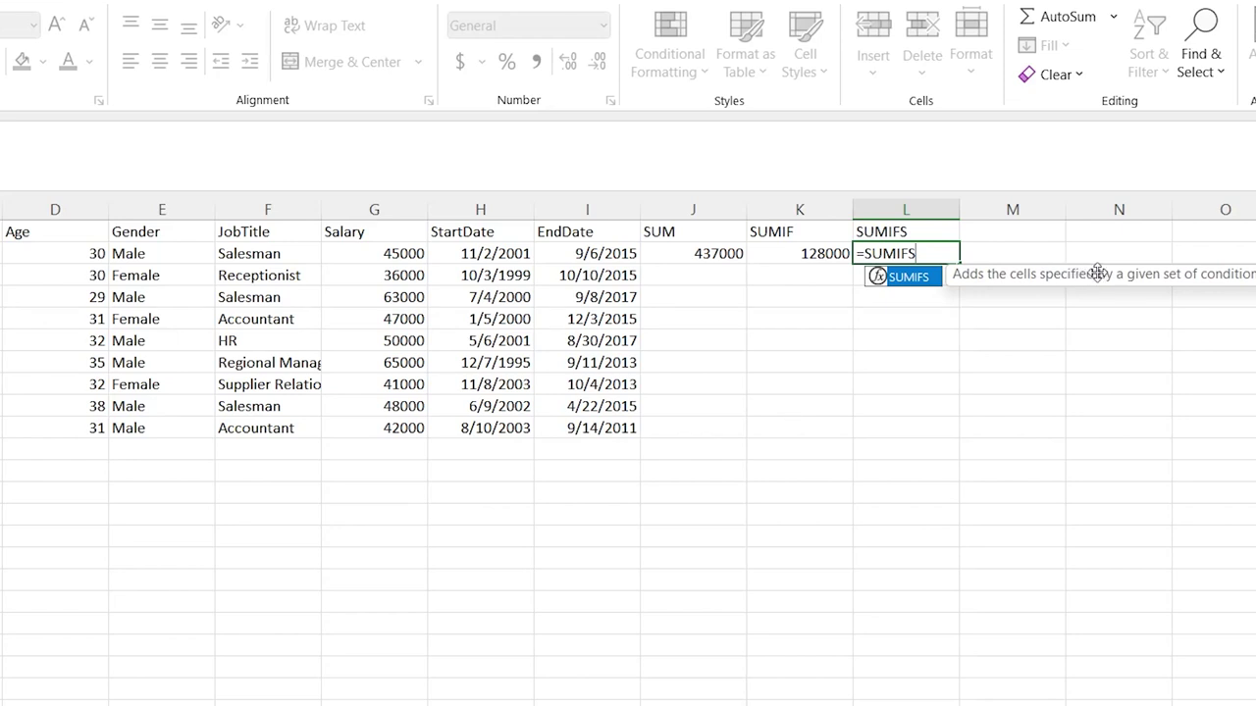
click(942, 252)
text(()
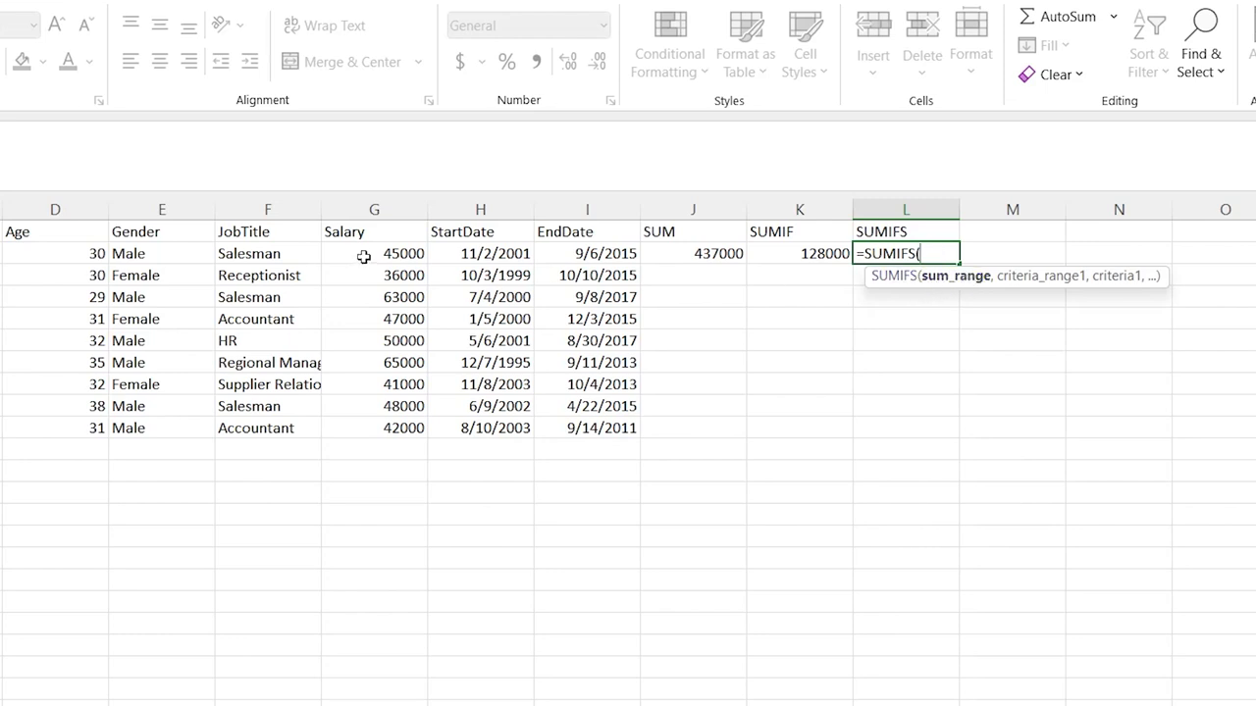
drag(372, 253, 386, 423)
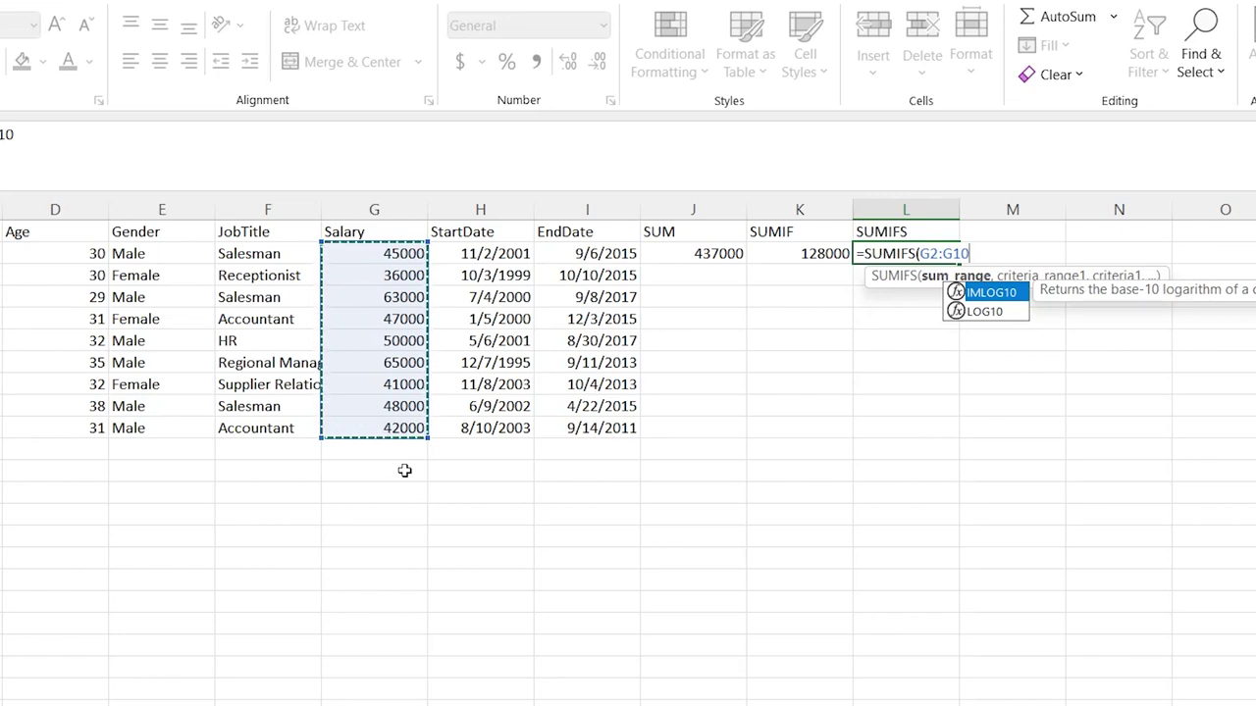
Add criteria Gender E2:E10 = "Female" and Age D2:D10 ">30", then enter the formula.
text(,)
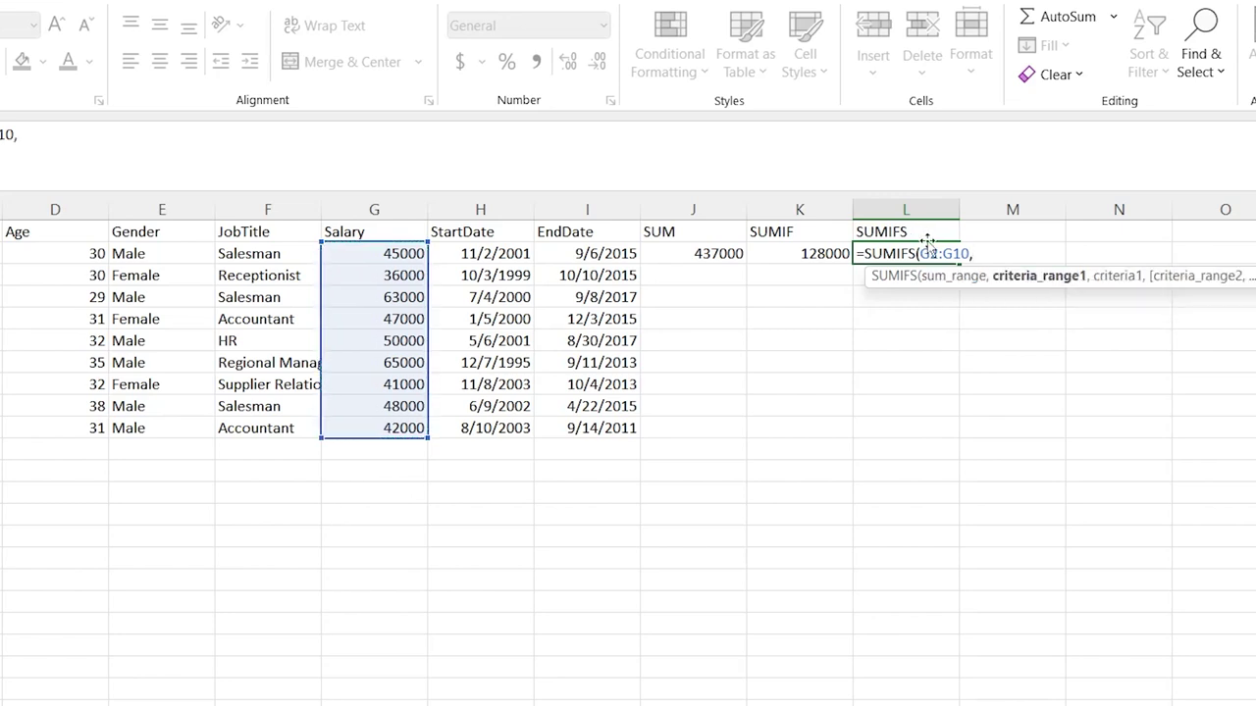
click(149, 255)
shift+click(163, 425)
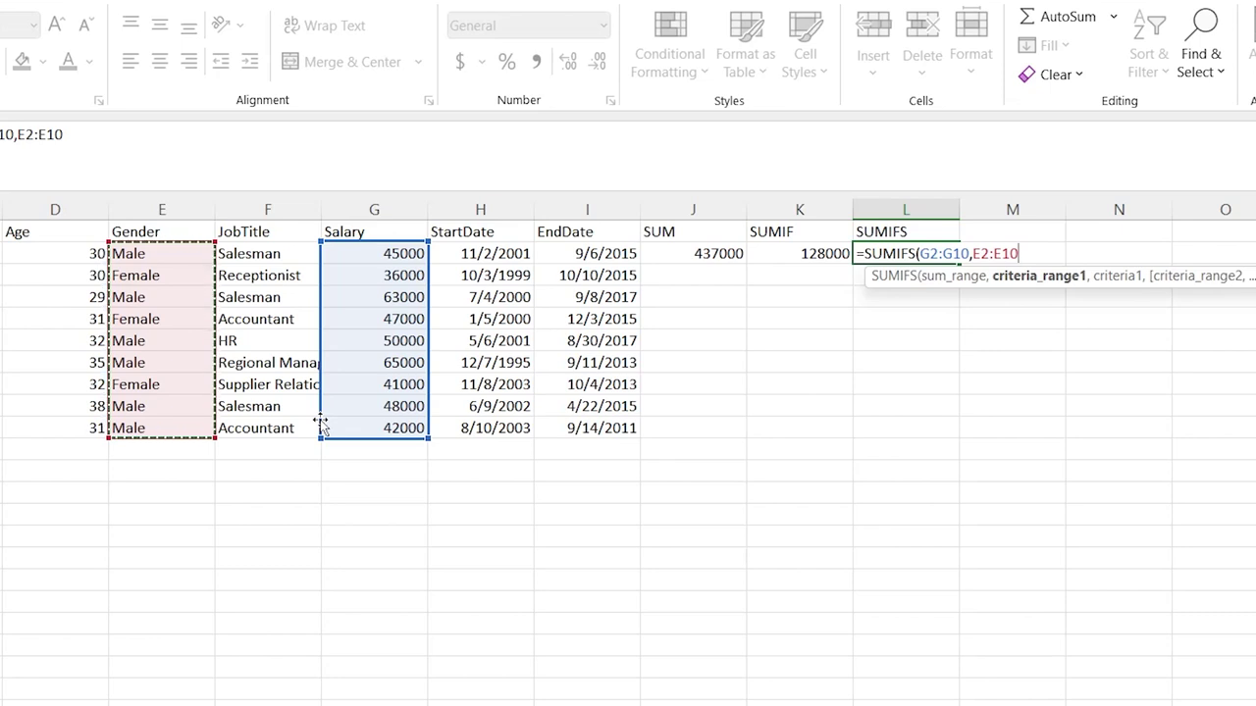
text(,"Fem)
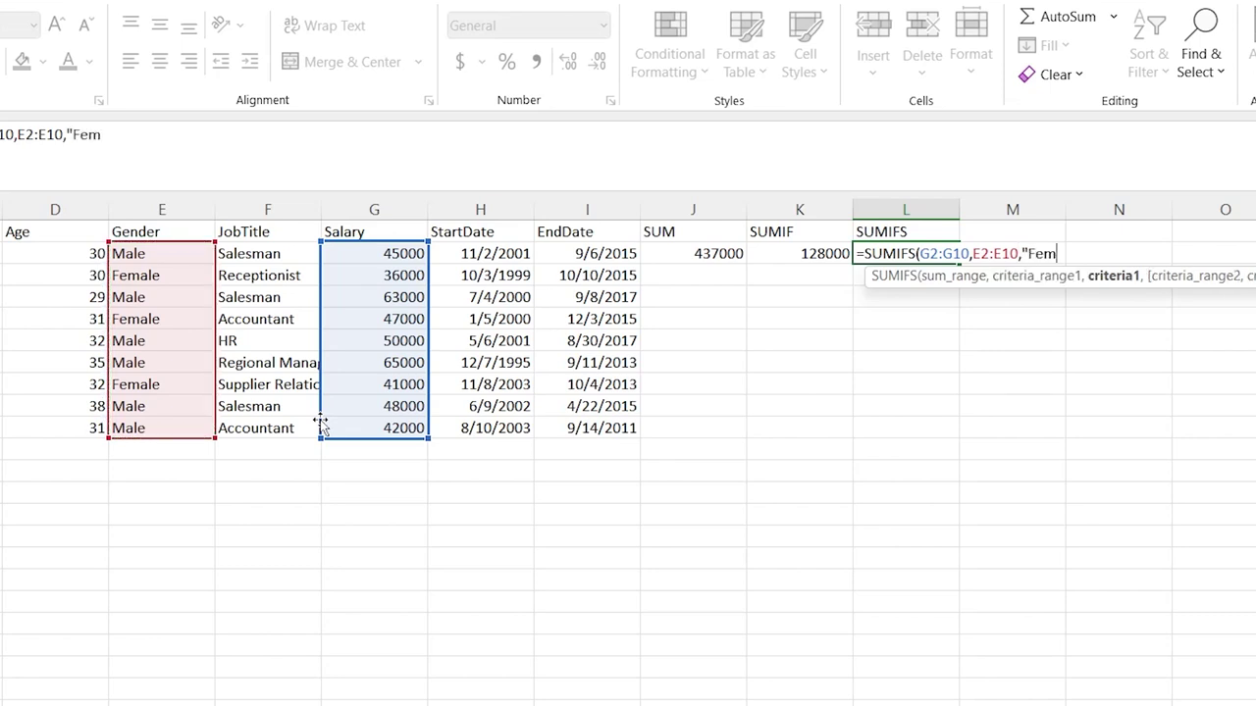
text(ale",)
drag(88, 255, 76, 426)
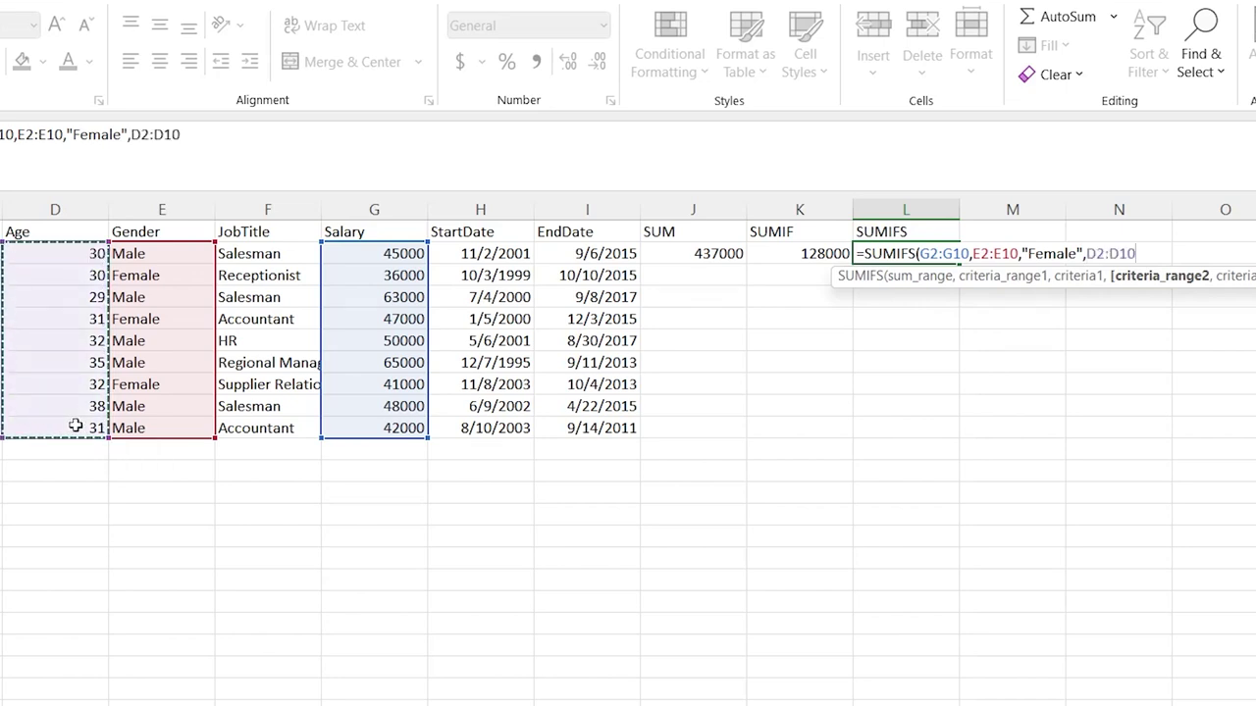
text(,")
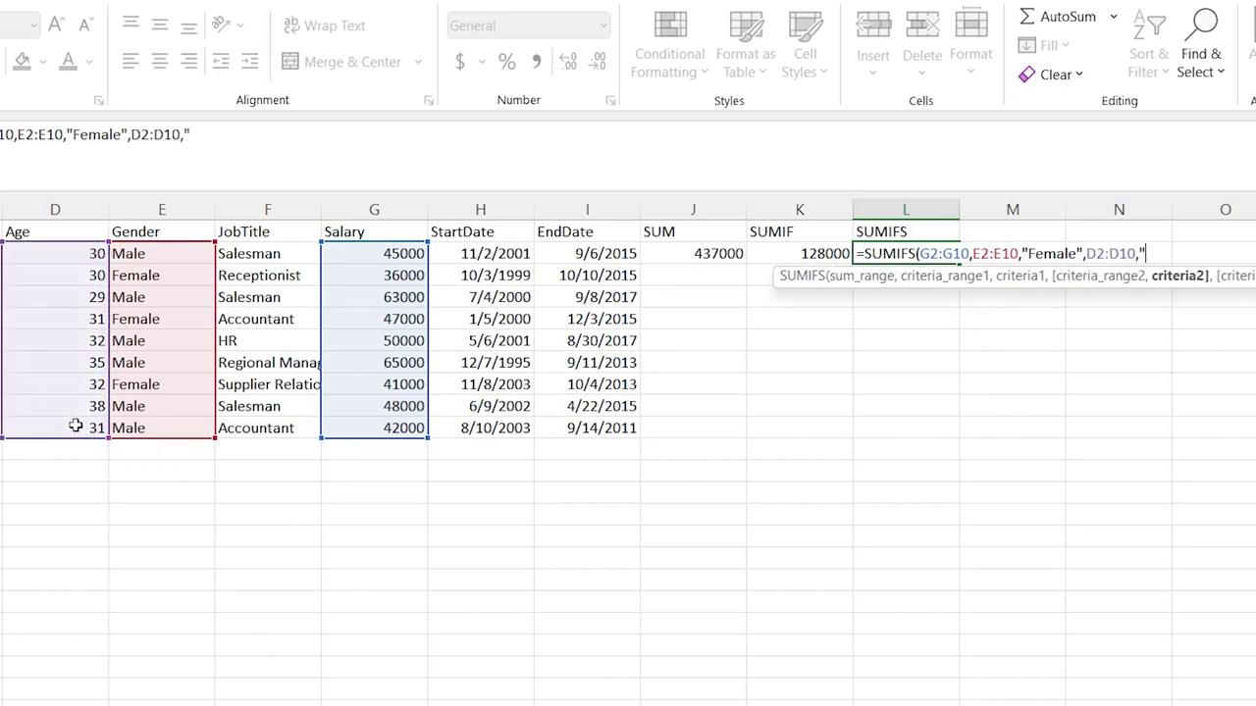
text(>30"))
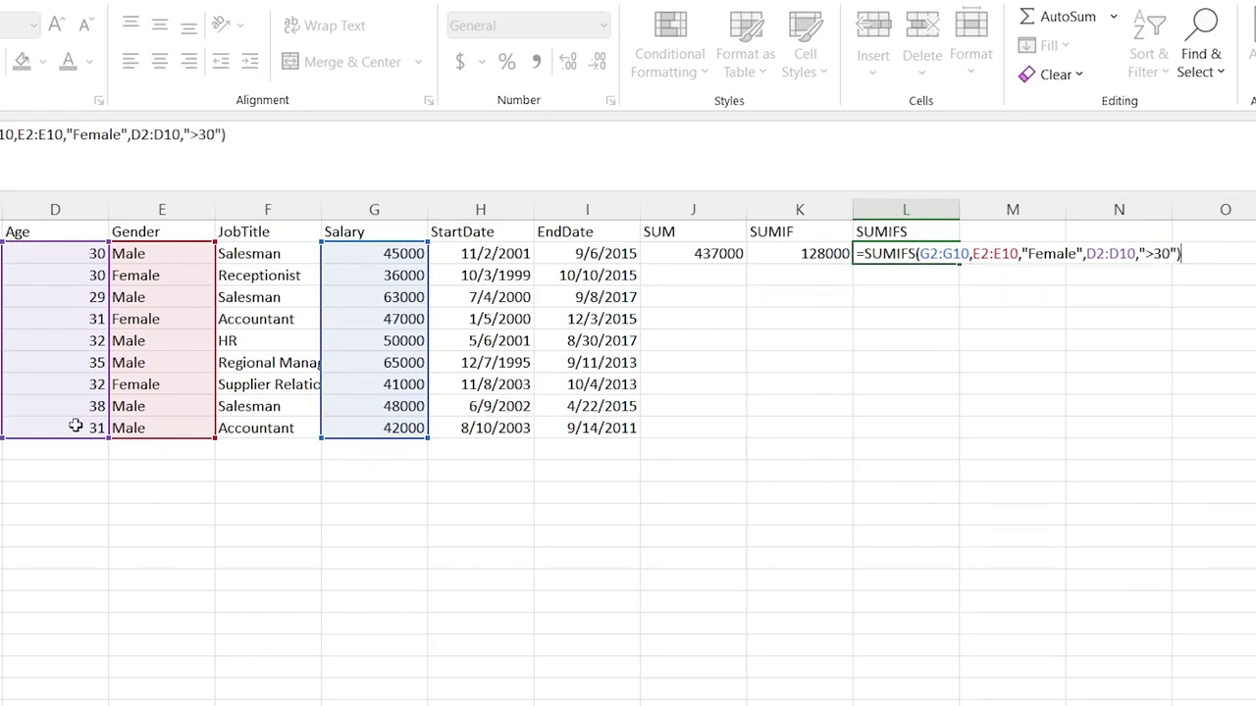
key(Return)
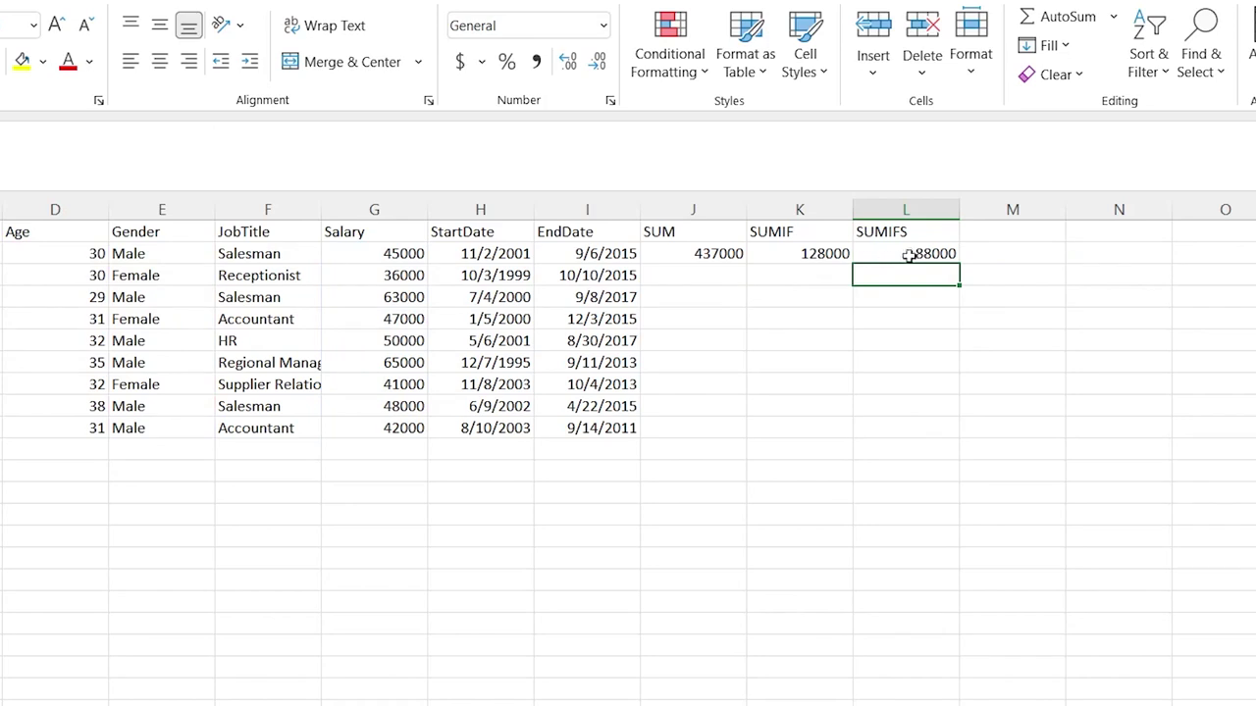
Verify 88000 against the female employees aged 31 and 32 with salaries 47000 and 41000.
click(185, 318)
key(Up)
key(Up)
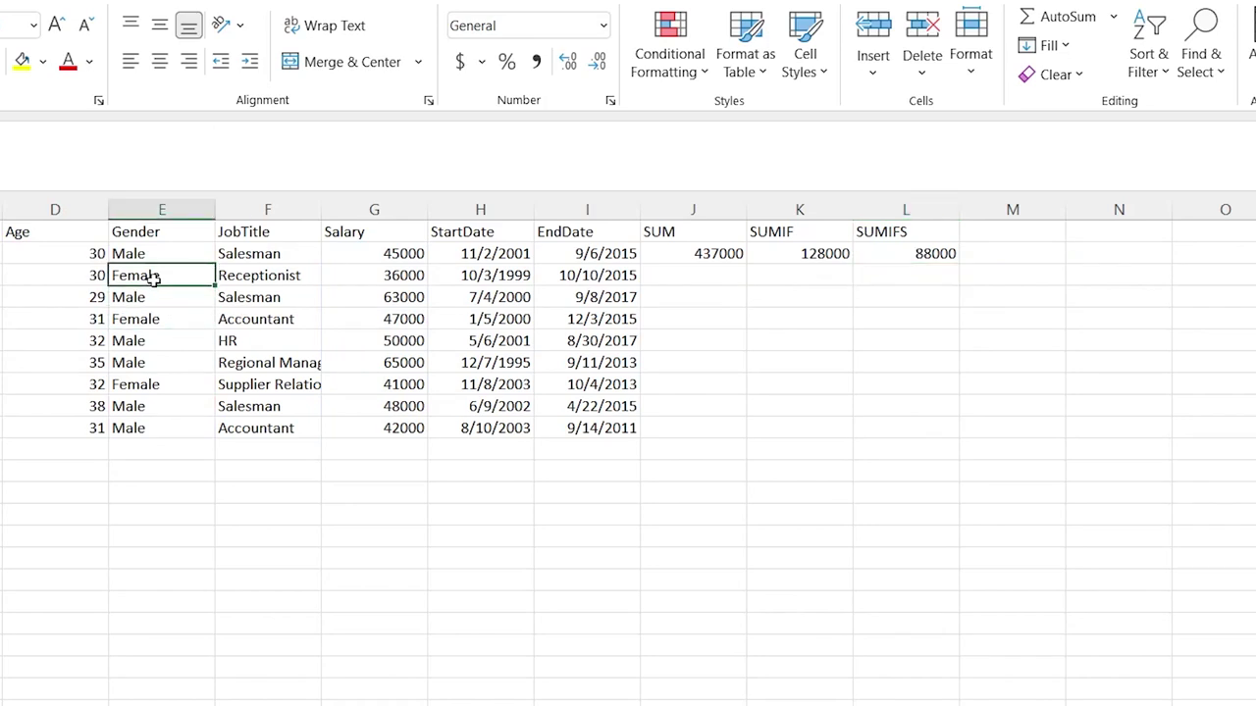
click(90, 320)
click(84, 384)
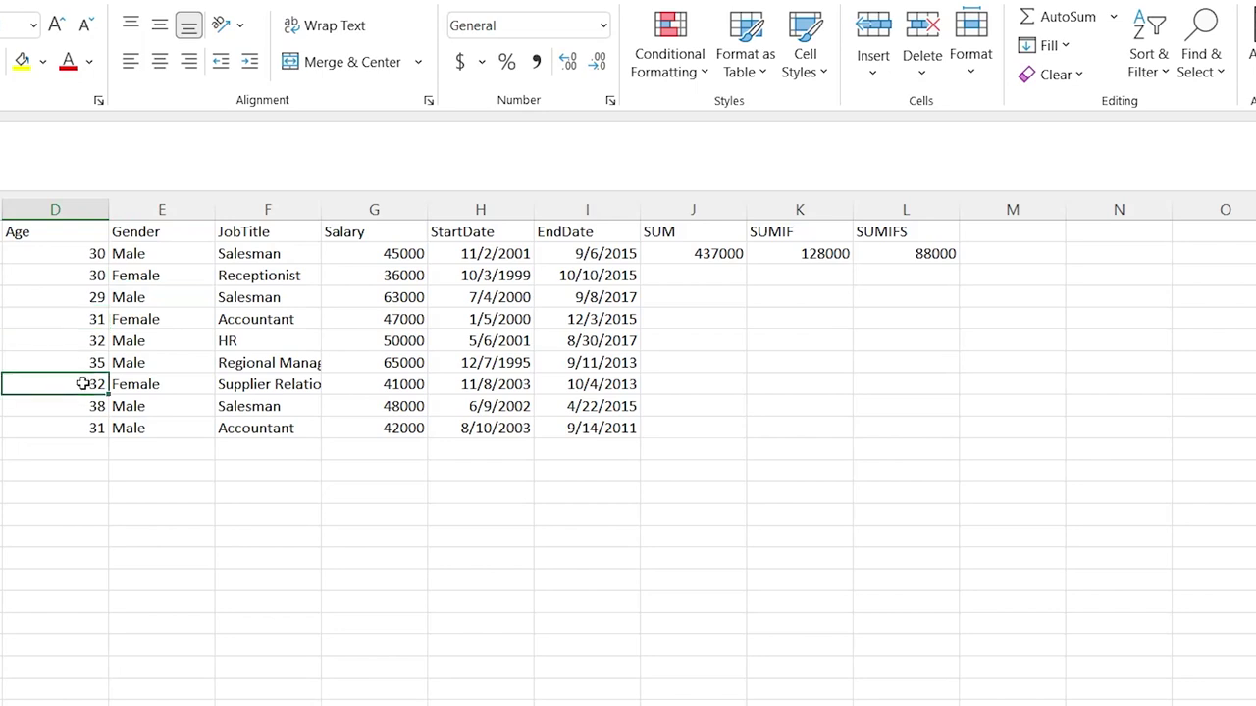
click(408, 386)
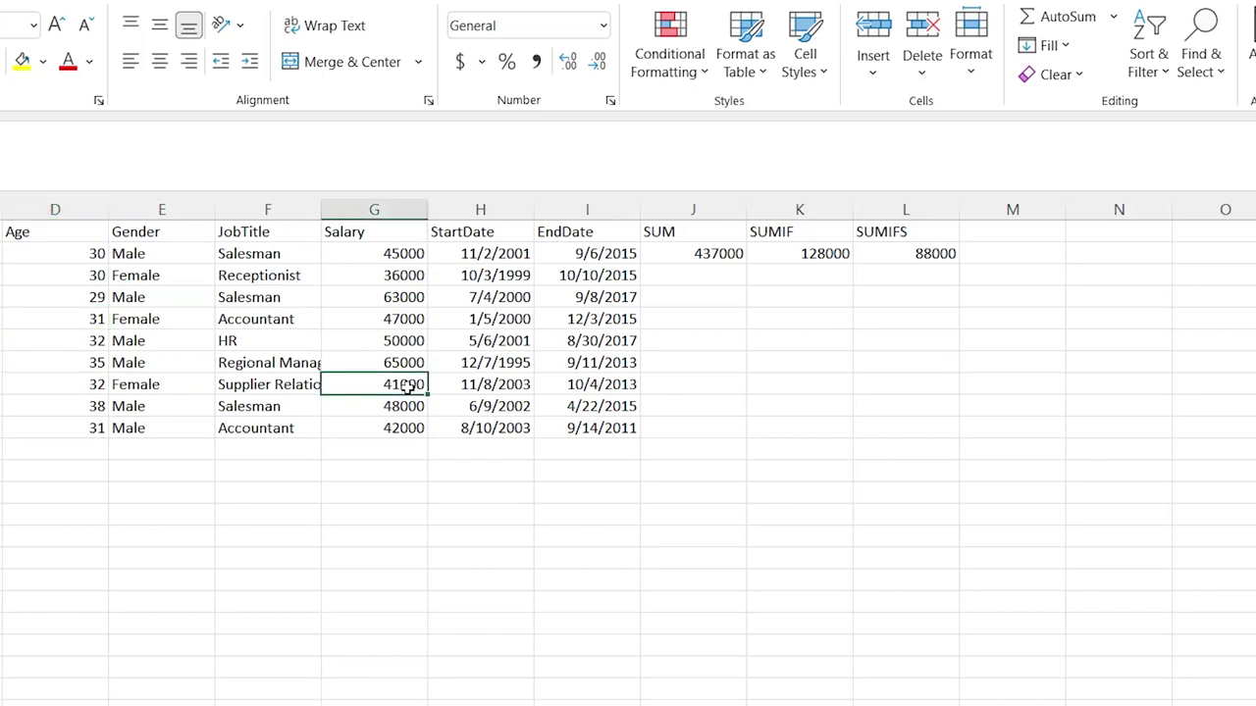
ctrl+click(377, 320)
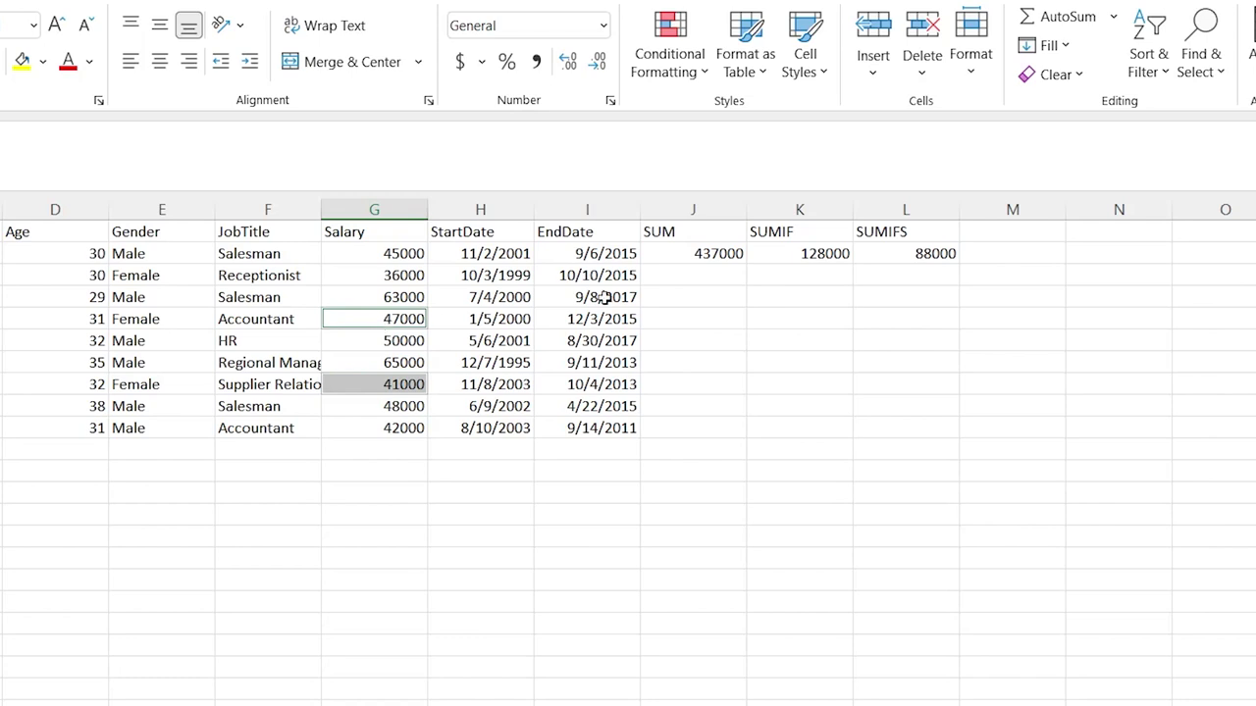
click(900, 256)
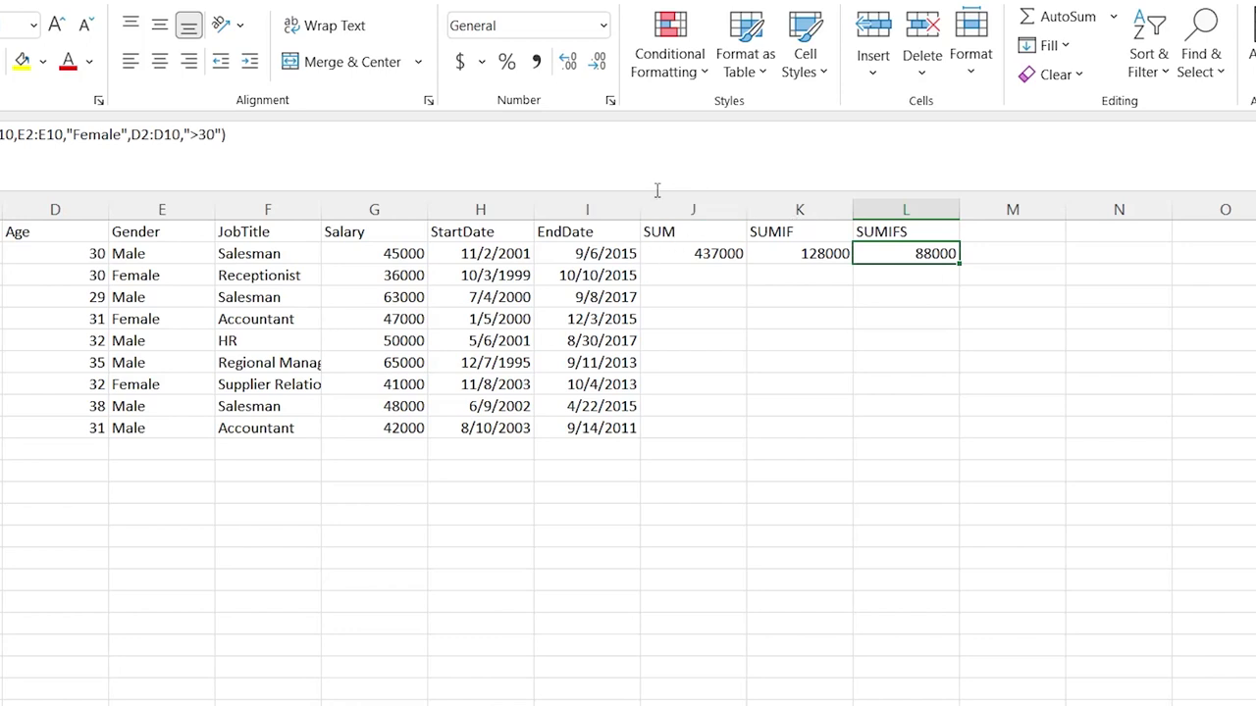
click(802, 231)
click(918, 231)
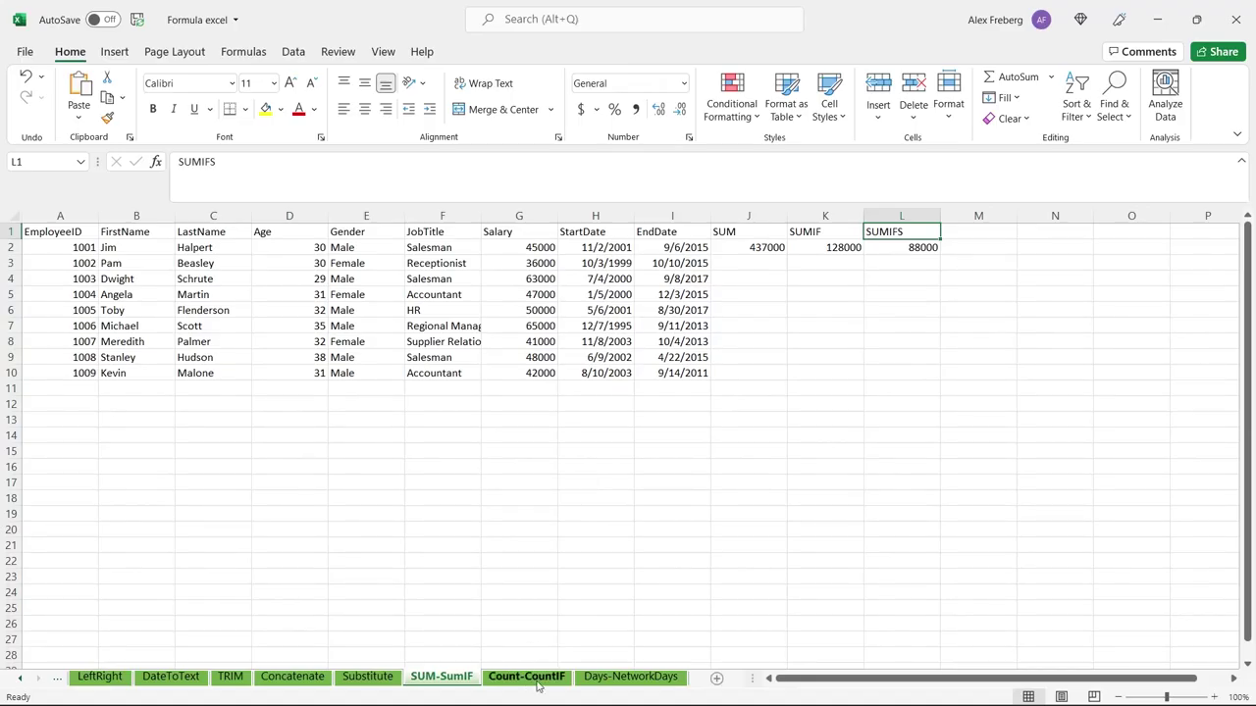
On the Count-CountIF sheet, enter =COUNT(G2:G10) in J2, giving 9.
click(539, 681)
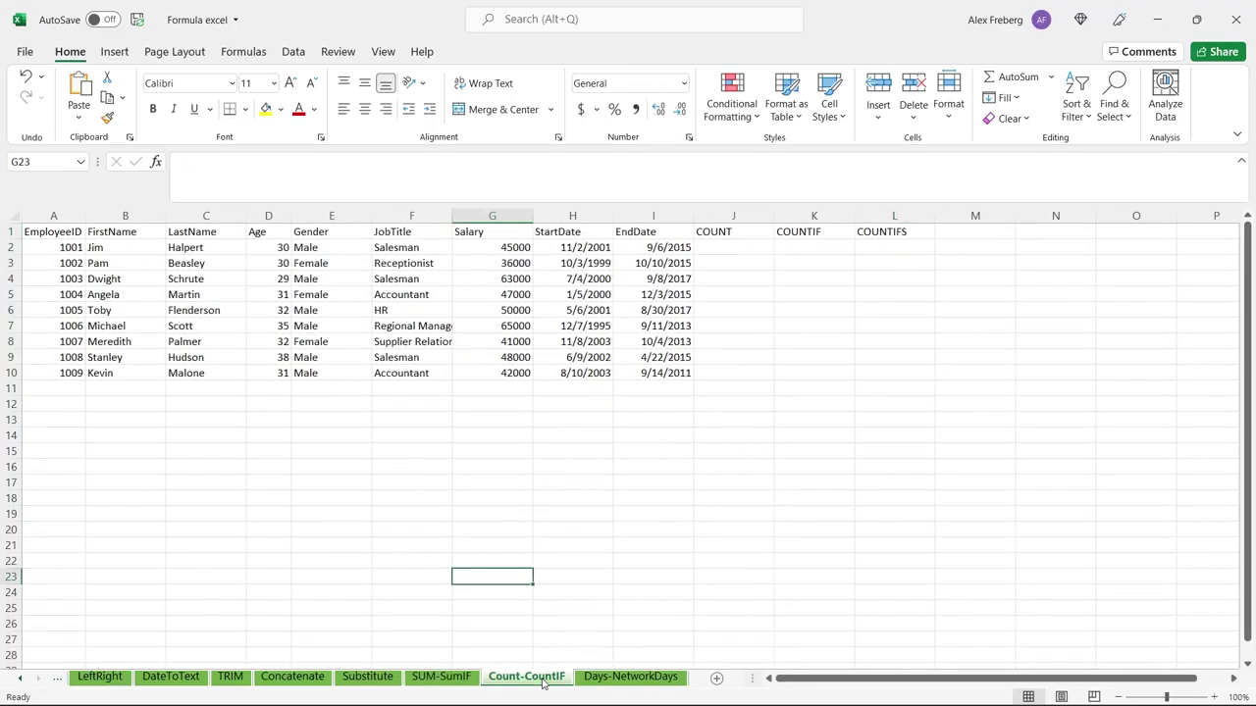
click(730, 248)
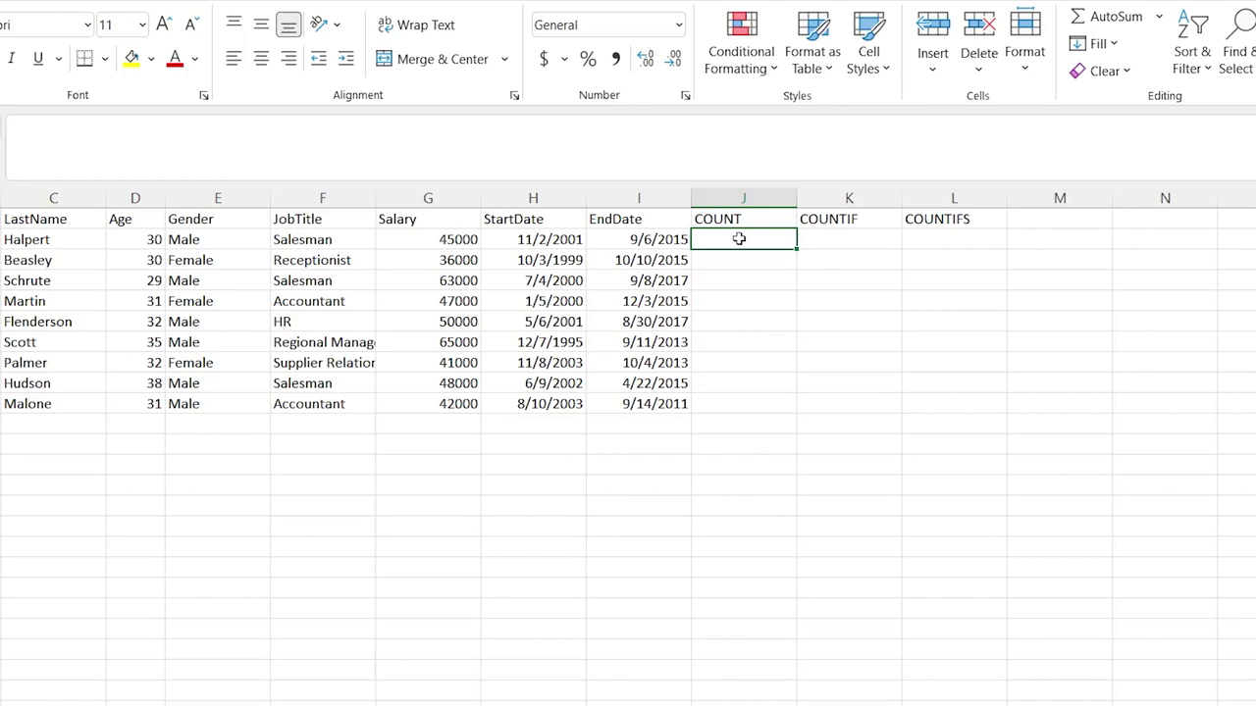
text(=COUNT)
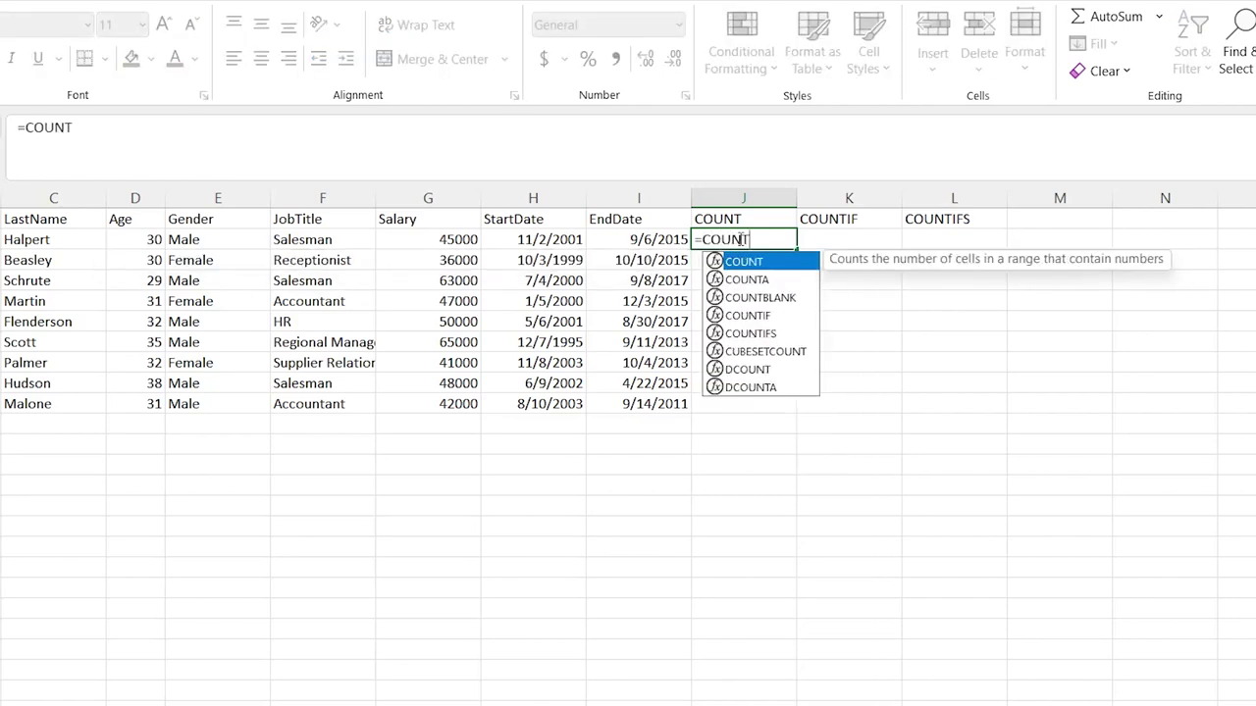
text(()
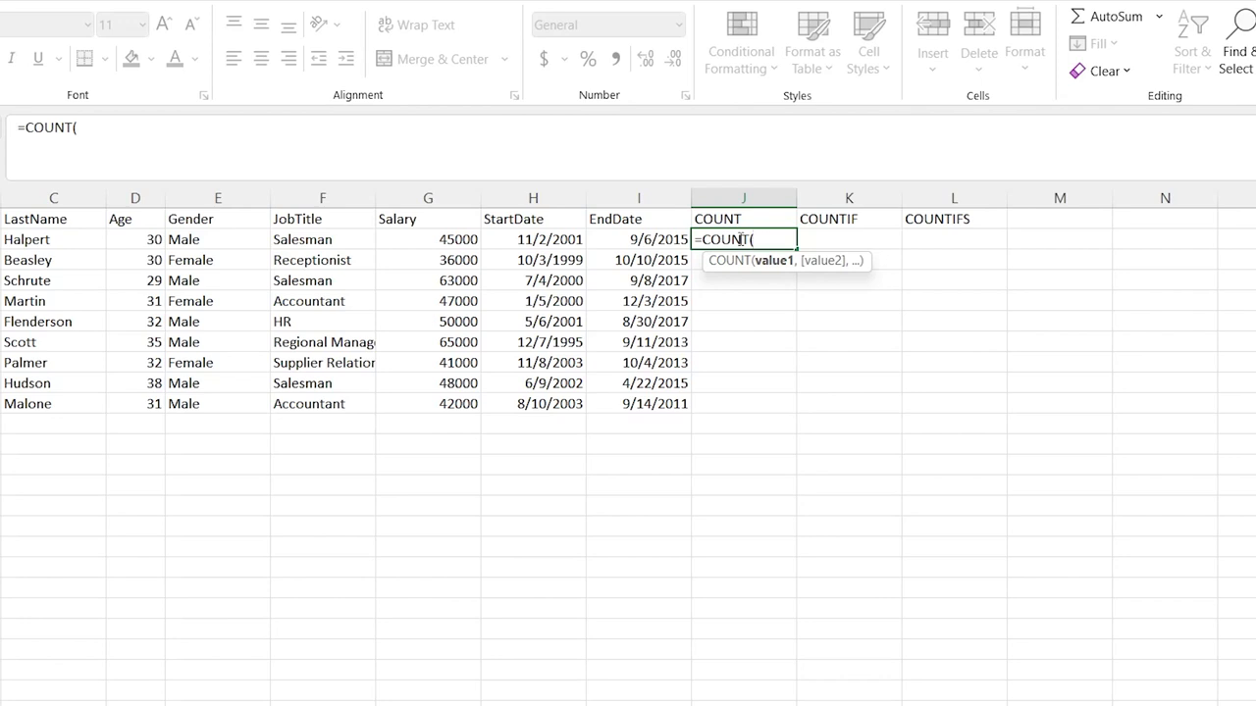
click(143, 240)
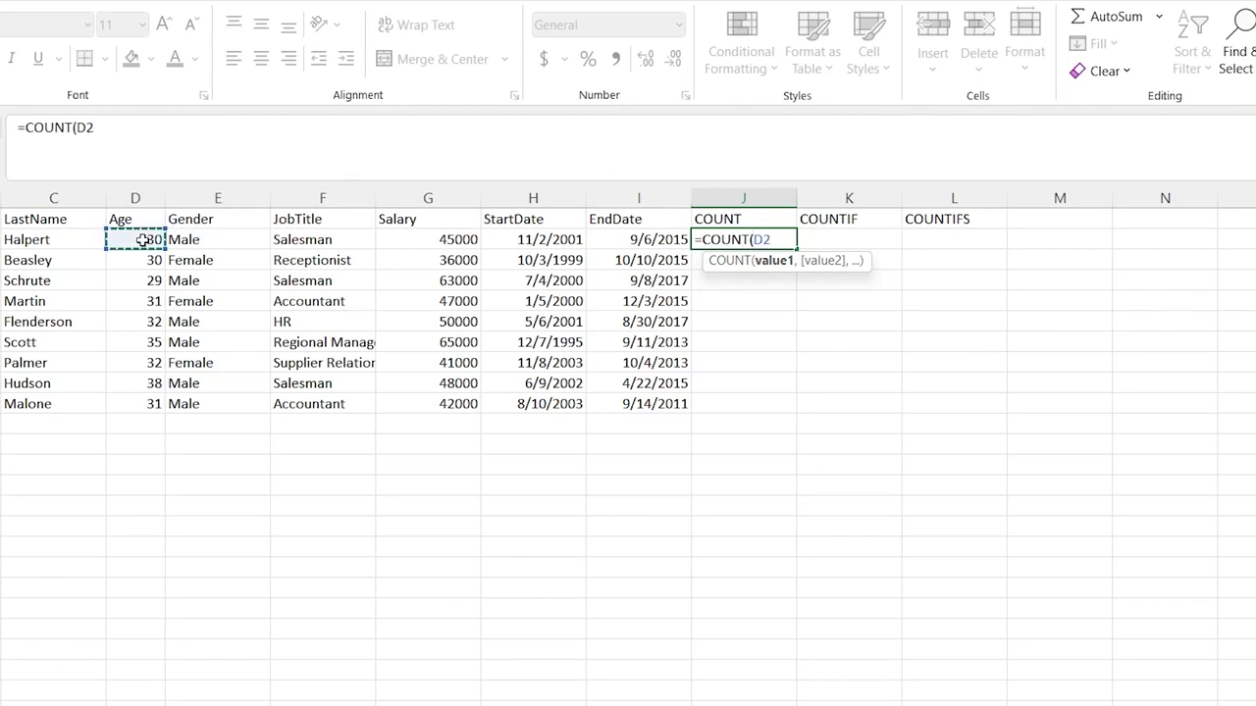
drag(447, 241, 434, 406)
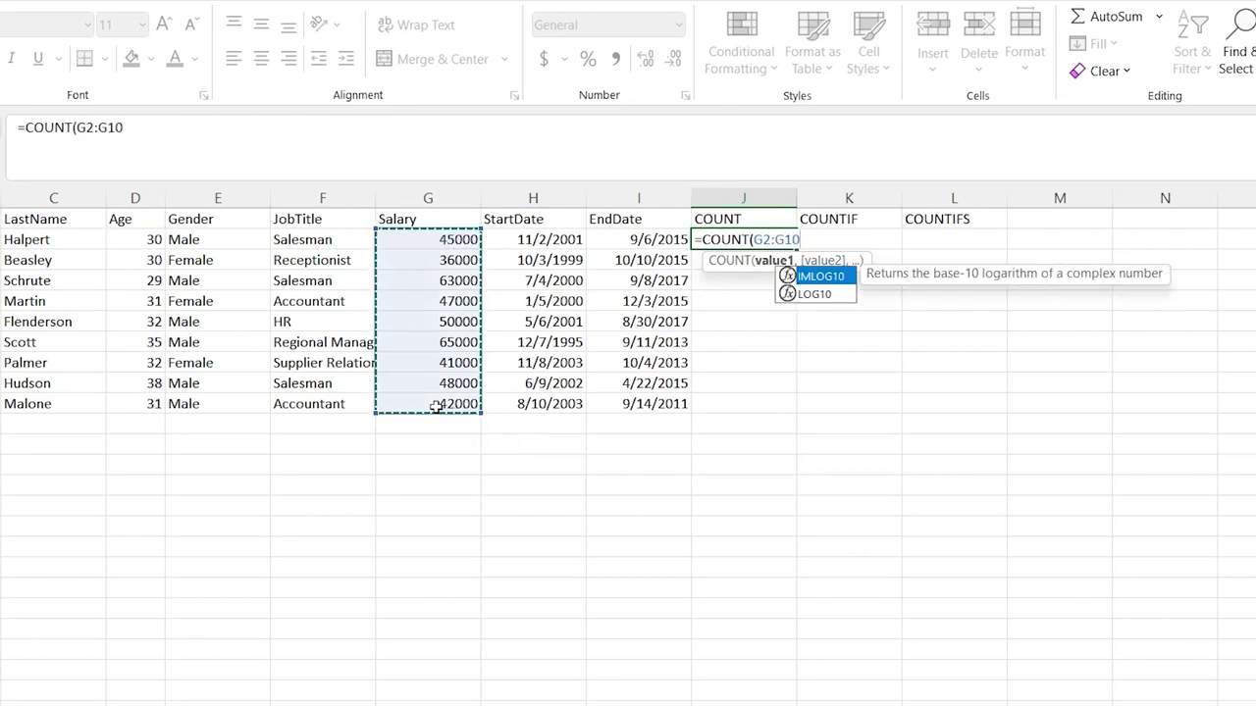
text())
key(Return)
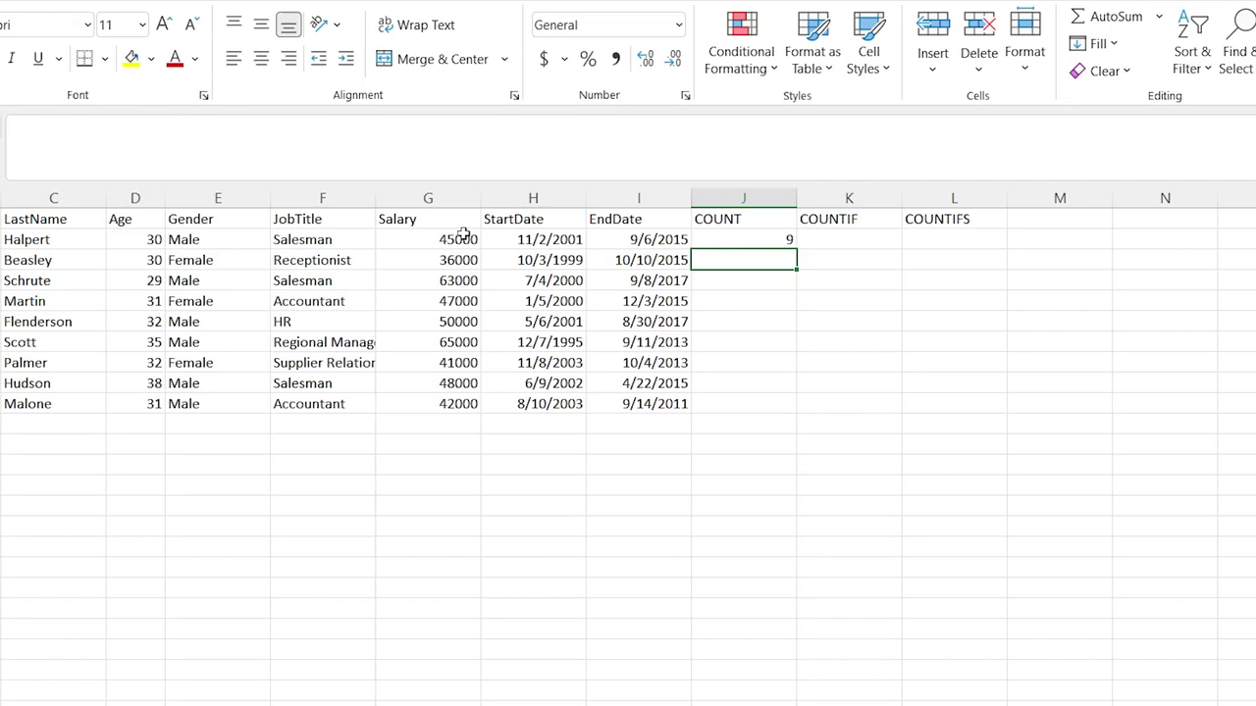
Review the counted salary cells and begin a COUNTIF formula in K2.
drag(457, 241, 443, 407)
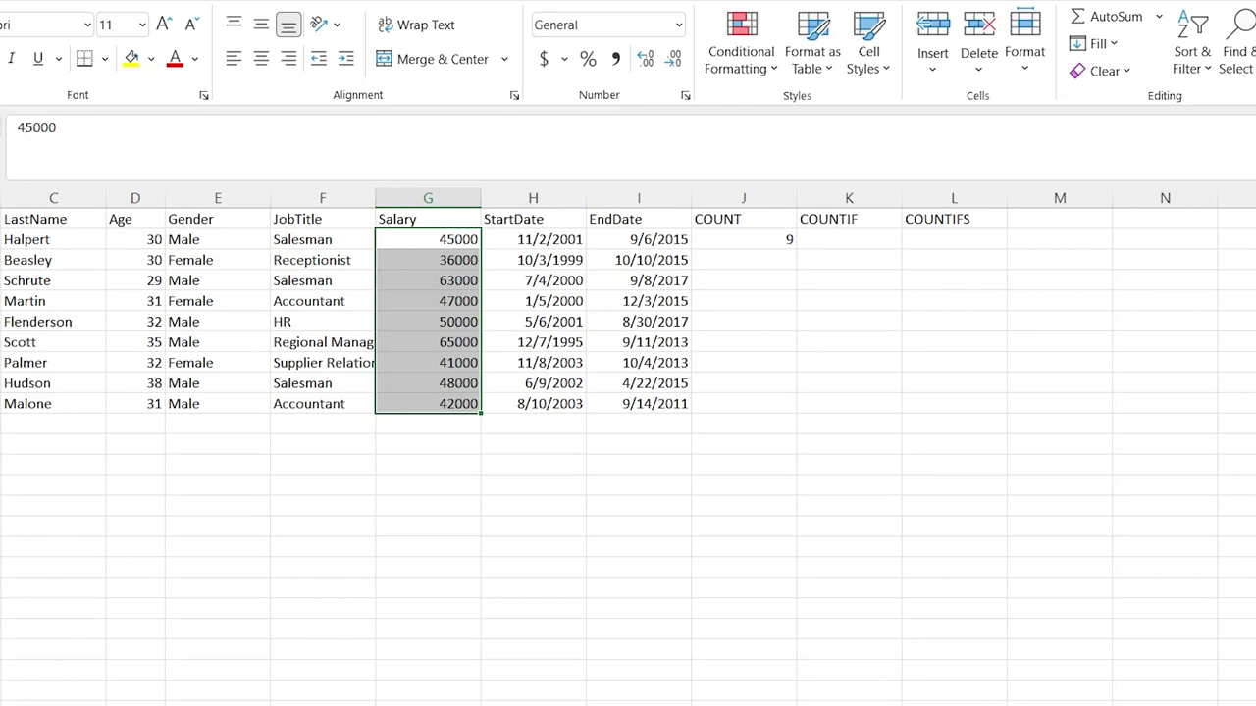
click(740, 237)
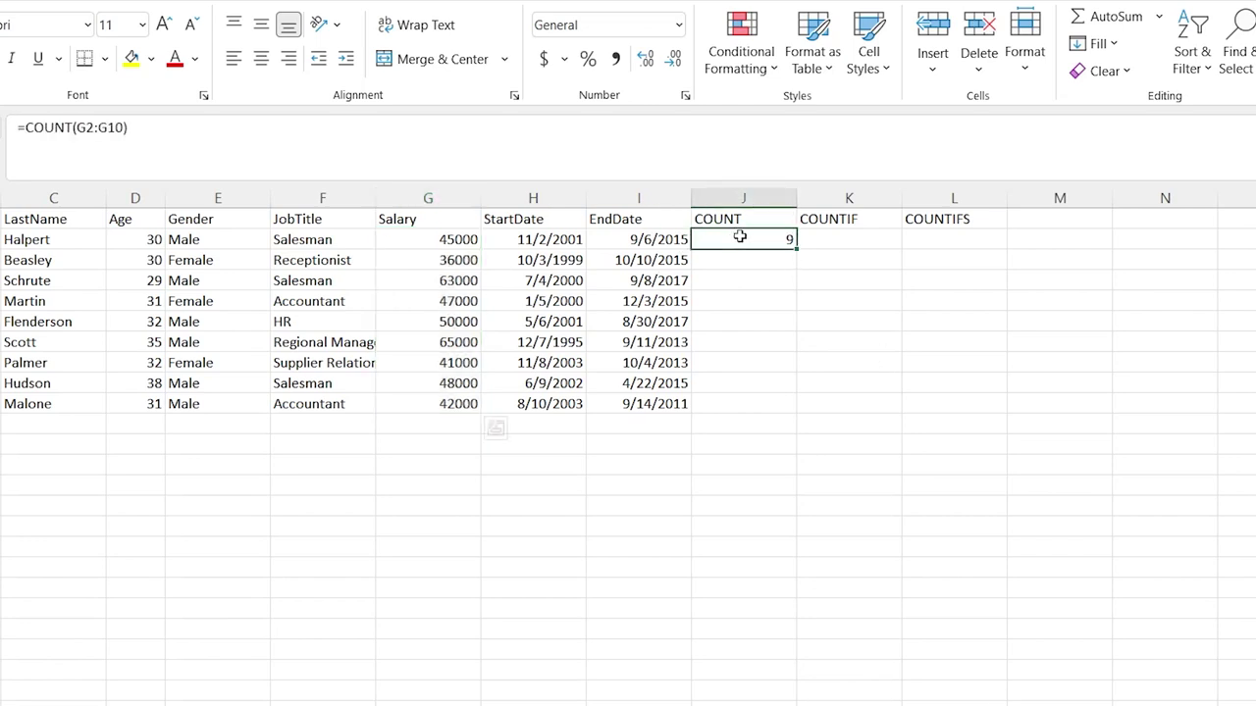
click(851, 240)
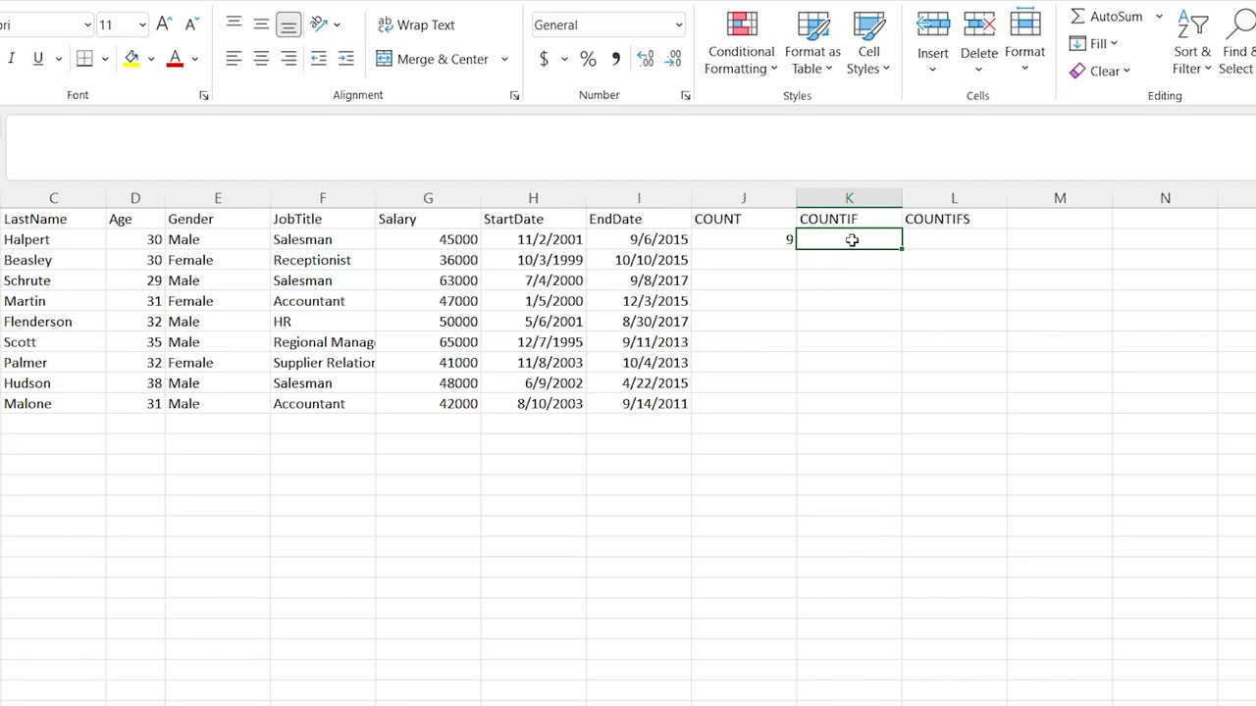
text(=SOUNTIF)
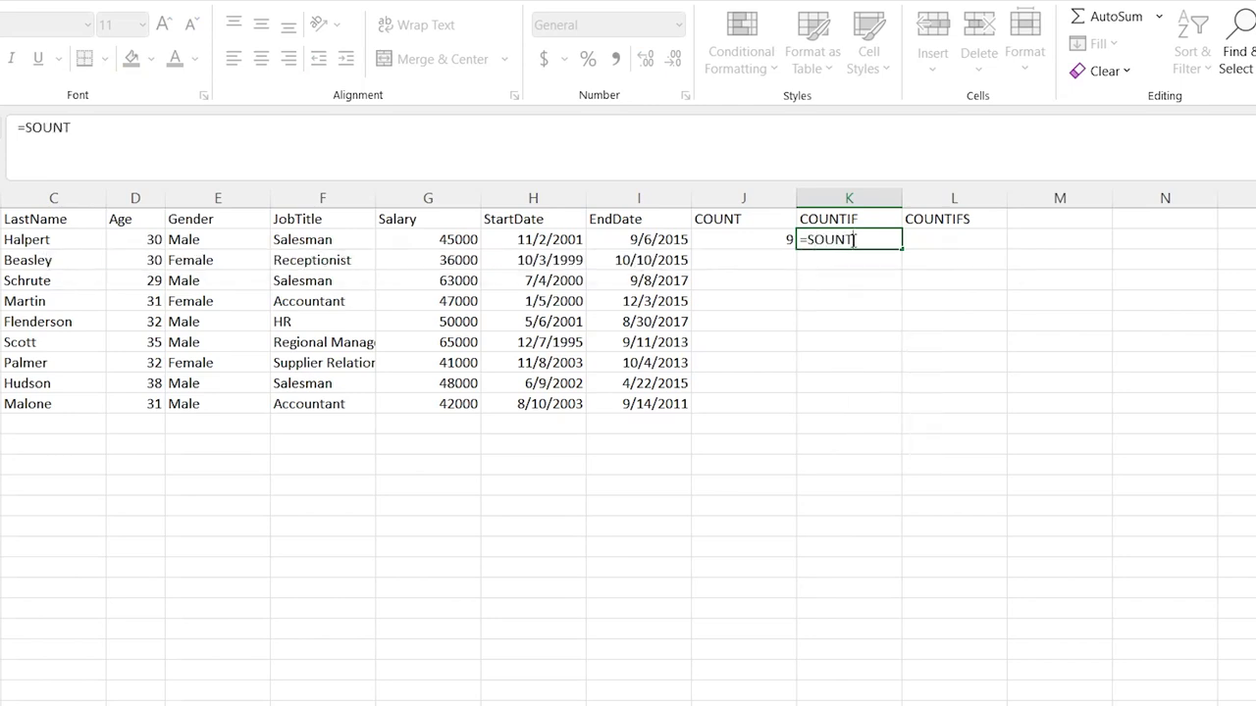
key(BackSpace)
key(BackSpace)
key(BackSpace)
key(BackSpace)
key(BackSpace)
key(BackSpace)
key(BackSpace)
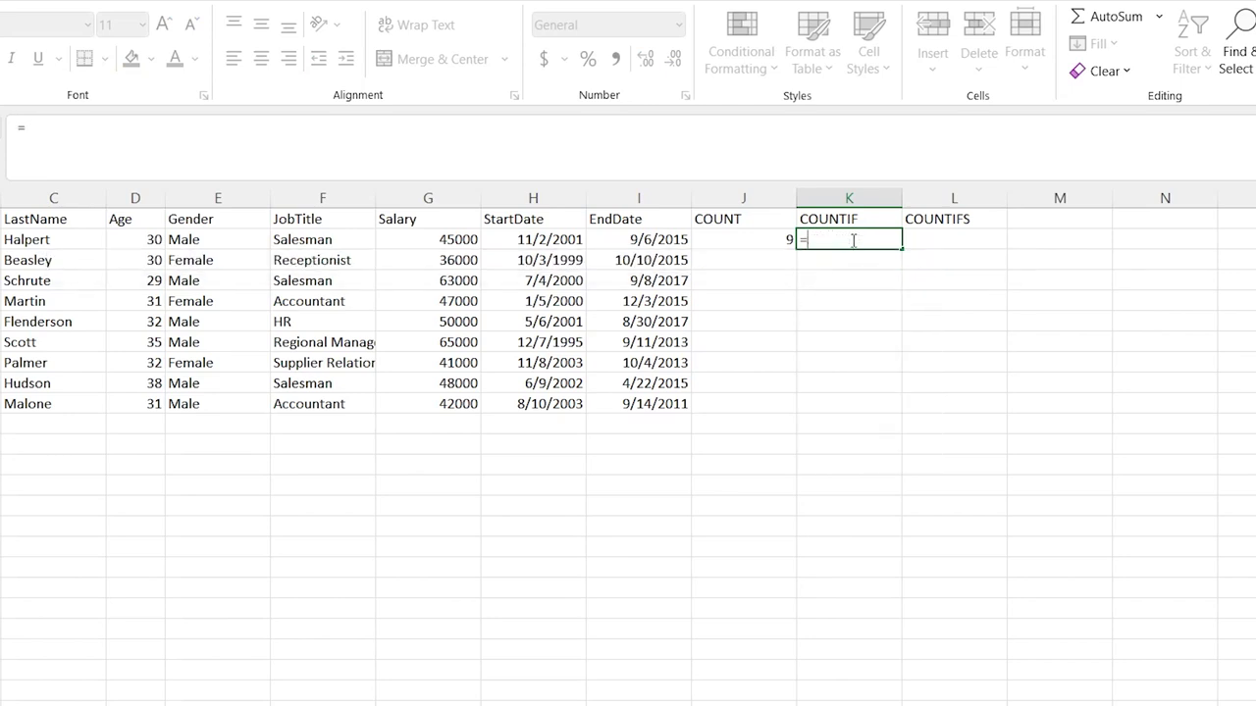
Complete =COUNTIF(G2:G10,">45000") in K2, returning 5.
text(COUNTIF()
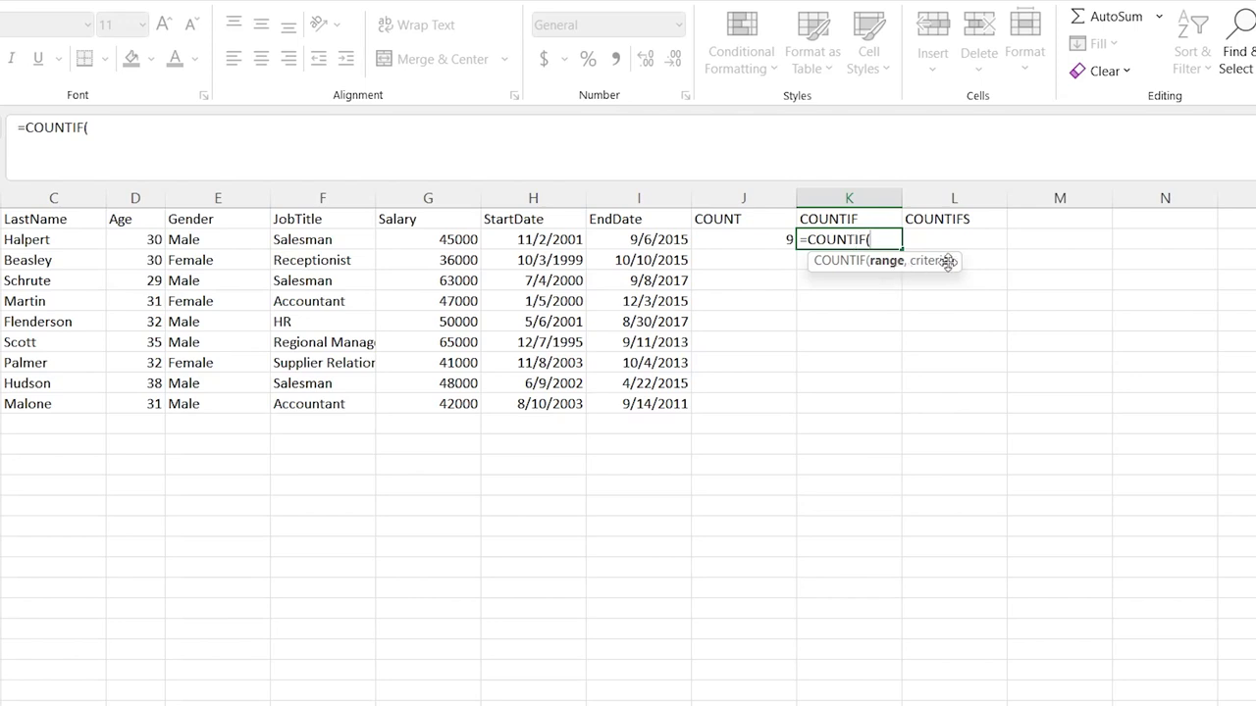
click(408, 236)
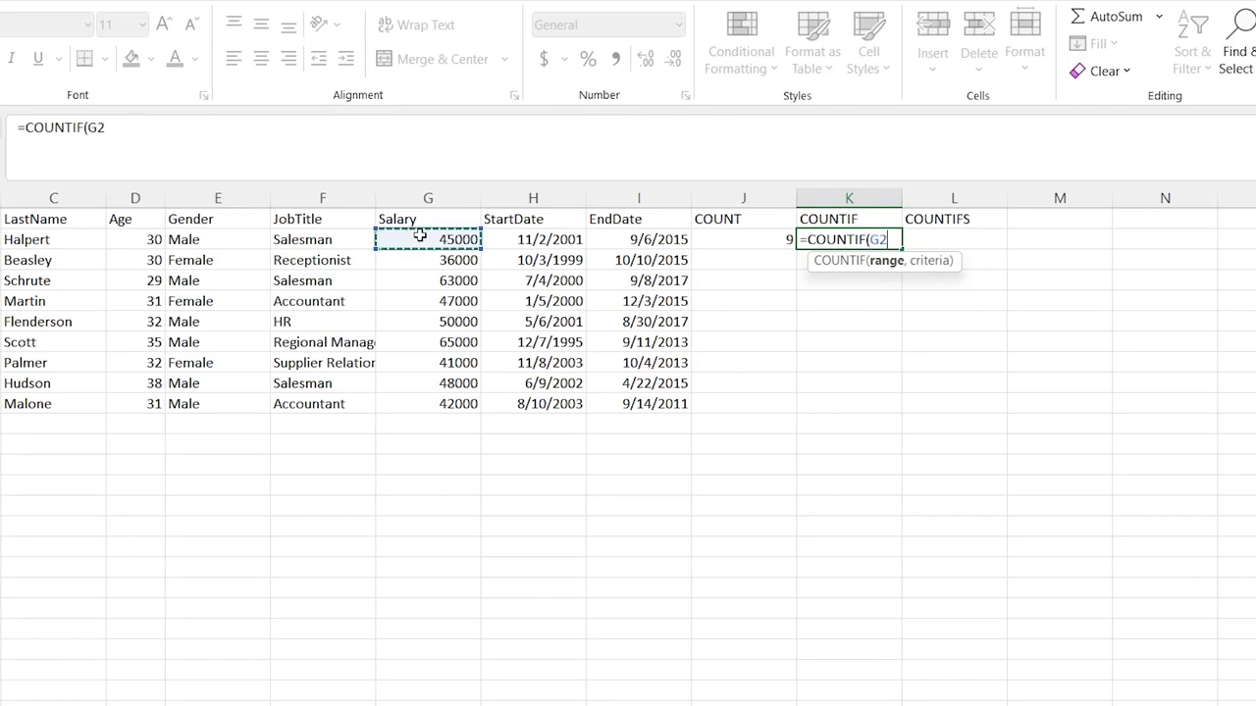
shift+click(457, 406)
click(457, 406)
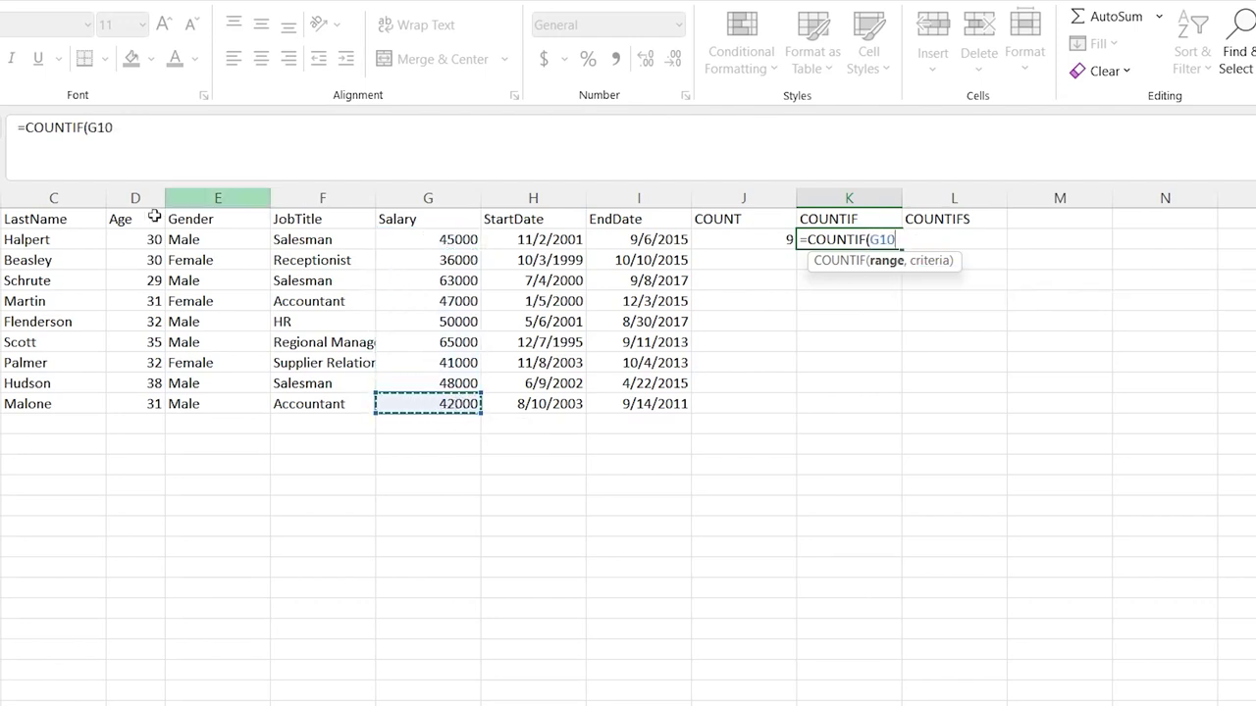
shift+click(451, 241)
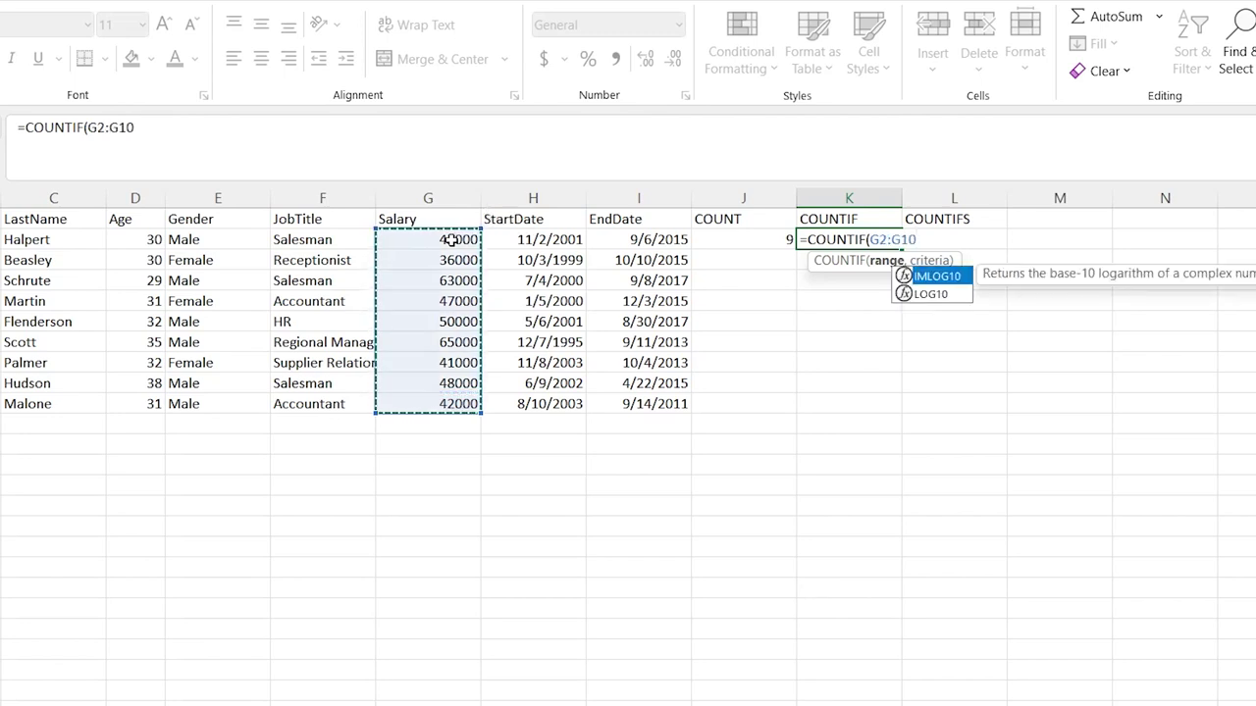
text(,")
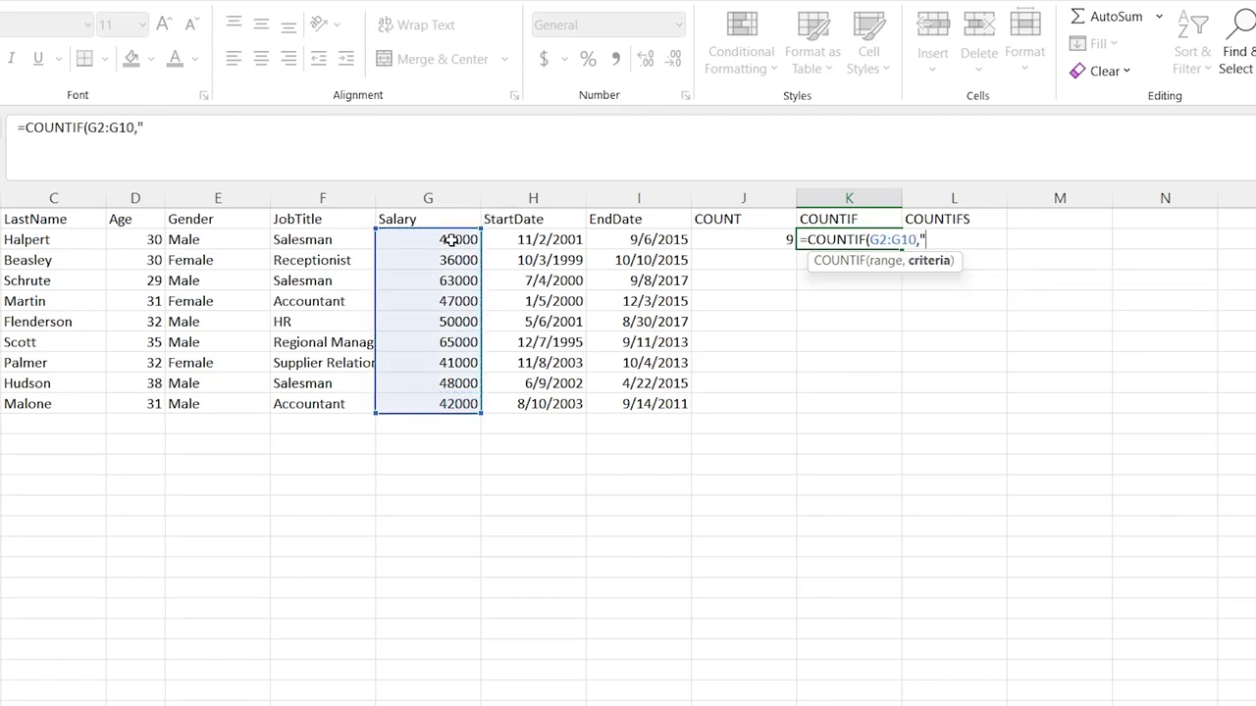
text(>45000)
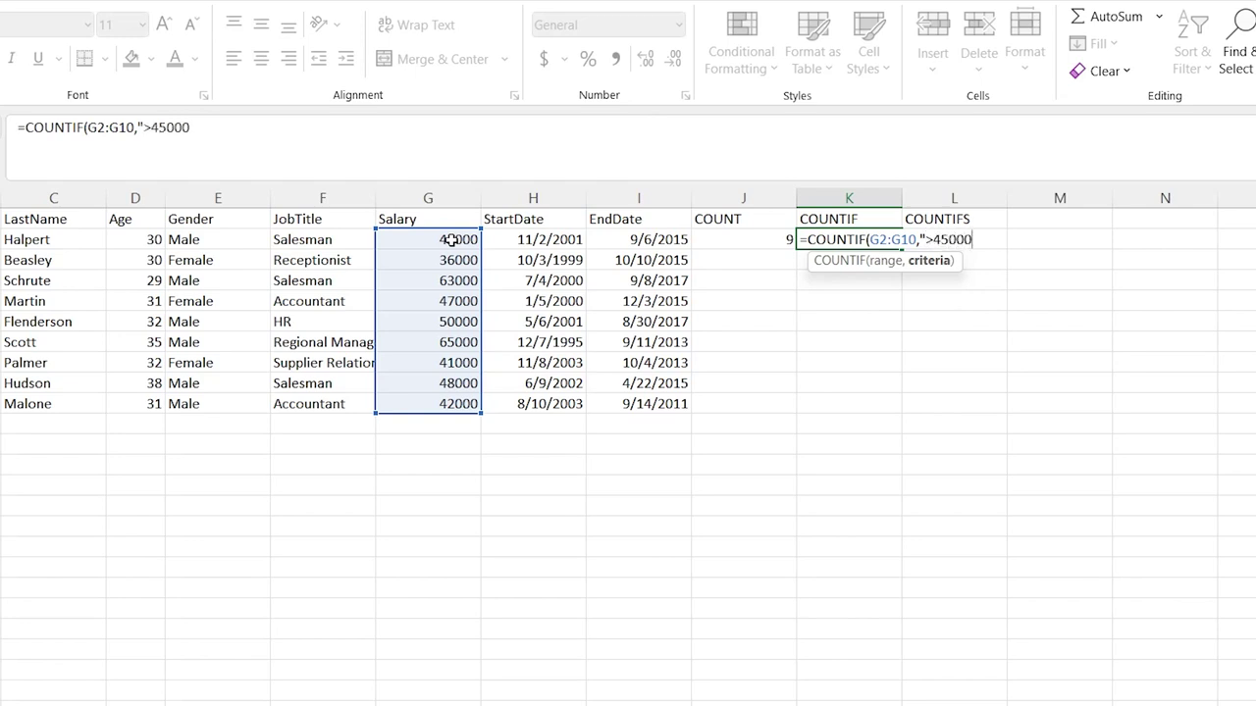
text("))
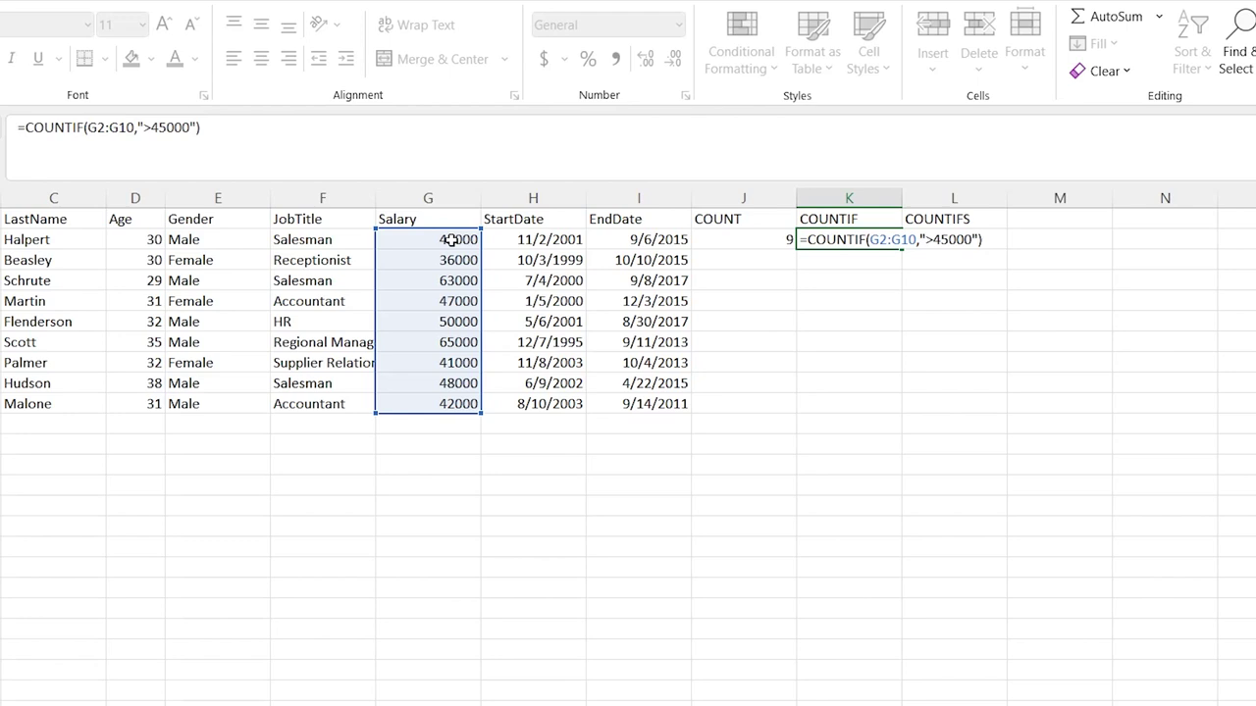
key(Return)
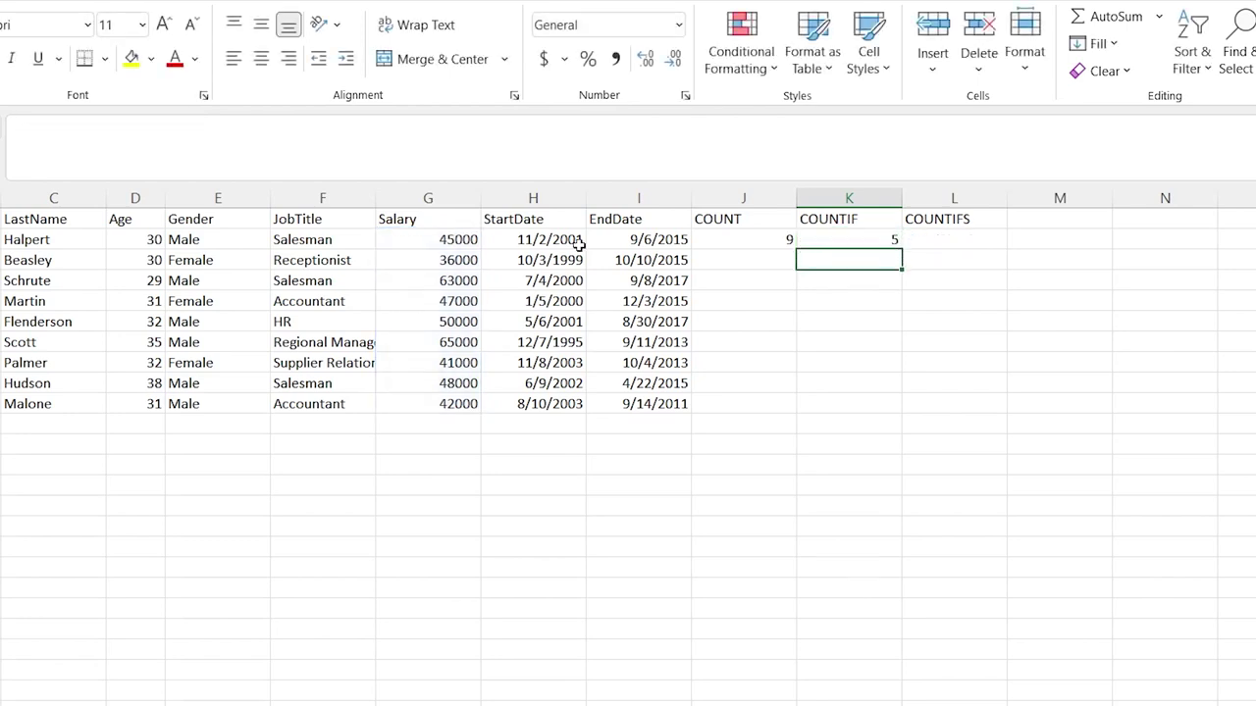
click(876, 240)
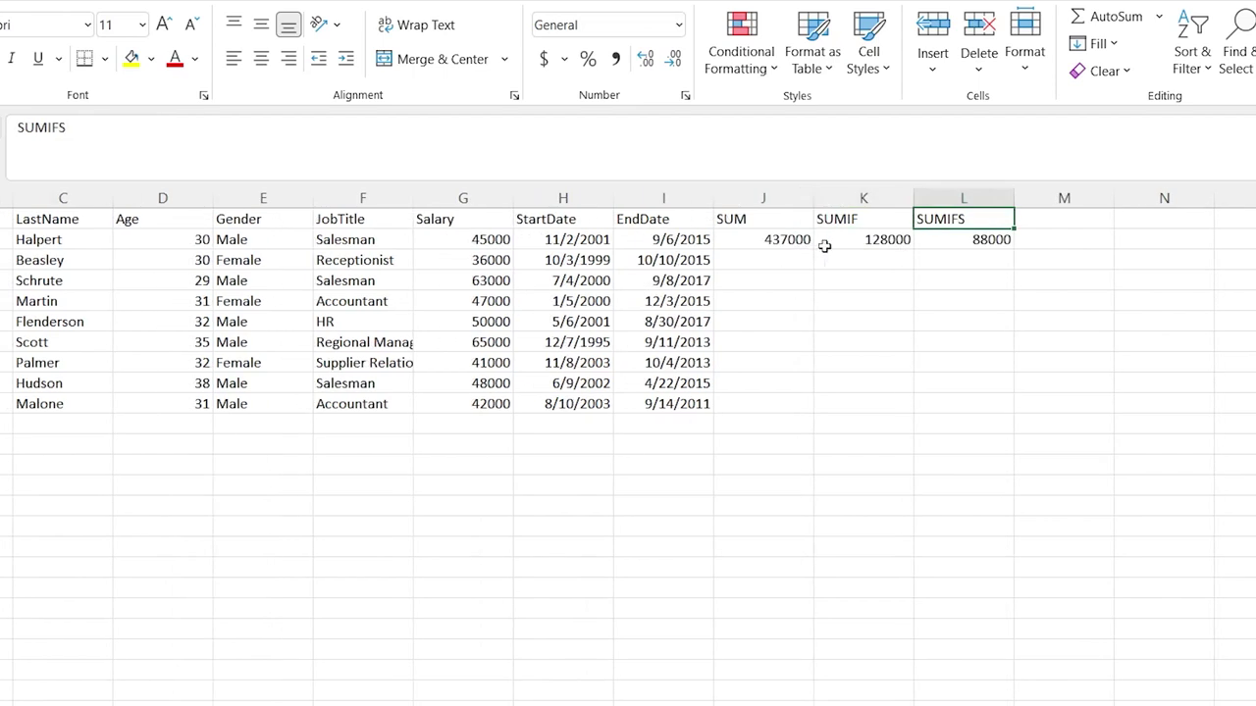
click(854, 237)
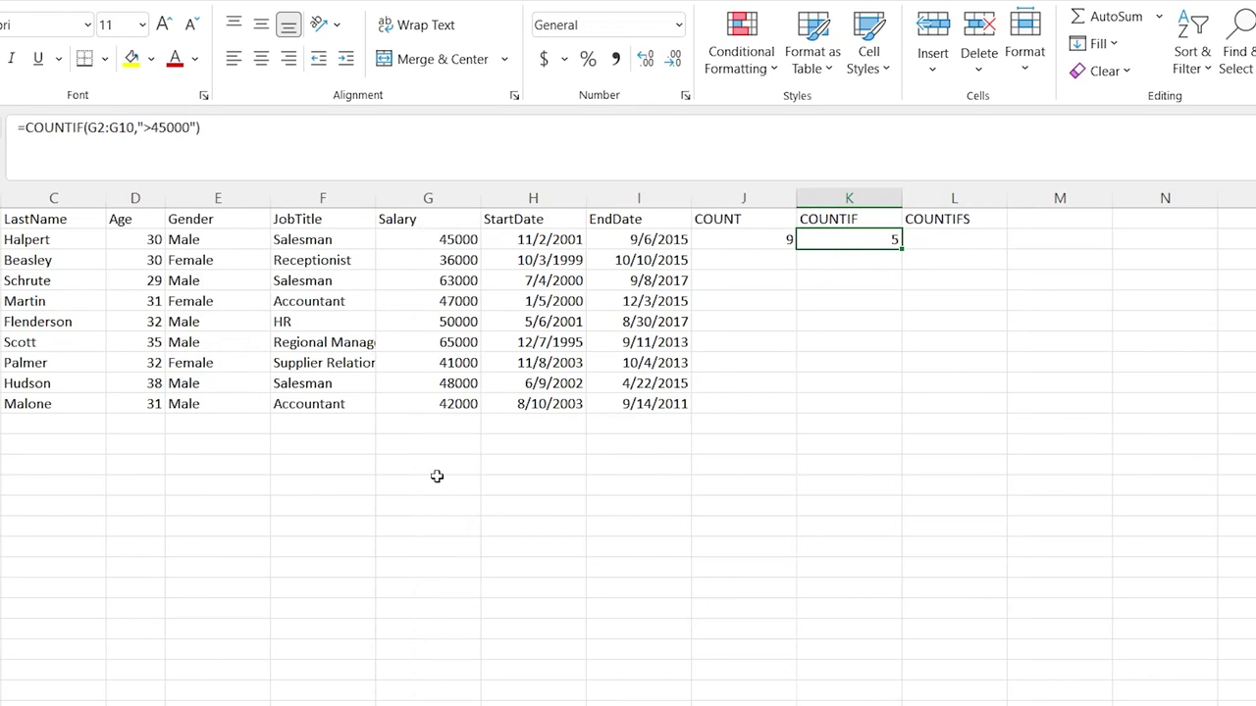
Start =COUNTIFS in L2 with EmployeeID A2:A10 and the criterion ">1005".
click(935, 240)
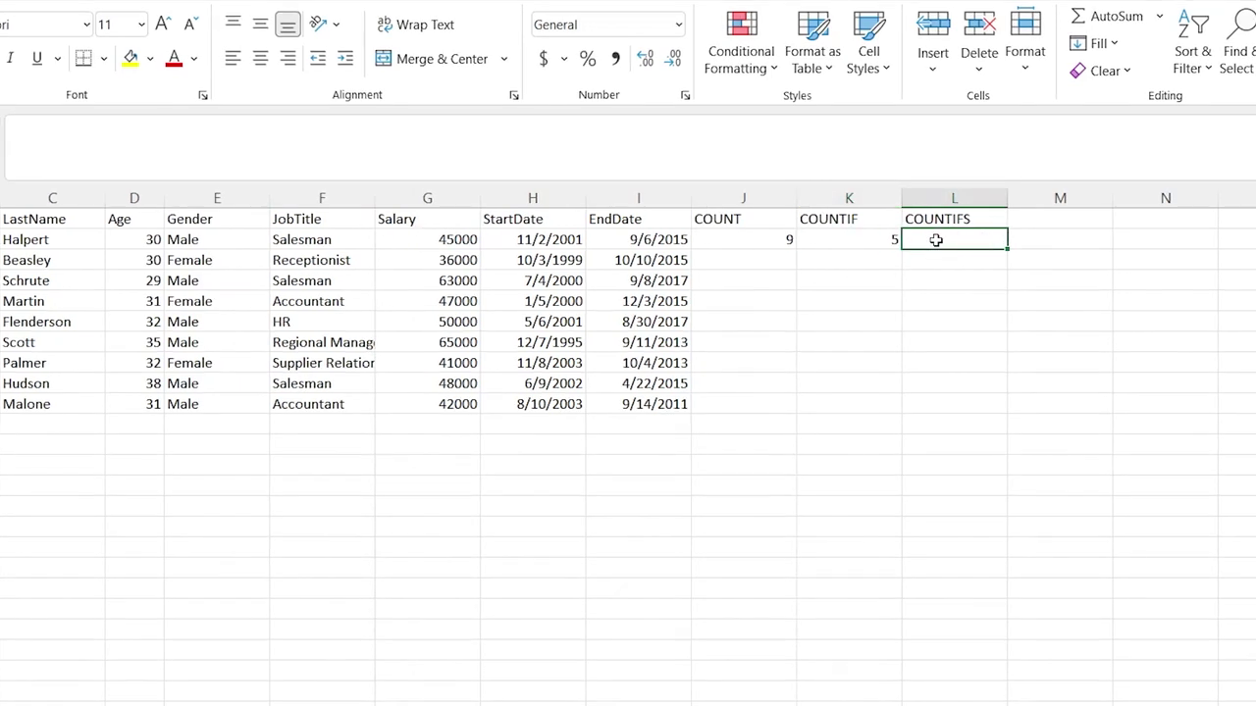
text(=COUNTIFS)
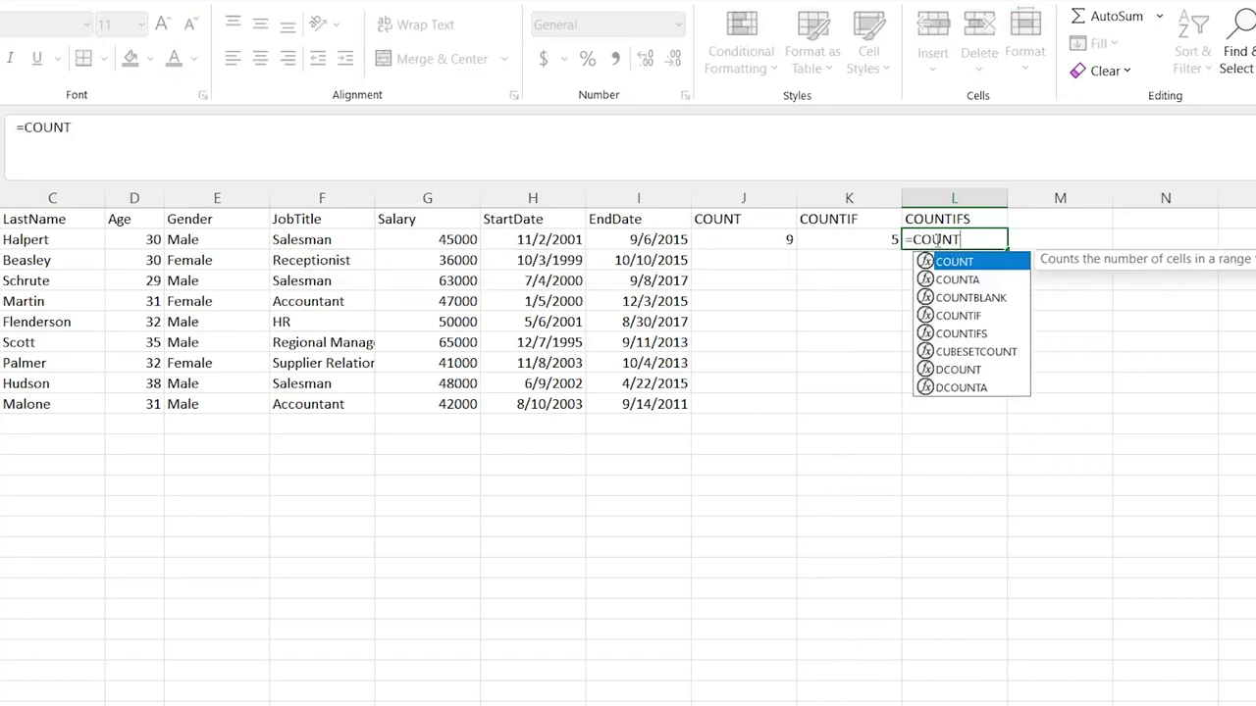
text(()
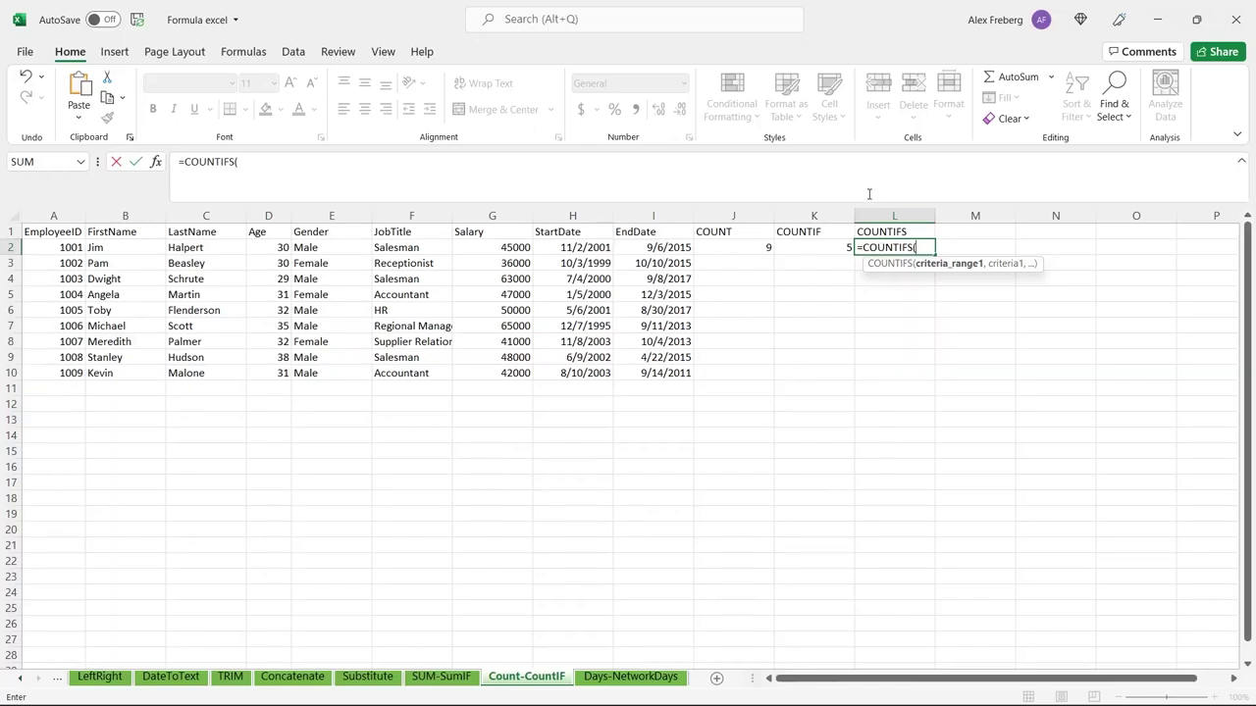
click(519, 245)
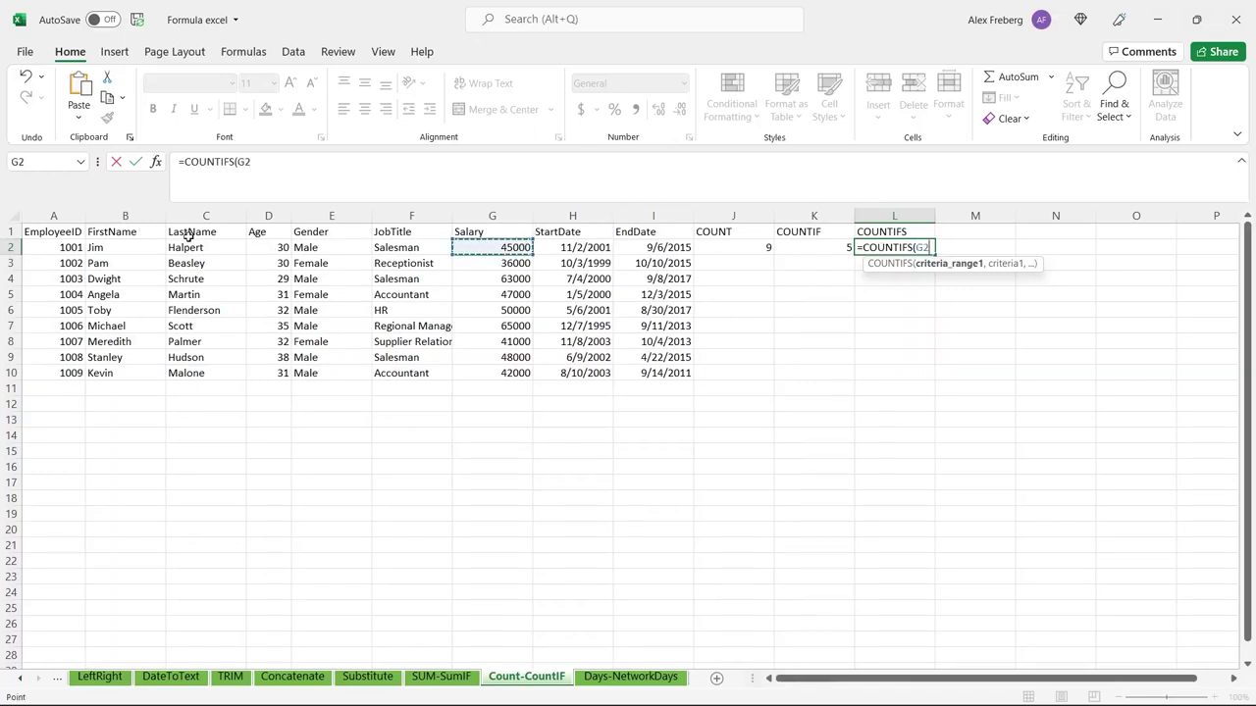
click(56, 246)
shift+click(69, 372)
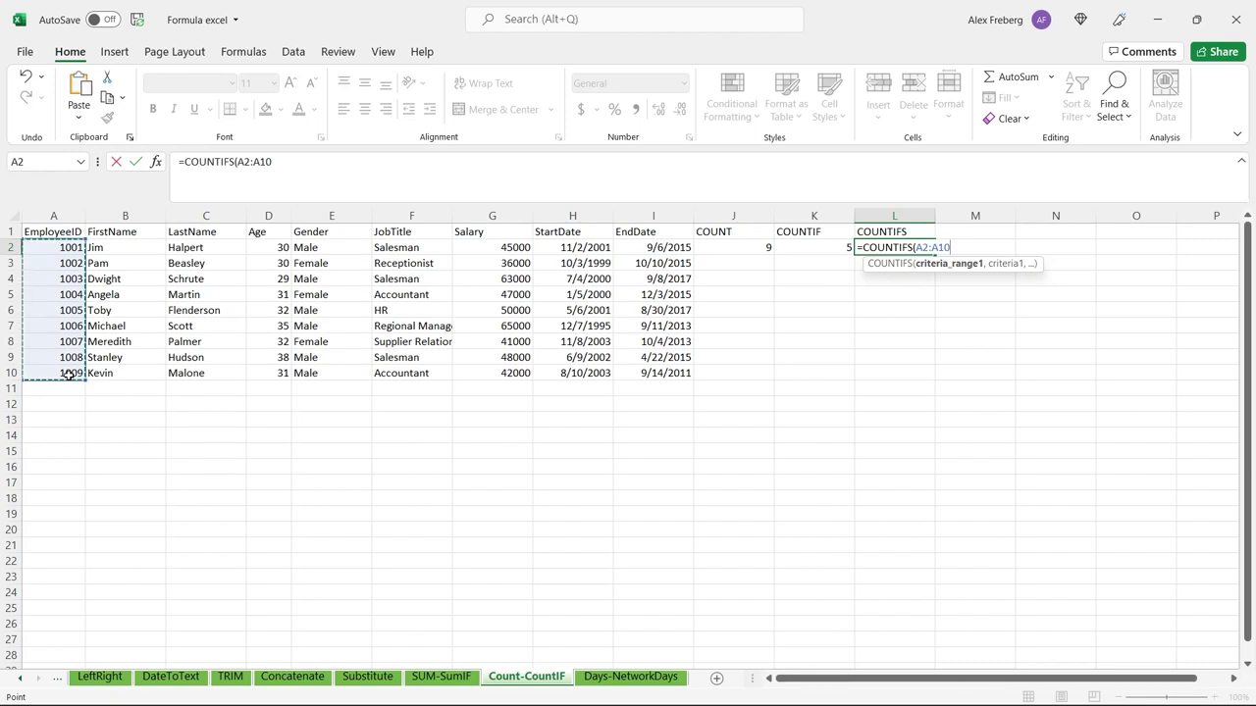
text(,)
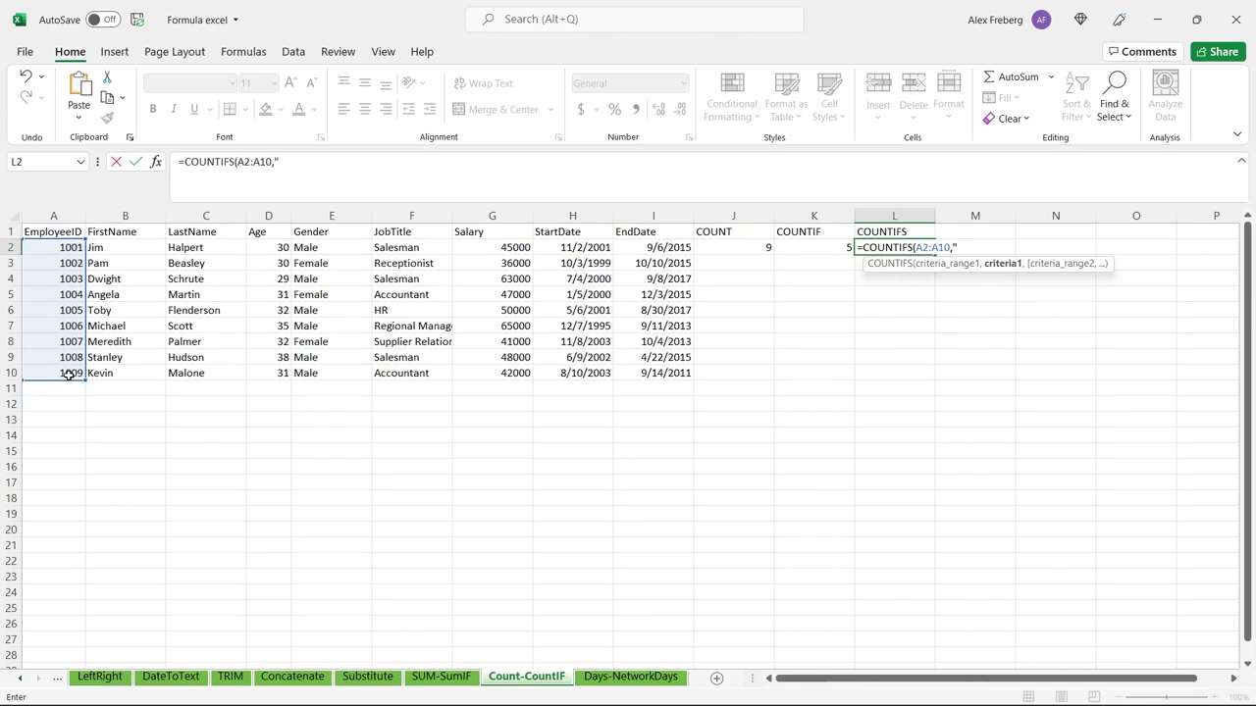
text(">1005",)
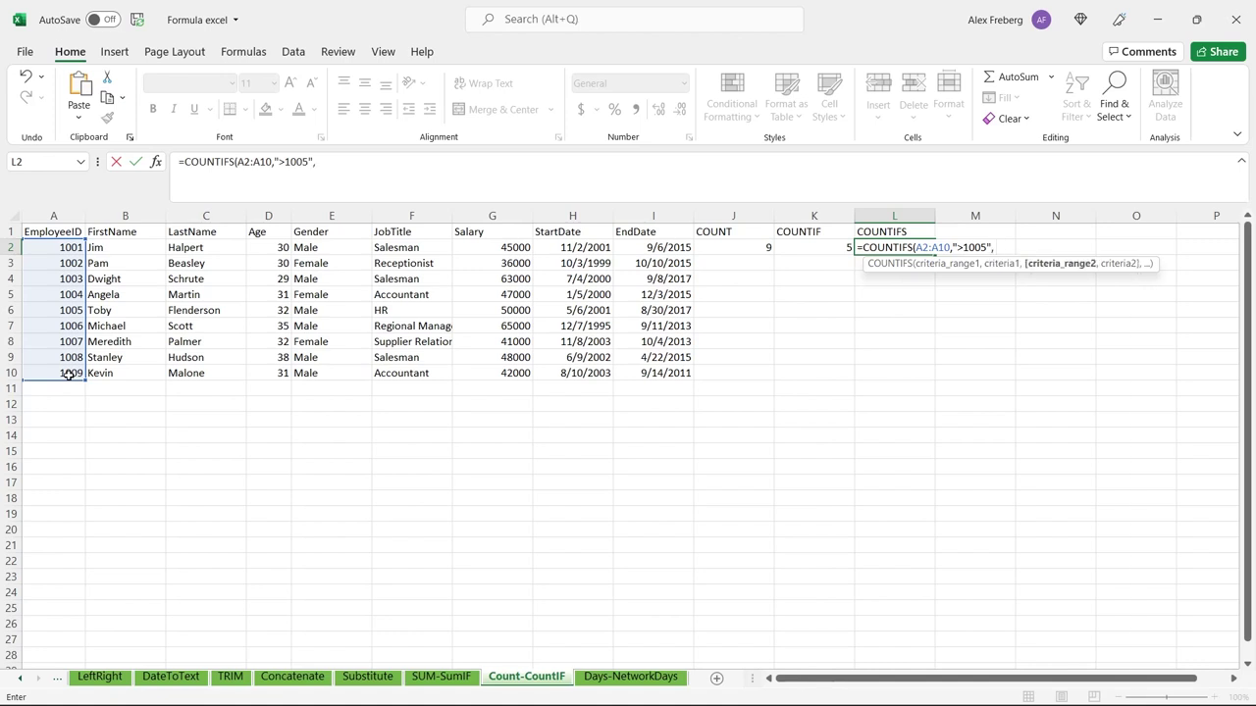
Add Gender E2:E10 equal to "Male" as the second criterion, giving 3.
click(319, 247)
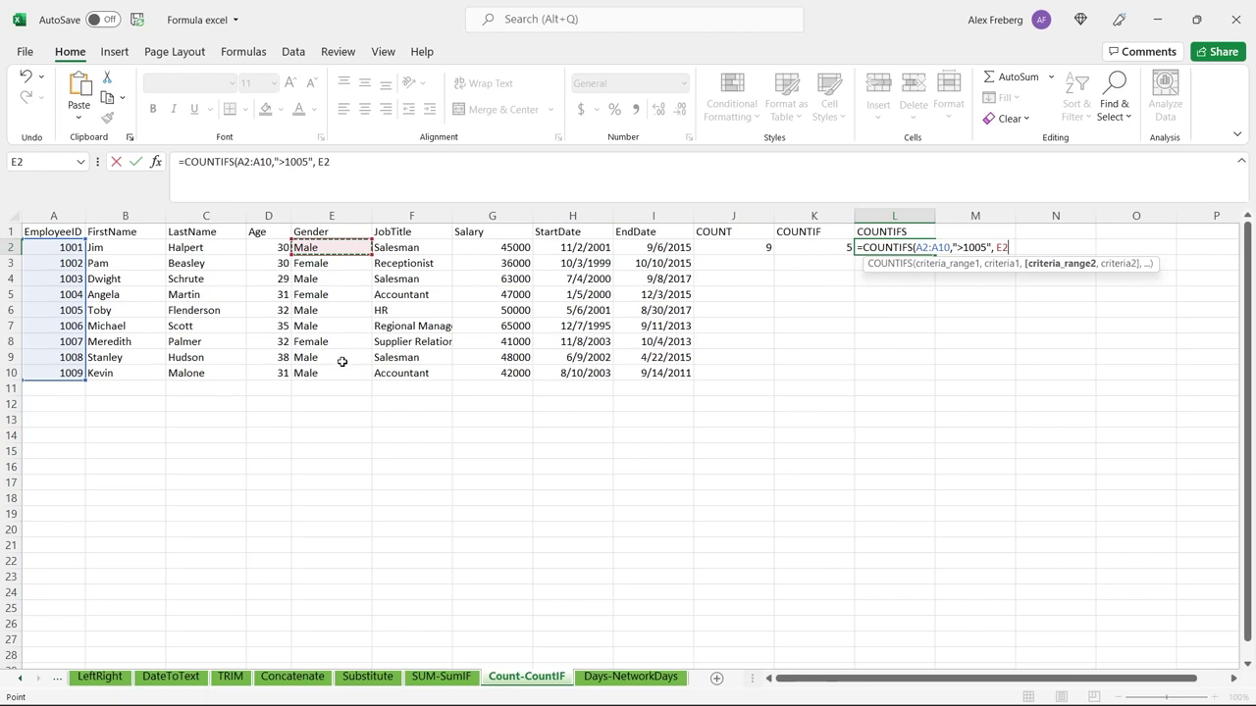
drag(341, 361, 336, 373)
text(,"Male")
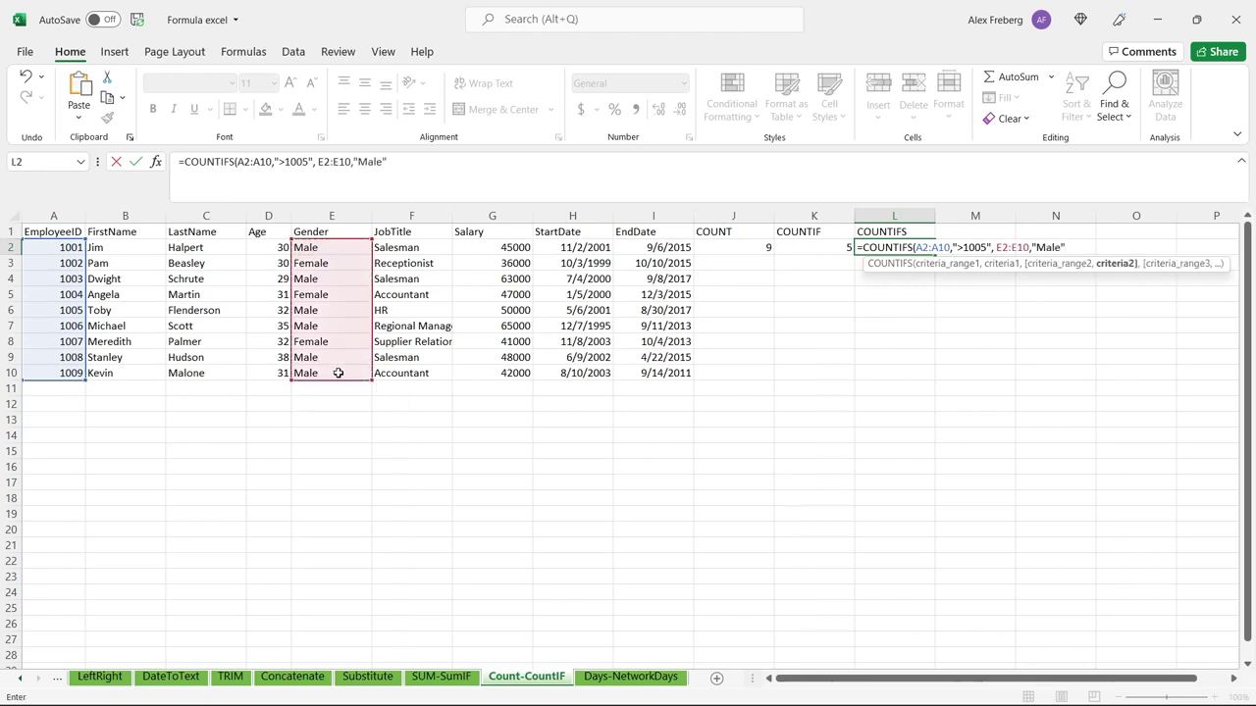
text())
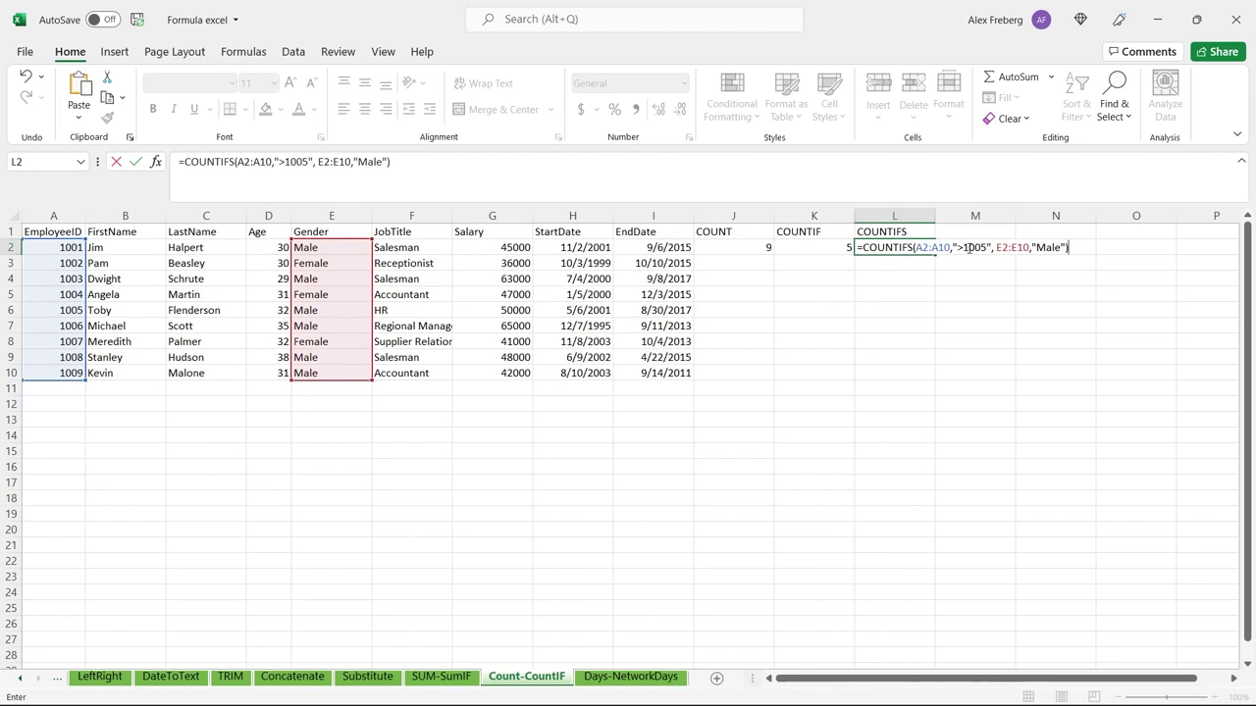
key(Return)
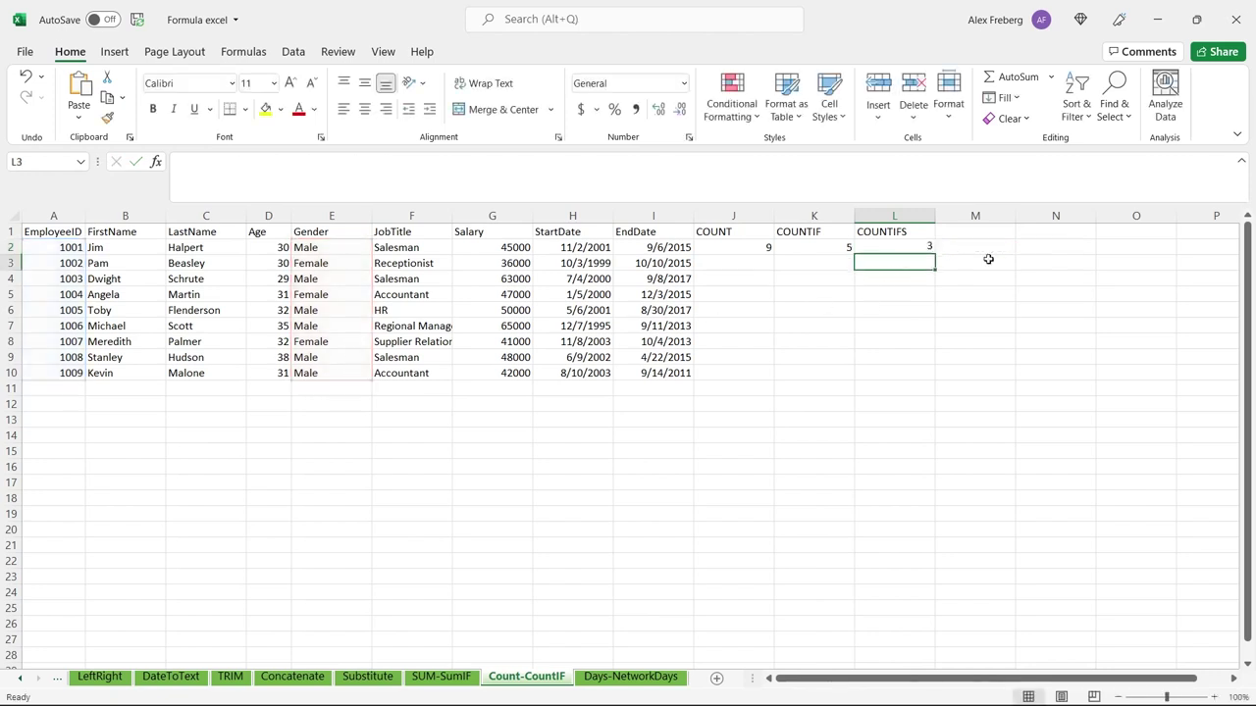
click(929, 246)
drag(67, 332, 176, 367)
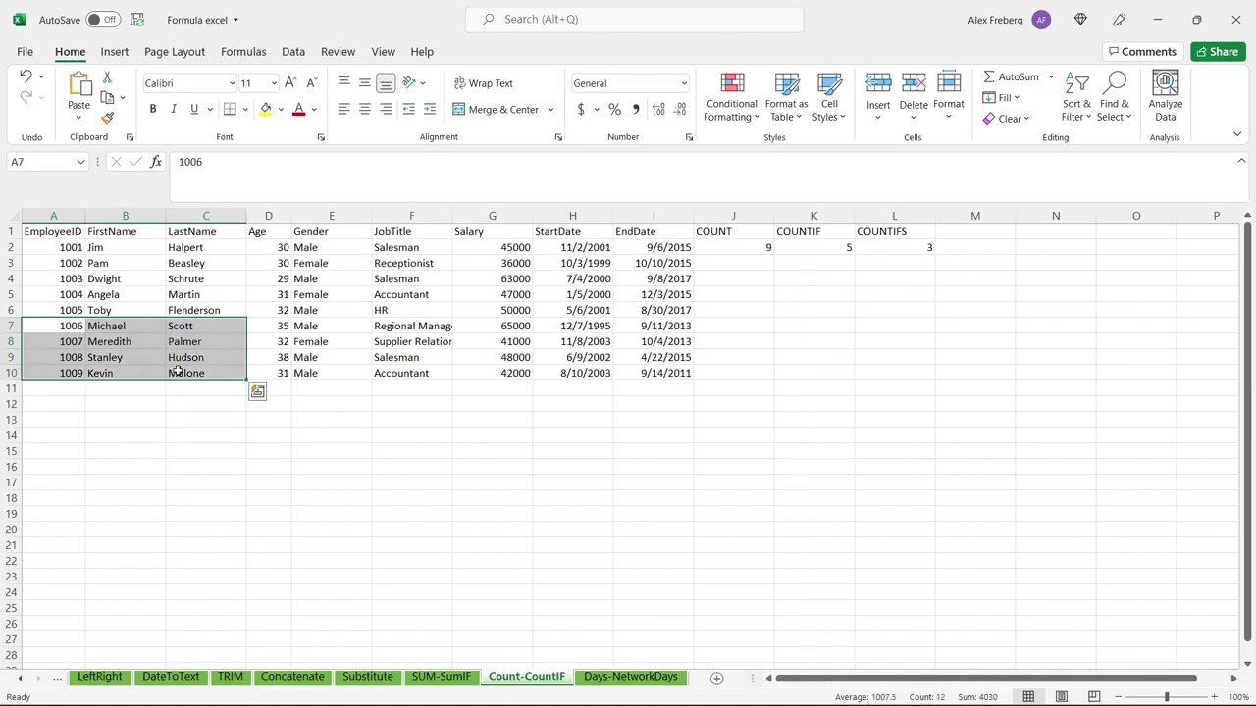
click(873, 263)
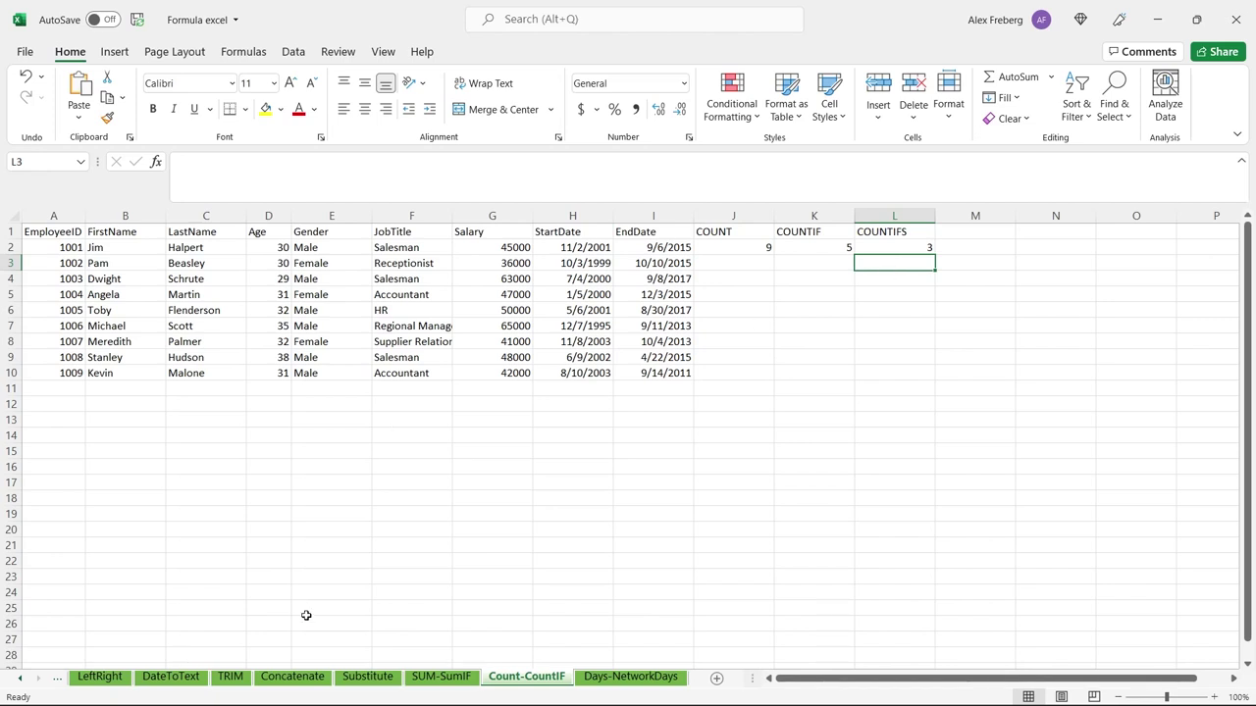
On the Days-NetworkDays sheet, widen the StartDate and EndDate columns so the dates display fully.
click(639, 677)
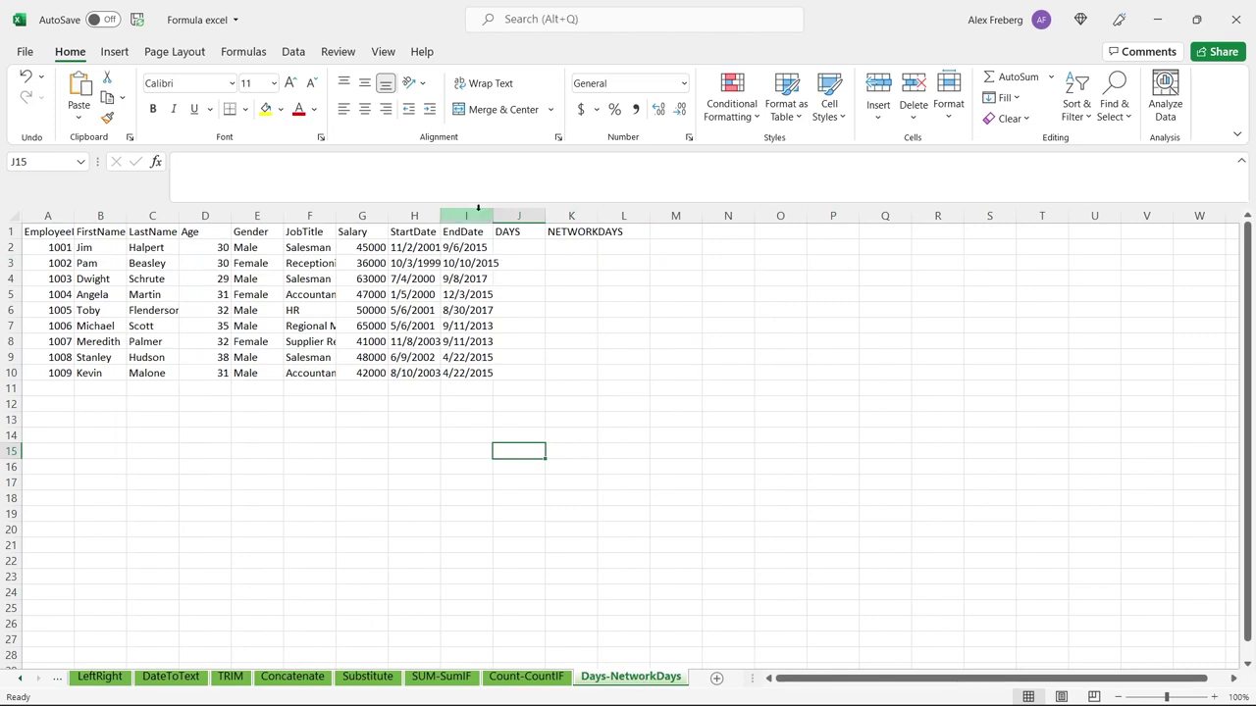
drag(492, 215, 518, 215)
drag(440, 211, 473, 213)
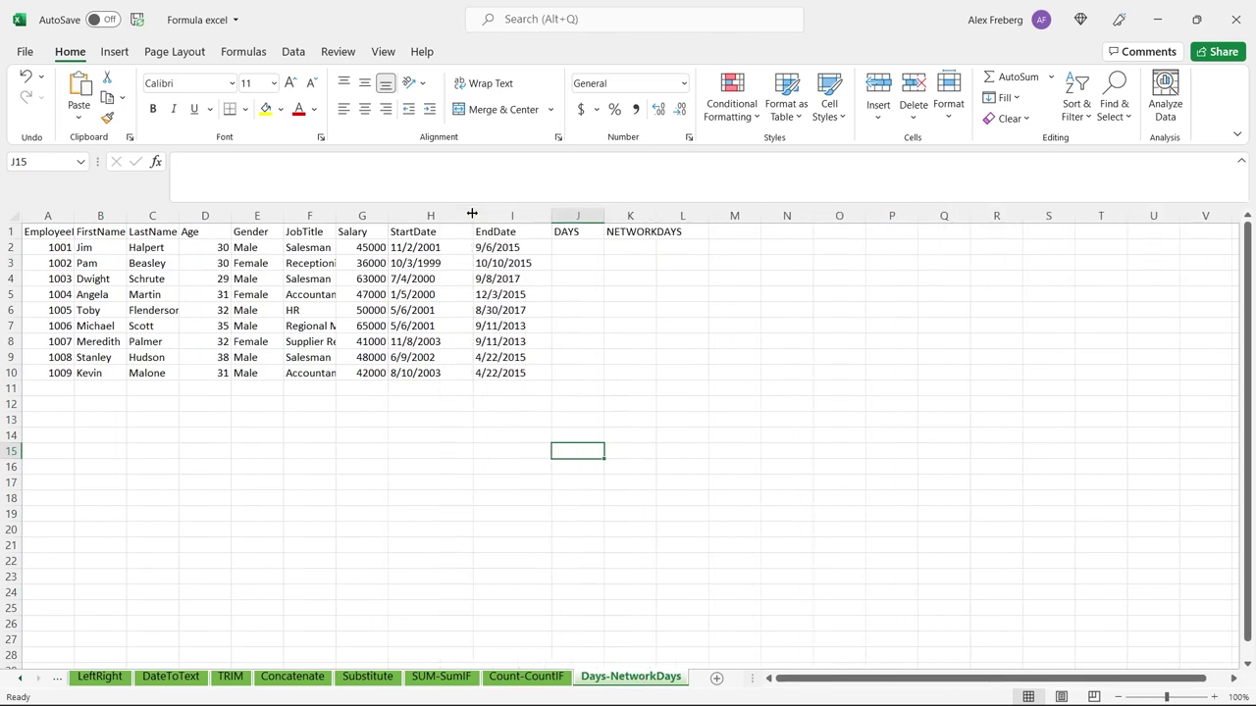
click(446, 252)
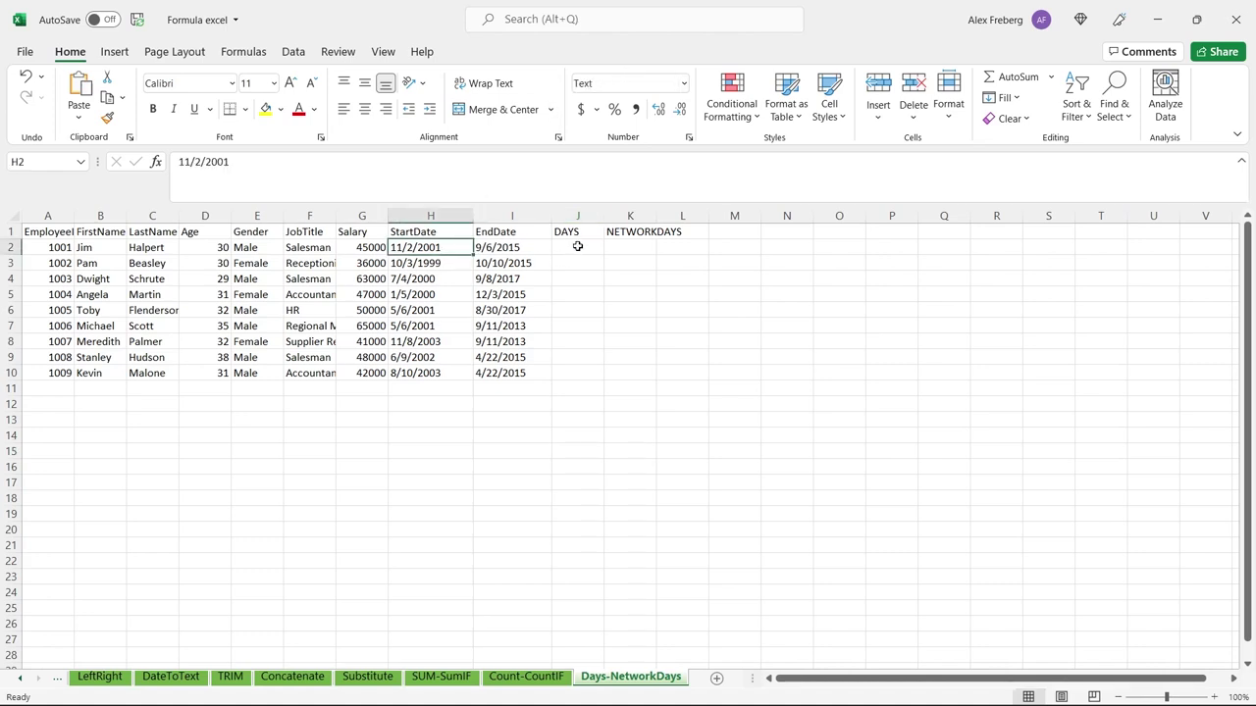
click(578, 247)
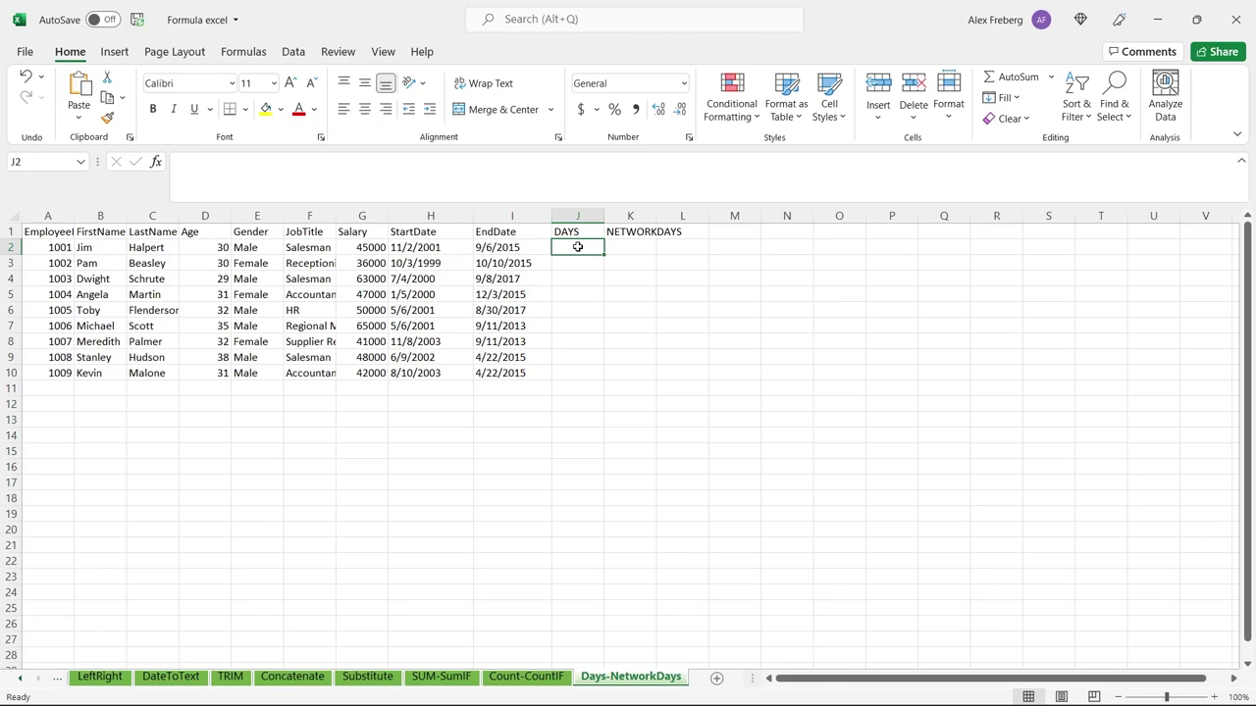
click(507, 261)
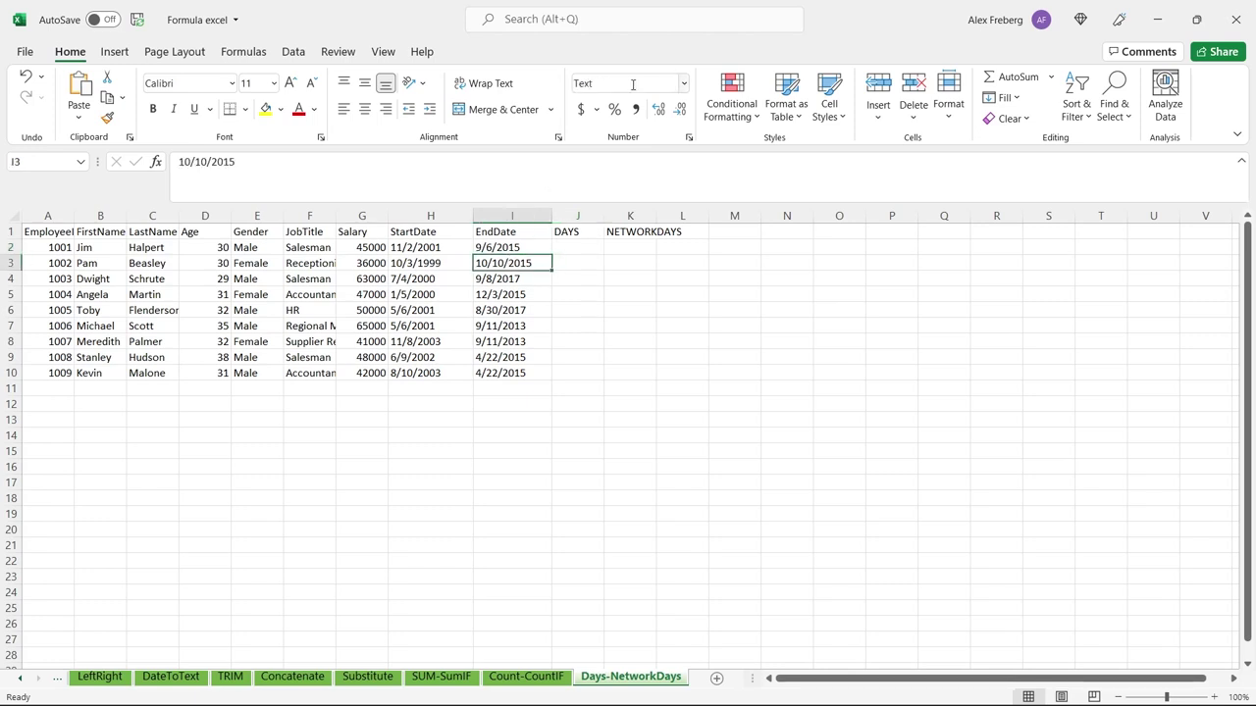
click(575, 249)
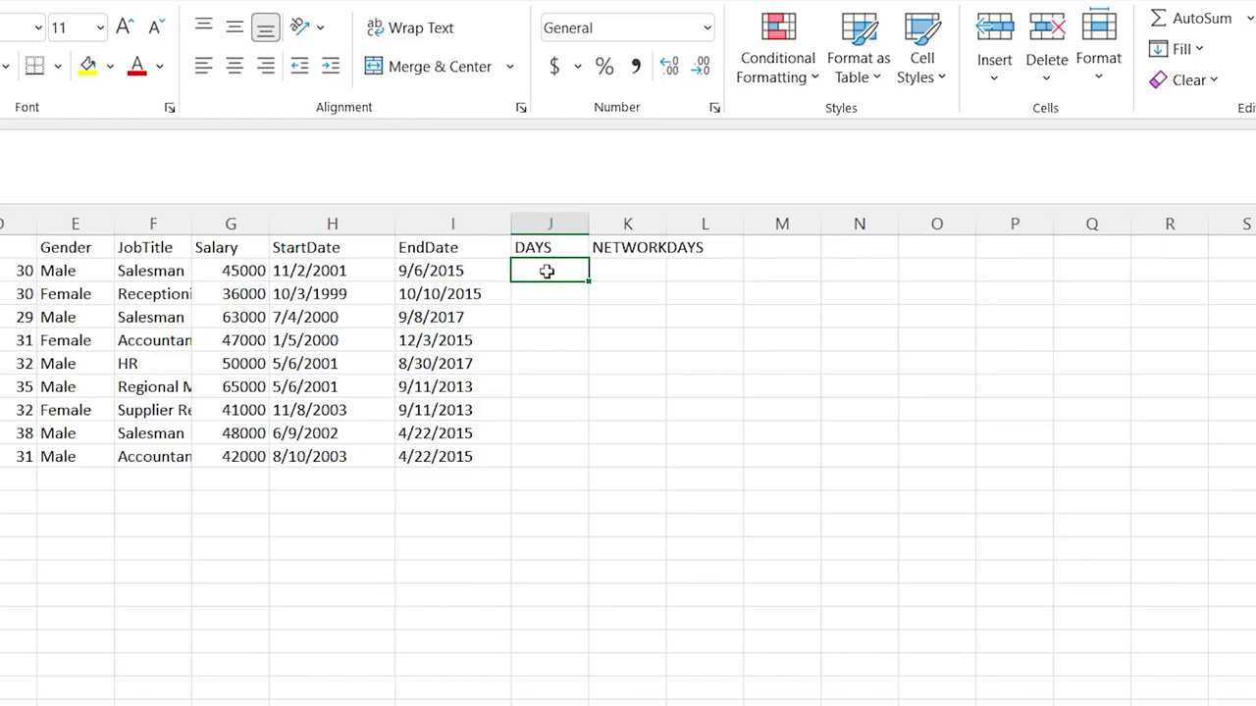
Enter =DAYS(I2,H2) in J2 for the first employee's day count.
text(=)
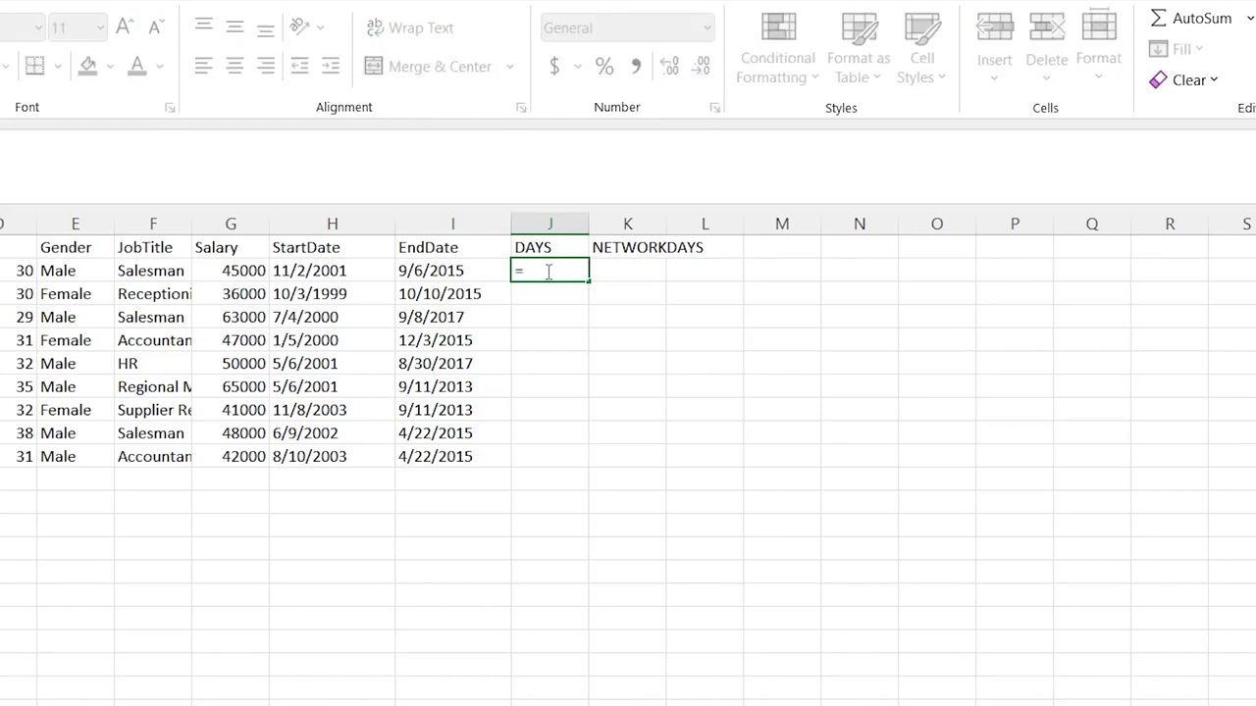
click(313, 273)
click(437, 269)
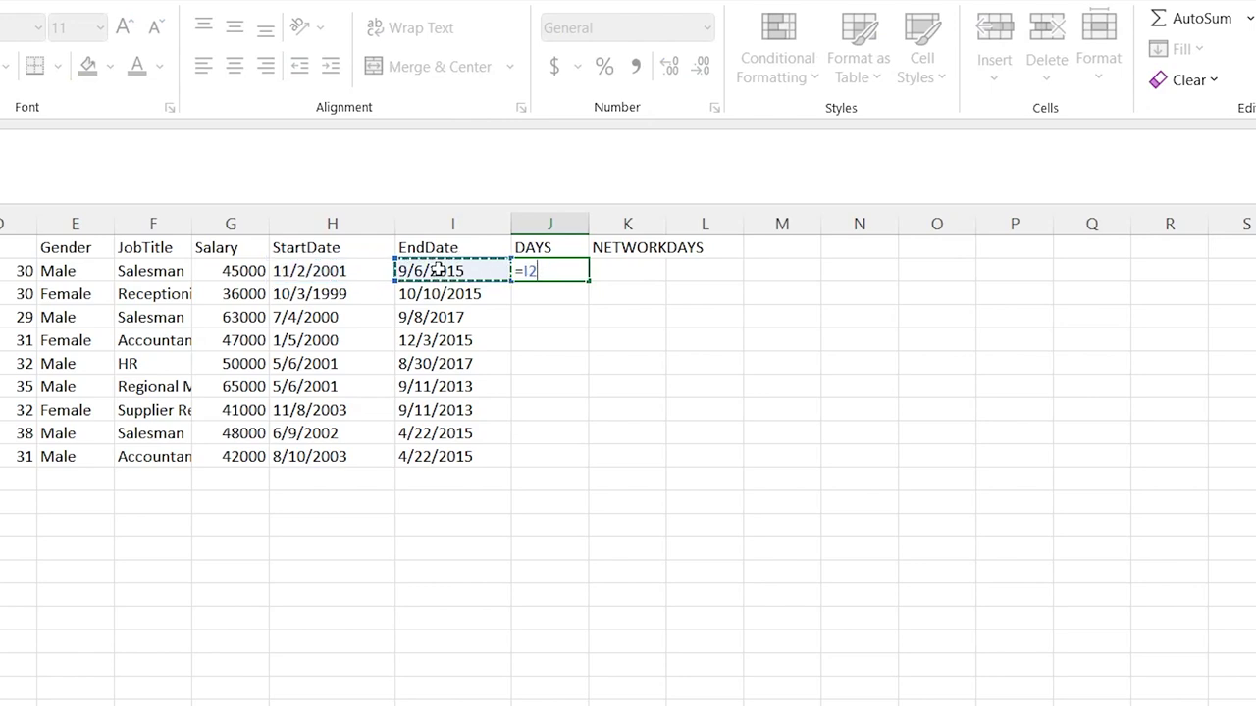
key(BackSpace)
key(BackSpace)
text(DAYS()
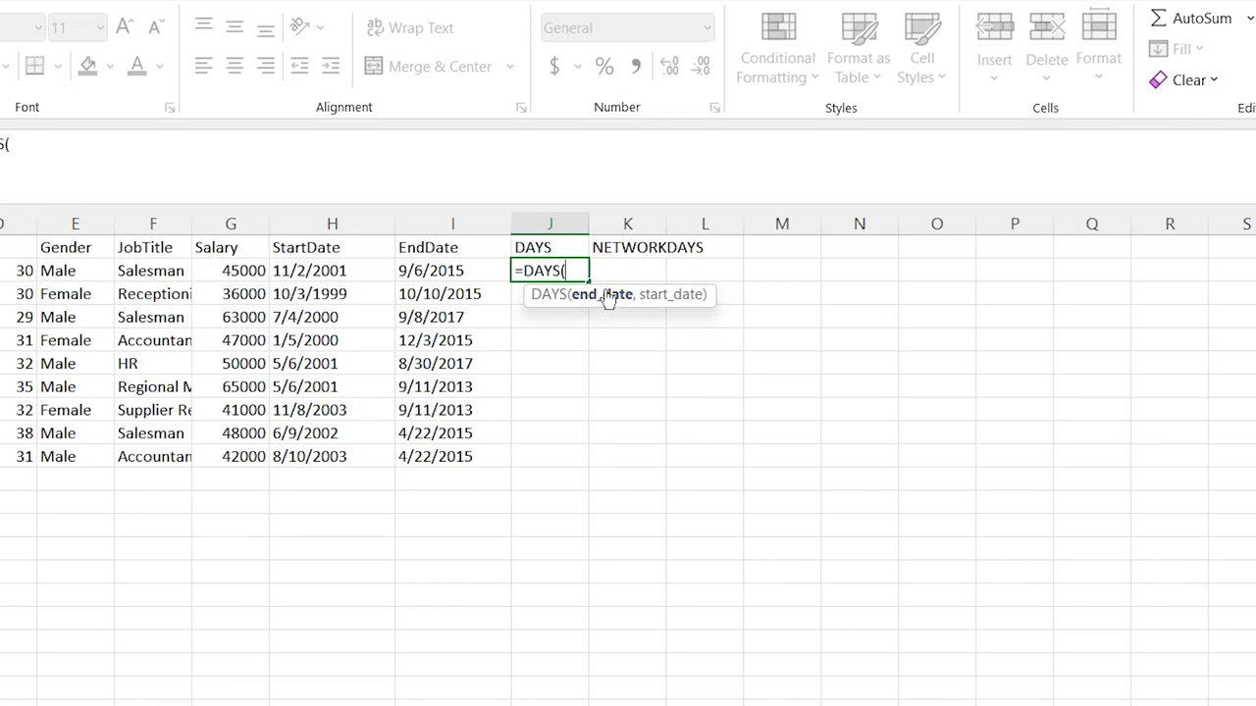
click(440, 267)
text(,)
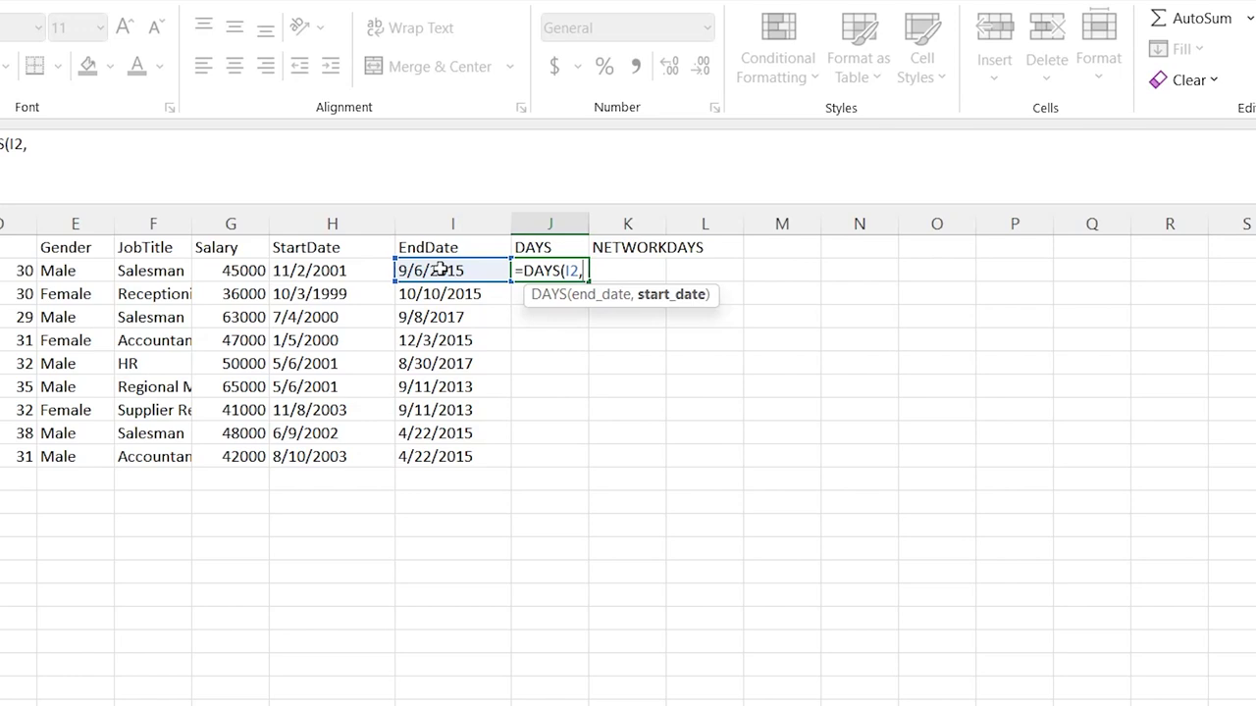
click(347, 270)
text())
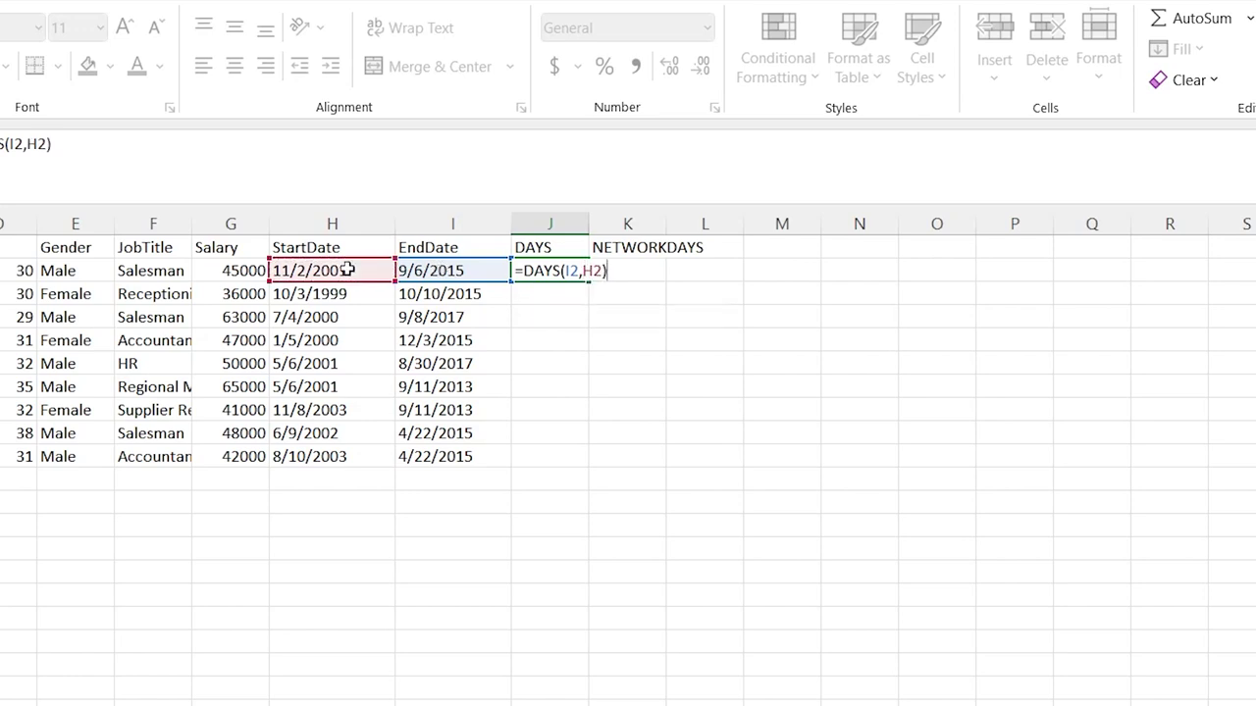
key(Return)
Fill the DAYS formula down to J10 and review it against H2 and I2.
click(571, 271)
drag(588, 287, 579, 463)
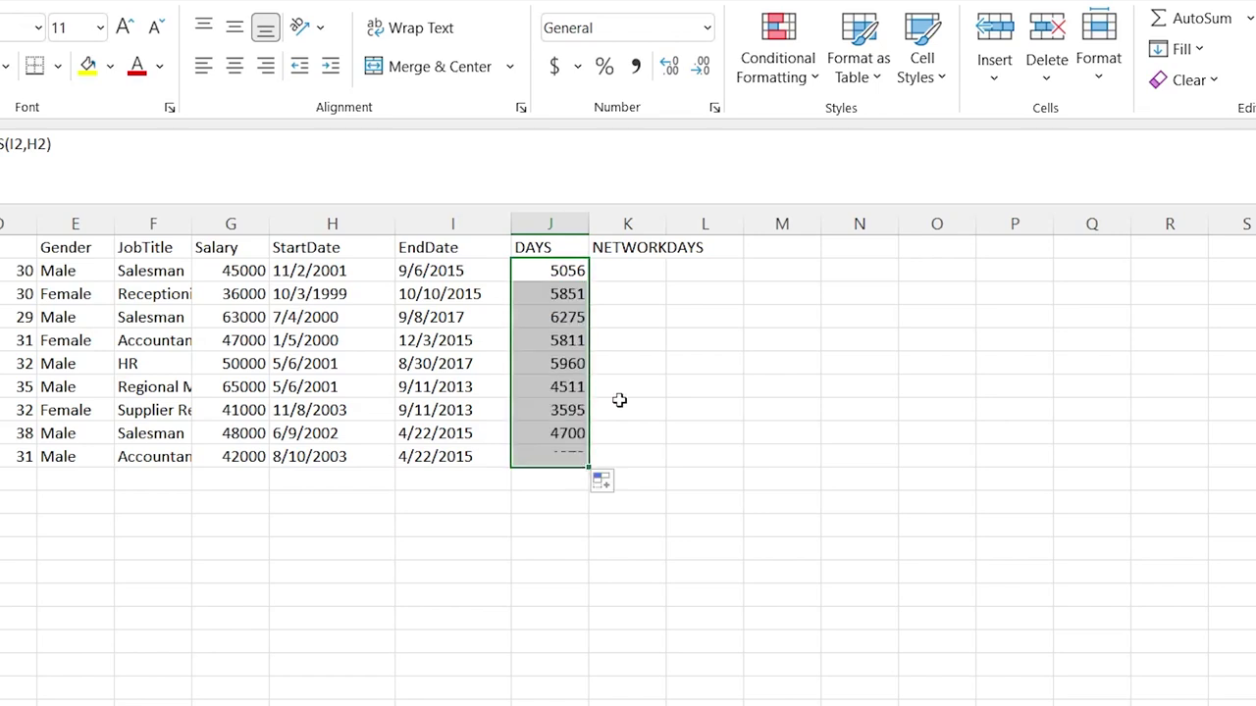
click(644, 294)
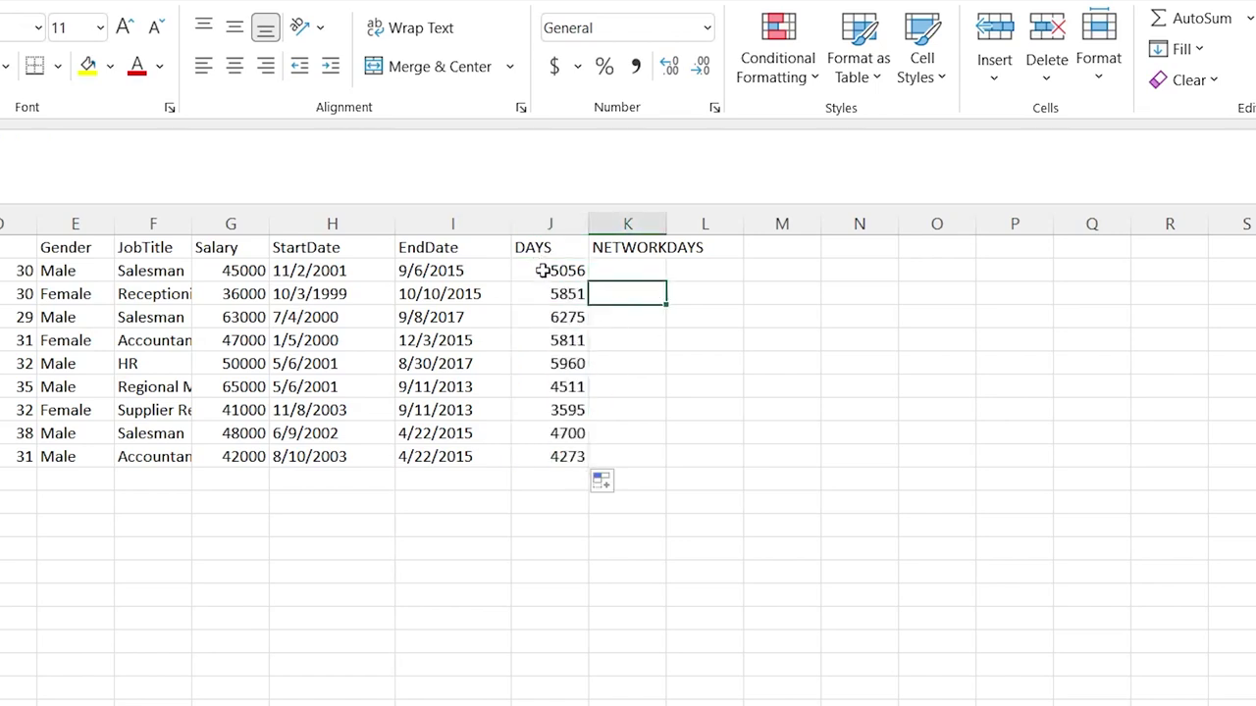
click(351, 269)
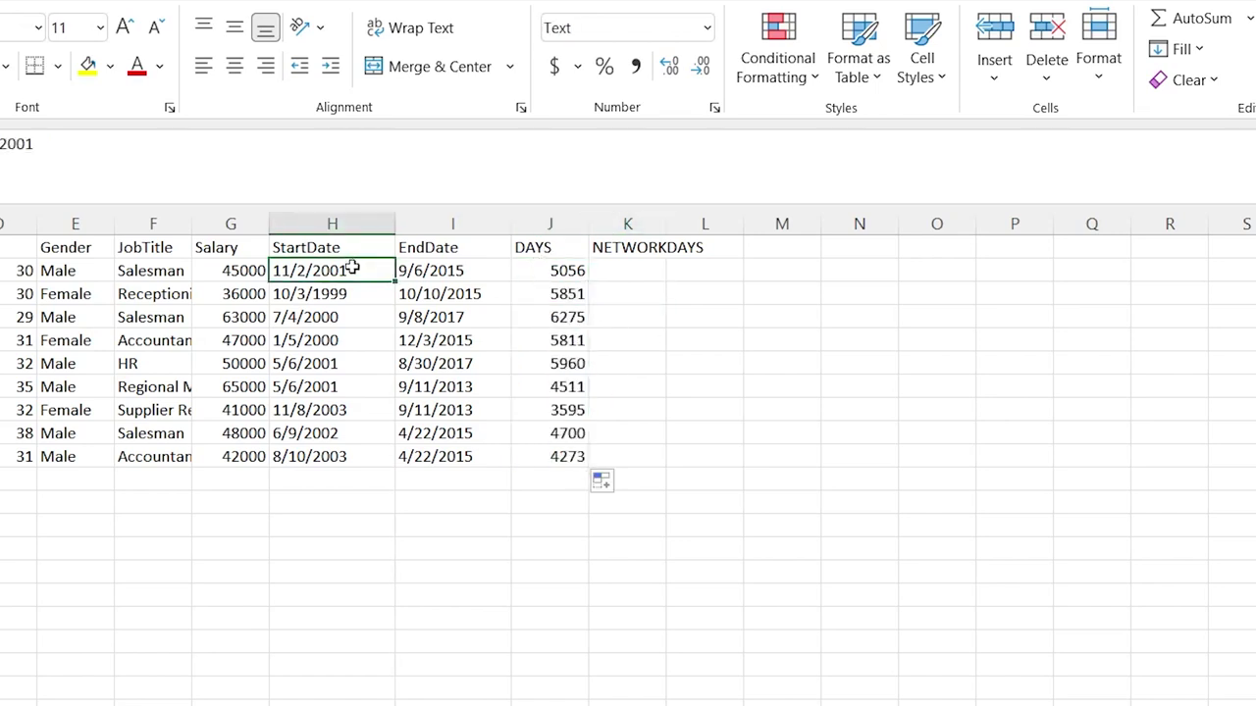
click(434, 272)
click(556, 267)
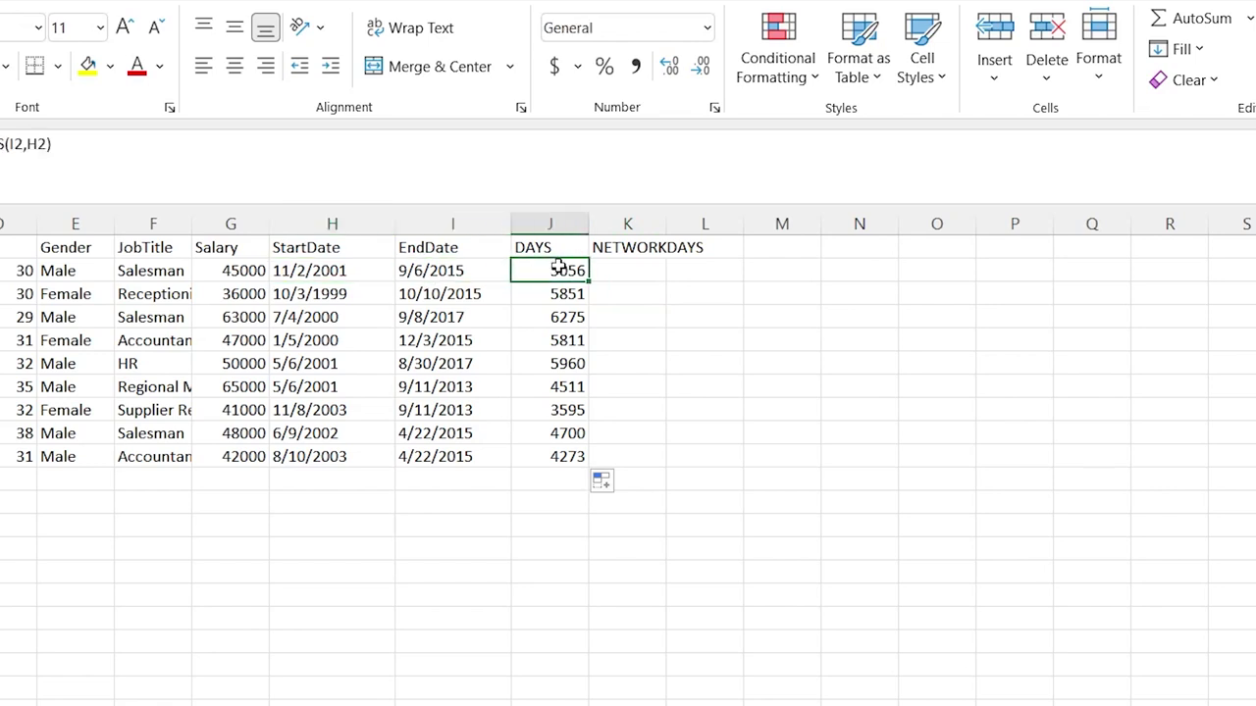
Enter =NETWORKDAYS(H2,I2) in K2 and fill it down to K10.
double_click(620, 269)
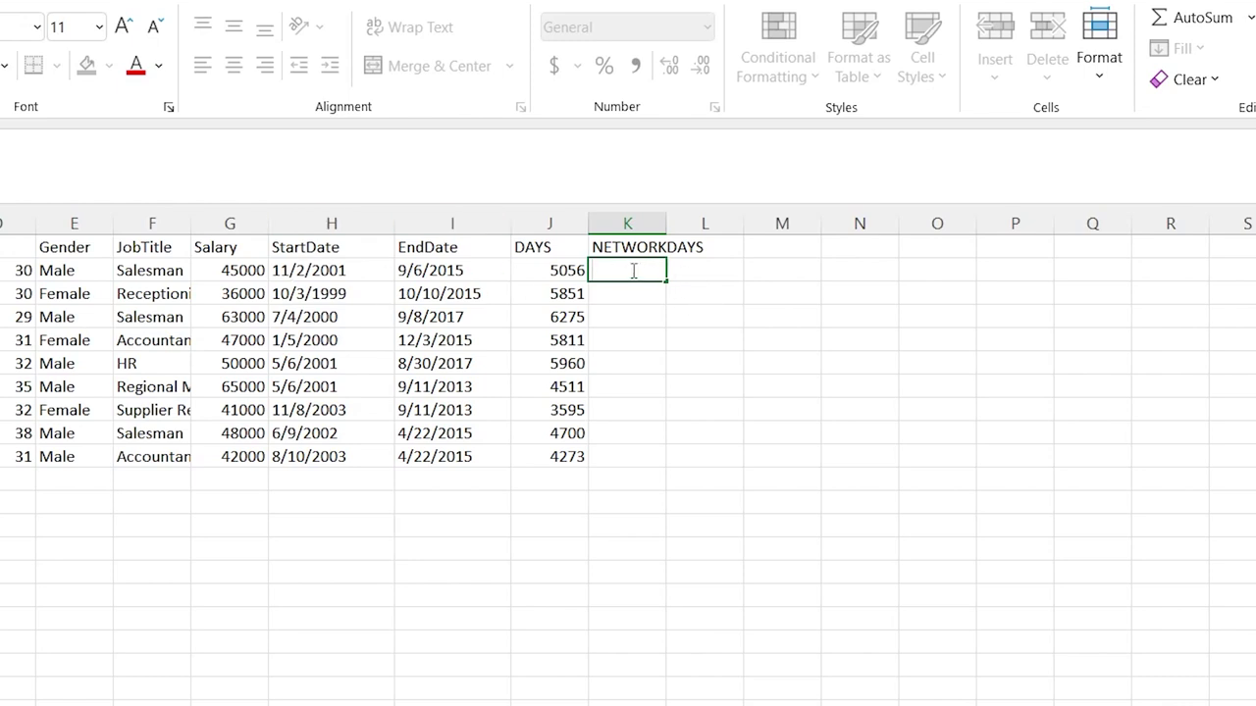
text(=NETWORKDAYS()
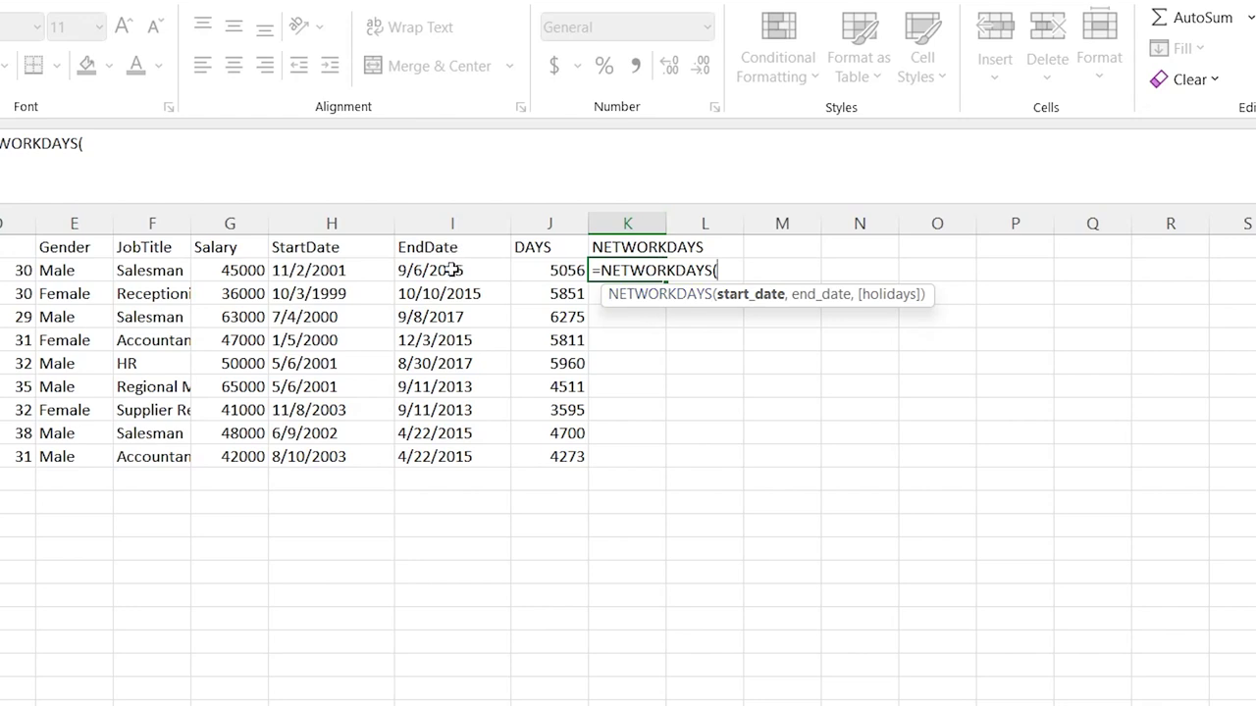
click(353, 270)
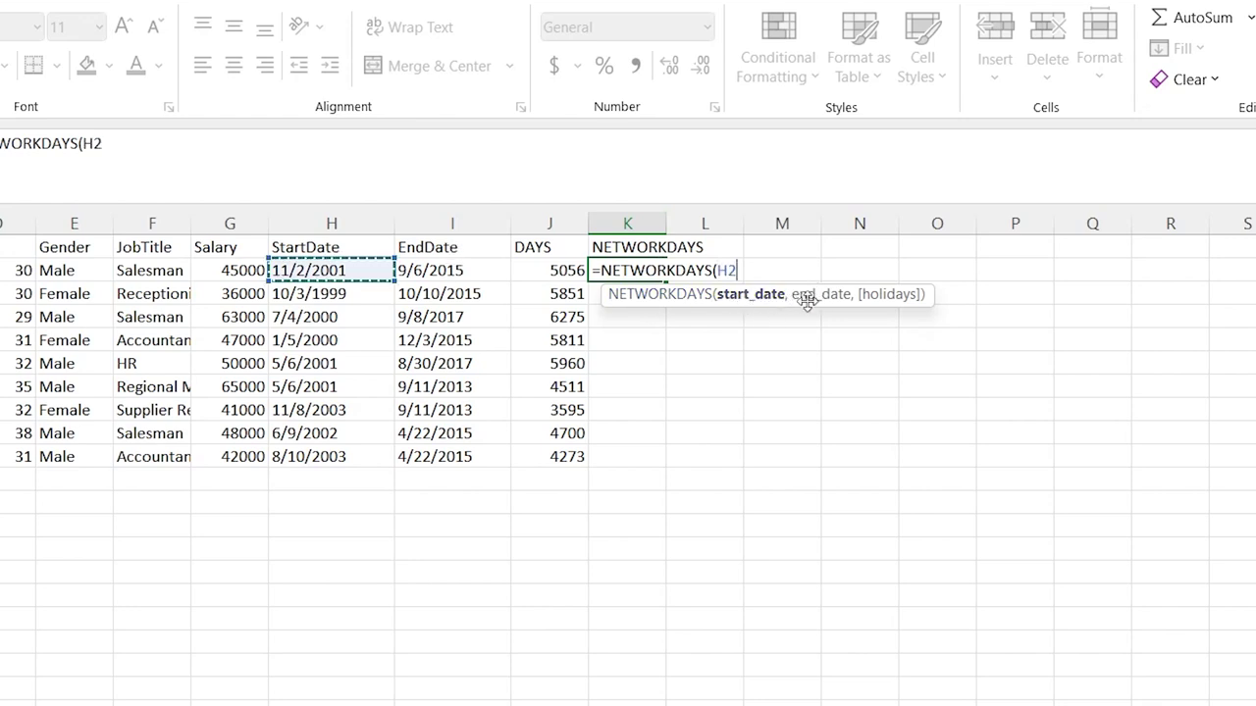
text(,)
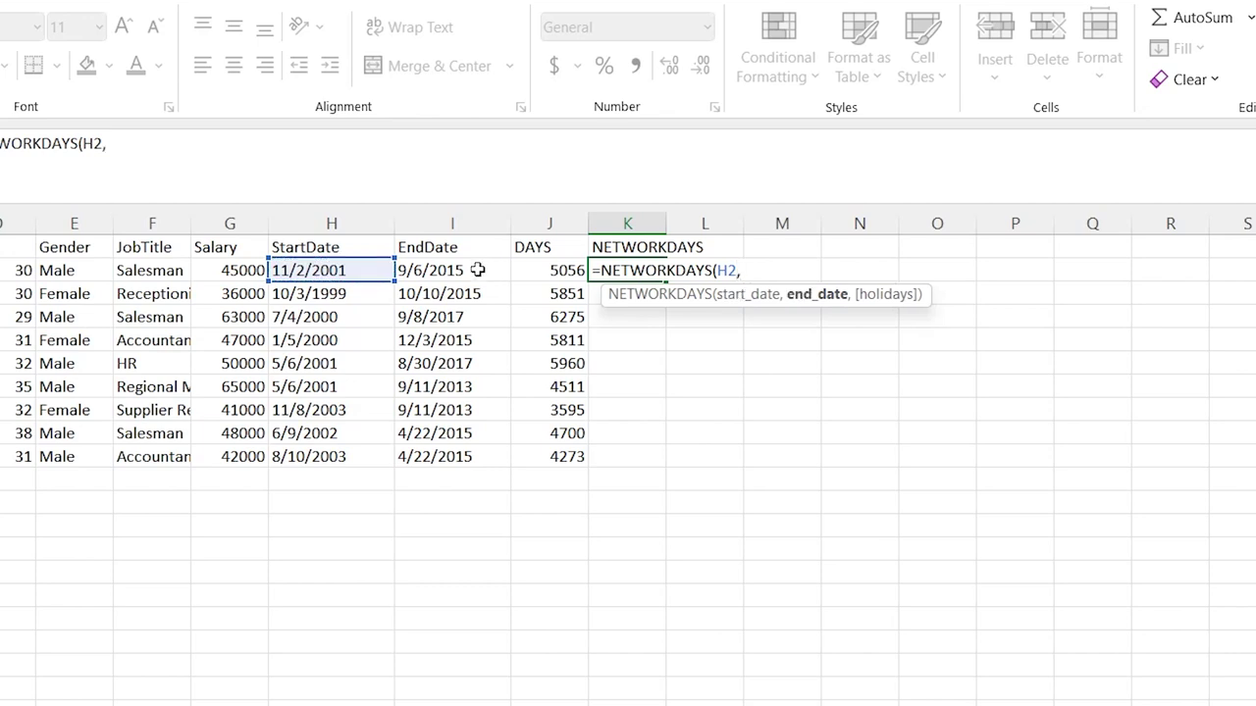
click(476, 270)
text())
key(Return)
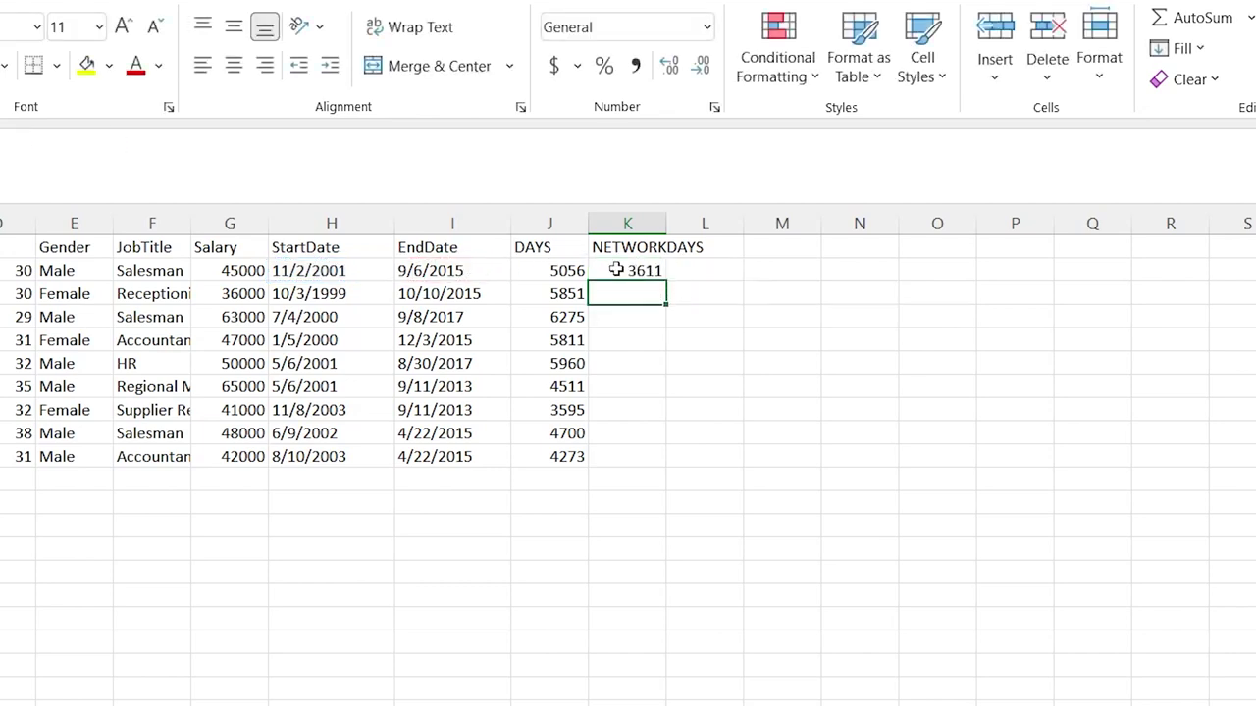
click(658, 272)
drag(666, 281, 668, 456)
click(731, 314)
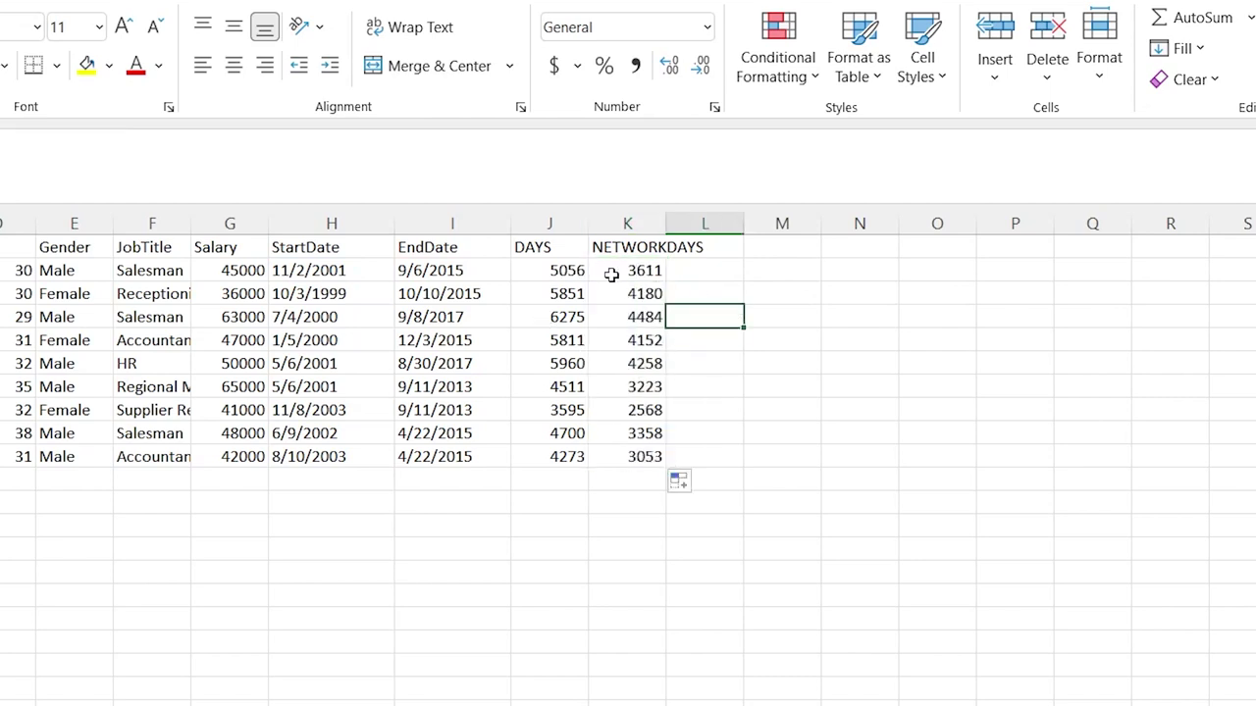
click(569, 273)
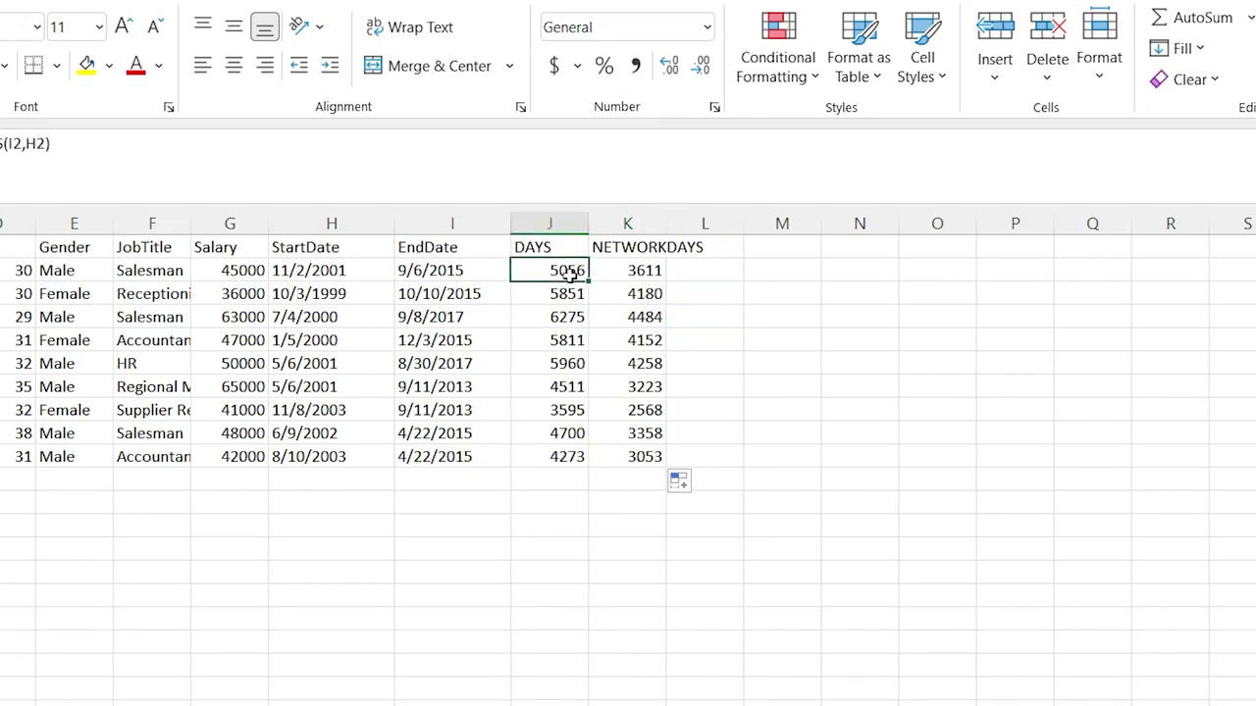
click(613, 271)
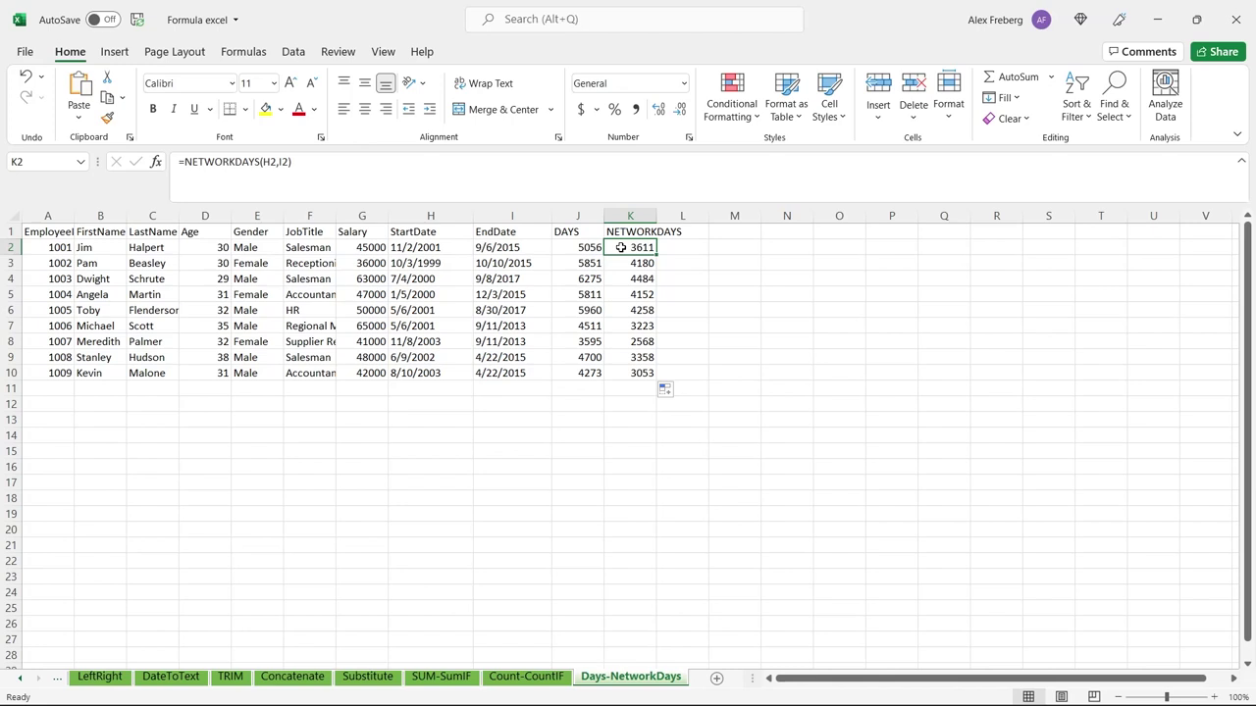
click(682, 247)
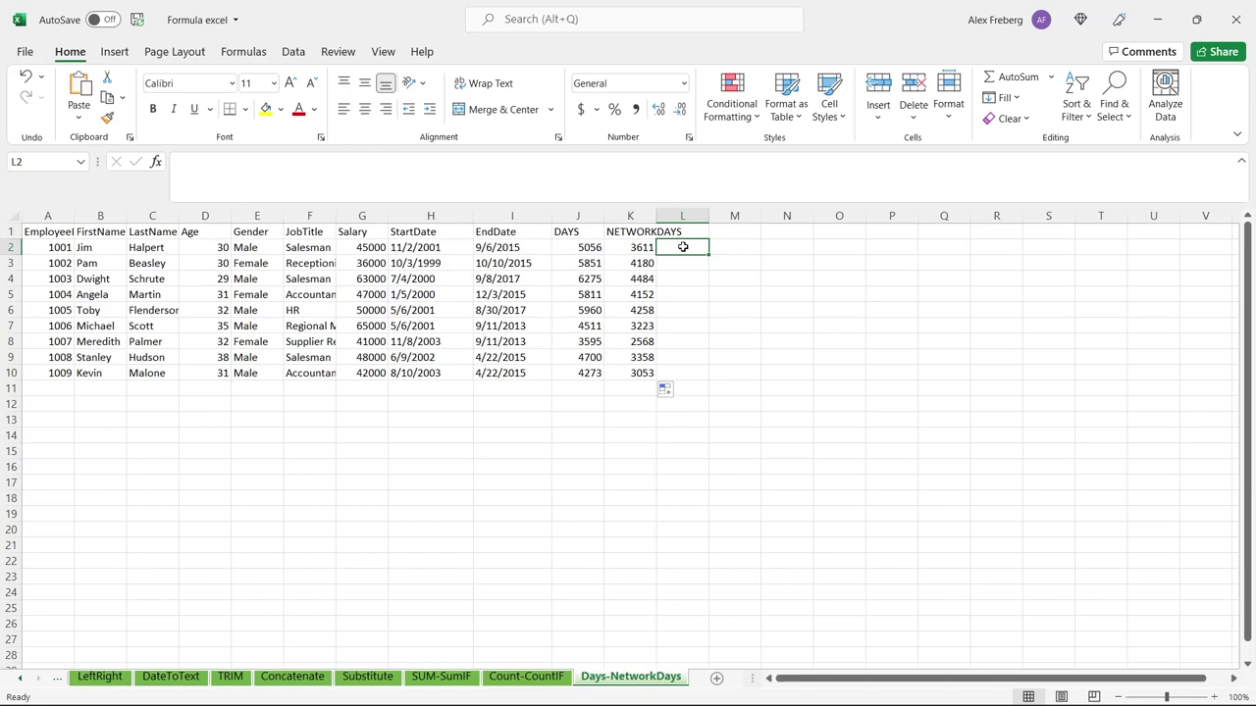